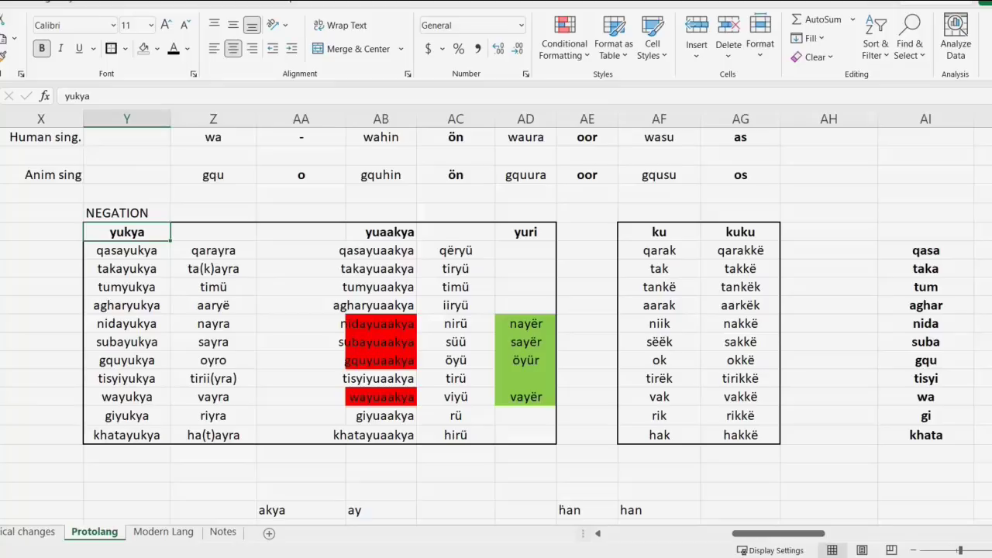
Step: Examine the derived negative forms under yukya, yuaakya and yuri in the NEGATION table
click(213, 324)
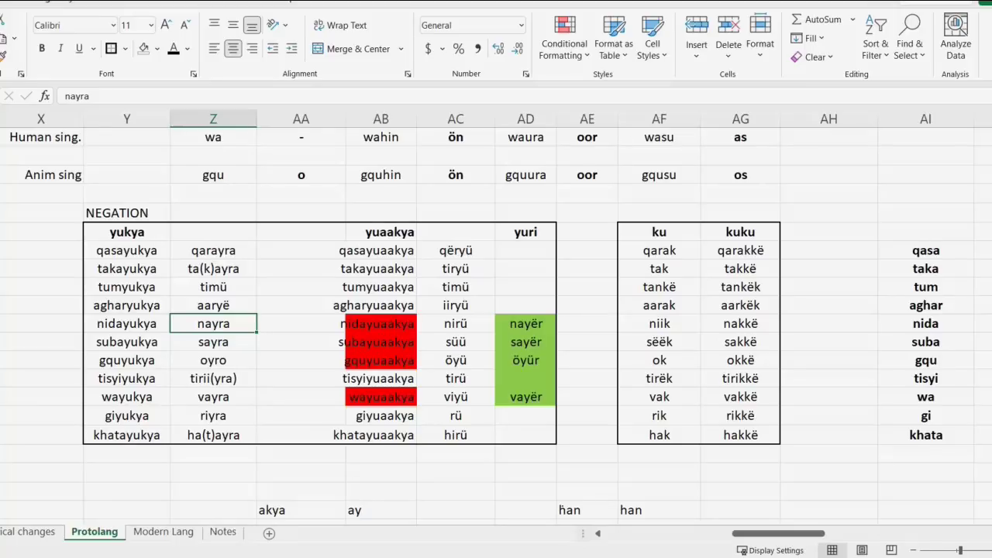
click(380, 250)
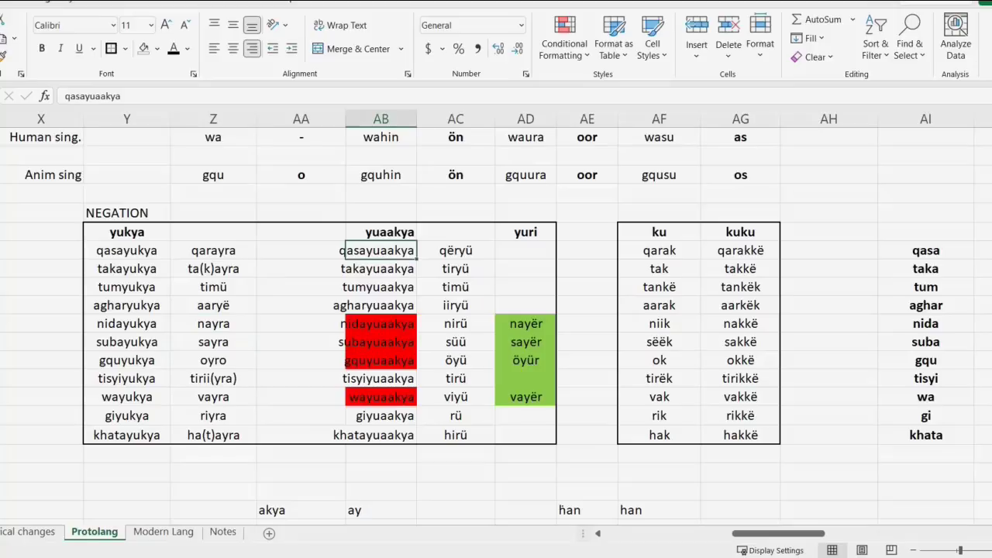
click(456, 251)
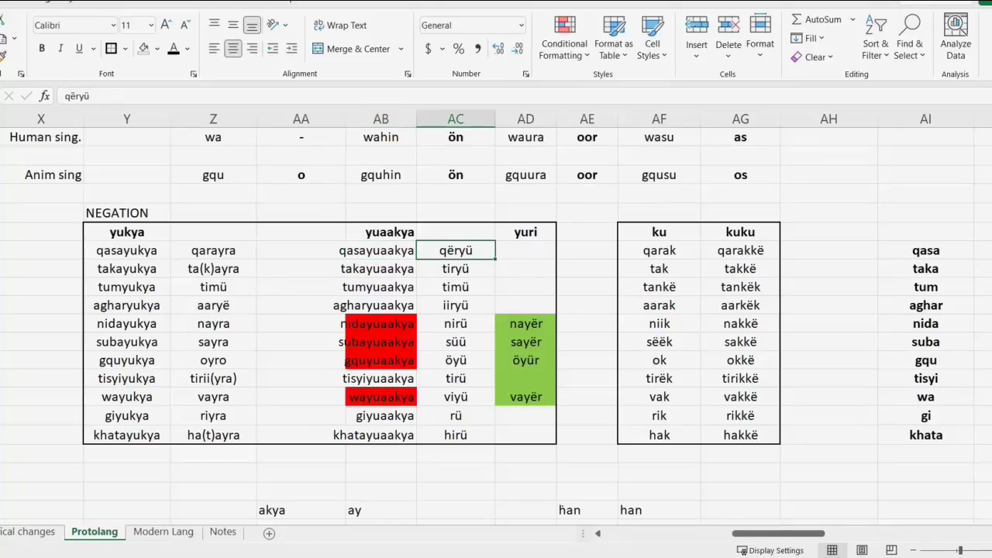
click(380, 251)
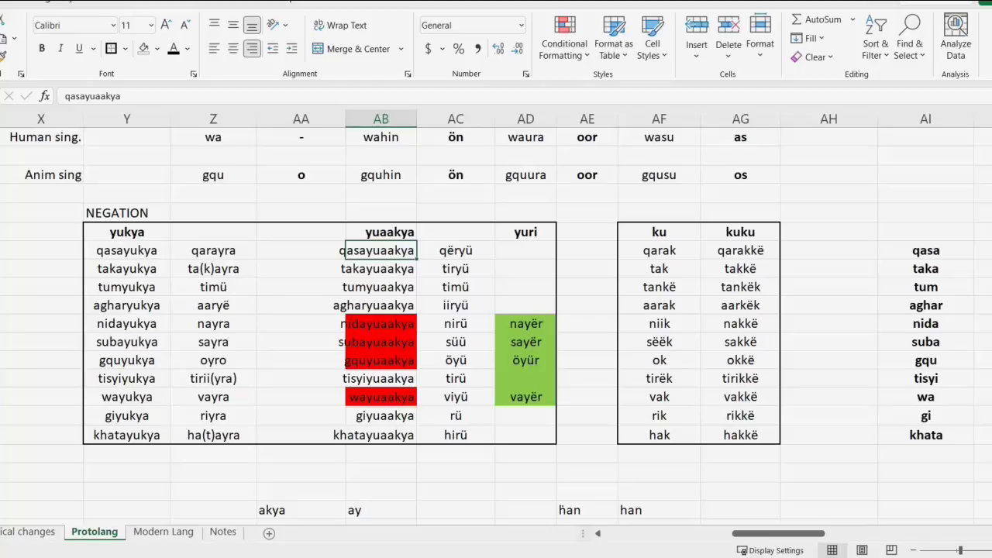
drag(456, 250, 456, 435)
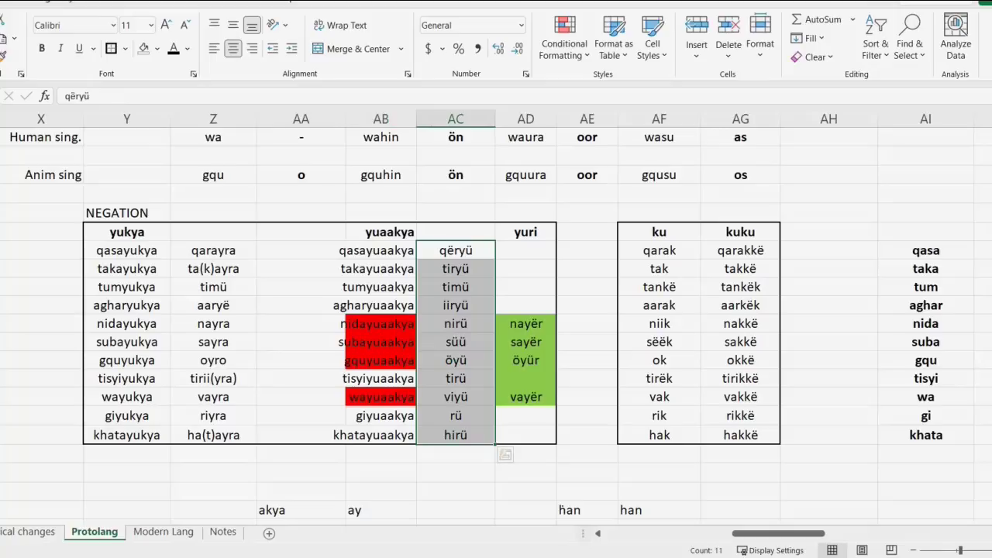
drag(526, 324, 543, 397)
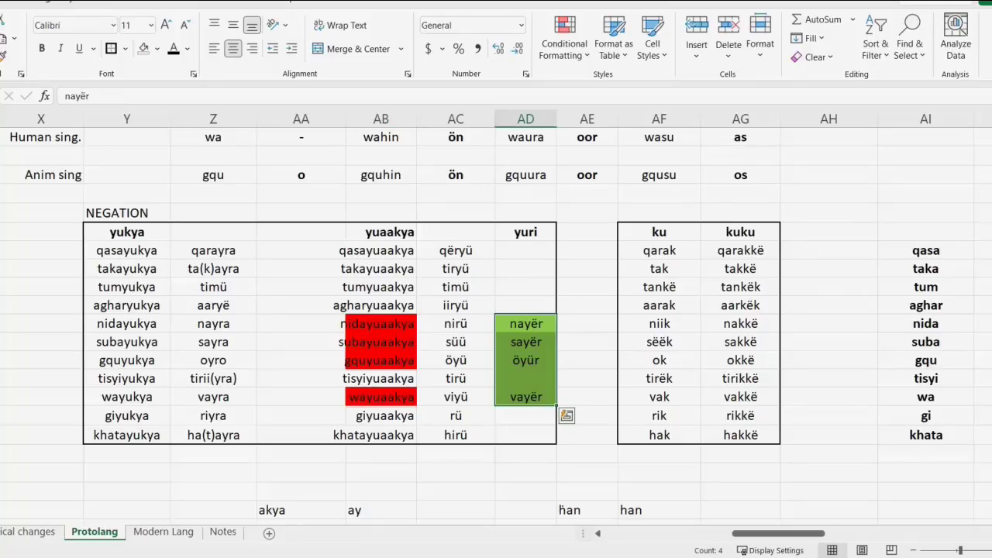
Step: Enter "yU-" in column Y, two rows below the NEGATION table's yukya forms
click(127, 232)
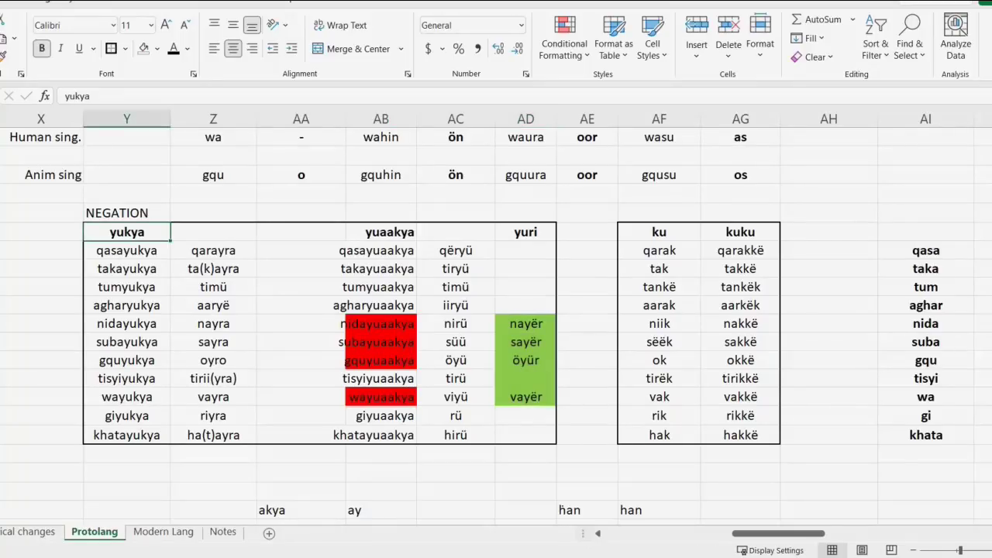
click(127, 473)
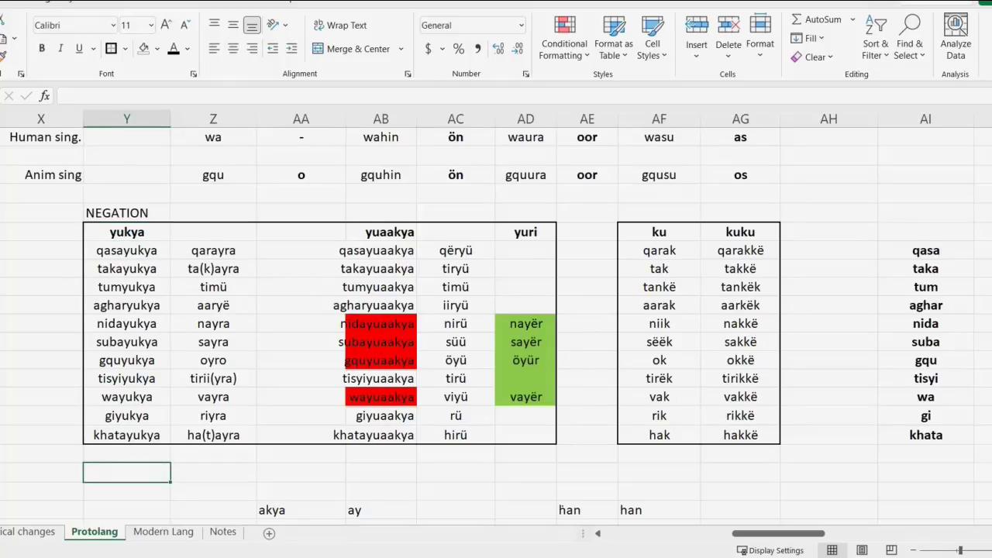
text(yU-)
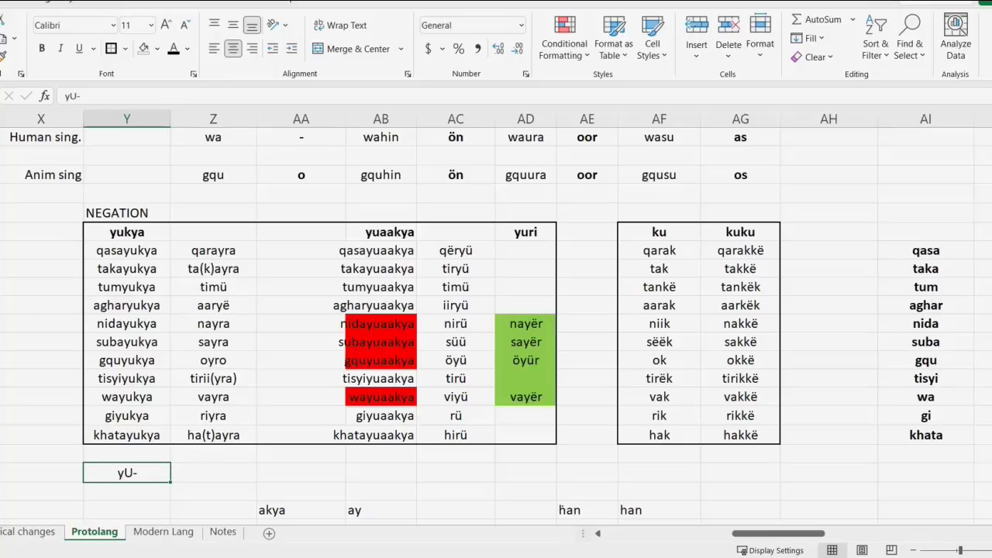
Step: Examine the ku and kuku forms and compare them with the yukya, yuaakya and yuri forms
click(659, 232)
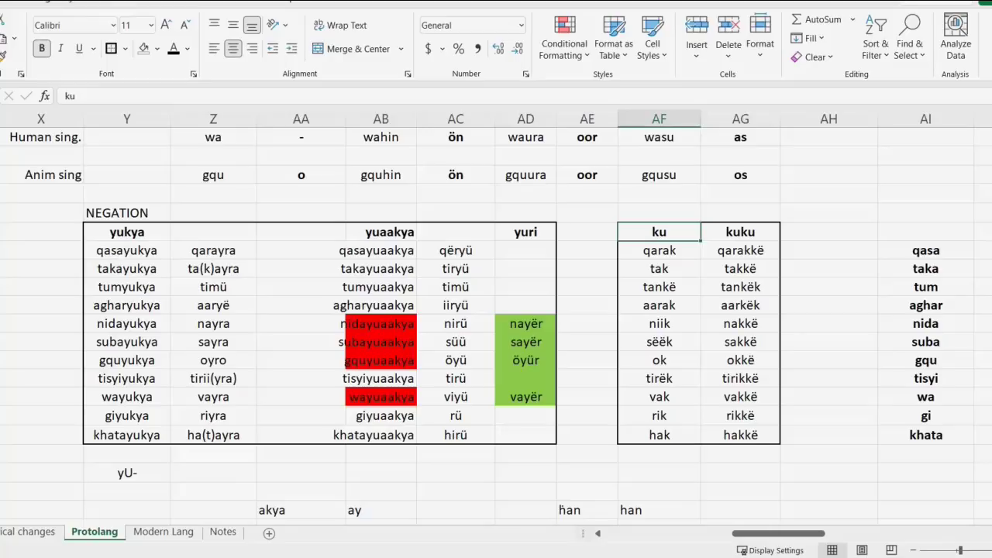
drag(659, 251, 740, 435)
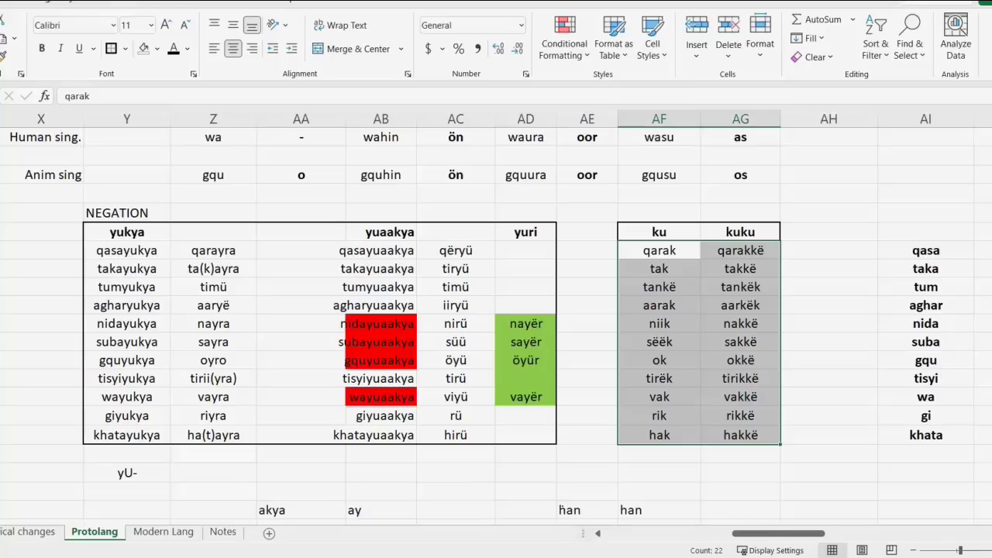
click(740, 250)
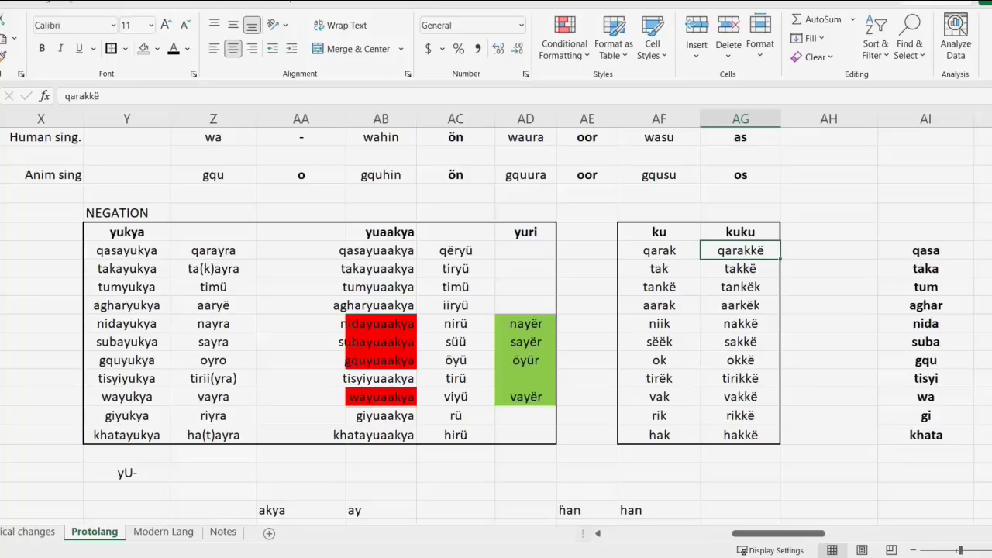
drag(658, 232, 741, 435)
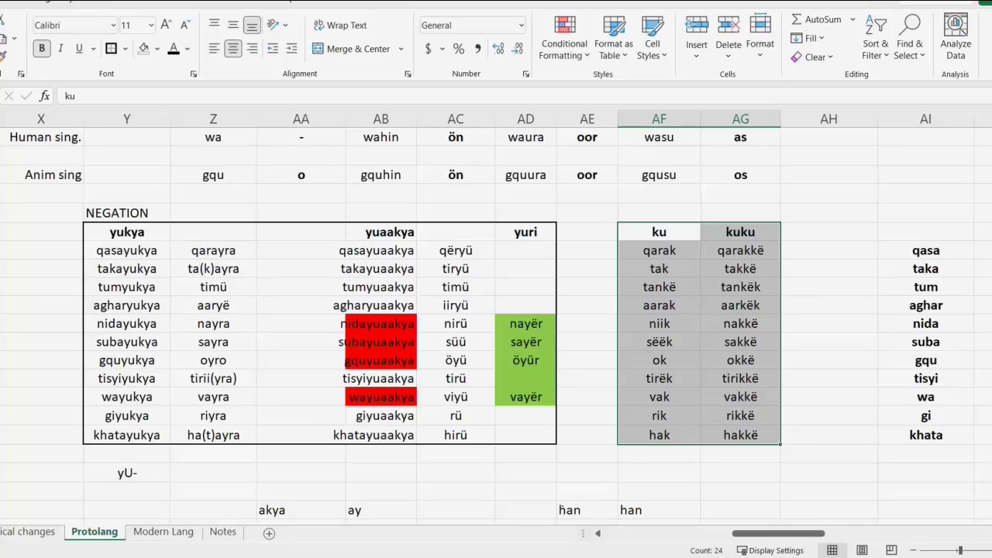
drag(126, 232, 525, 435)
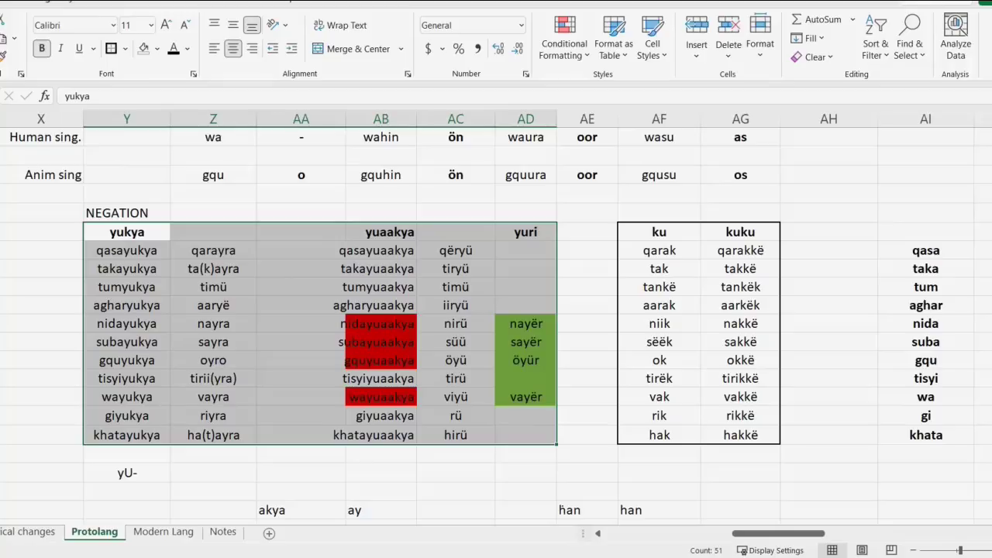
click(126, 232)
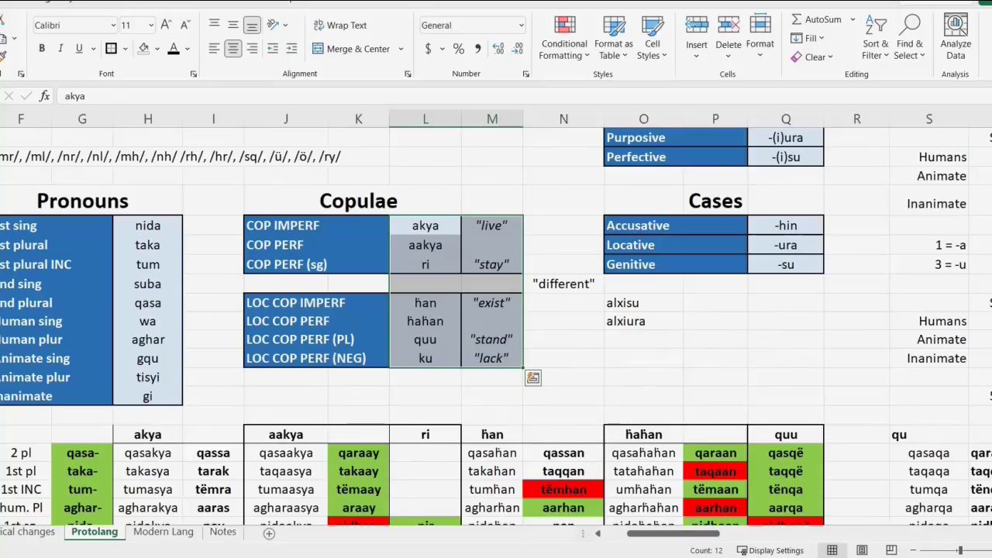
Step: Review the imperfective copula akya and the locative copula ħan in the Copulae table
click(564, 339)
click(425, 225)
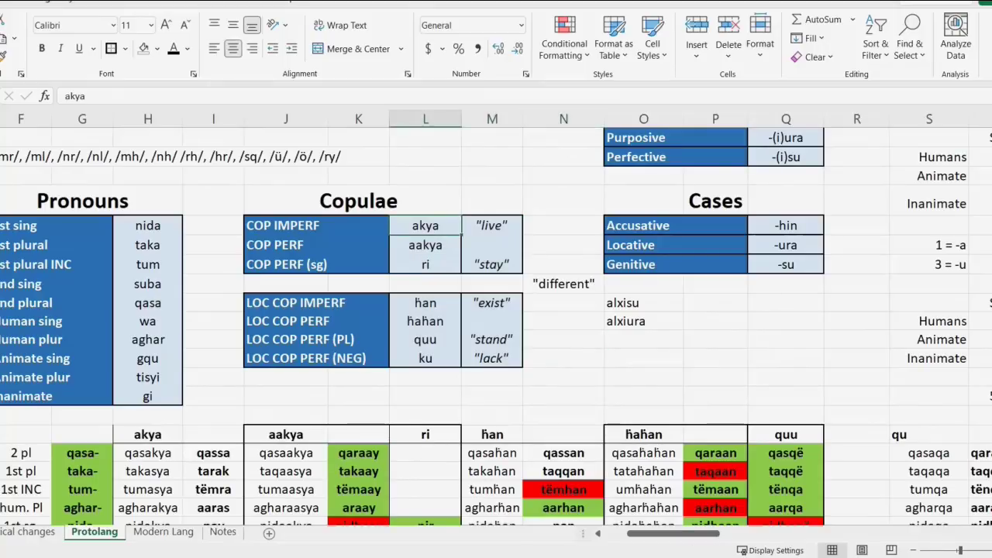
click(425, 303)
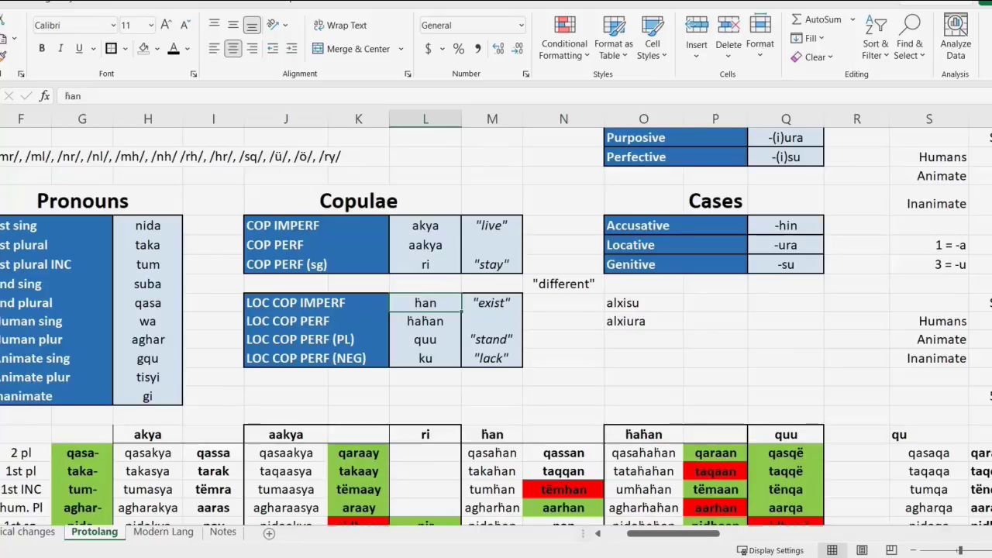
Step: Review all affirmative and negative forms of the AUXILIARY VERB table on the Modern Lang sheet
key(ctrl+Page_Down)
drag(389, 227, 784, 376)
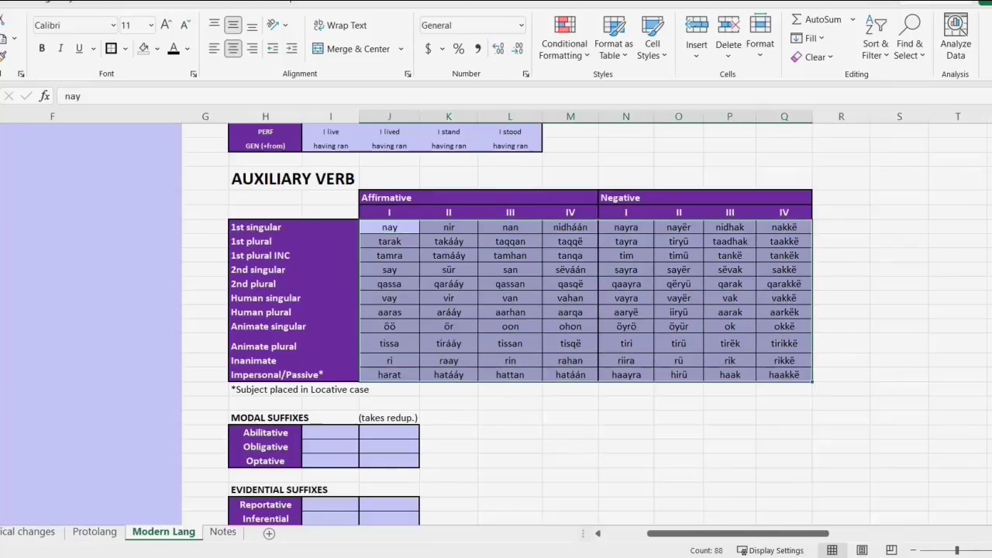
click(899, 197)
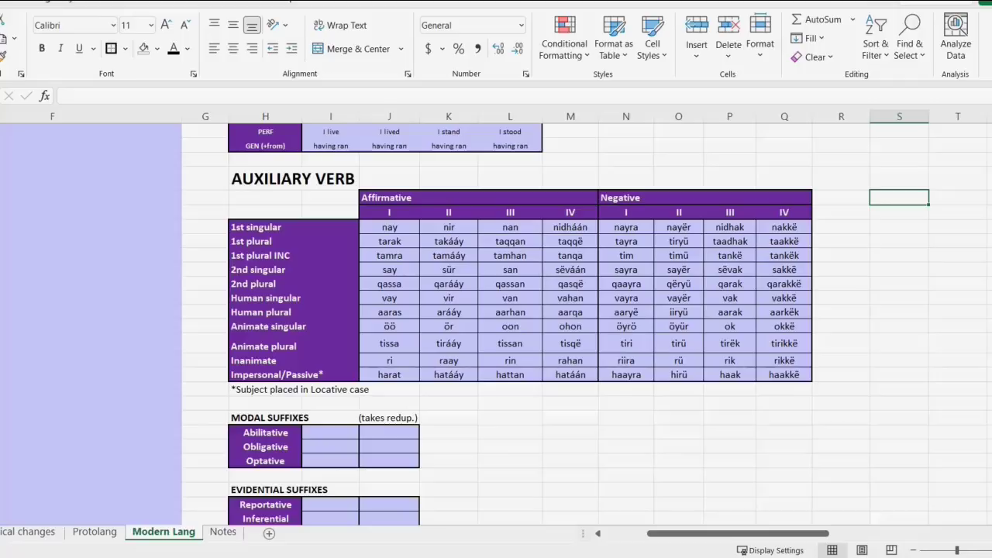
Step: Examine the "2 - Inalienable" column of the Possession table, including its source verb and its 1st singular form
scroll(496, 323, right, 10)
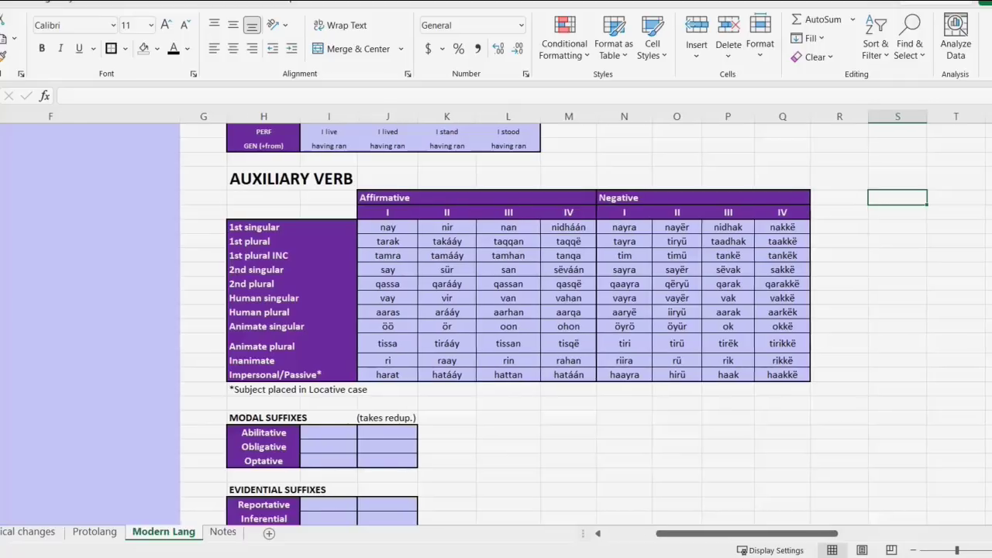
scroll(496, 324, up, 5)
scroll(496, 310, right, 5)
scroll(496, 310, down, 2)
drag(518, 241, 518, 395)
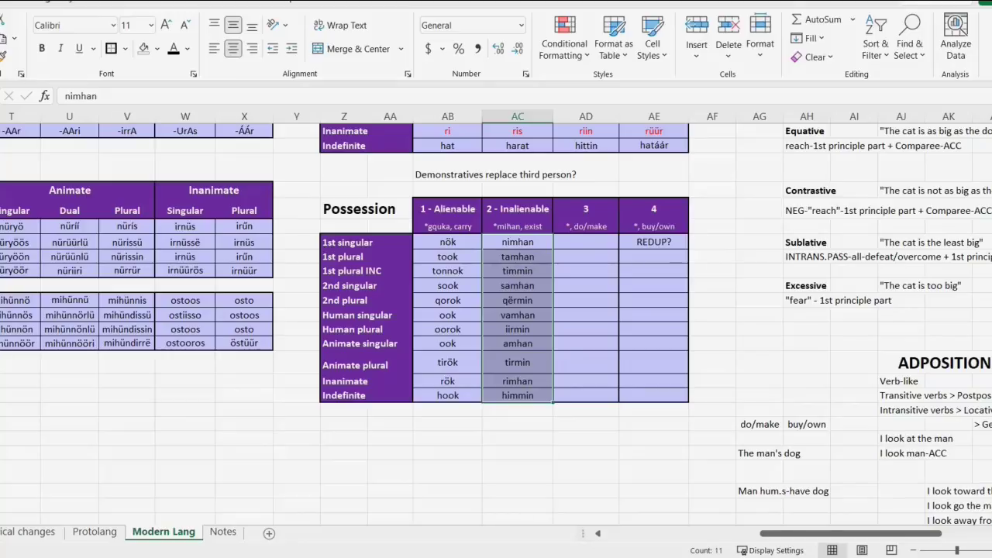
drag(518, 208, 517, 395)
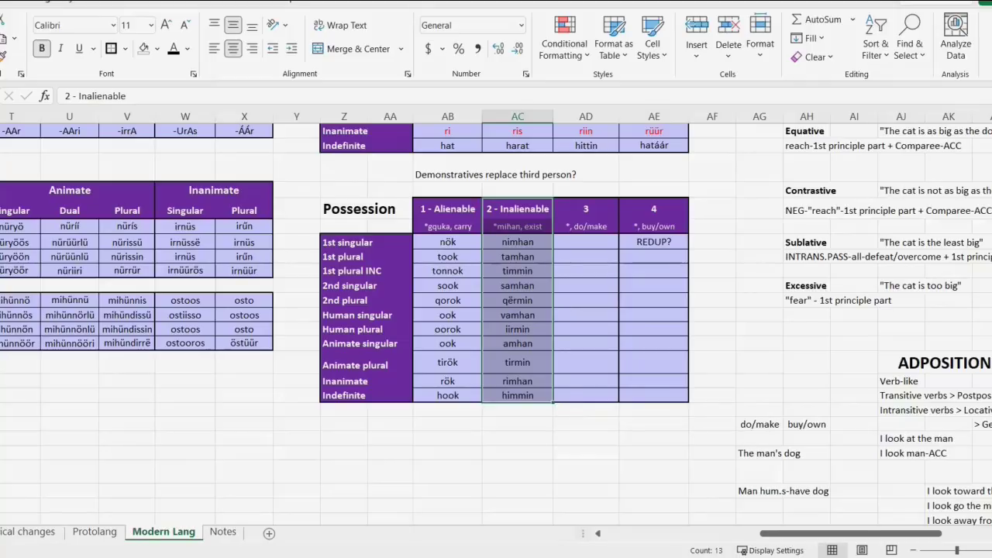
drag(518, 242, 518, 395)
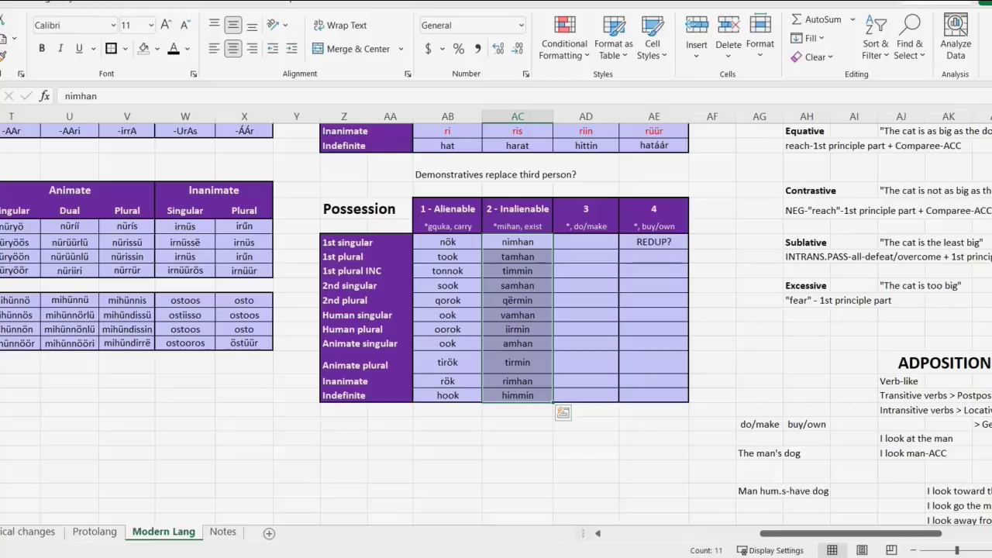
click(518, 226)
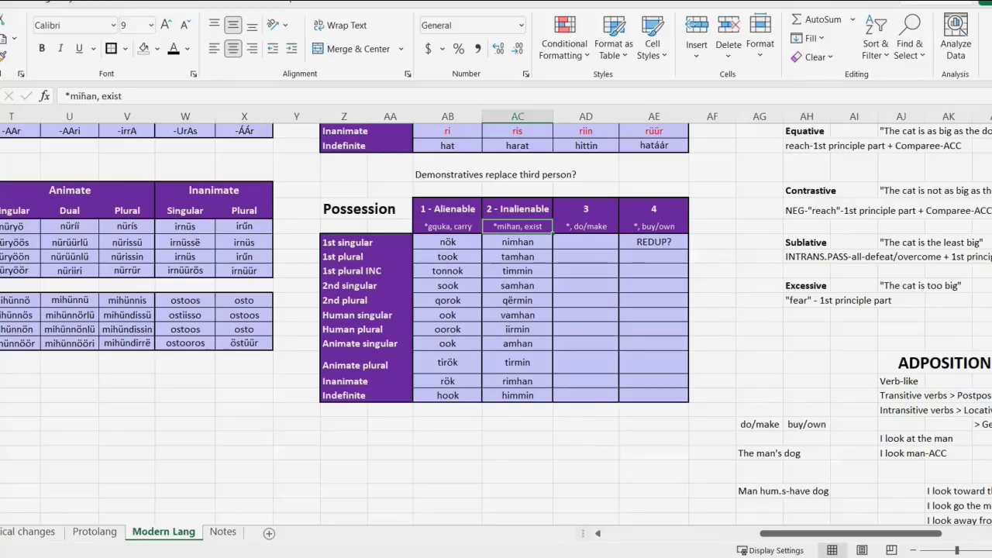
click(517, 242)
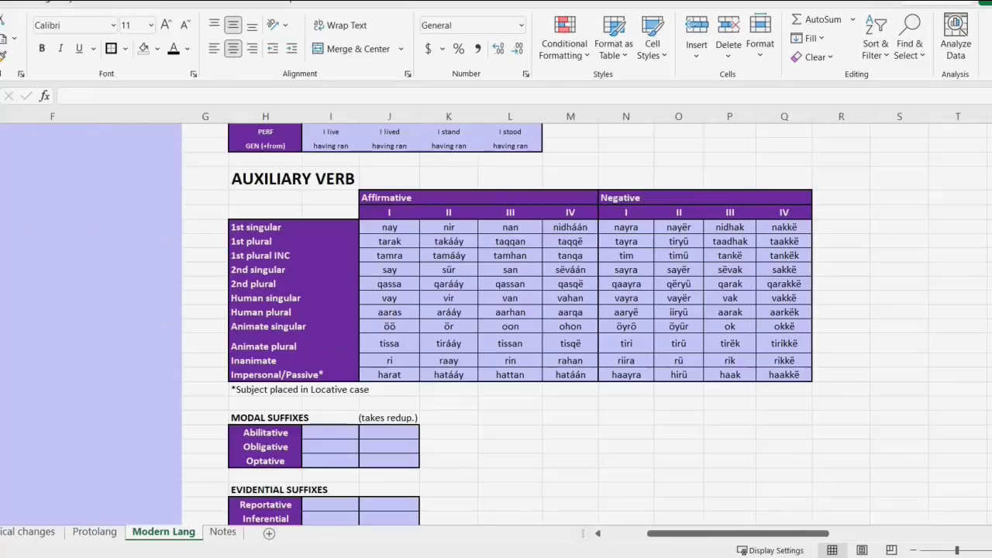
Step: Compare the series I affirmative and negative forms in the AUXILIARY VERB table, especially the 1st singular
drag(389, 227, 389, 374)
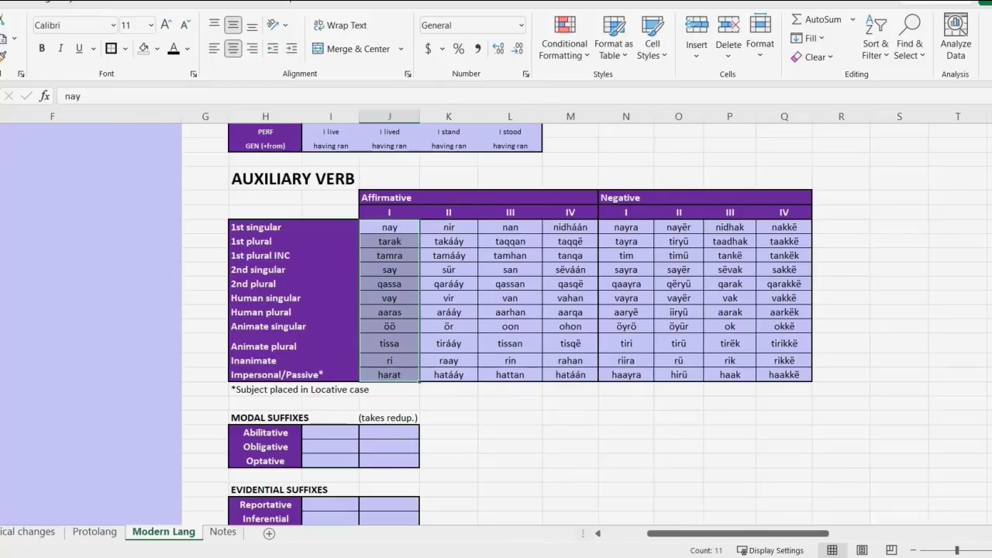
drag(626, 227, 627, 375)
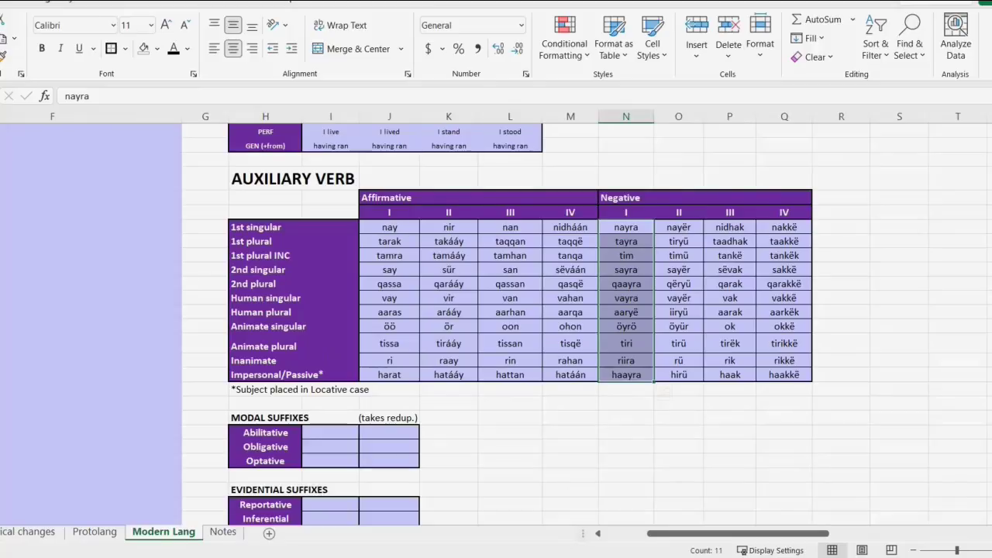
click(626, 227)
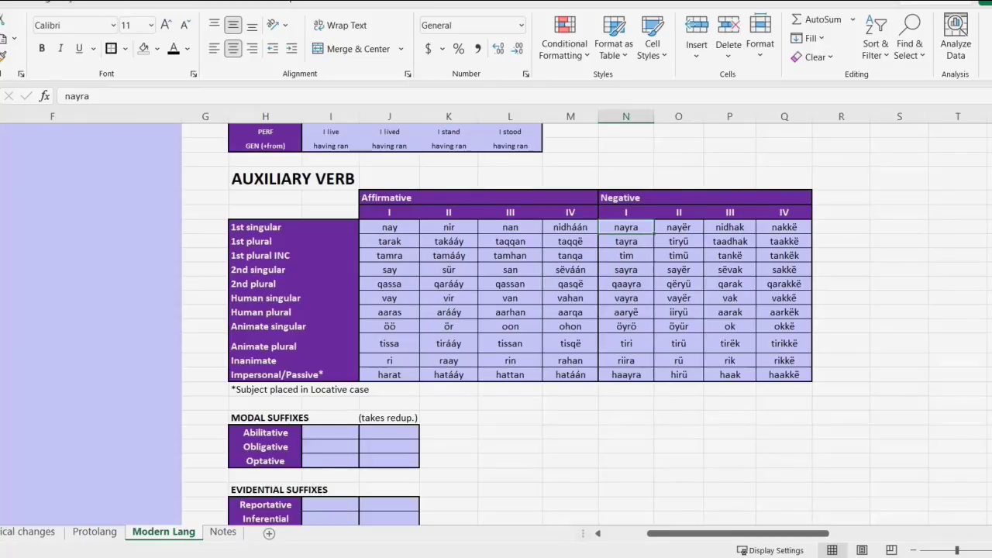
click(389, 227)
click(626, 227)
Step: Check the affirmative series IV forms for 1st and 2nd singular and the series III form for human plural
click(570, 227)
click(570, 269)
click(510, 312)
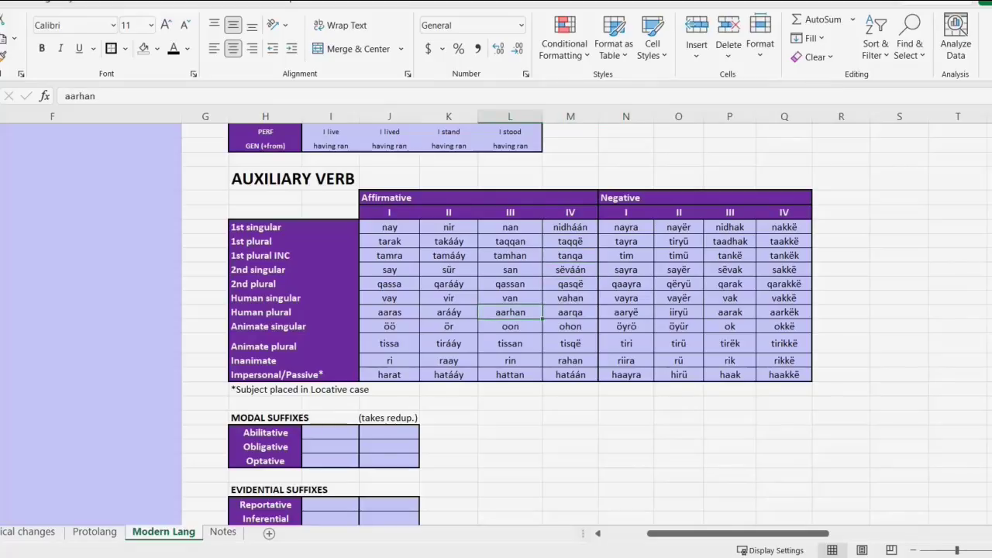
Step: Compare the affirmative series I and II forms with series III and IV, focusing on the 1st singular of series IV
drag(390, 212, 448, 374)
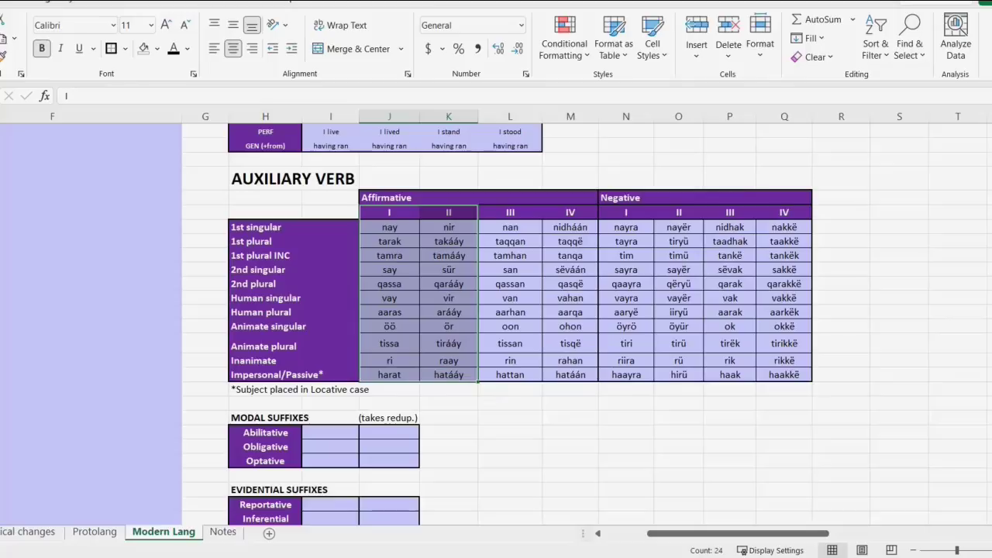
drag(510, 375, 570, 227)
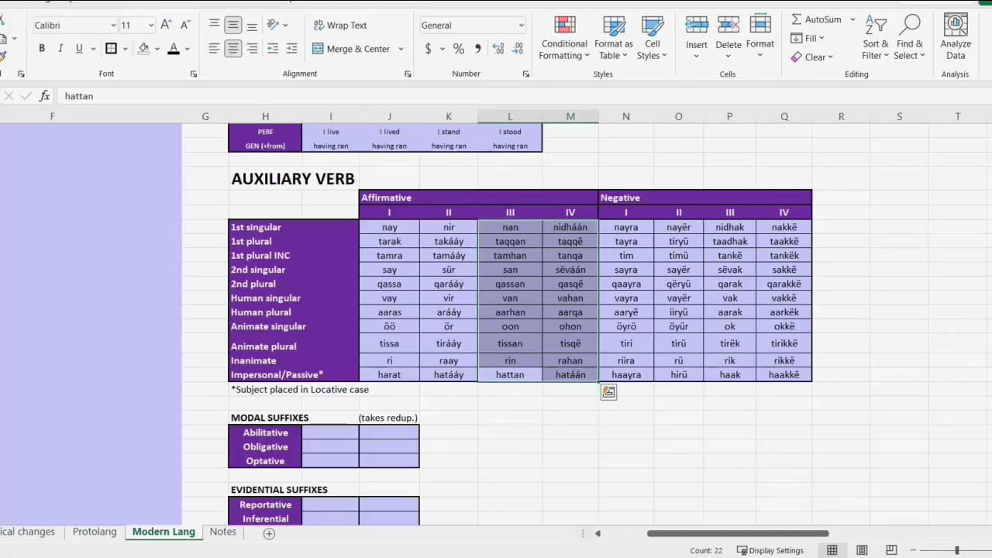
click(510, 312)
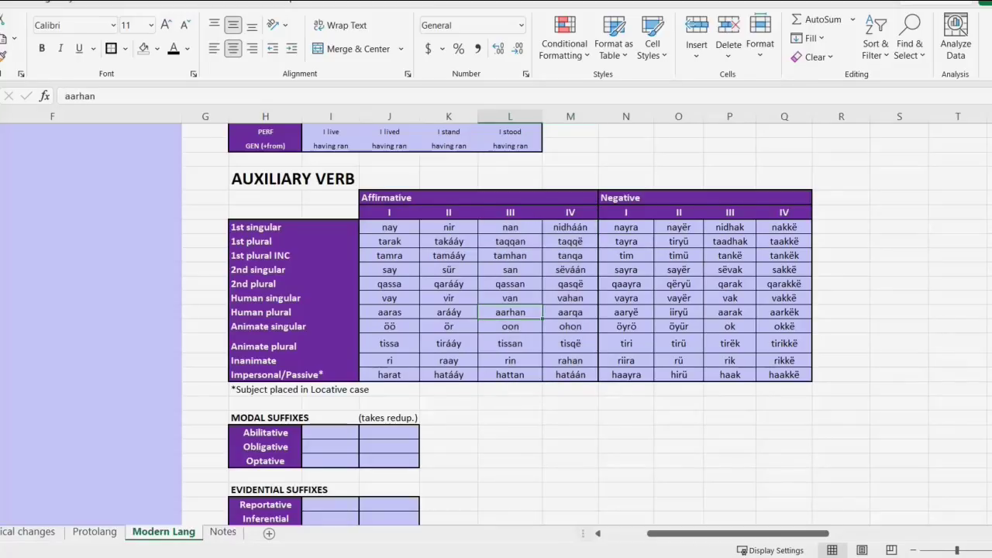
key(Right)
key(Up)
key(Up)
key(Up)
key(Up)
key(Up)
key(Up)
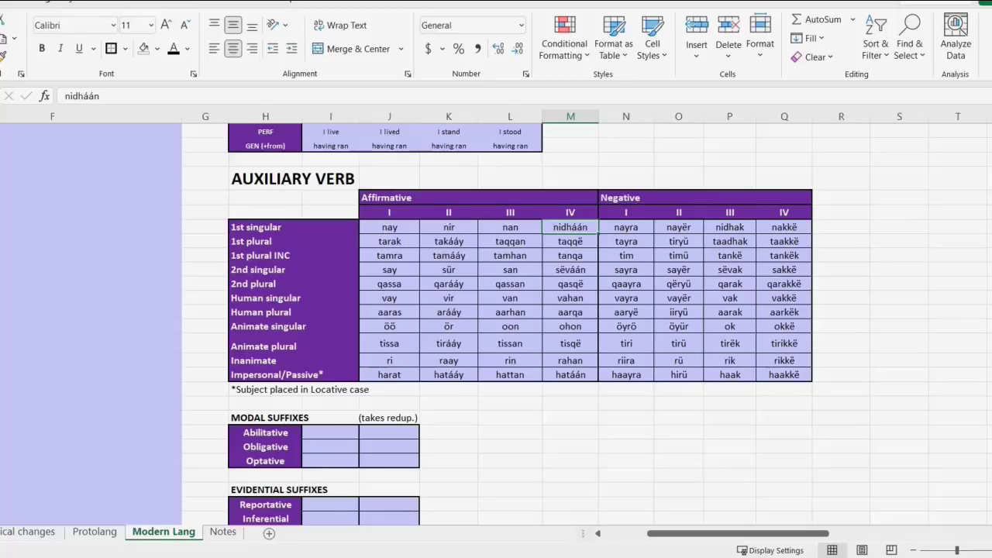
drag(389, 227, 448, 374)
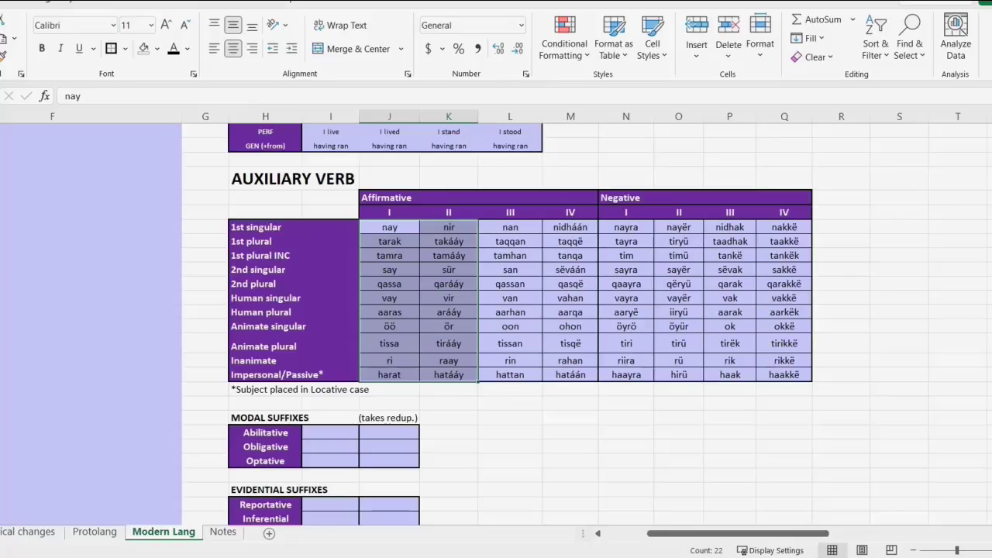
click(571, 227)
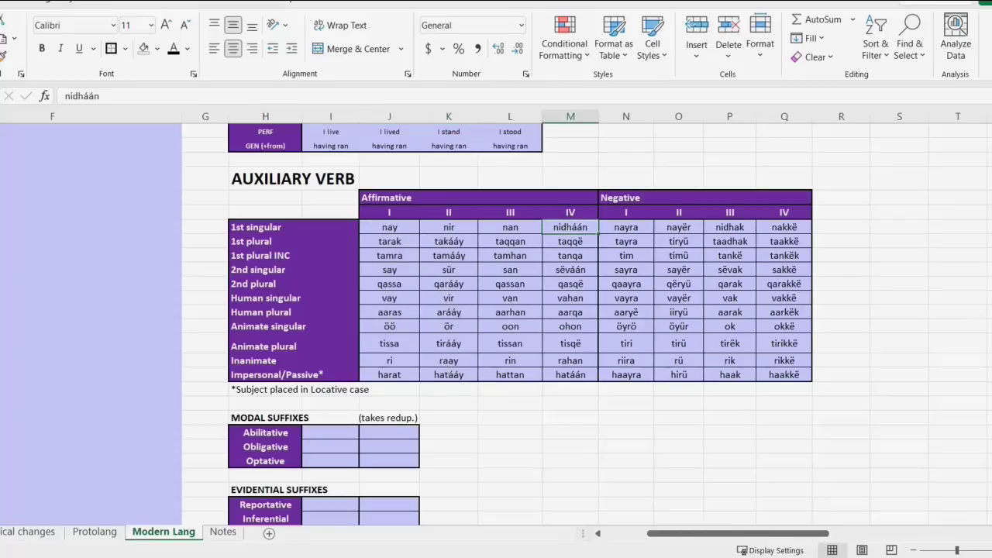
Step: Examine the affirmative series III and IV forms in the AUXILIARY VERB table, comparing the human plural in series III and I
drag(510, 227, 570, 374)
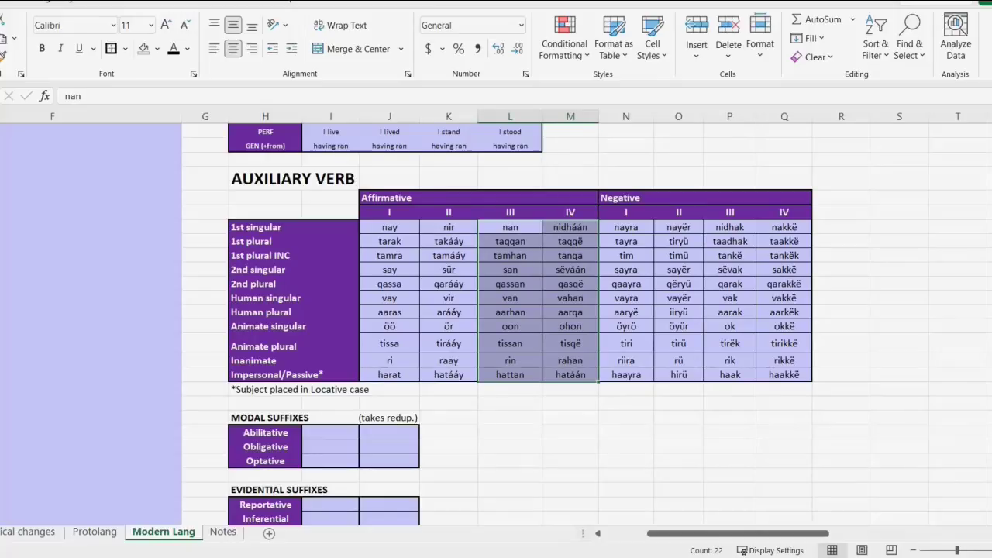
click(510, 312)
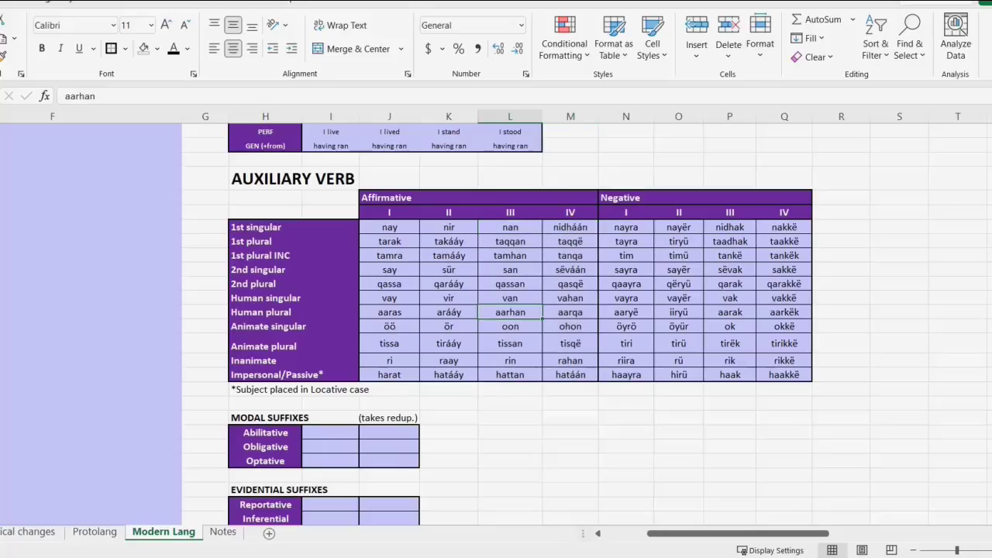
click(389, 313)
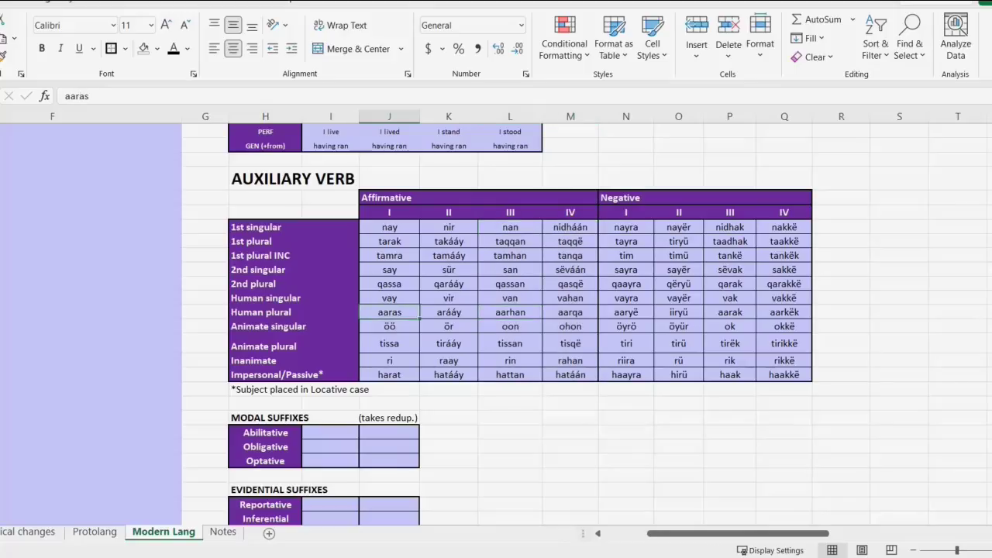
Step: Match the series I and III tense columns with the corresponding affirmative human plural auxiliary forms
scroll(496, 326, up, 3)
drag(331, 161, 331, 284)
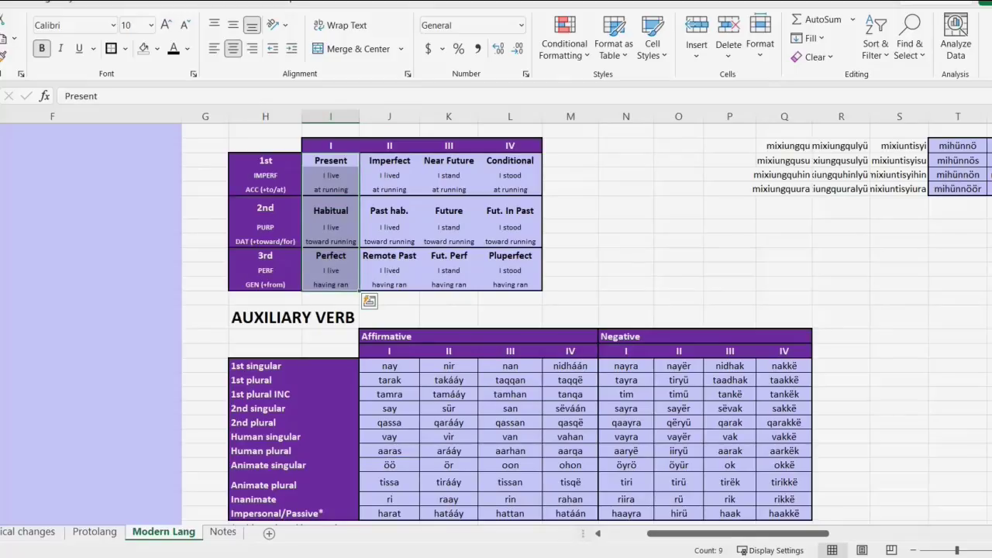
click(510, 451)
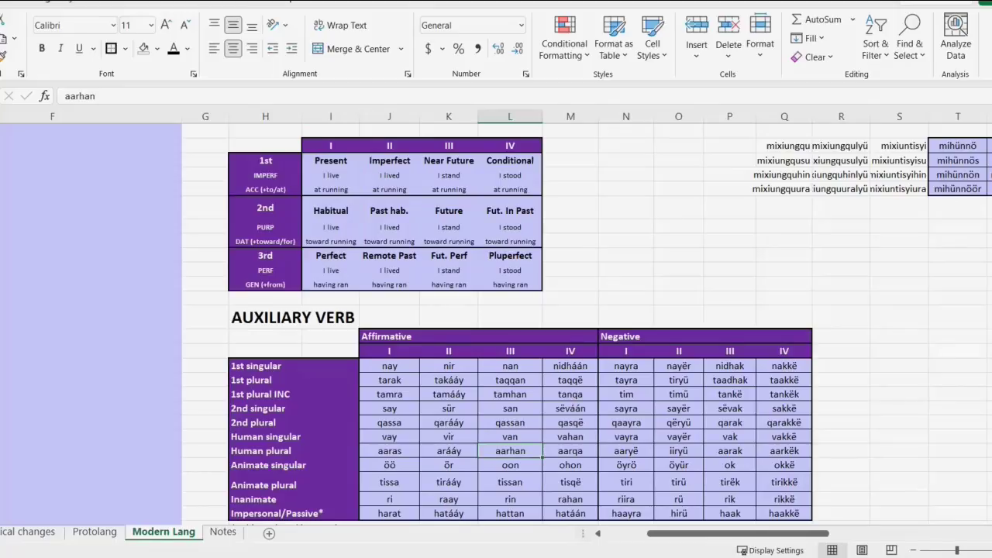
drag(449, 160, 448, 284)
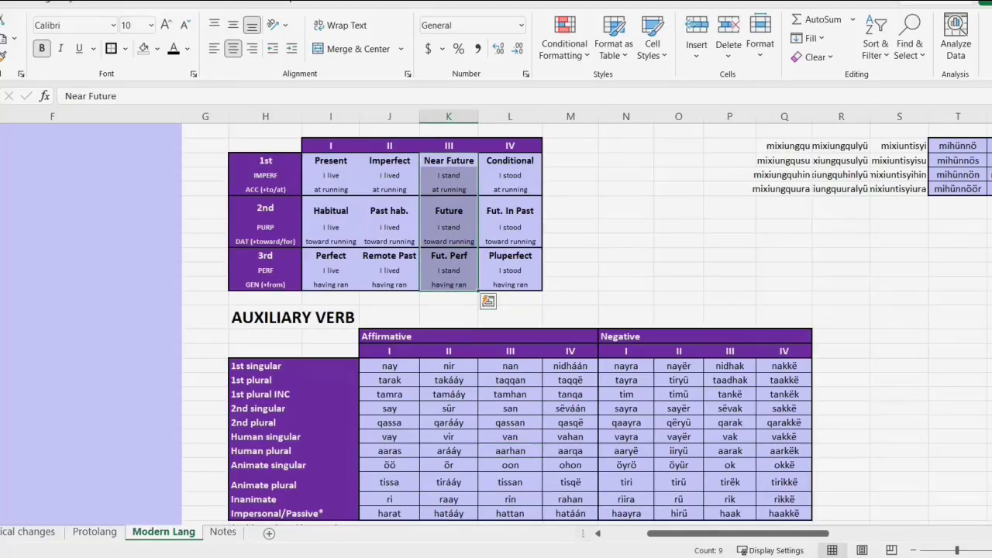
click(510, 451)
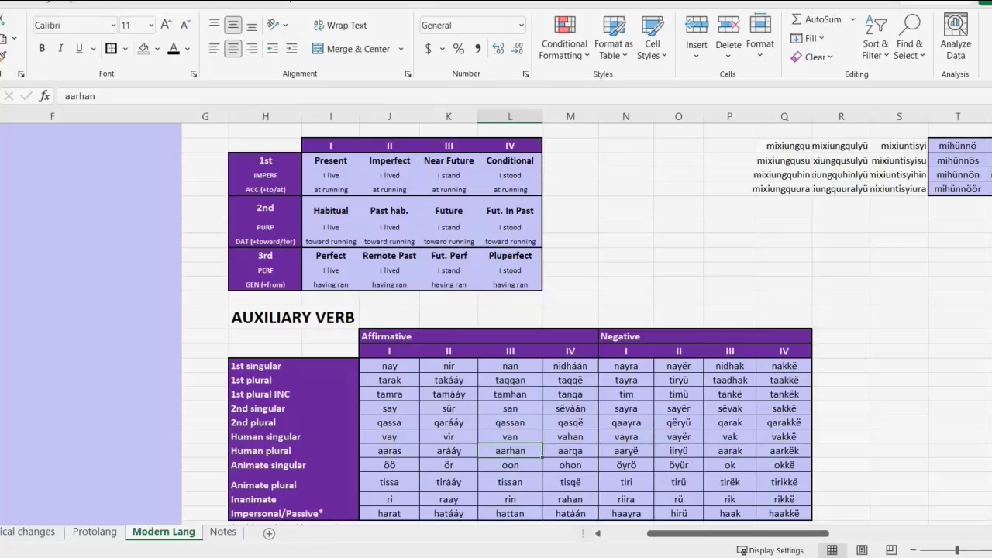
Step: Review the full set of affirmative and negative auxiliary forms, focusing on negative series III and IV
scroll(510, 324, down, 1)
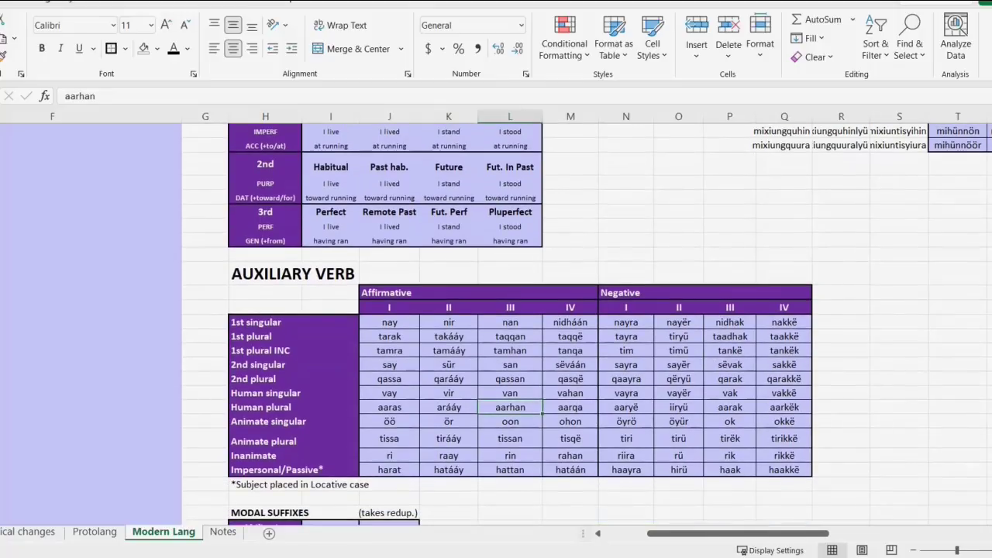
scroll(510, 324, down, 1)
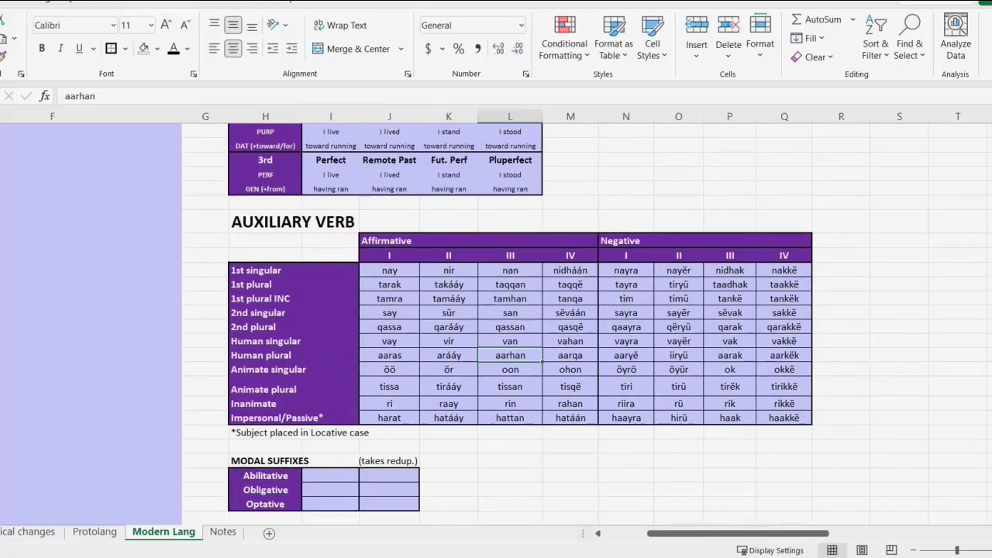
drag(389, 269, 810, 423)
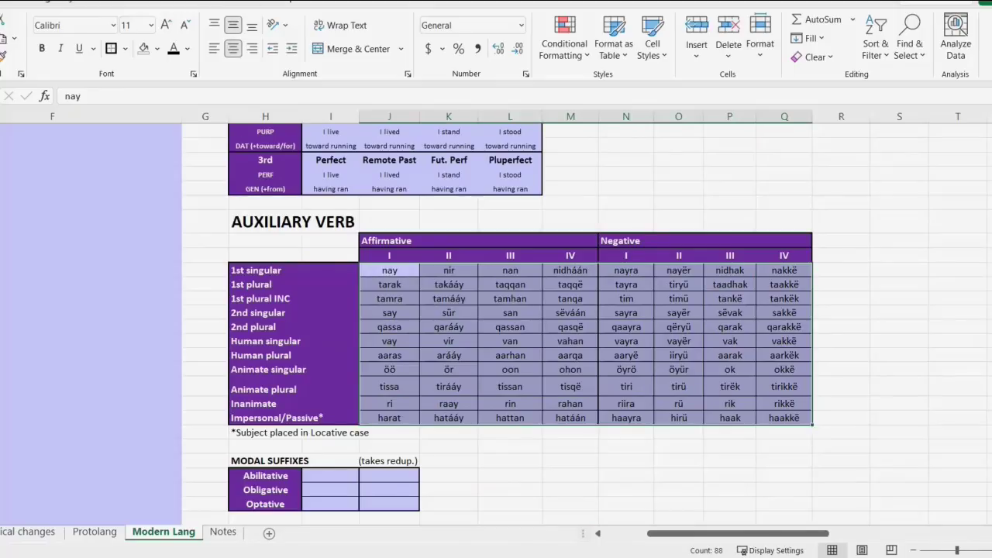
click(785, 188)
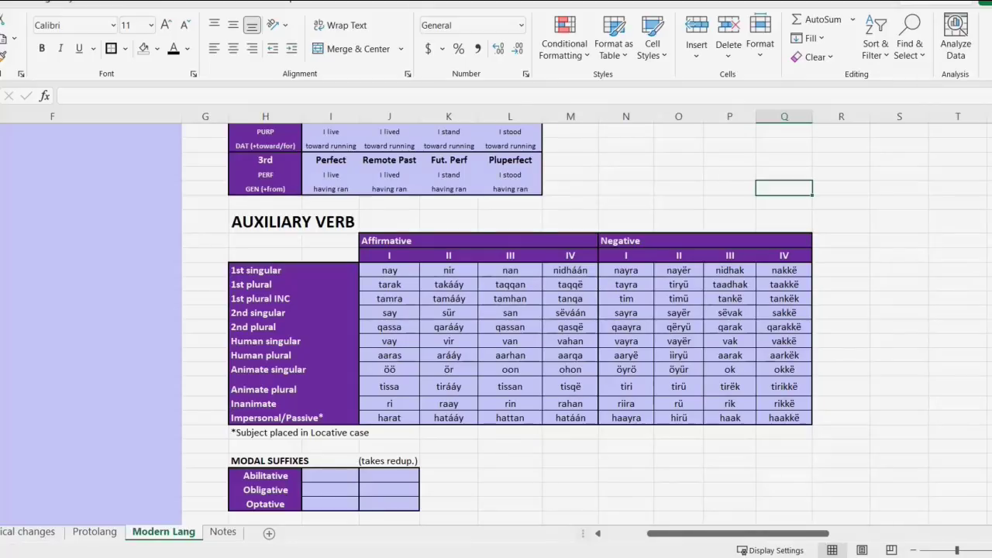
drag(729, 270, 783, 418)
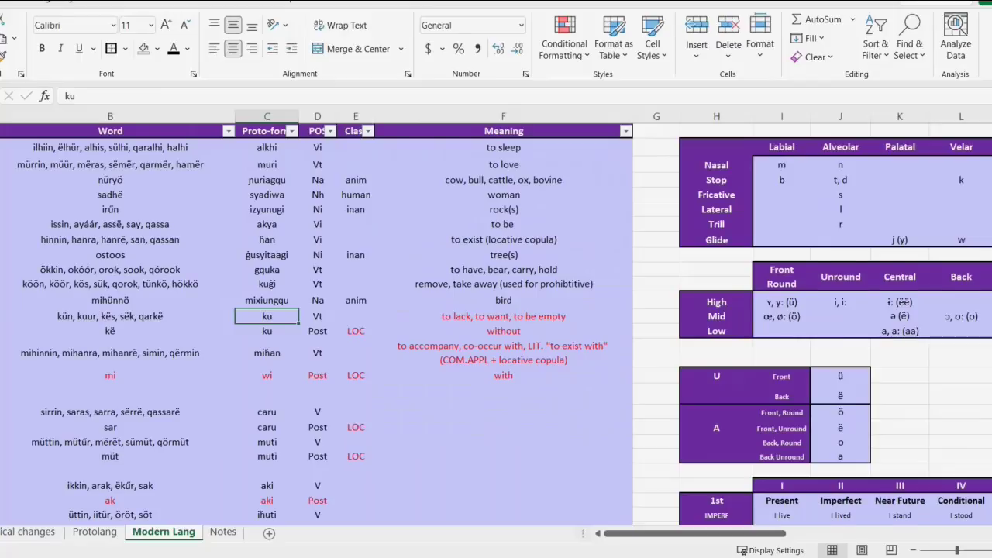
Step: Examine the lexicon entries derived from "ku": the verb "to lack, to want, to be empty" and the postposition "without"
scroll(496, 322, down, 1)
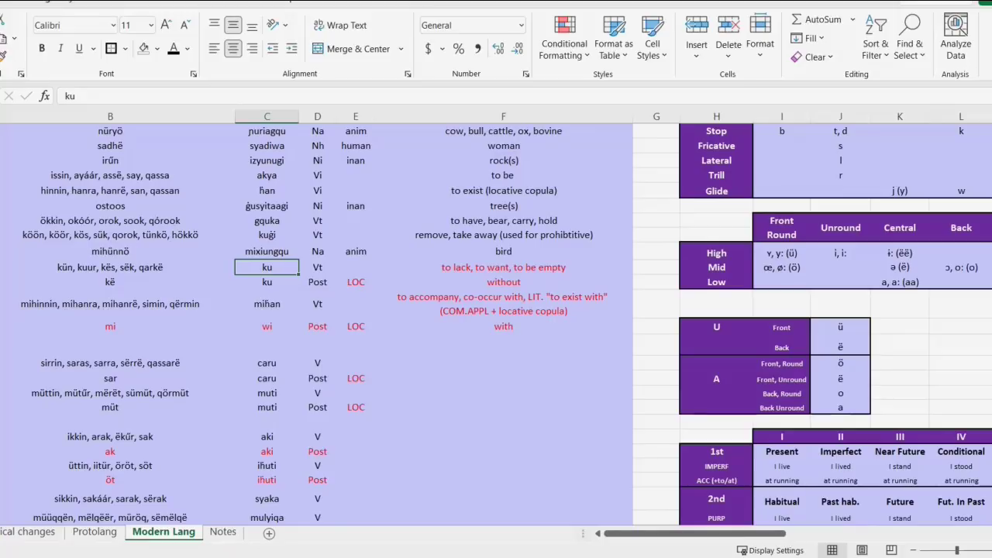
click(503, 268)
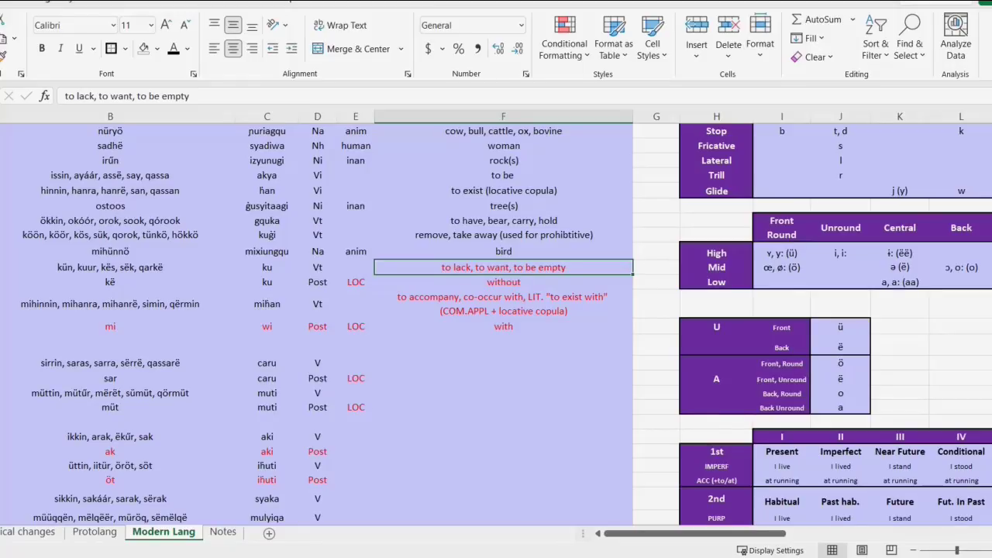
click(266, 282)
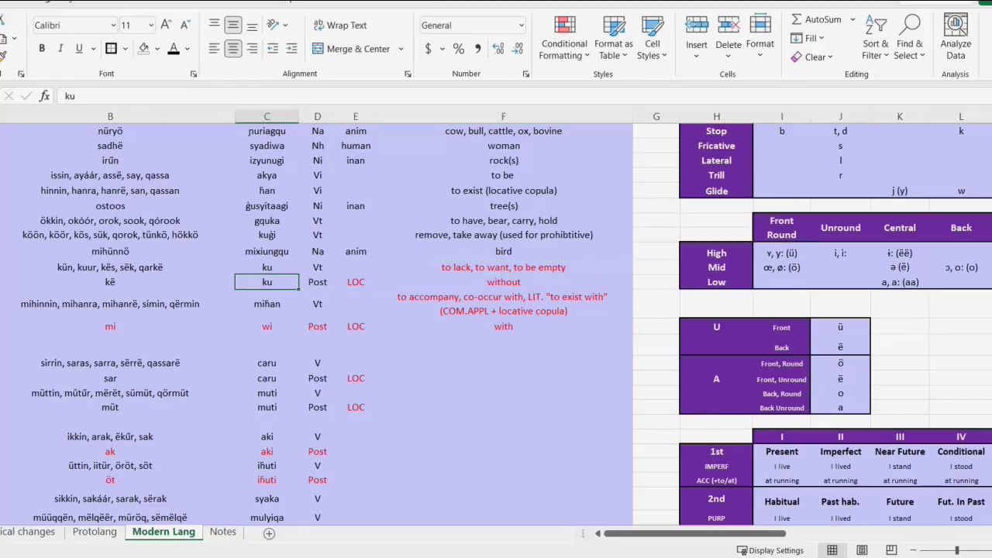
click(110, 283)
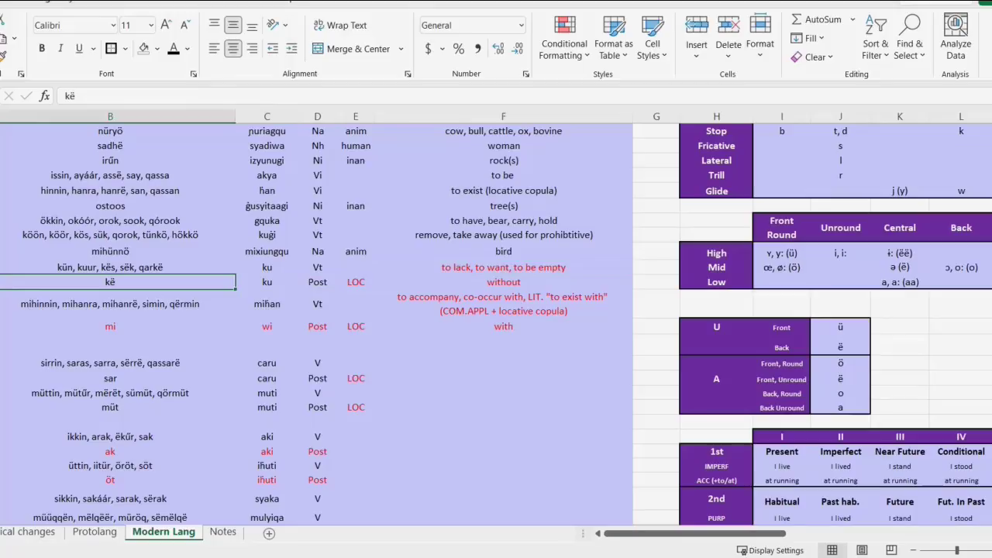
click(503, 282)
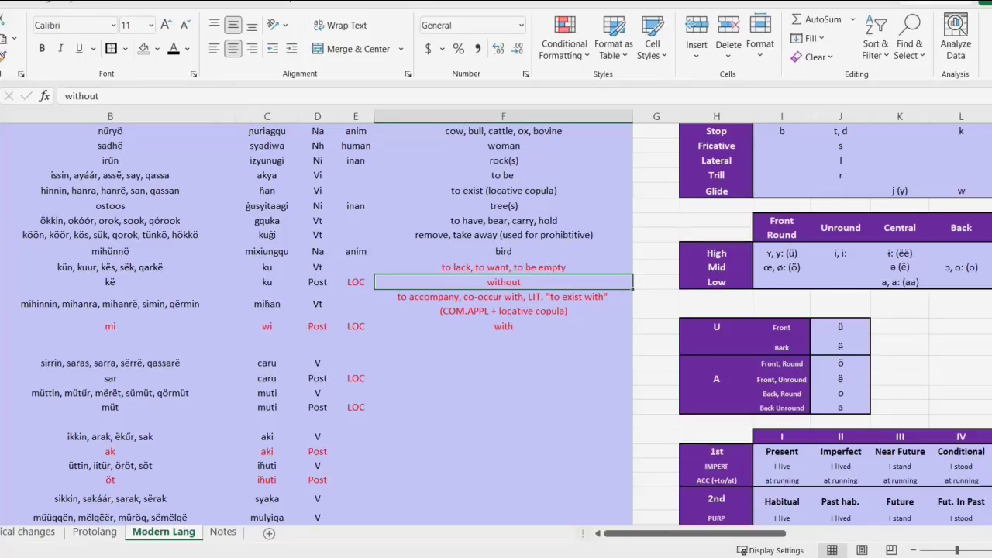
Step: Change the proto-form of the verb meaning "remove, take away" to "kyiġu"
drag(110, 234, 504, 235)
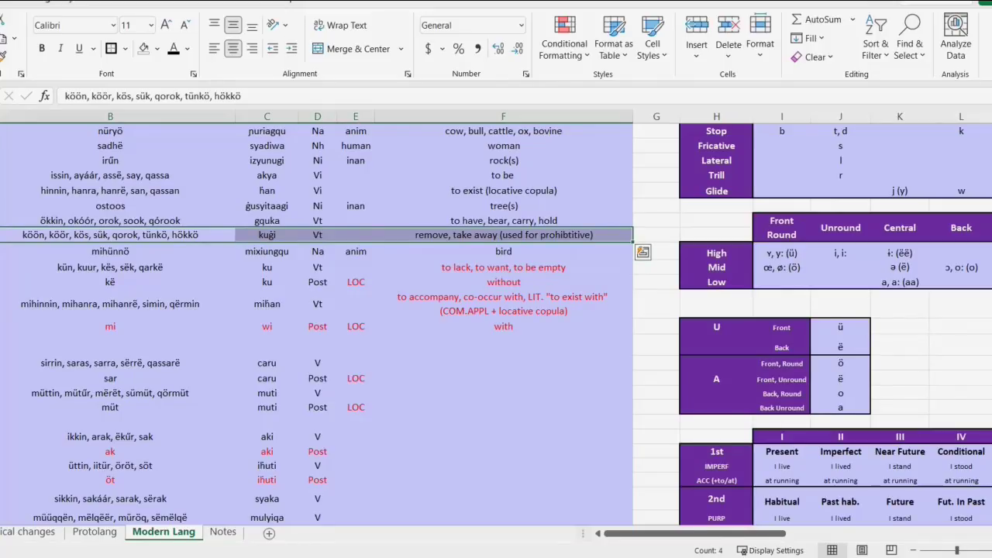
click(266, 235)
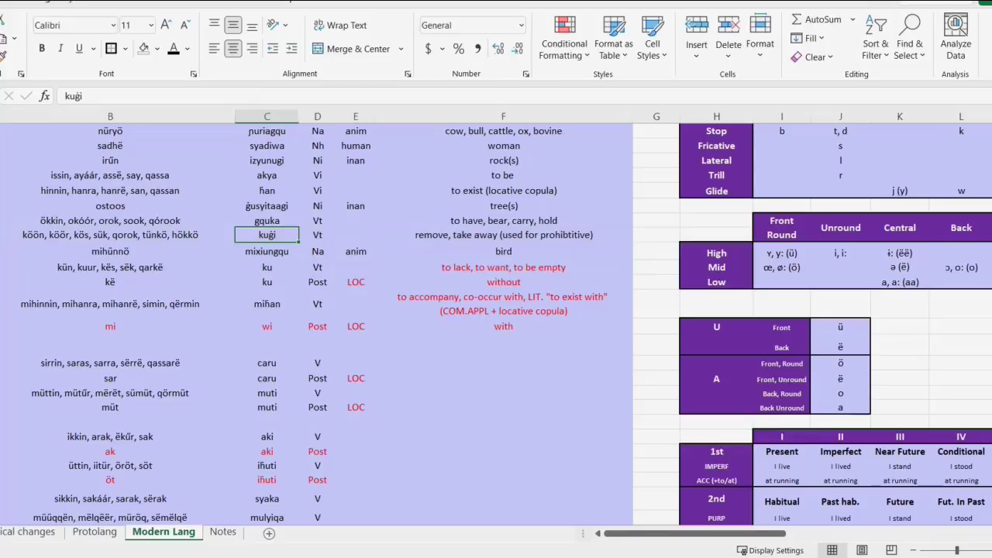
double_click(267, 234)
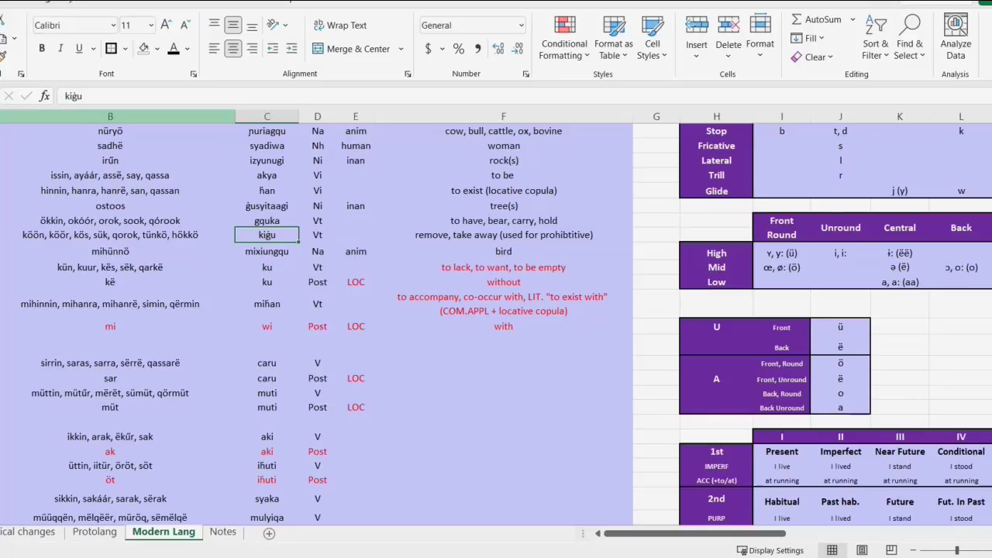
click(69, 96)
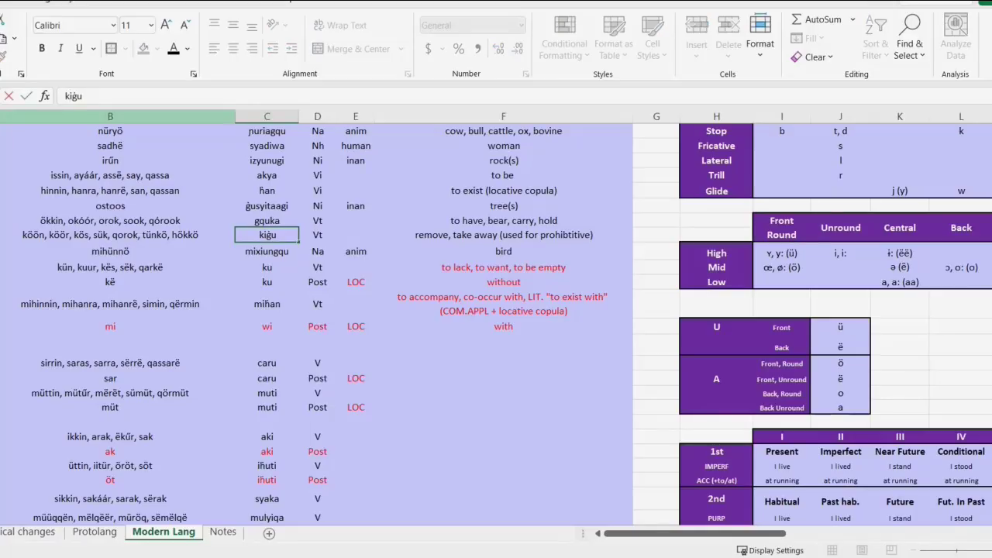
key(Left)
key(Left)
key(Left)
text(y)
key(ctrl+Return)
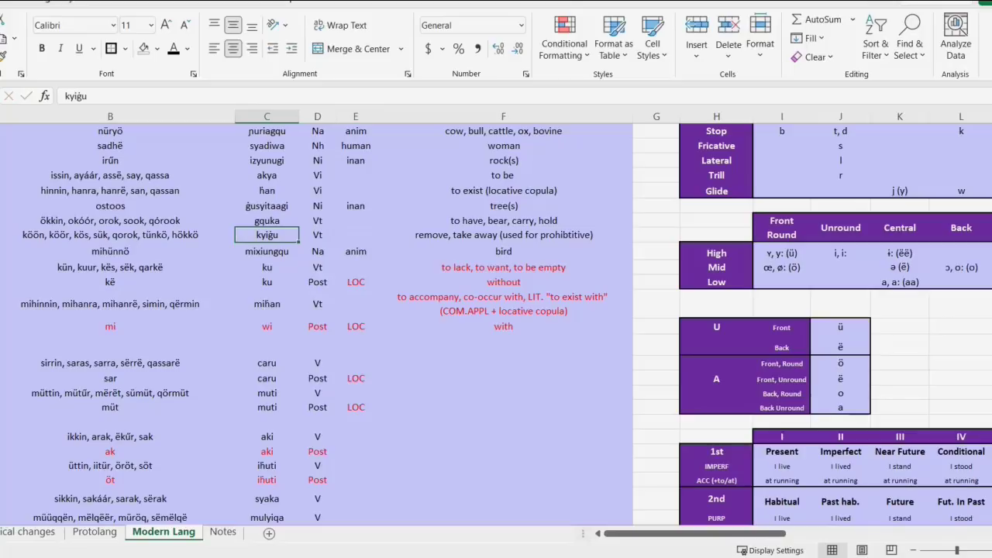
Step: Restore the proto-form of the verb meaning "remove, take away" to "kuġi"
key(Left)
key(shift+Right)
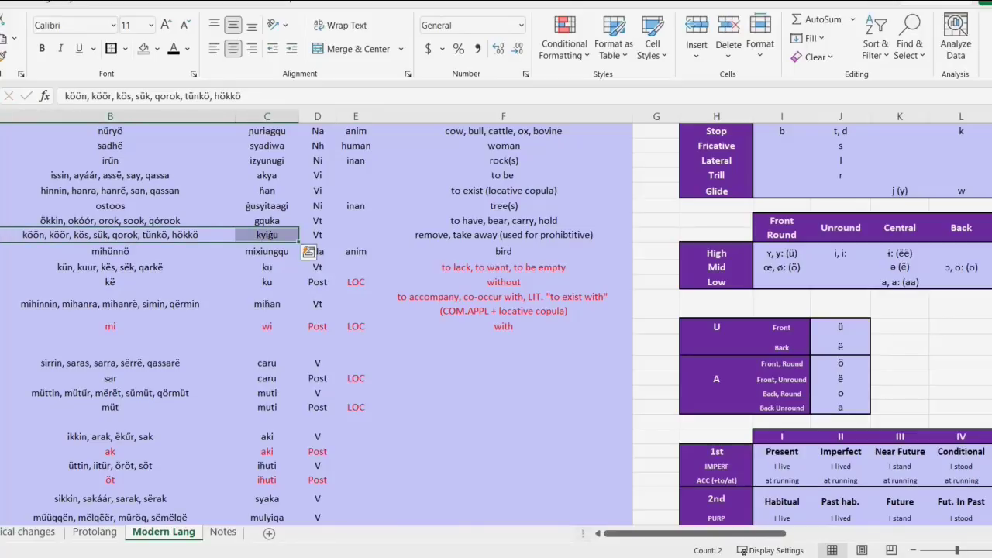
key(Right)
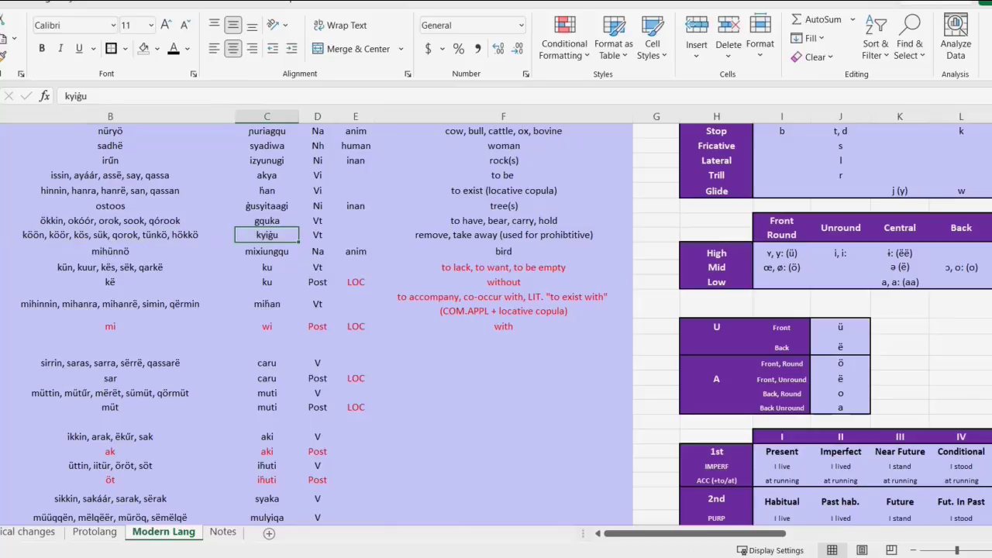
click(74, 96)
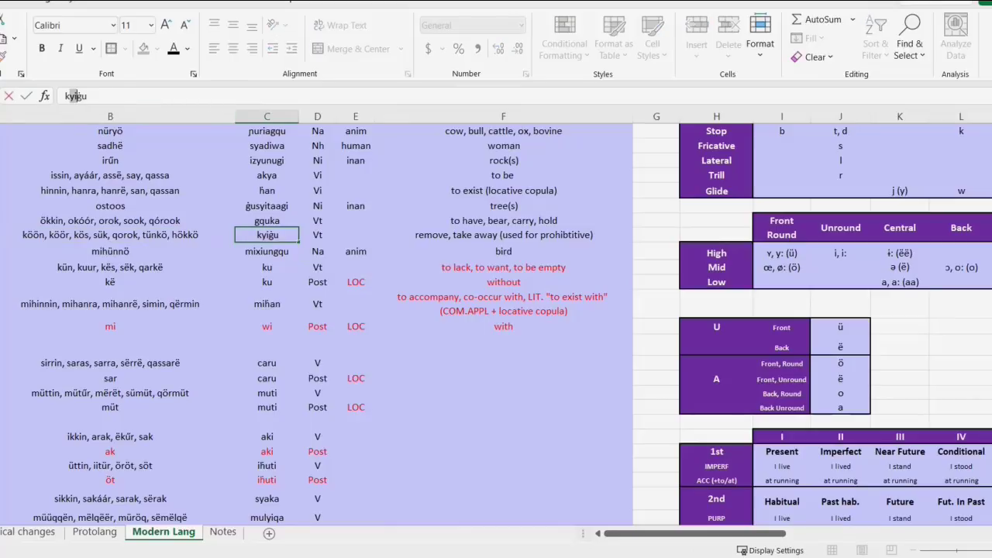
drag(77, 96, 88, 96)
text(uġi)
key(Return)
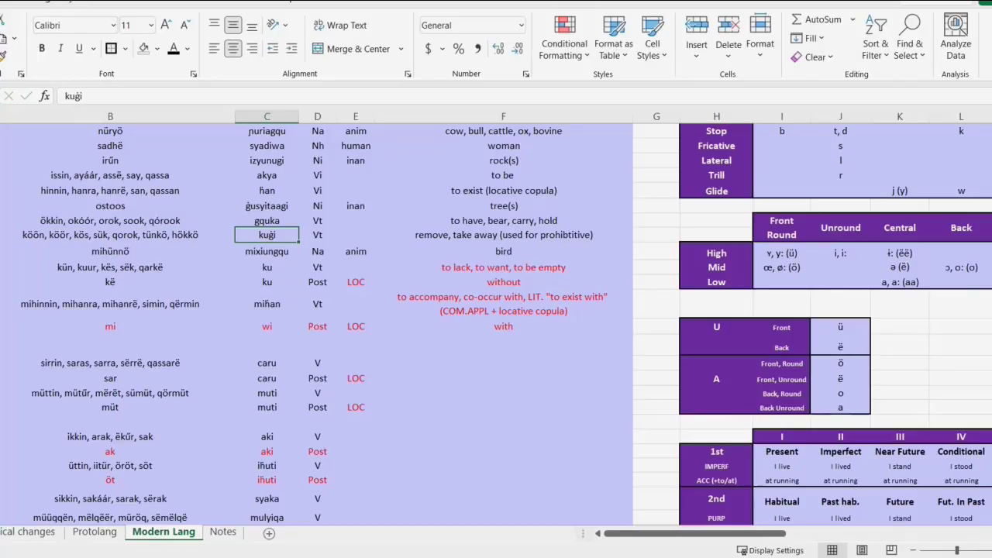
Step: Compare the full entry for "ku" (to lack, to want) with the proto-form and meaning of "kuġi" (remove, take away)
click(267, 268)
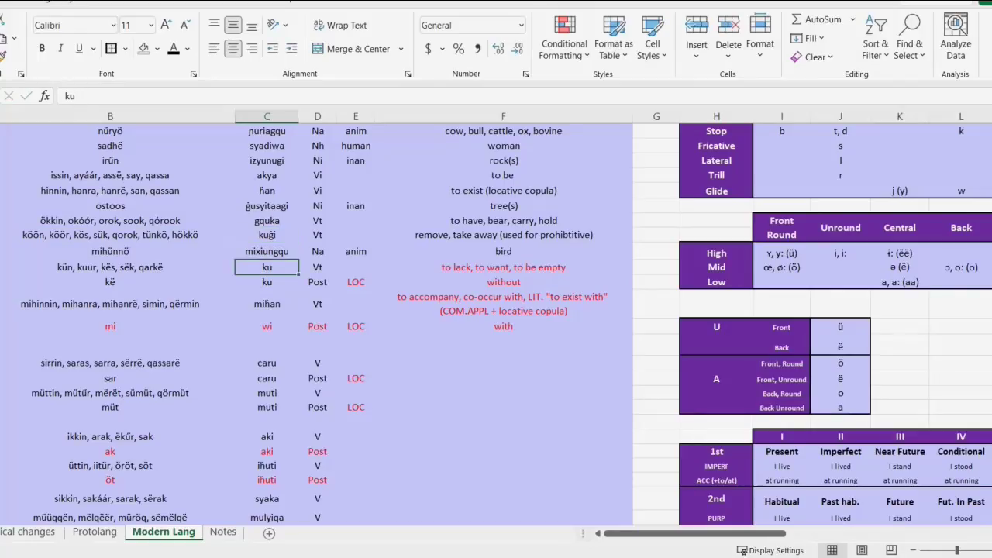
drag(110, 267, 503, 267)
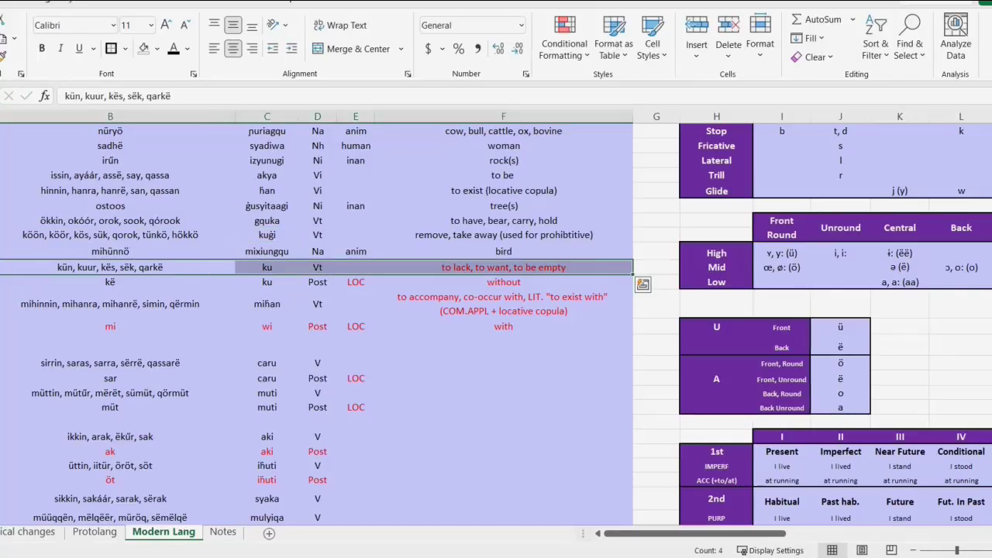
click(503, 267)
click(267, 235)
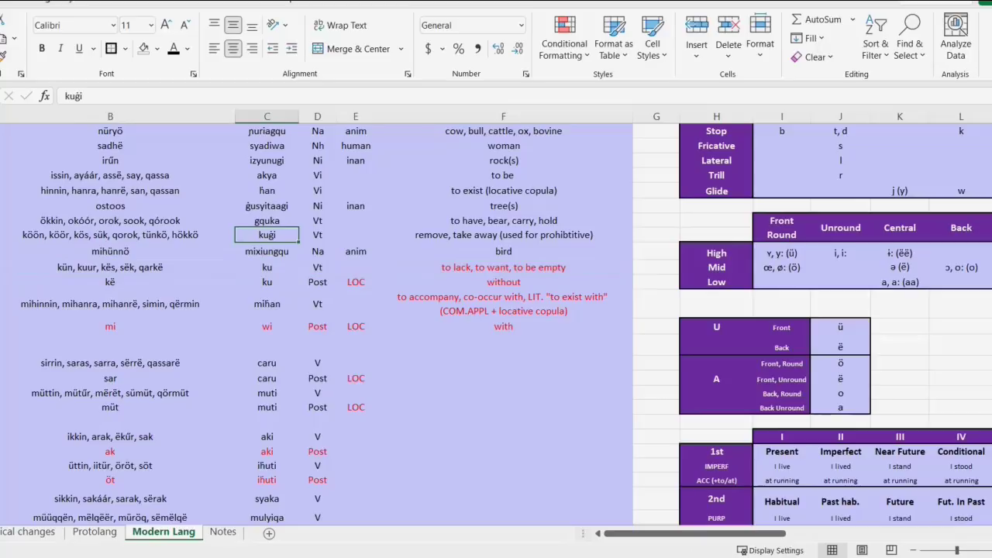
click(503, 235)
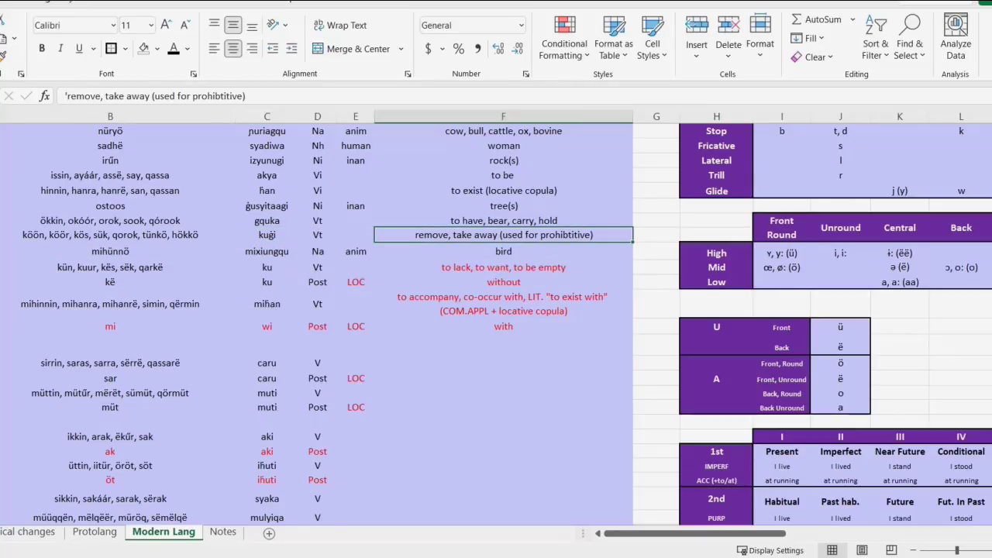
Step: Compare the proto-forms "ku" and "kuġi", including the postposition meaning "without"
click(267, 267)
click(267, 235)
click(267, 267)
click(267, 235)
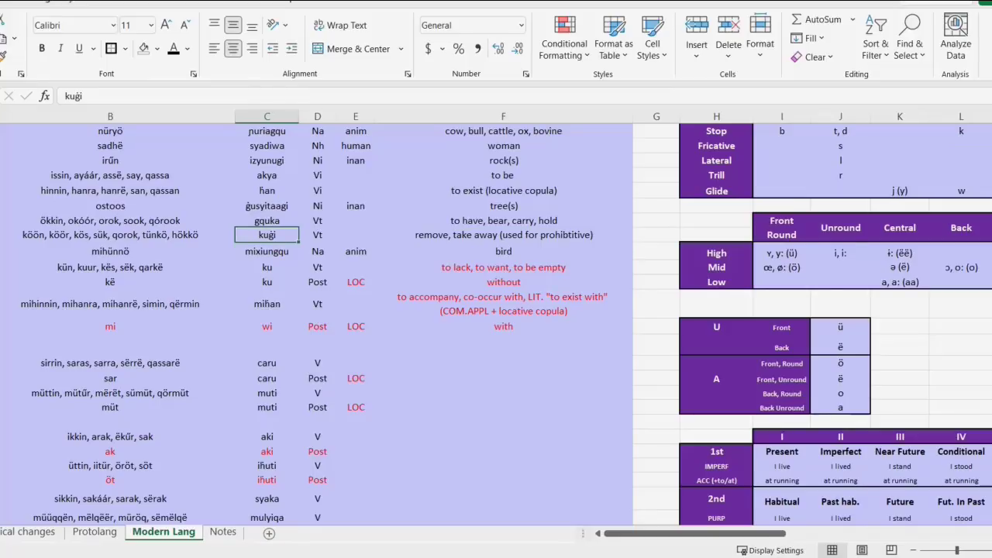
click(504, 282)
key(Up)
key(Up)
key(Up)
key(Left)
key(Left)
key(Left)
Step: Revisit the AUXILIARY VERB table, followed by the noun case and Possession tables
scroll(496, 324, right, 6)
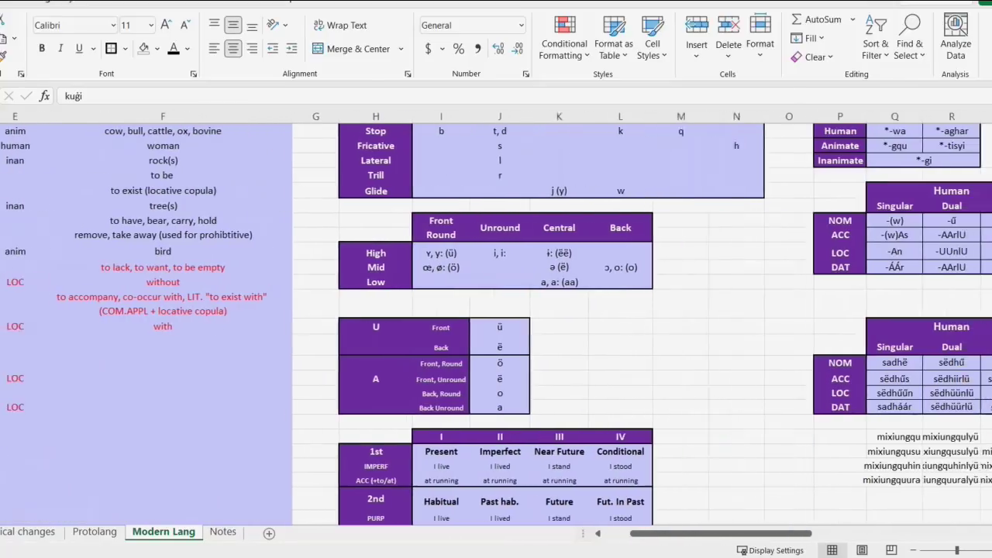
scroll(496, 323, down, 3)
scroll(496, 324, down, 6)
scroll(496, 324, right, 1)
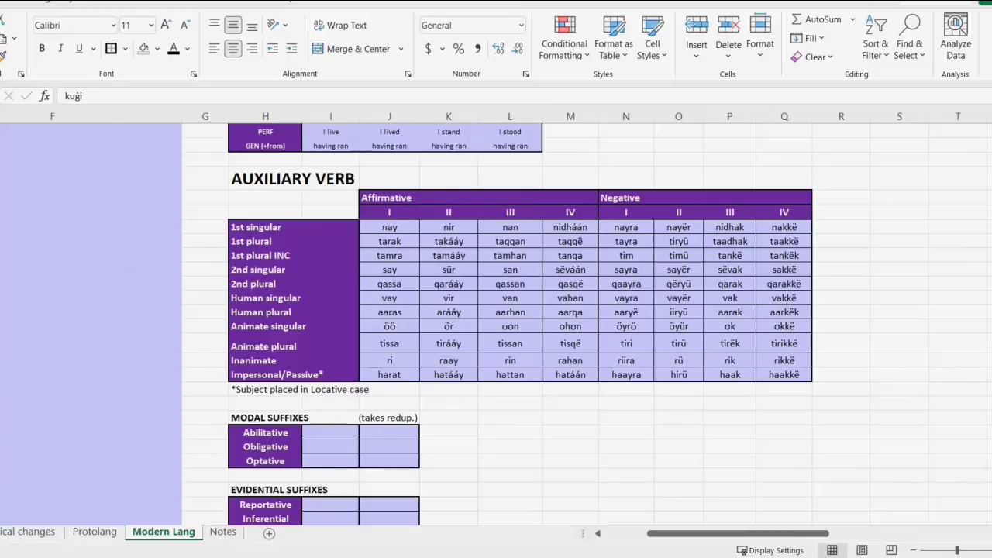
click(570, 433)
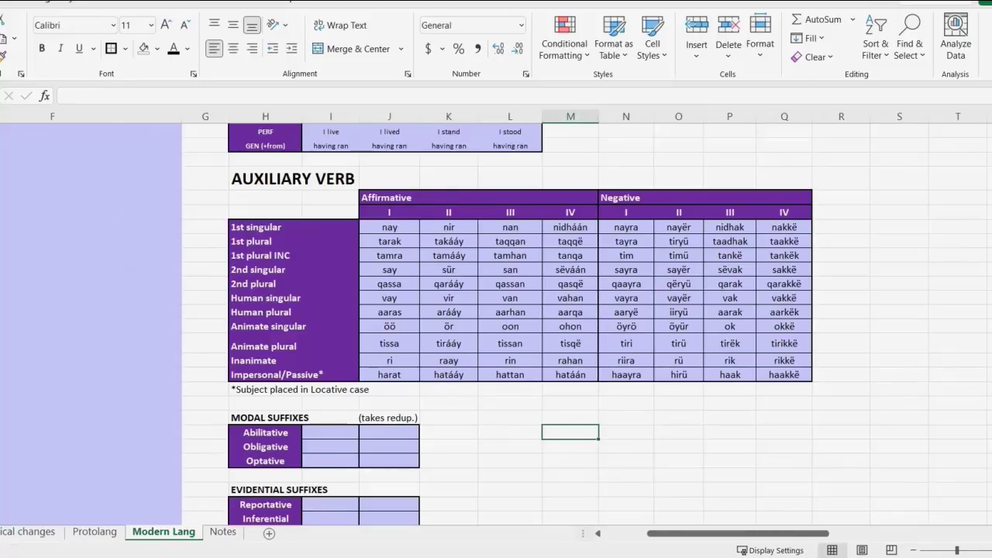
scroll(496, 318, up, 8)
scroll(496, 318, right, 6)
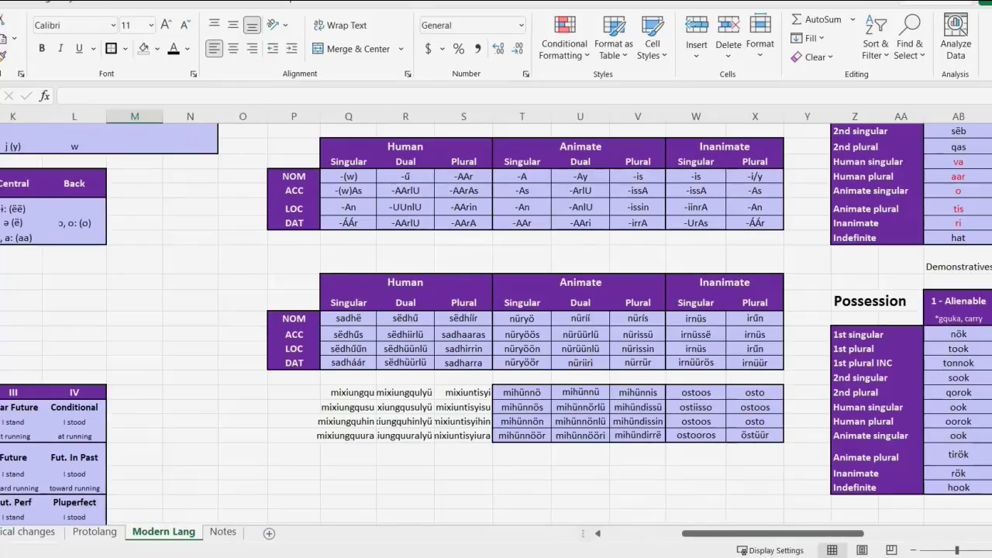
Step: Compare the animate plural case forms of the "mihünnö" noun with those of "nüryö", especially accusative, locative and dative
drag(638, 393, 523, 436)
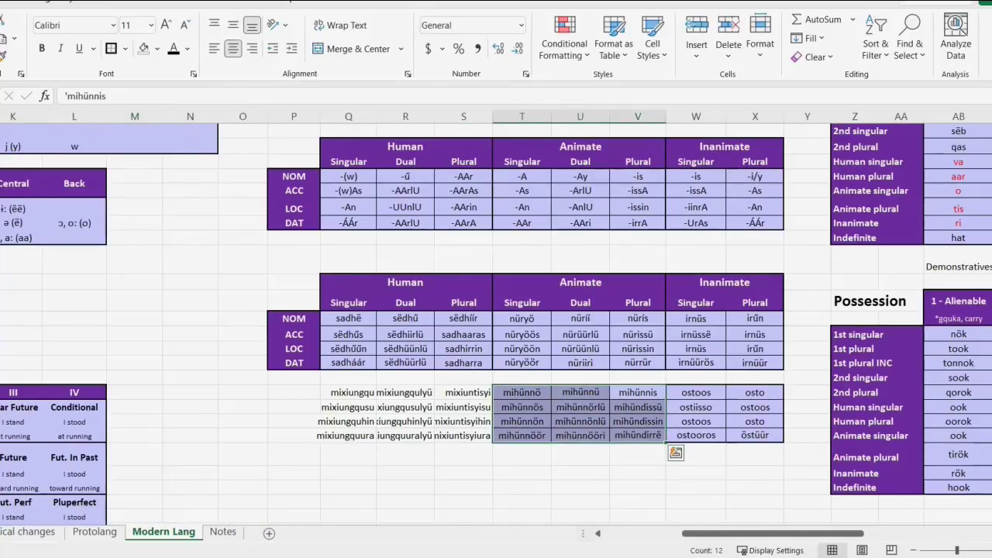
drag(638, 407, 638, 434)
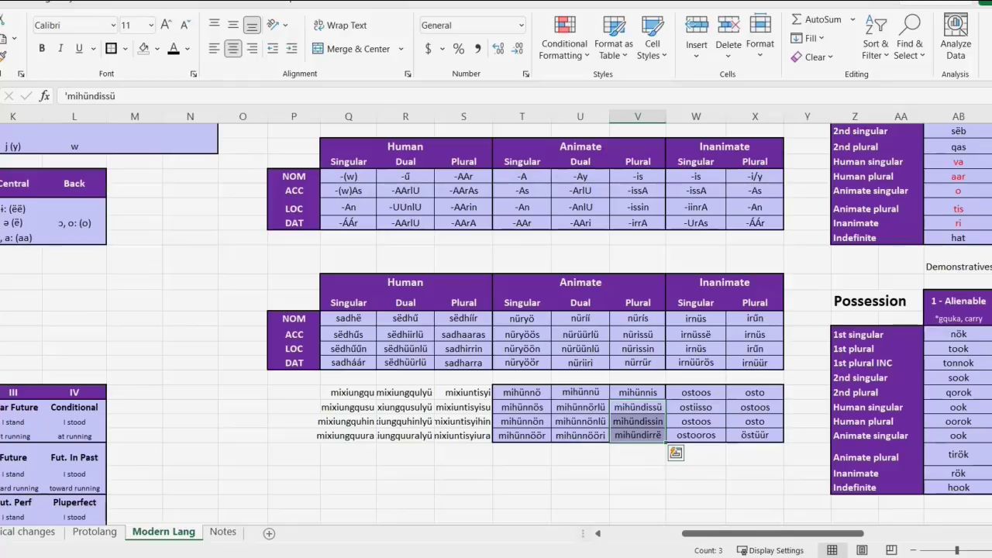
click(638, 473)
drag(637, 335, 638, 363)
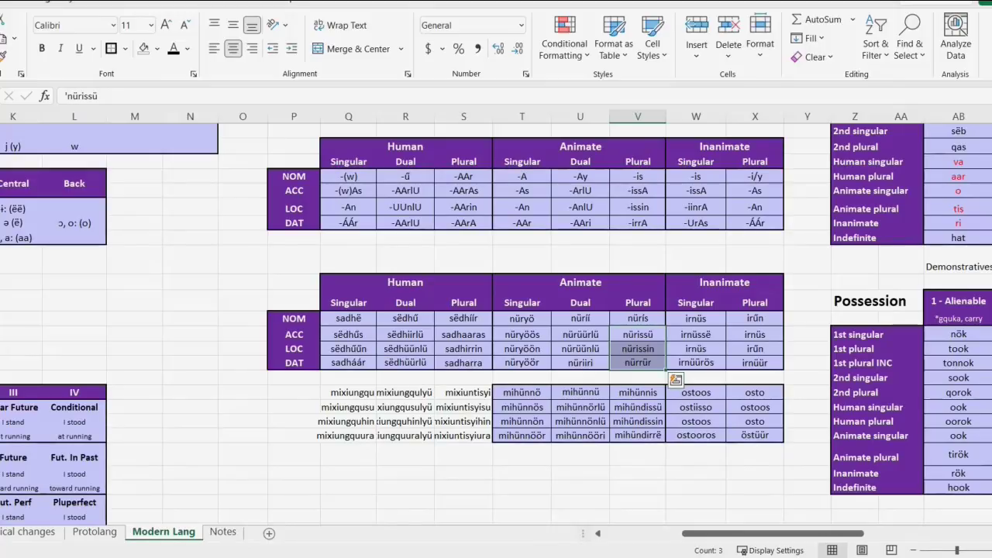
drag(638, 436, 638, 408)
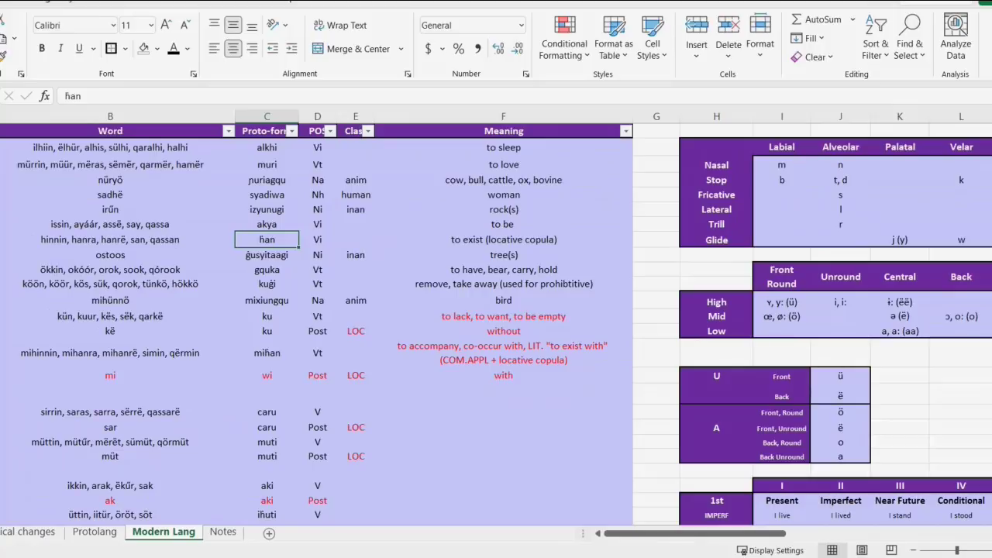
Step: Compare the word forms and meaning of "to exist (locative copula)" with those of the verb meaning "to accompany, co-occur with"
click(504, 239)
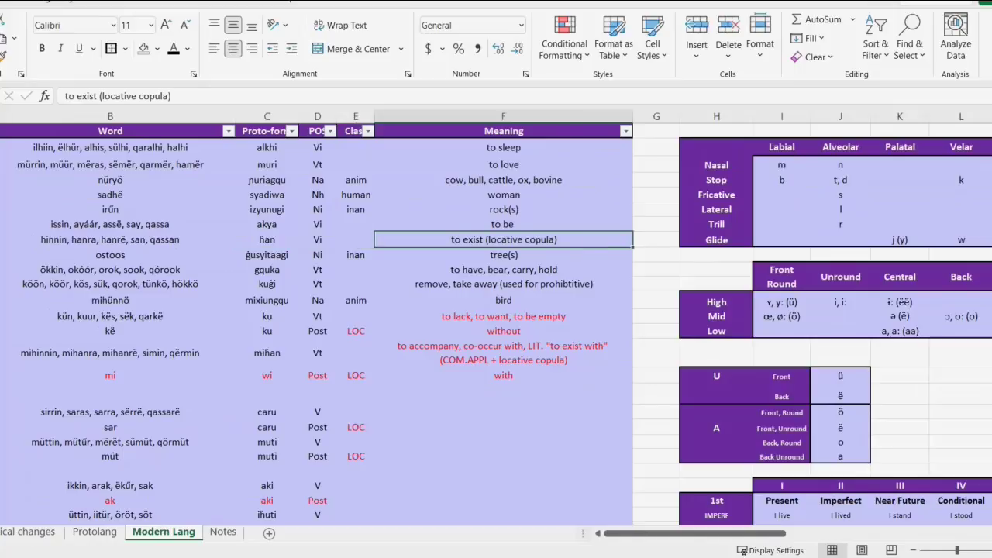
click(110, 239)
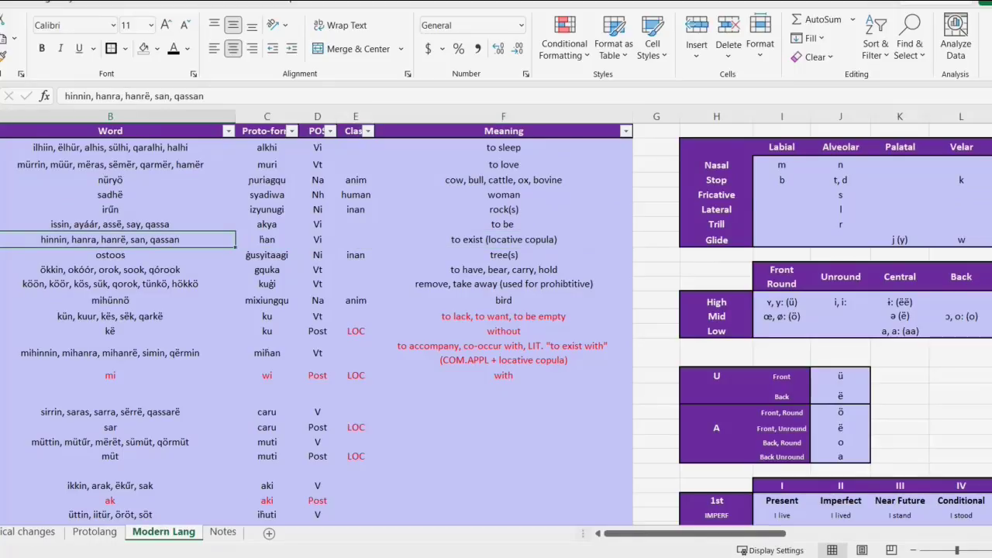
scroll(110, 303, down, 1)
click(110, 304)
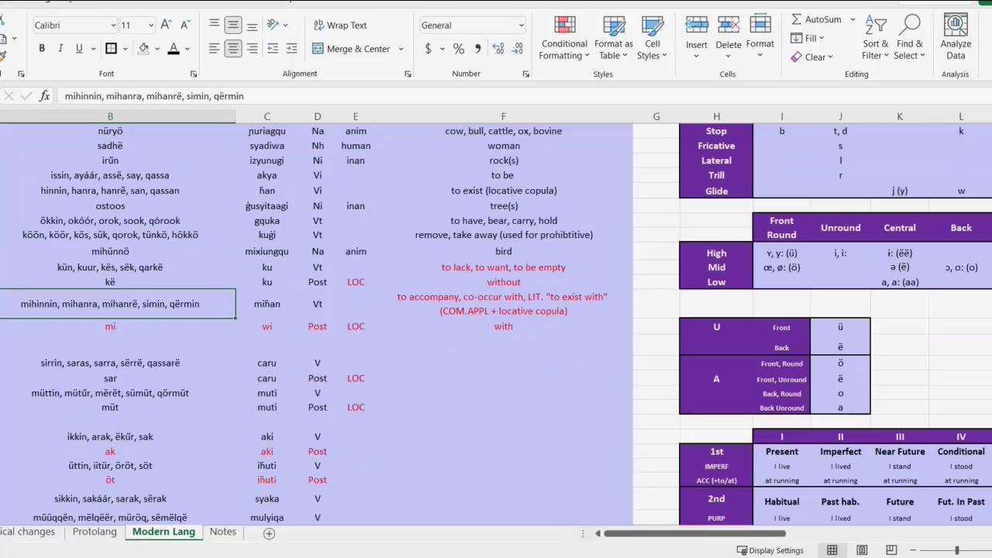
click(503, 304)
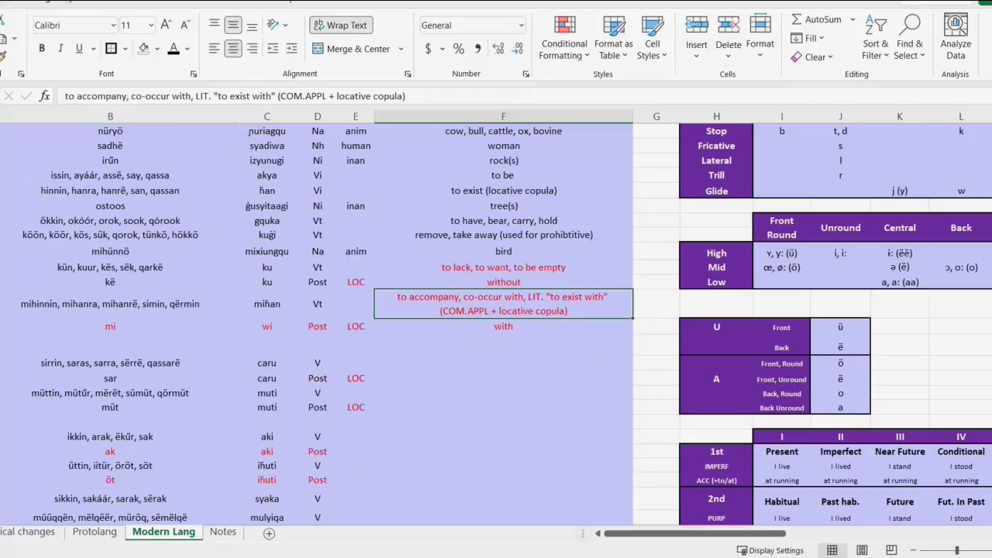
click(110, 304)
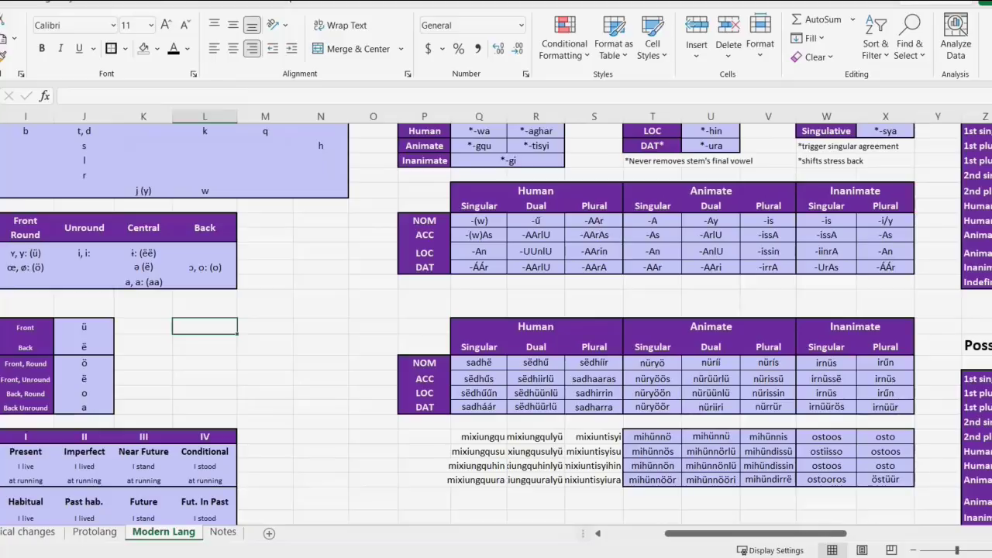
Step: Beside the vowel harmony table, add the example "being with a bird" with its translation "Mihinnin mihünnös" below it
text("being with a bird")
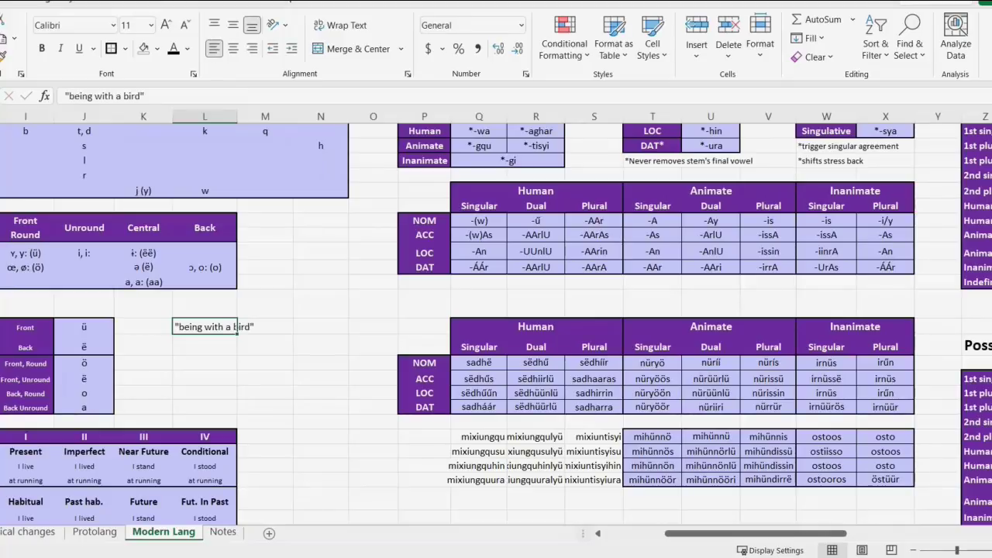
key(Return)
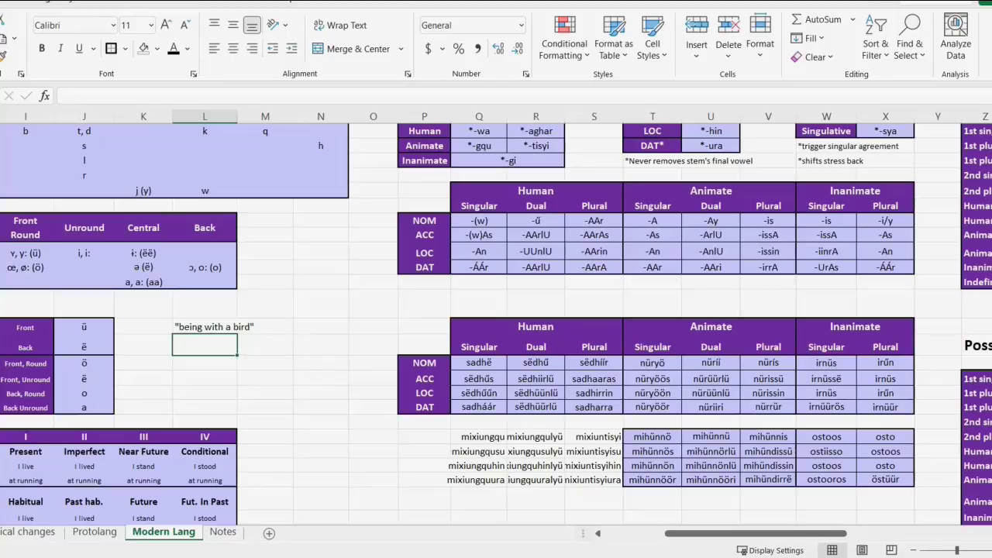
text(Mihinnin mihünnös)
key(Return)
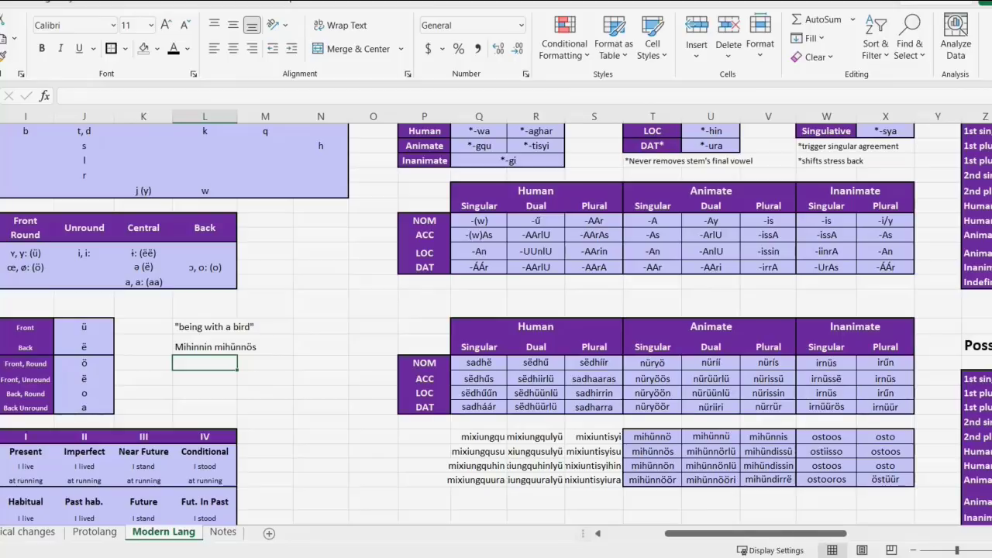
Step: Check the Near Future column of the tense table and the dictionary entry for "to love"
scroll(496, 323, up, 1)
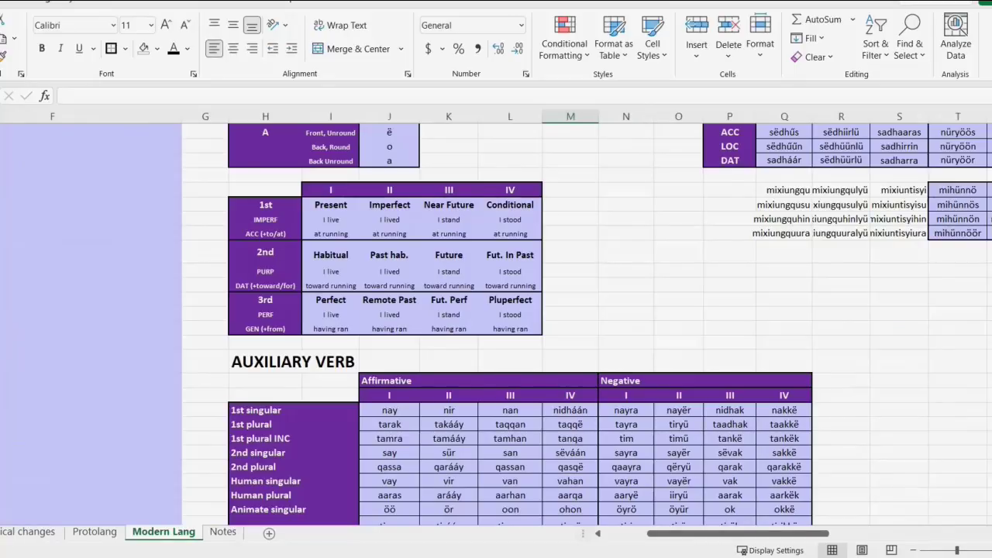
drag(449, 205, 449, 233)
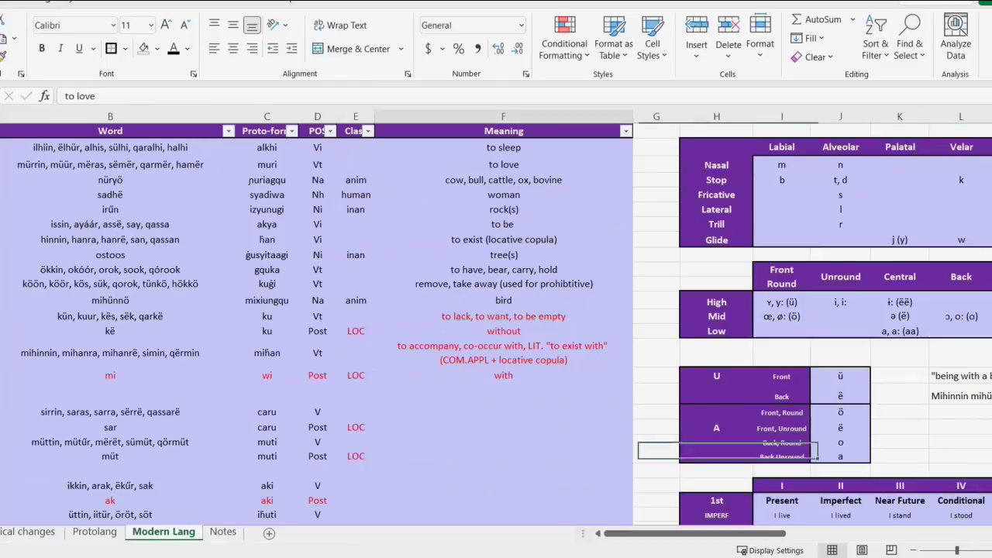
drag(504, 164, 110, 165)
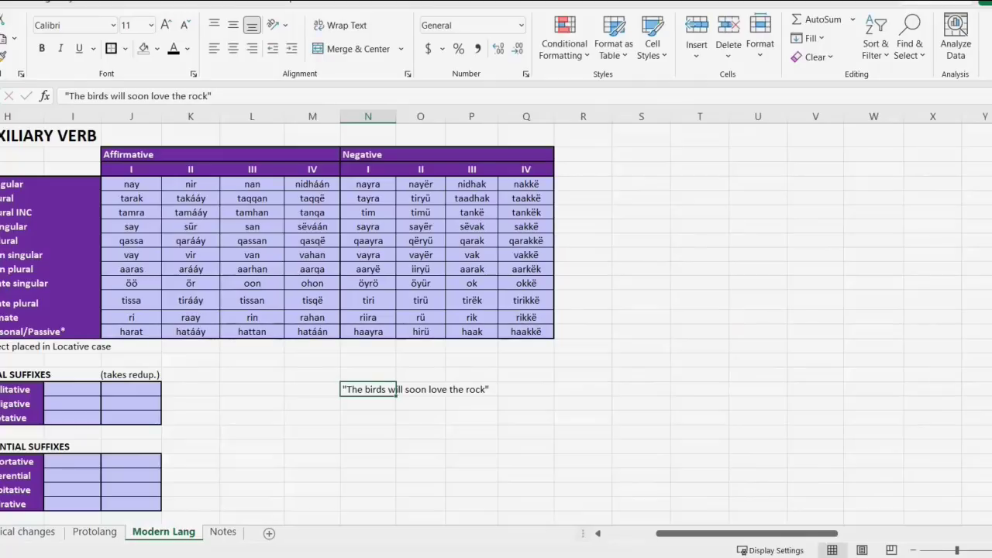
Step: Begin the translation above "The birds will soon love the rock" with the nominative animate plural "Mihünnis"
click(368, 375)
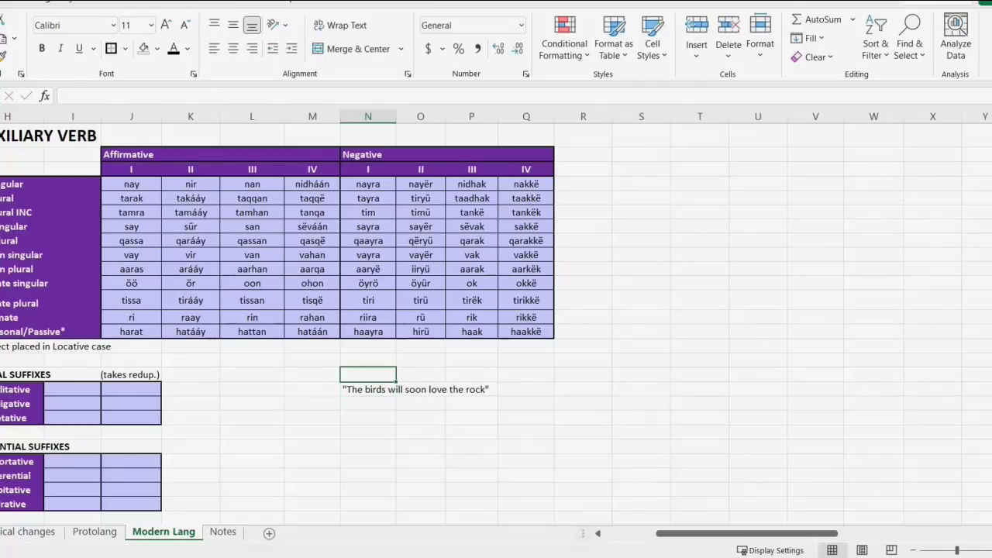
scroll(496, 318, up, 5)
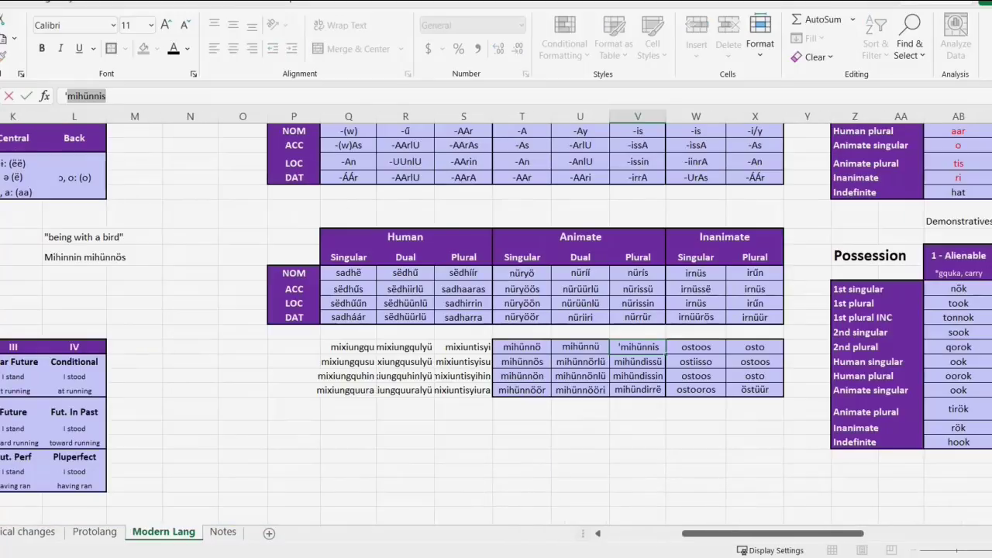
click(405, 440)
scroll(406, 441, down, 5)
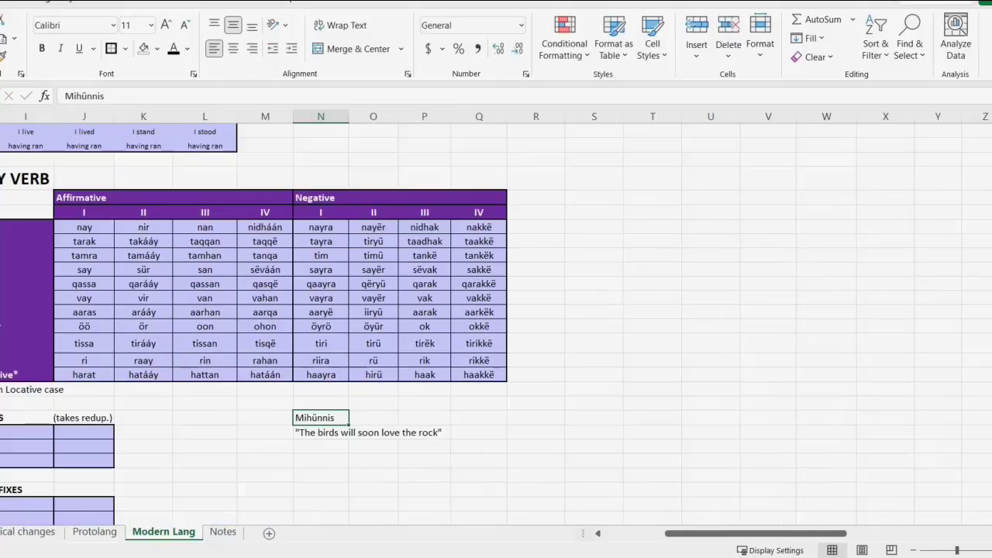
Step: Continue the translation after "Mihünnis" with the affirmative III auxiliary for animate plural, "tissan"
scroll(496, 318, up, 4)
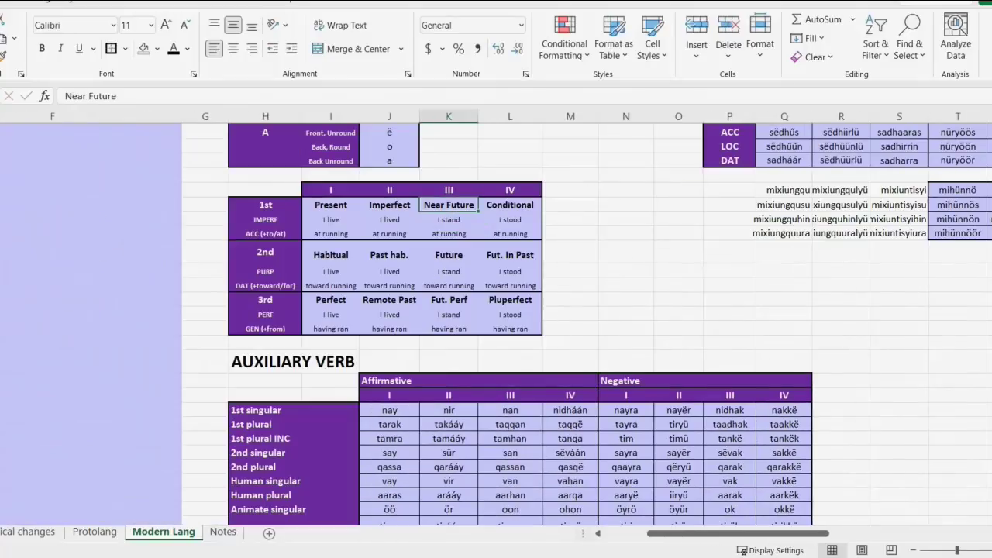
drag(449, 206, 448, 191)
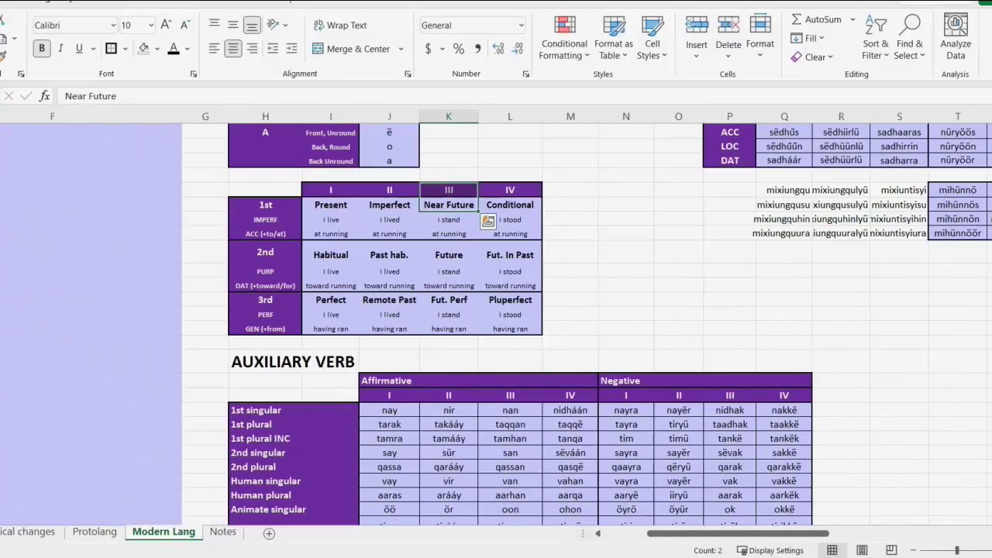
drag(510, 256, 510, 386)
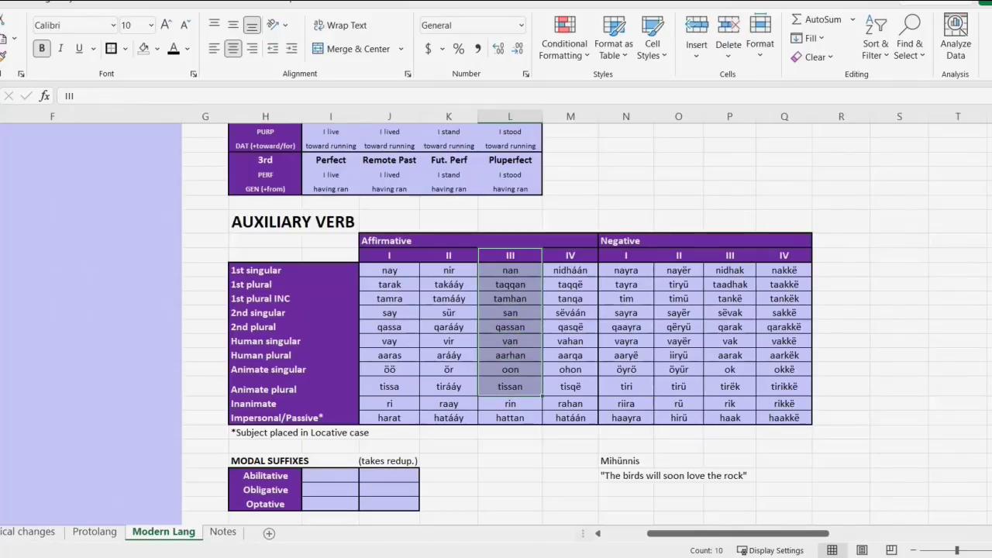
click(510, 386)
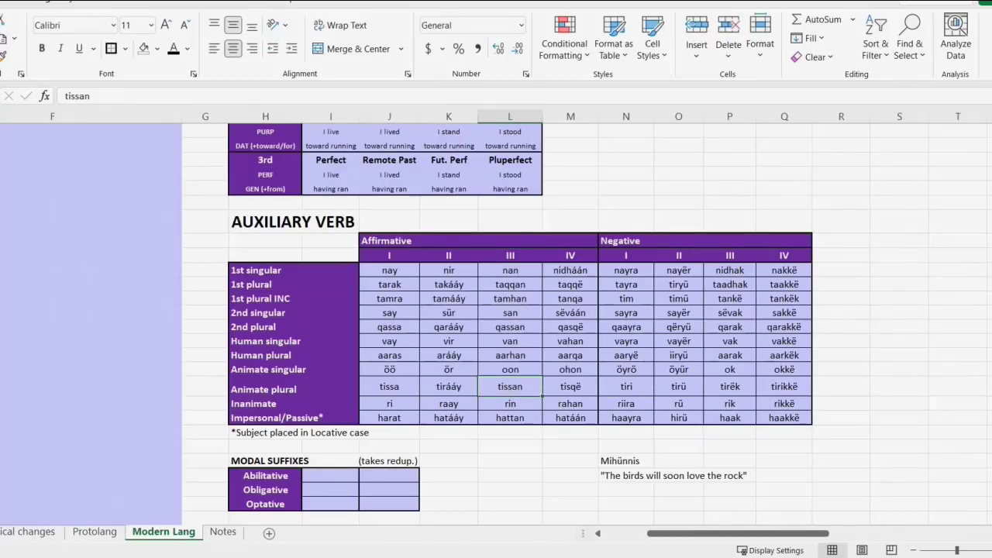
scroll(496, 318, down, 3)
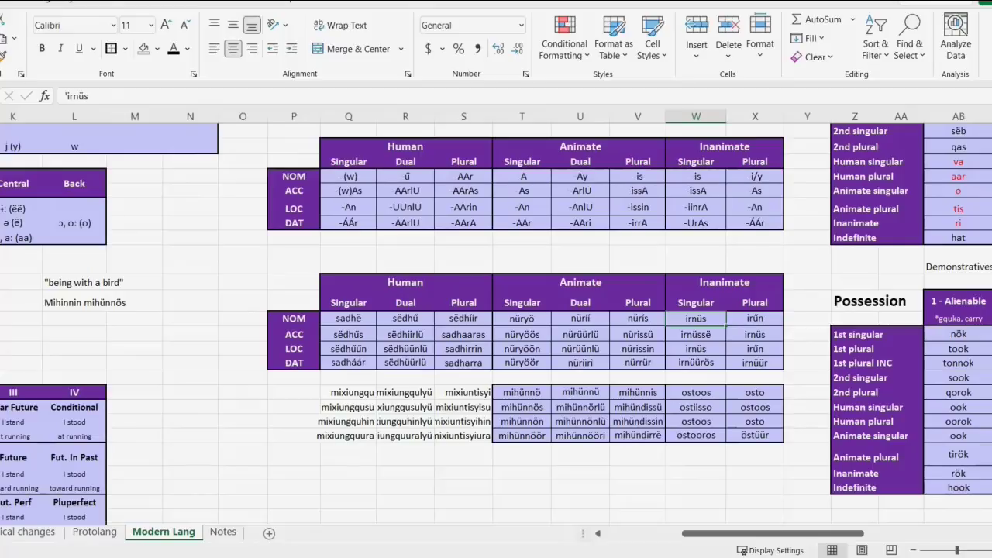
Step: Complete the translation with the accusative singular "irnüssë" and the first form of "to love", "mürrin"
click(696, 335)
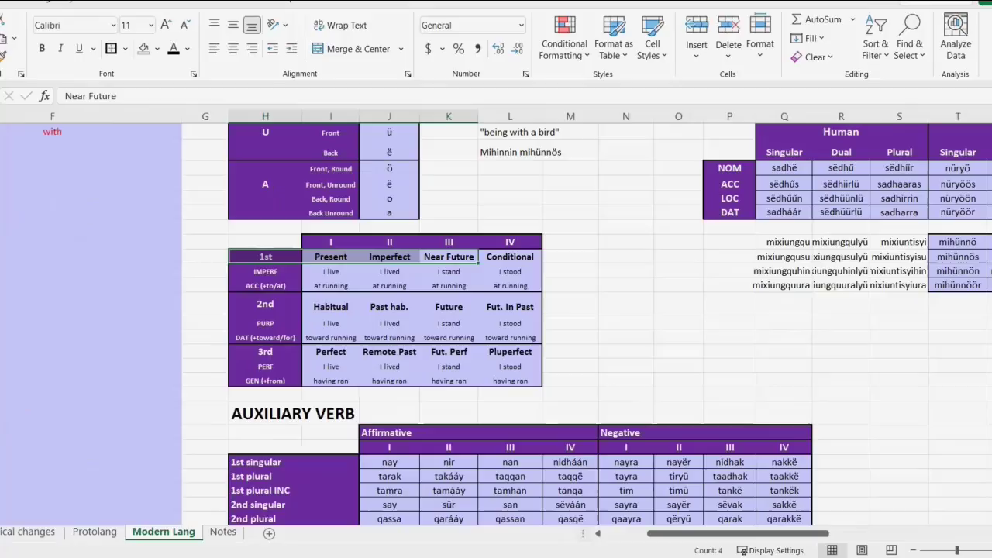
click(265, 257)
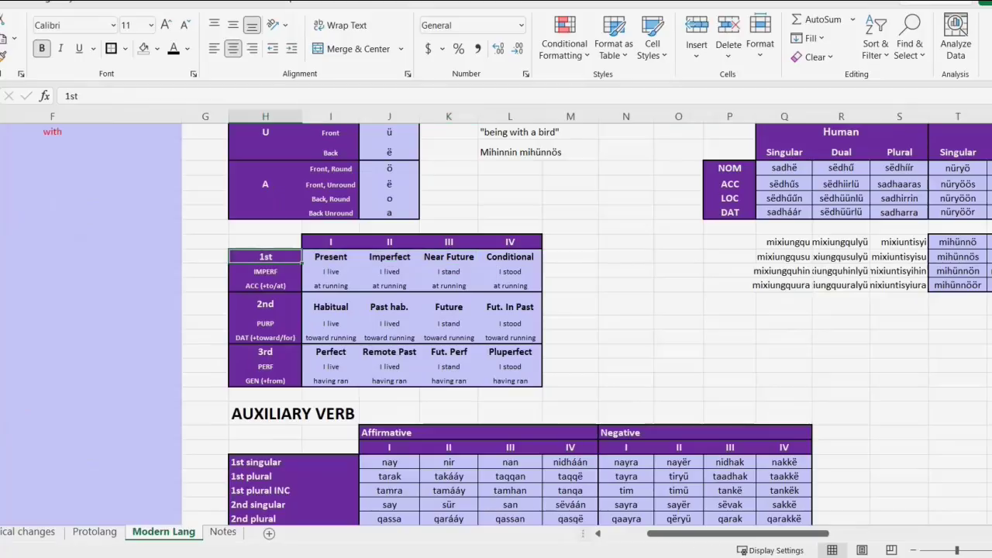
scroll(496, 321, left, 5)
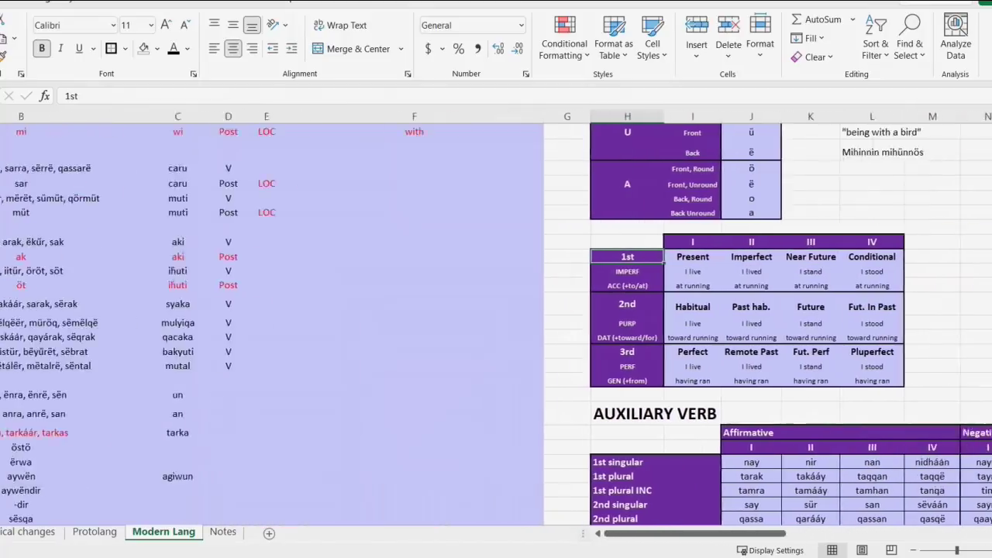
scroll(496, 322, up, 5)
click(110, 164)
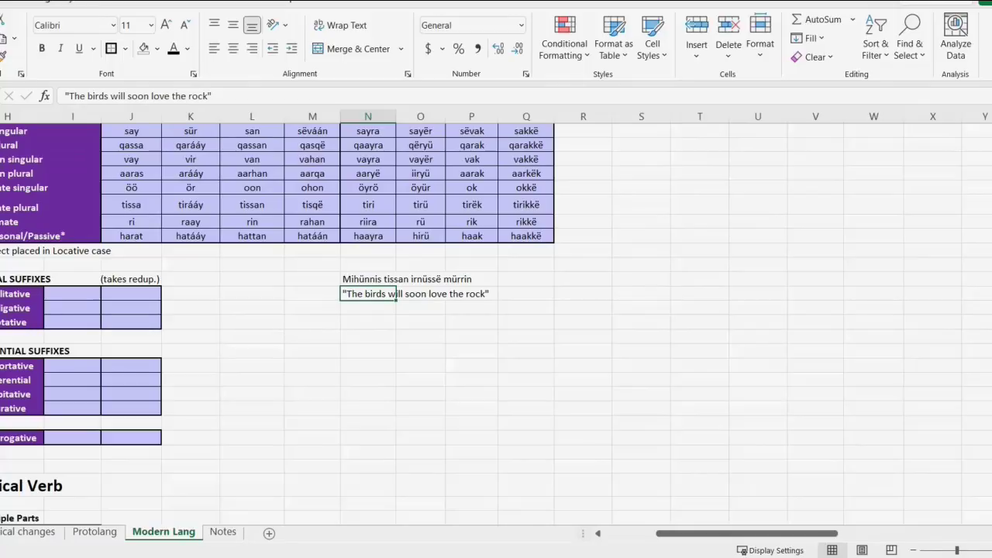
Step: Translate "The birds won't love the rock soon" as "Mihünnis tirëk irnüssë mürrin", using the negative III animate plural auxiliary
click(368, 321)
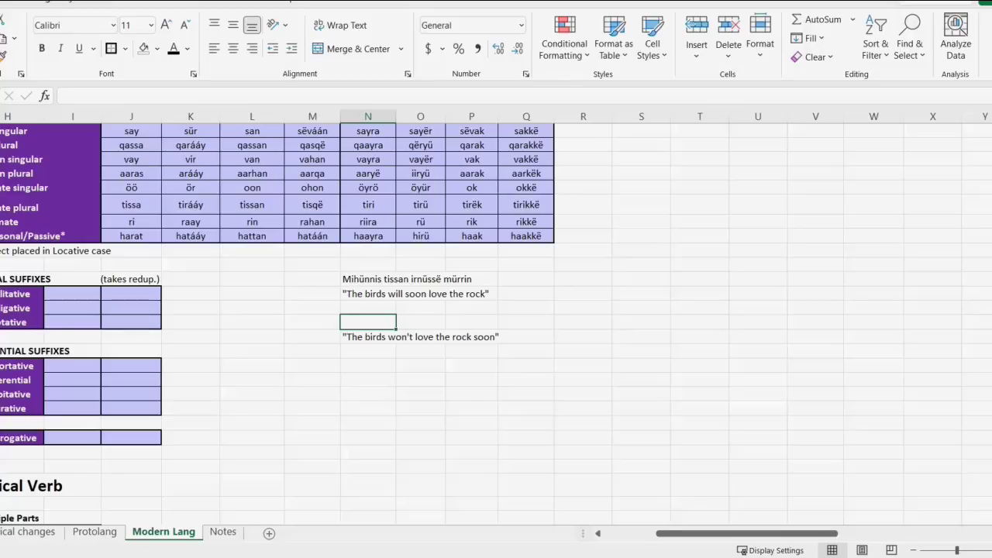
click(367, 279)
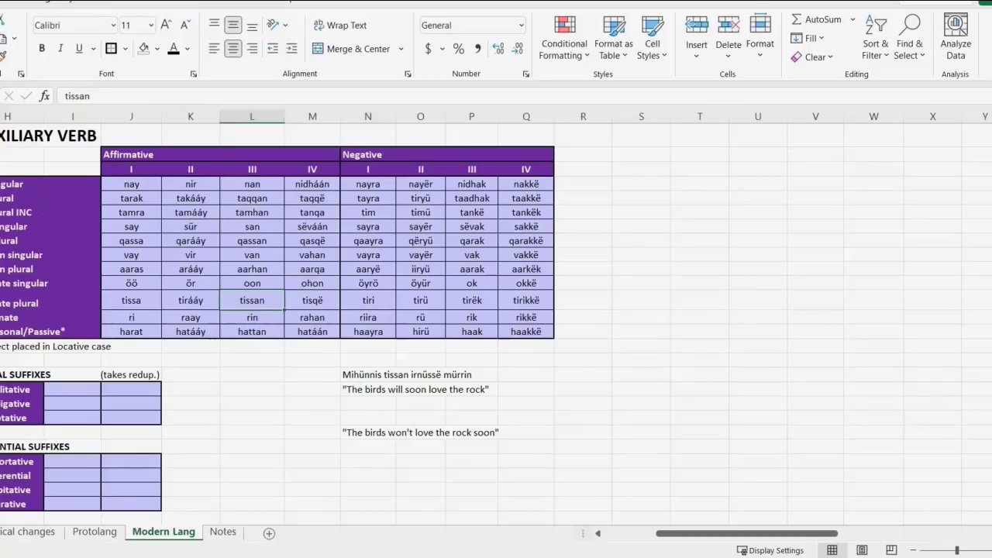
click(471, 300)
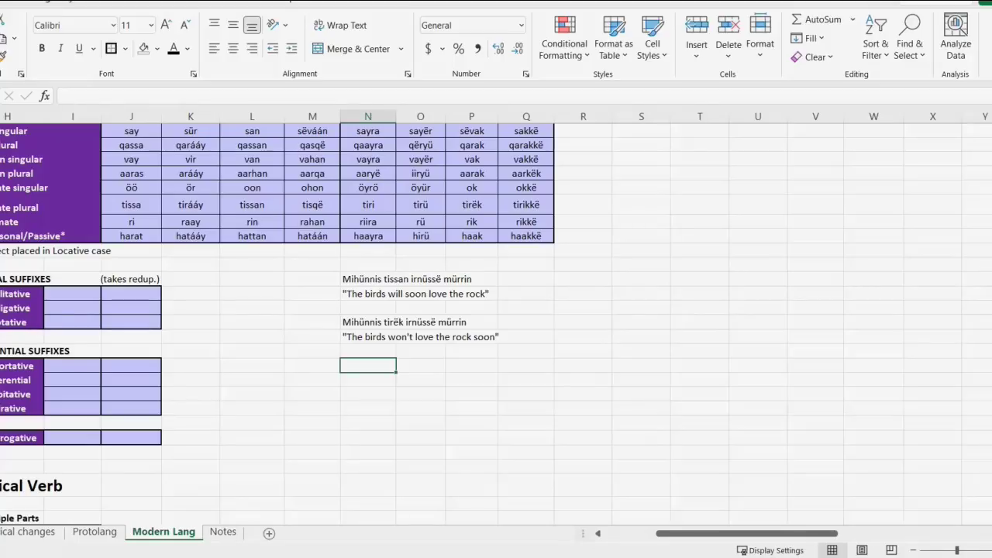
Step: Add a third example, "Mihünnis tissan irnüssë yümürrin", with the translation "The birds will soon not love the rock" below it
text(Mihünnis tissan irnüssë mürrin)
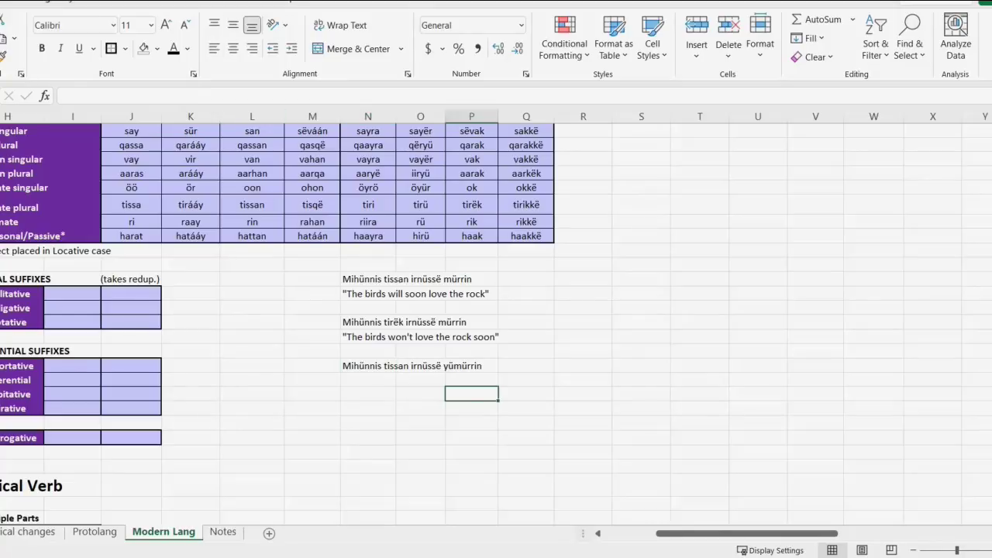
click(369, 380)
text(")
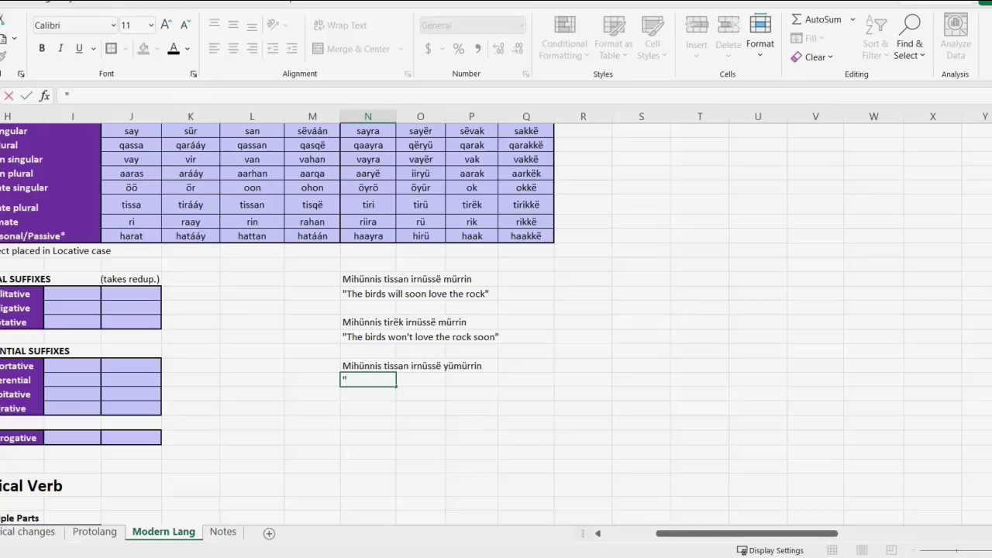
text(The birds will soon not love the rock")
key(ctrl+Return)
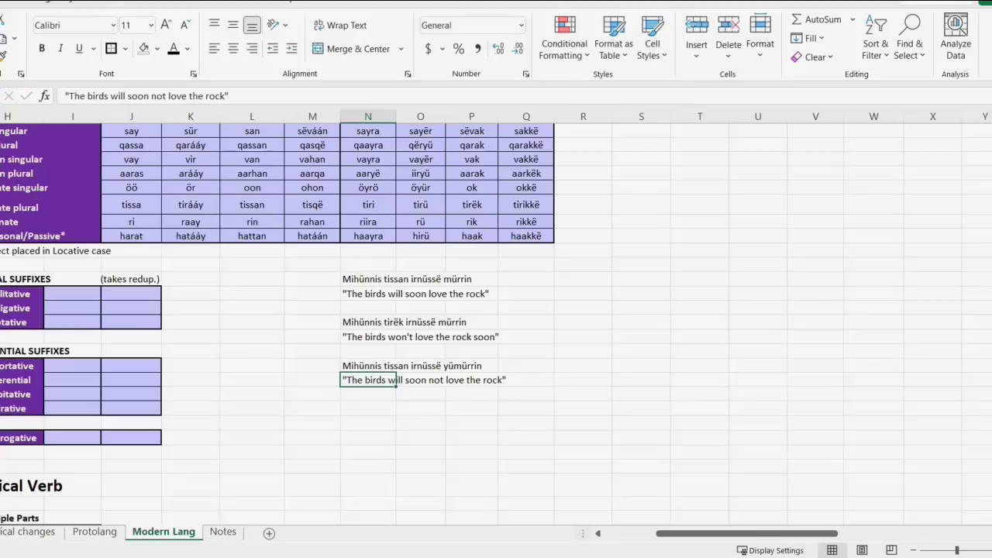
Step: Compare the example negated on the main verb, "yümürrin", with the one negated on the auxiliary, "tirëk"
drag(368, 365, 368, 380)
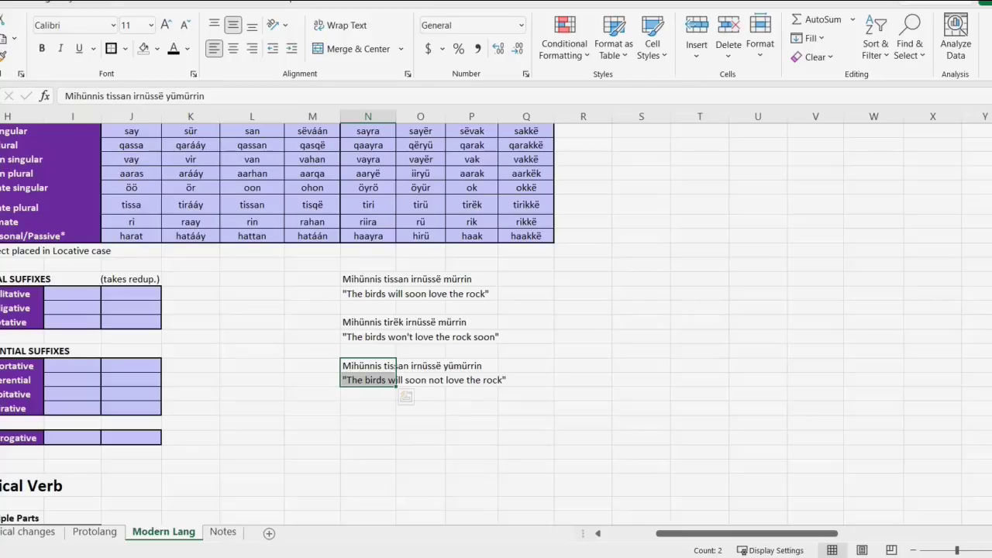
drag(368, 337, 368, 322)
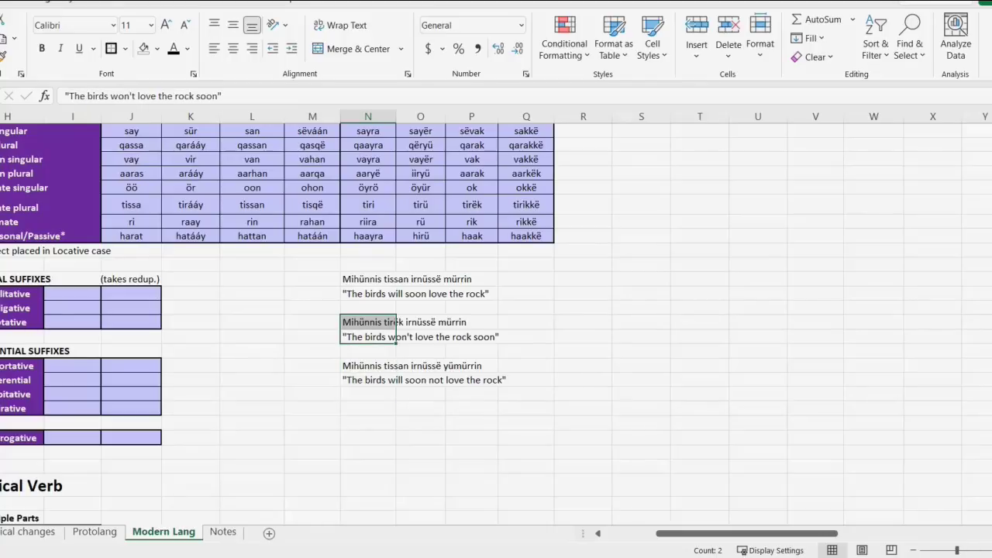
Step: Examine the Lexical Verb section's Valency table, including the detransitive row, and the neighbouring Applicatives table
click(641, 338)
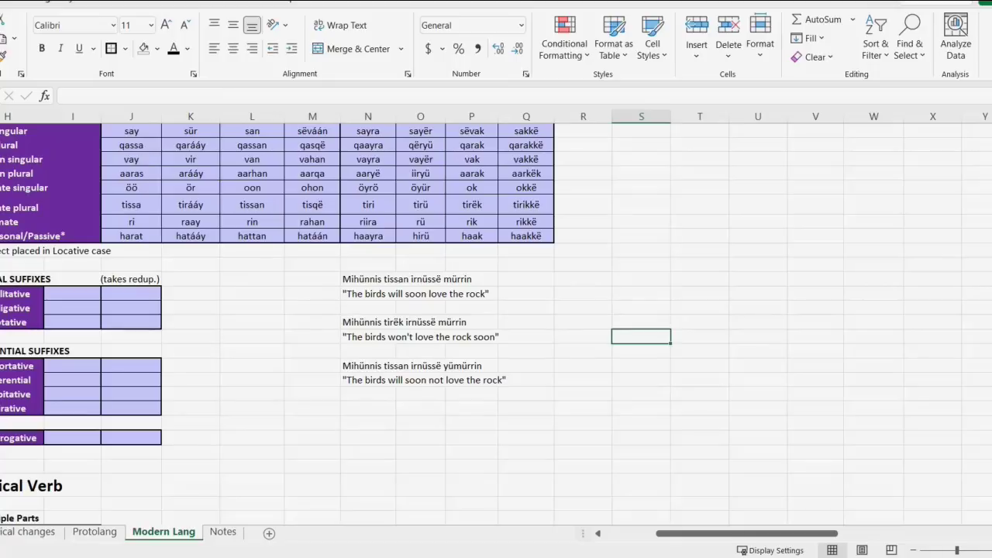
click(583, 279)
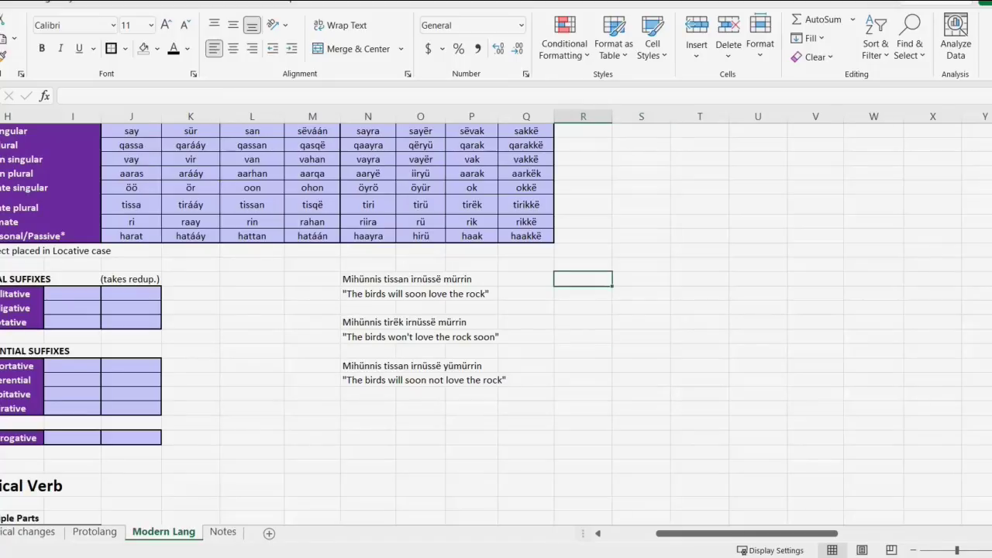
scroll(496, 324, up, 3)
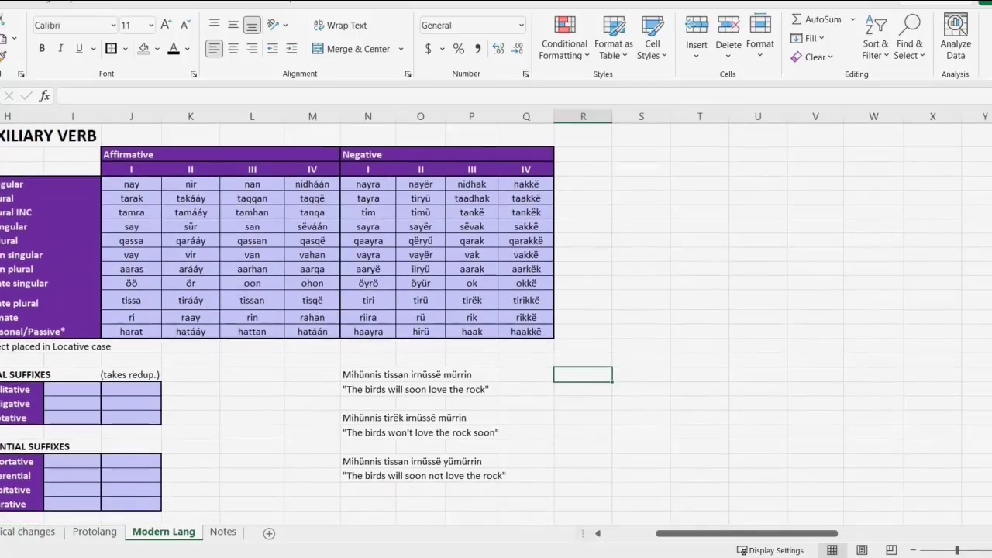
scroll(496, 324, down, 1)
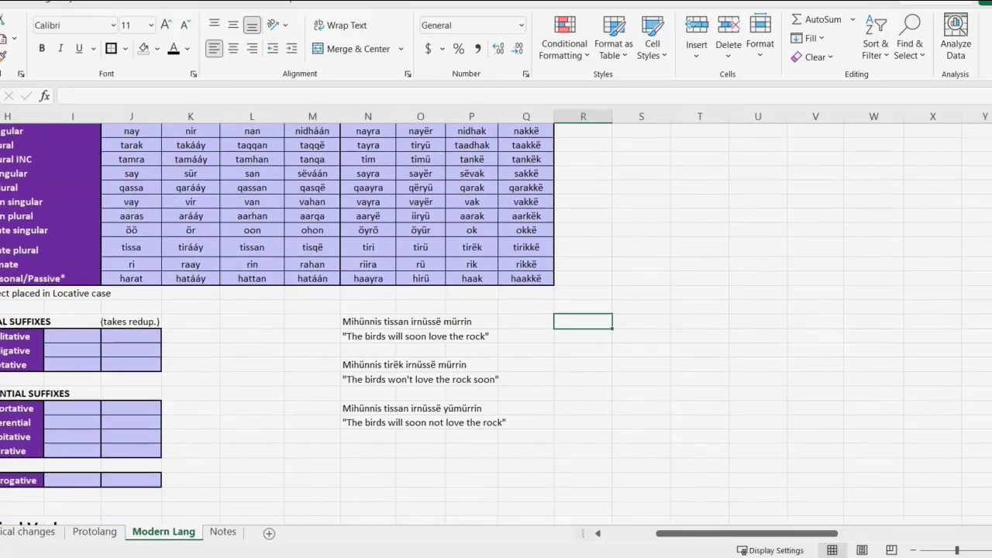
scroll(496, 324, down, 6)
scroll(496, 324, left, 2)
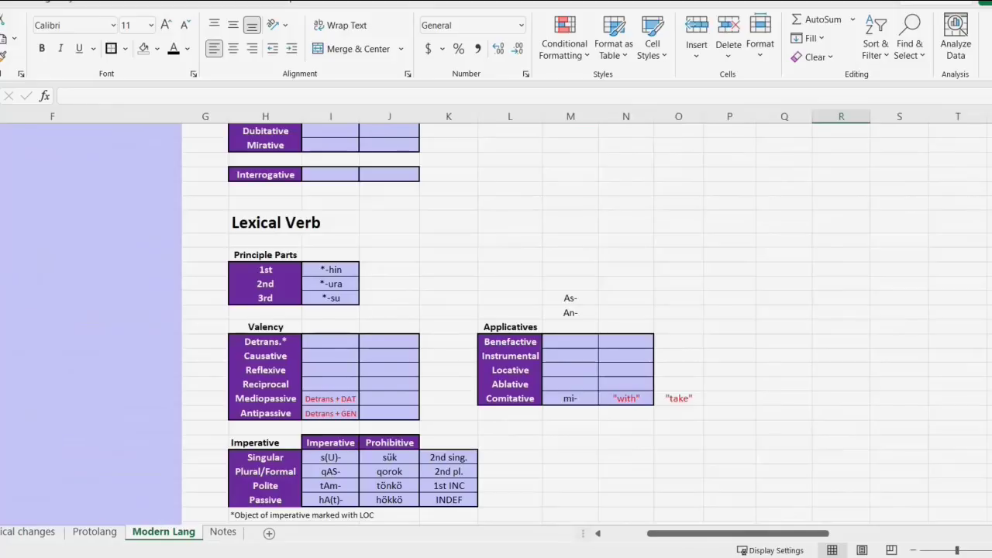
drag(266, 413, 510, 327)
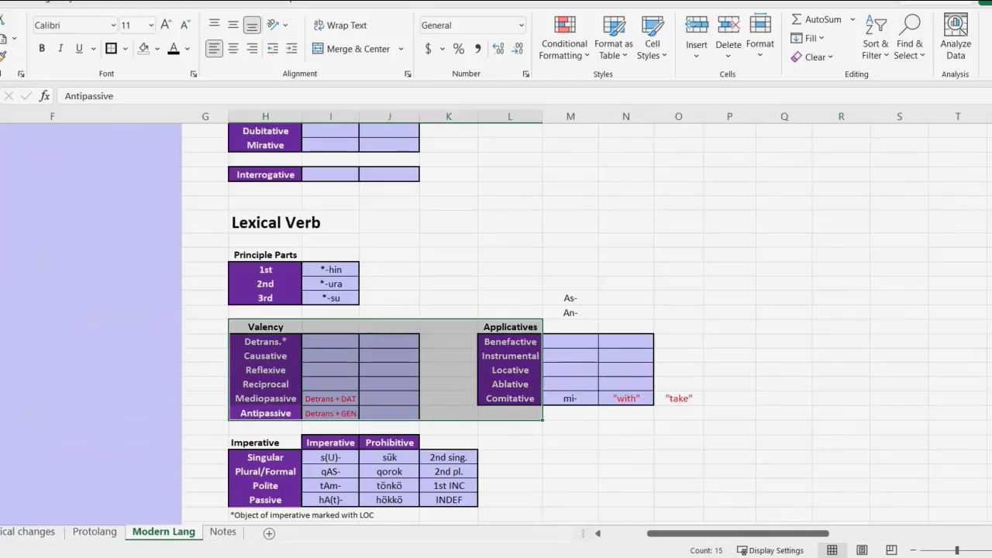
click(626, 241)
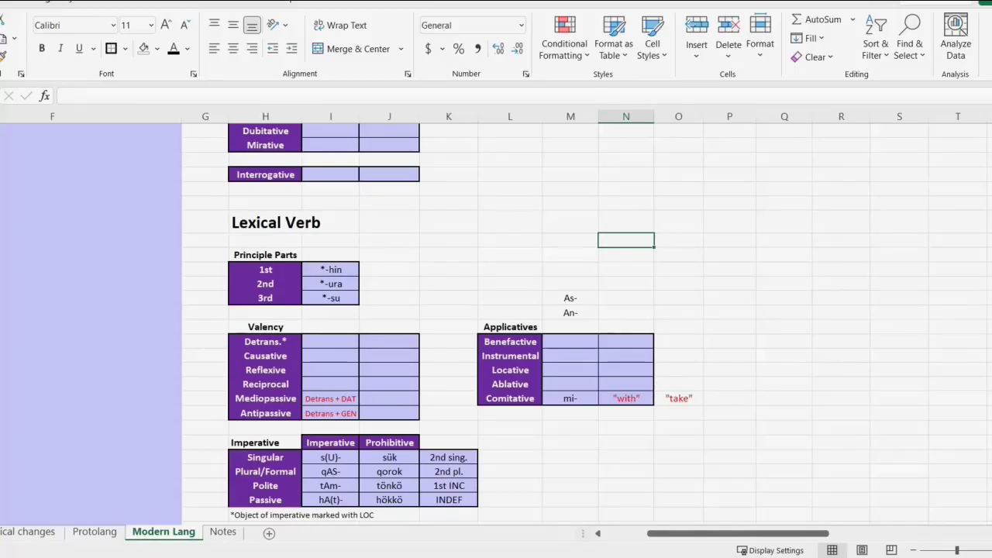
scroll(496, 318, down, 1)
drag(266, 297, 331, 297)
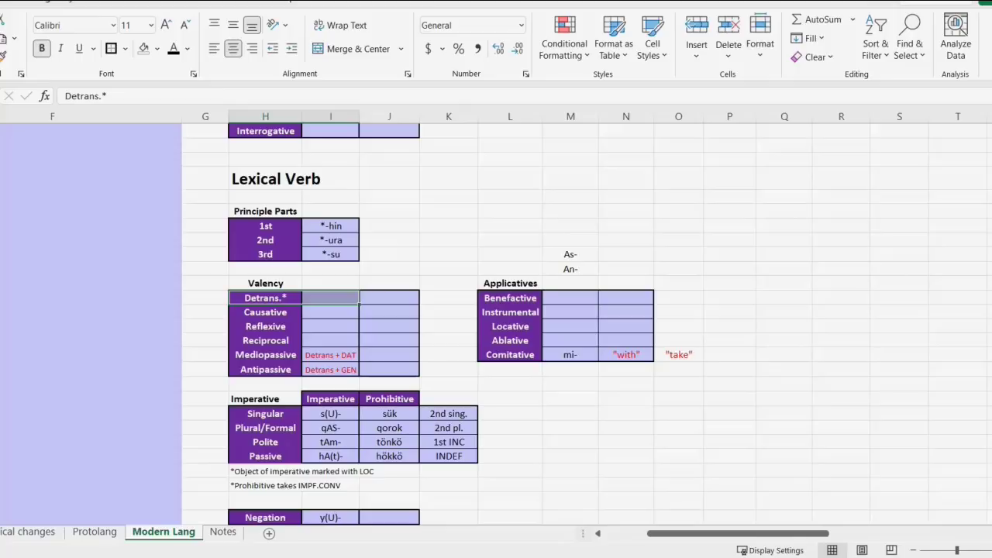
drag(510, 297, 570, 356)
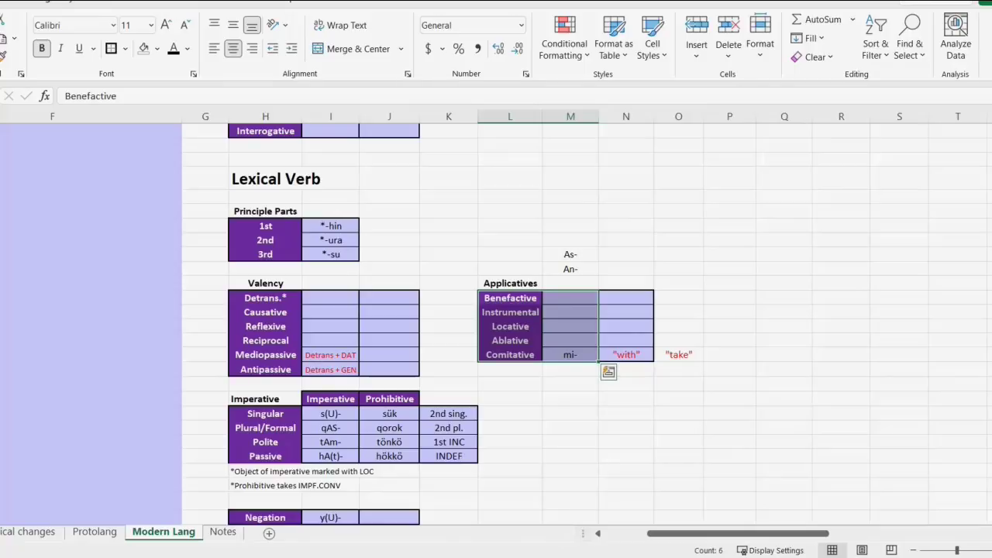
drag(510, 284, 571, 355)
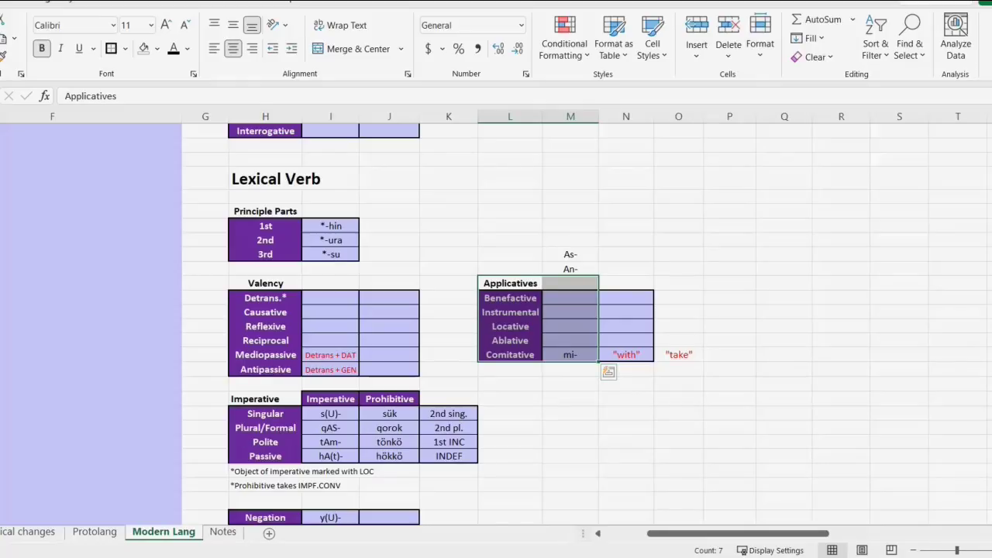
Step: Add the example gloss "sick of" in quotation marks below the Applicatives table
scroll(510, 341, down, 1)
click(510, 341)
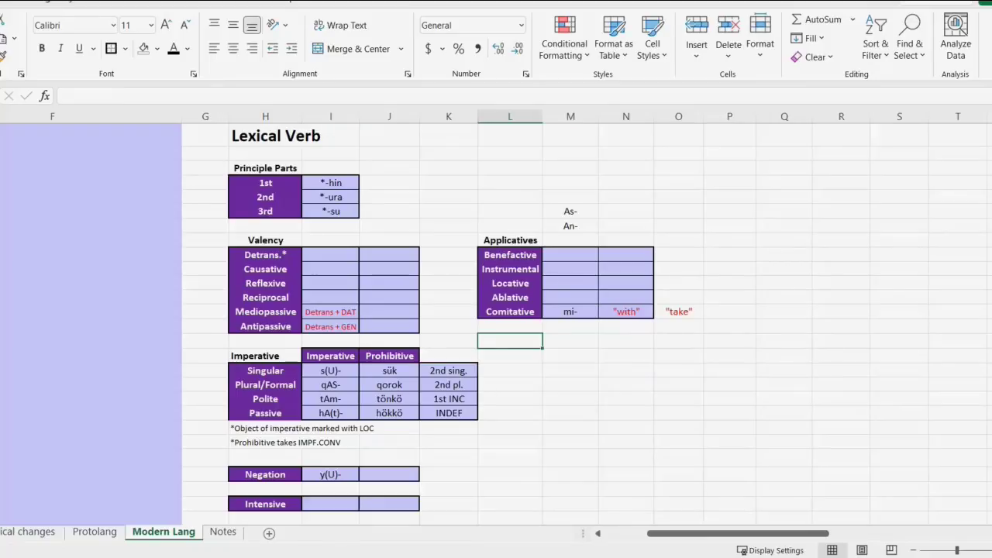
text("sick")
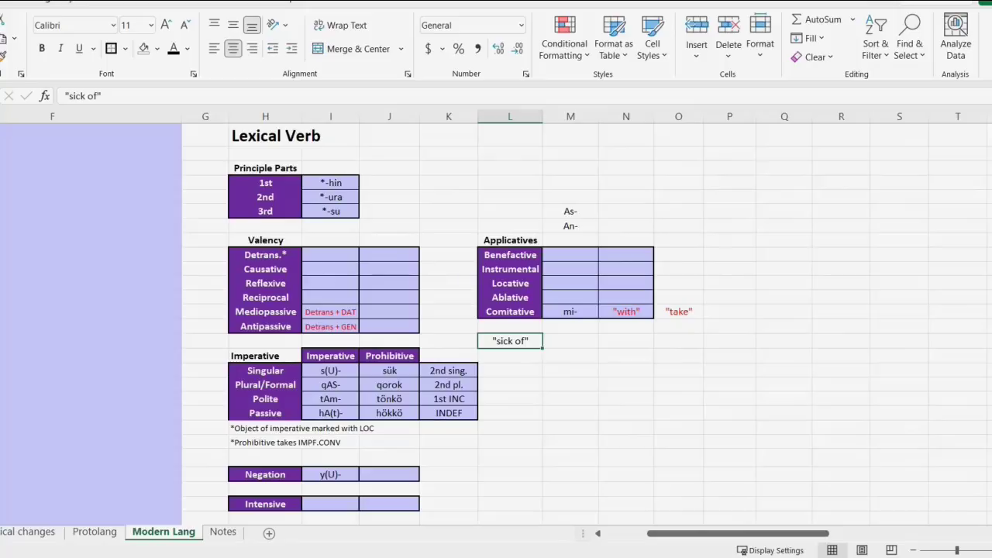
Step: List the example verbs cocoa "to be sick" and cocolia "to hate" on two rows beside the "sick of" gloss
click(626, 341)
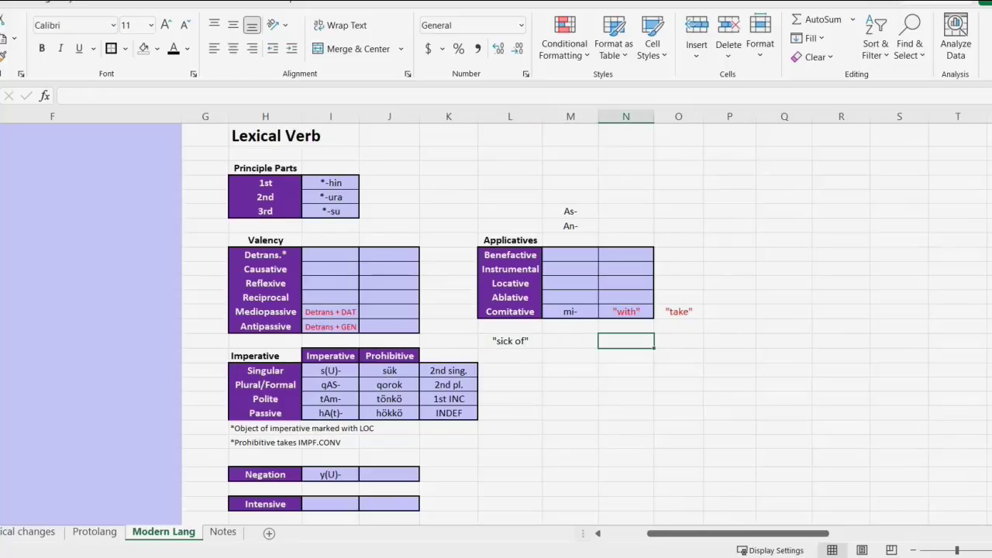
text(cocoa)
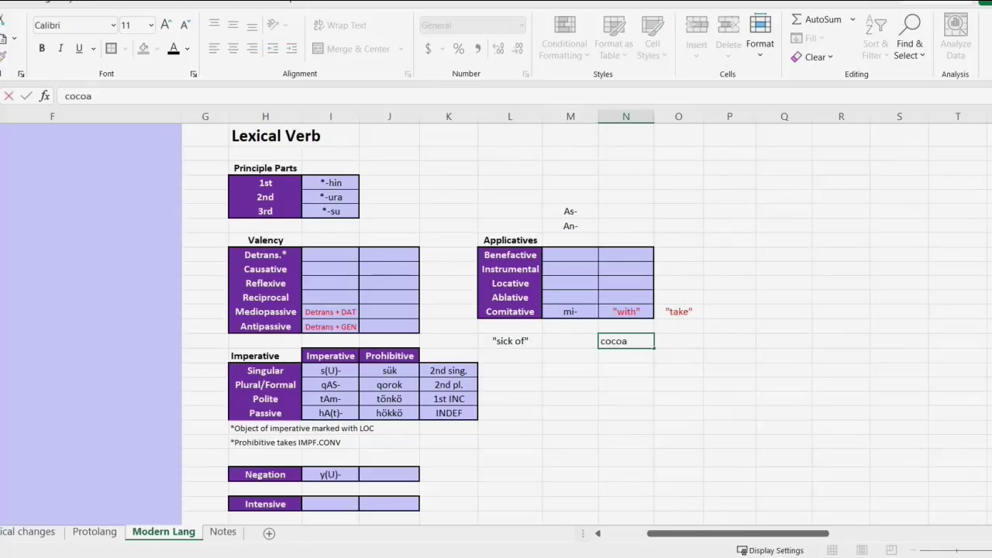
key(Return)
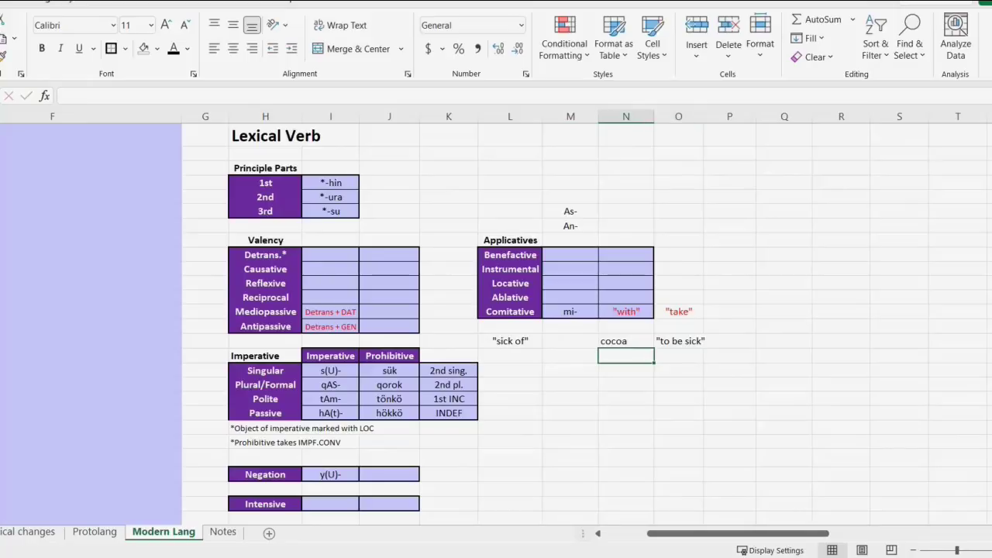
text(cocolia)
key(Tab)
text(")
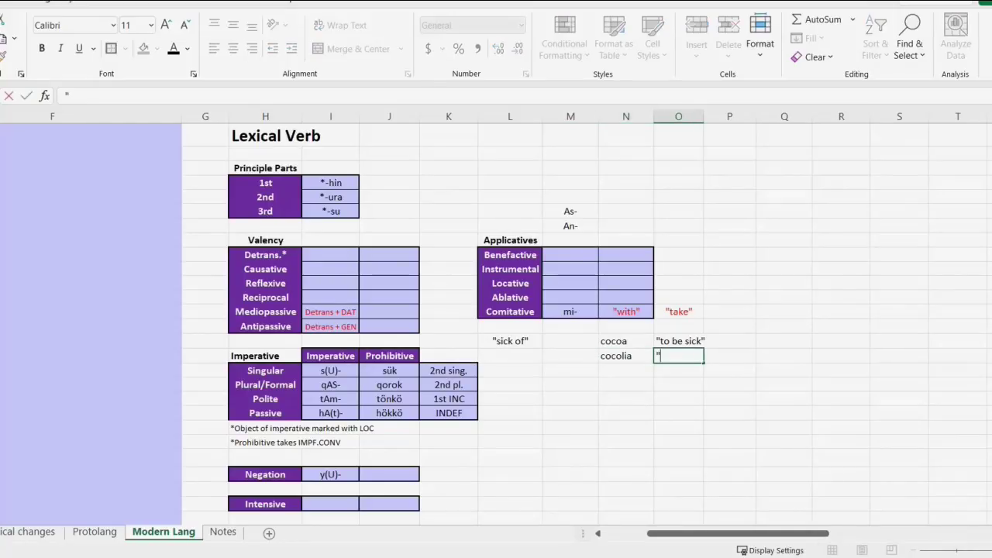
text(to hate")
key(Return)
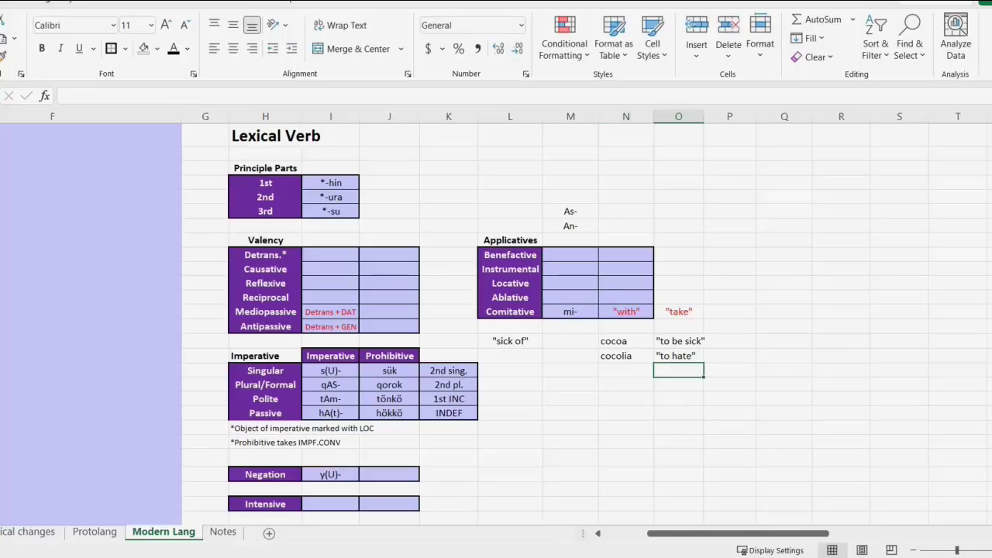
Step: Compare the applicative types with the "sick of" and cocolia examples and with the detransitive in the Valency table
click(510, 341)
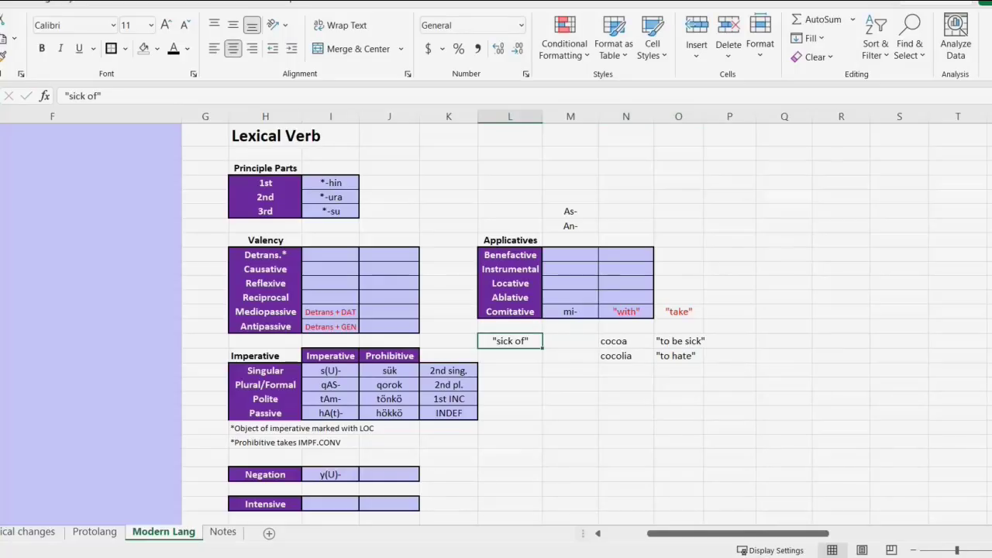
drag(510, 255, 510, 312)
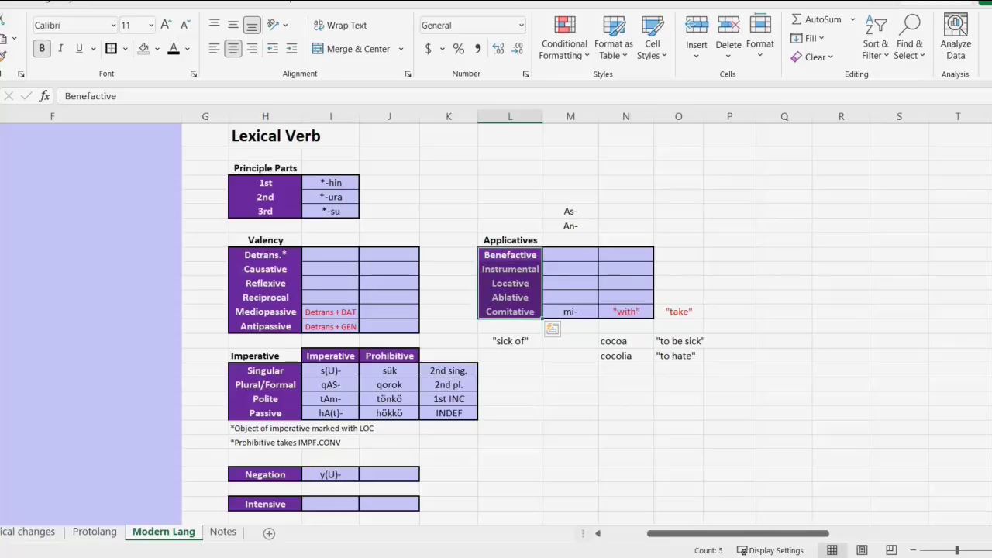
drag(729, 355, 510, 342)
click(627, 399)
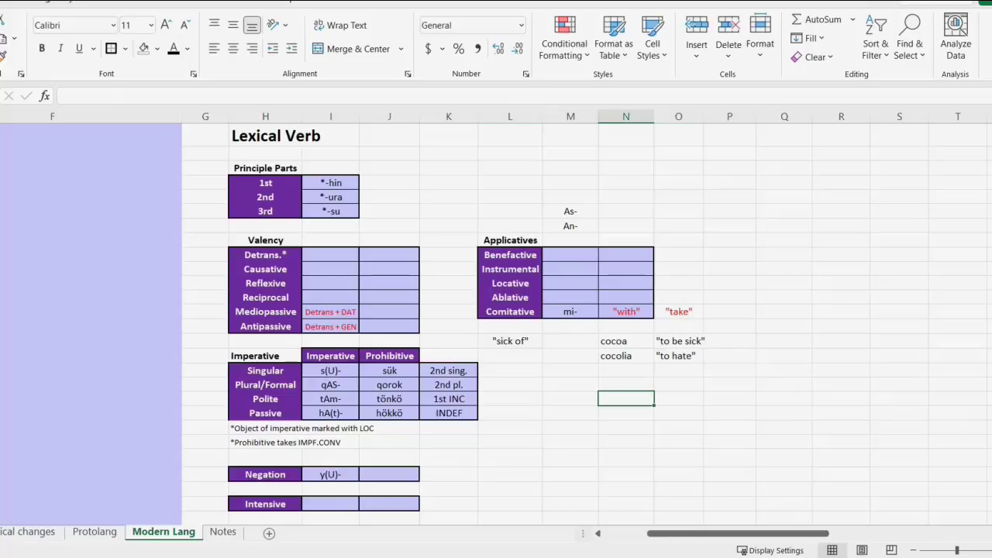
drag(510, 240, 571, 312)
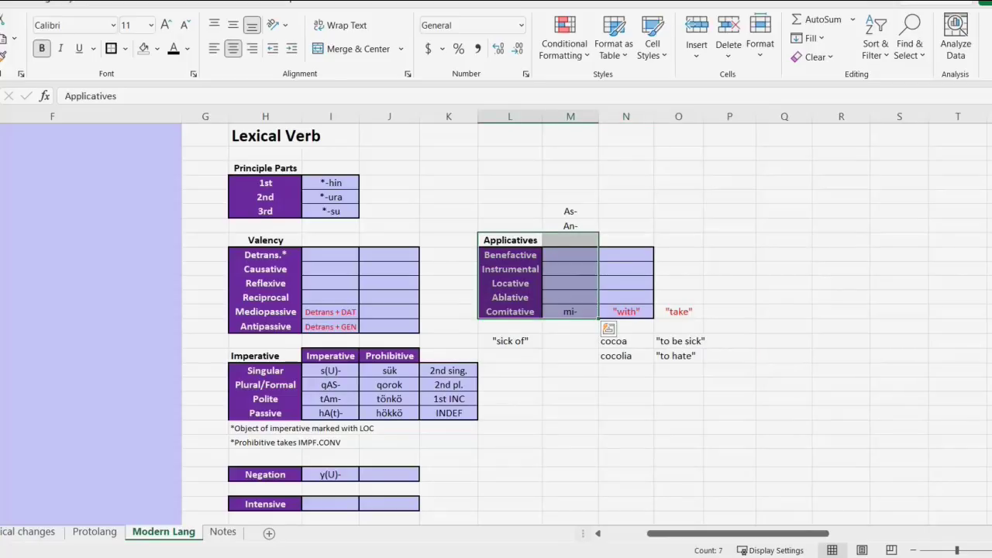
click(265, 255)
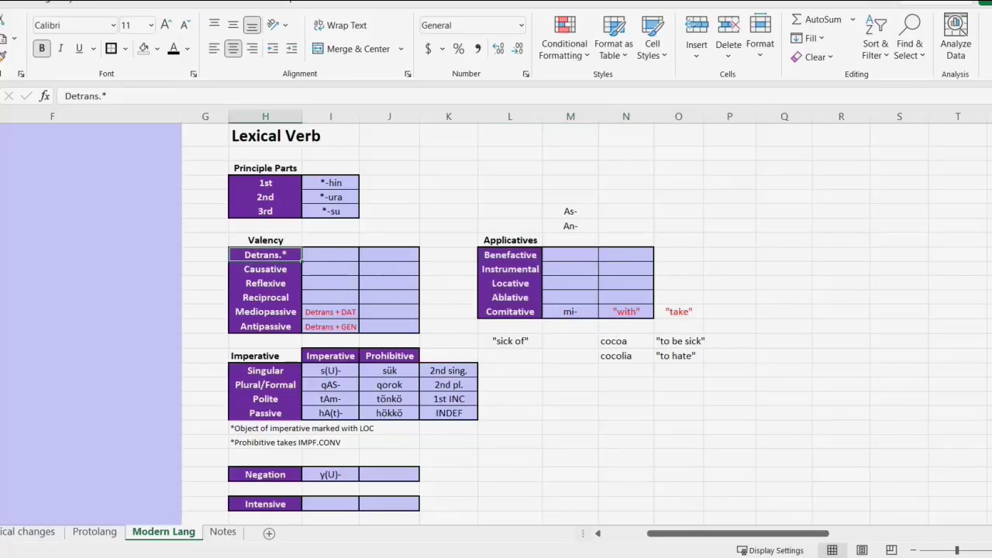
drag(510, 255, 510, 297)
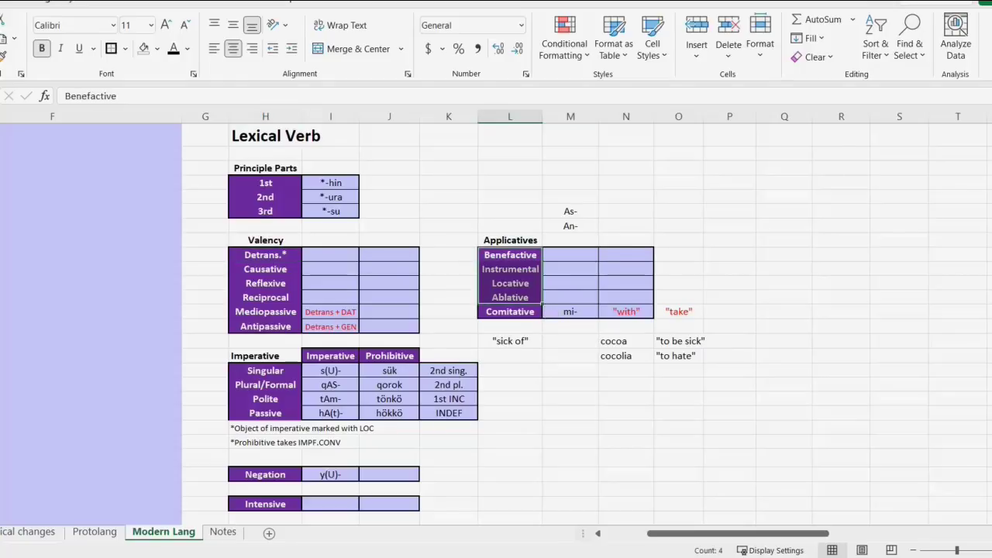
click(266, 255)
click(510, 255)
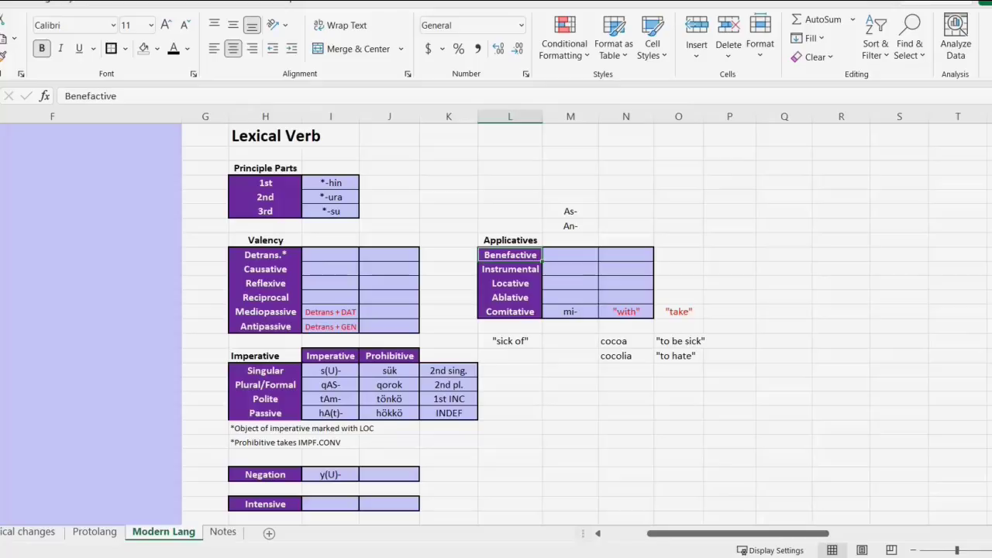
click(265, 255)
click(510, 255)
Step: Examine the As- and An- prefixes above the Applicatives table and the comitative prefix mi-
drag(570, 212, 626, 226)
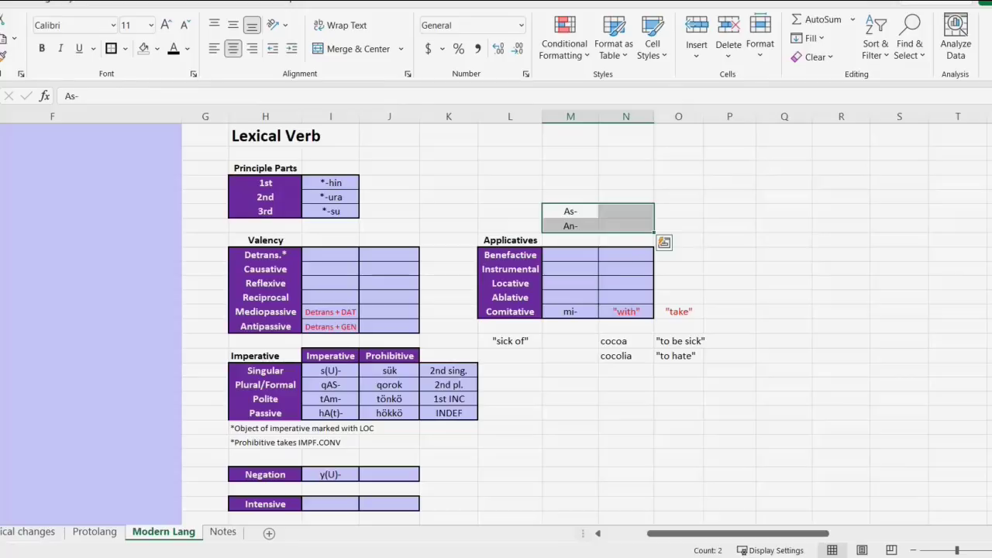
click(570, 311)
drag(571, 312, 510, 312)
click(570, 312)
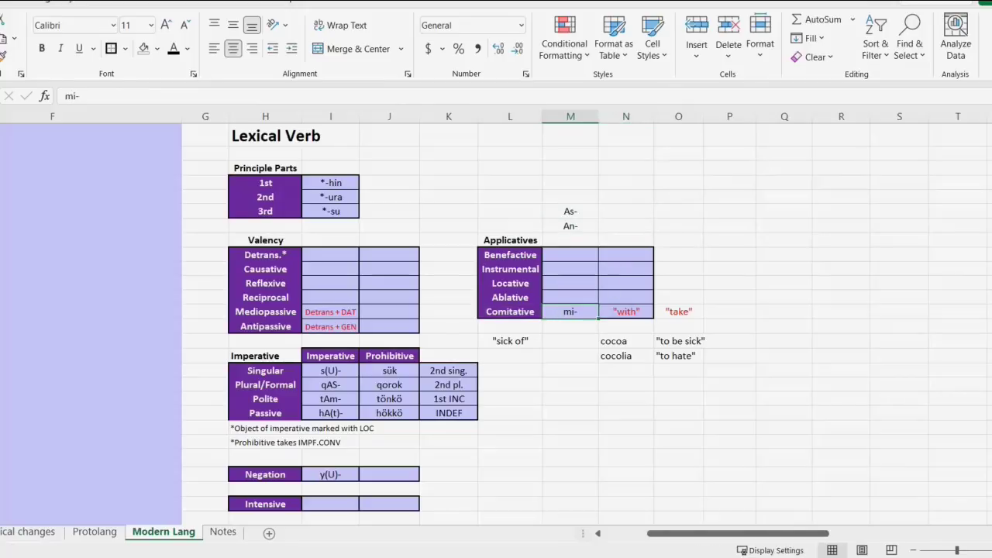
Step: Enter the verb structure template "Verb-CONV" below the cocoa and cocolia examples
click(626, 183)
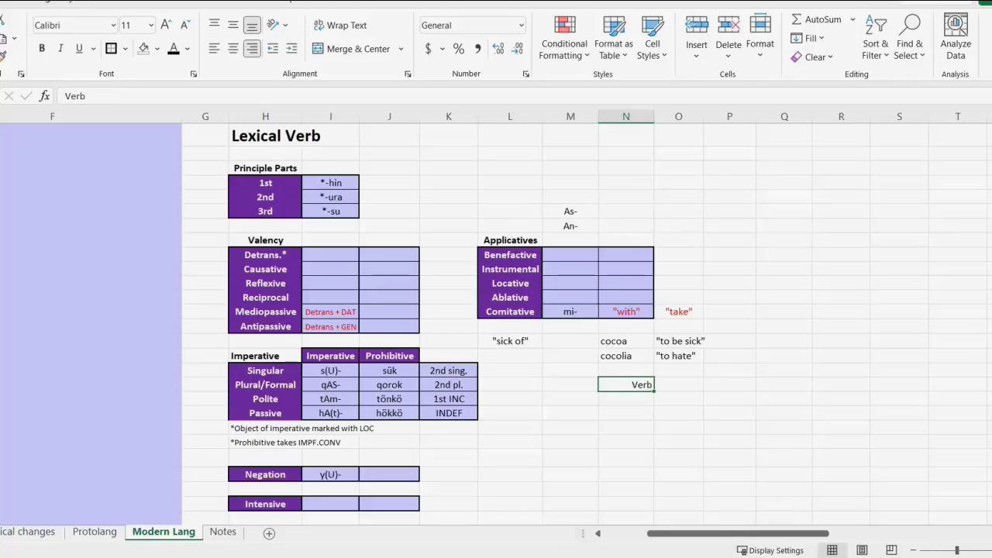
key(F2)
text(-CONV)
key(Return)
key(Up)
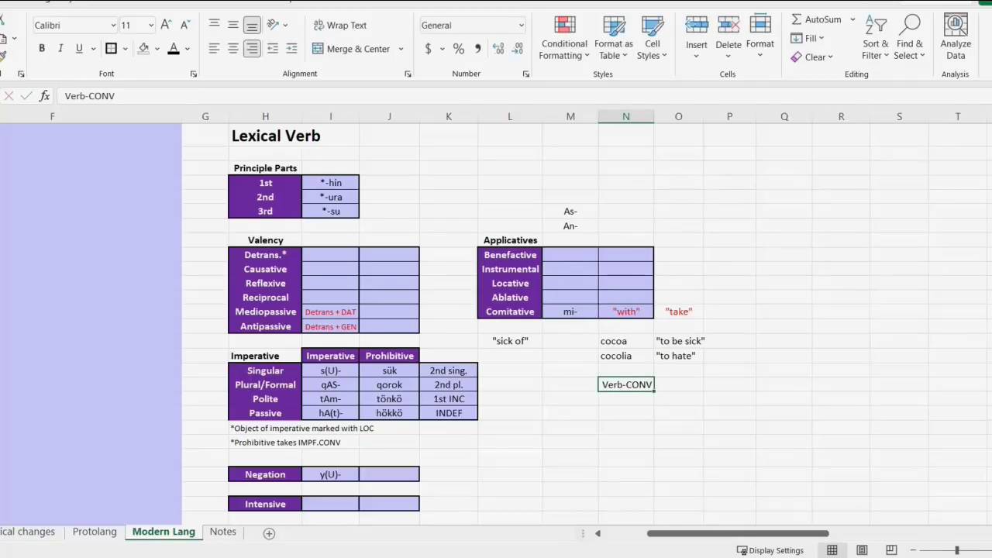
Step: Compare the detransitive valency entry with the Impersonal/Passive row of the auxiliary verb table
click(302, 259)
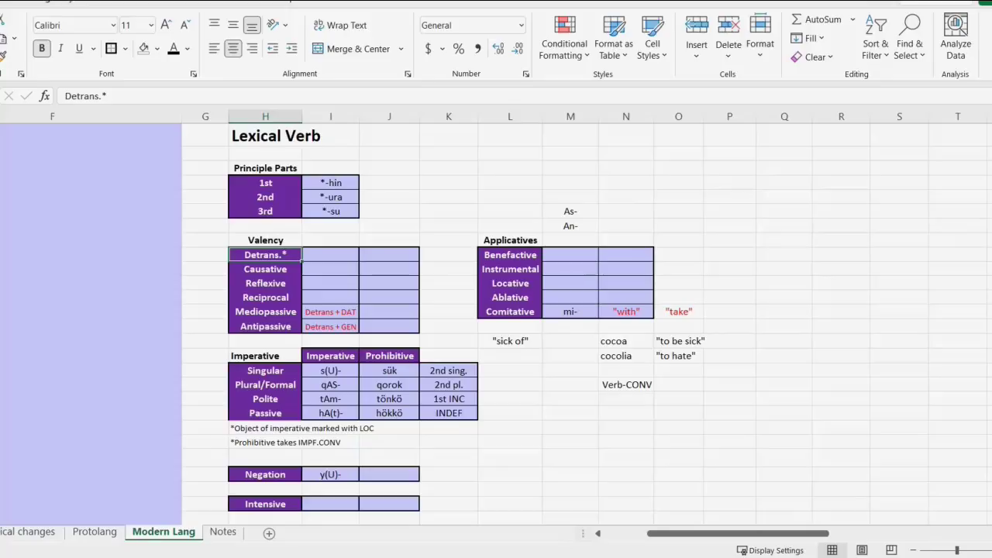
scroll(496, 324, up, 10)
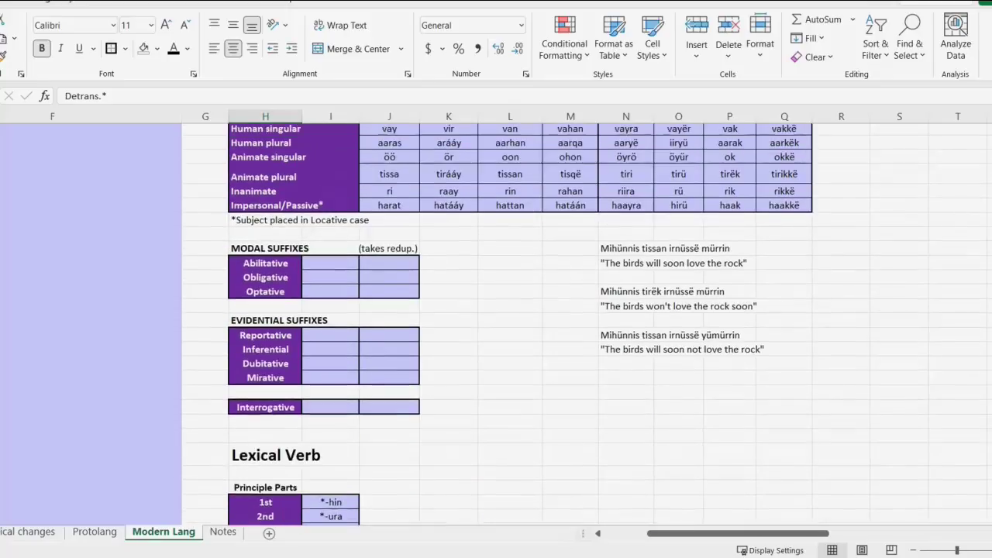
drag(265, 332, 389, 331)
click(389, 331)
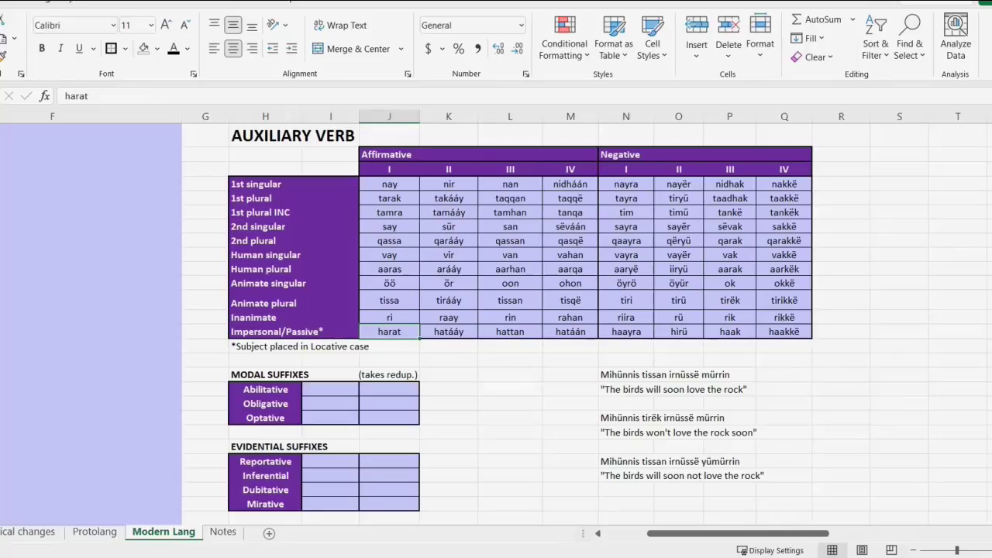
scroll(496, 310, down, 9)
scroll(496, 310, down, 1)
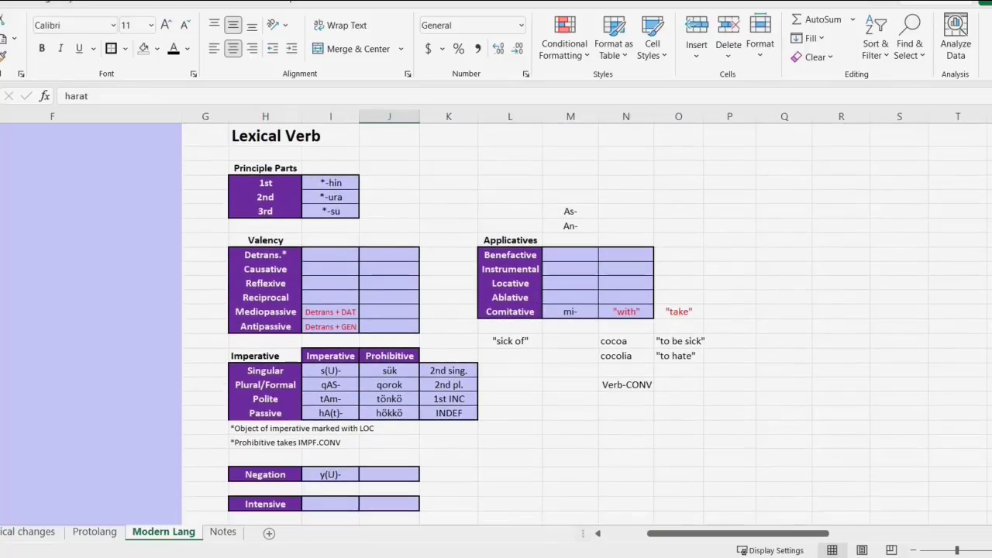
Step: Extend the verb template with applicative and detransitive slots so it reads "APPL-Detrans-Verb-CONV"
click(265, 255)
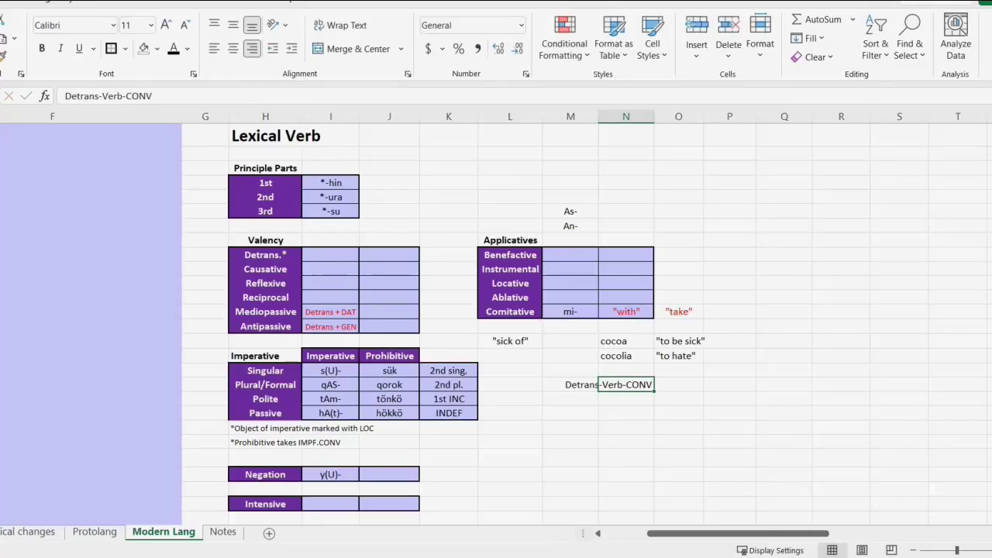
click(65, 96)
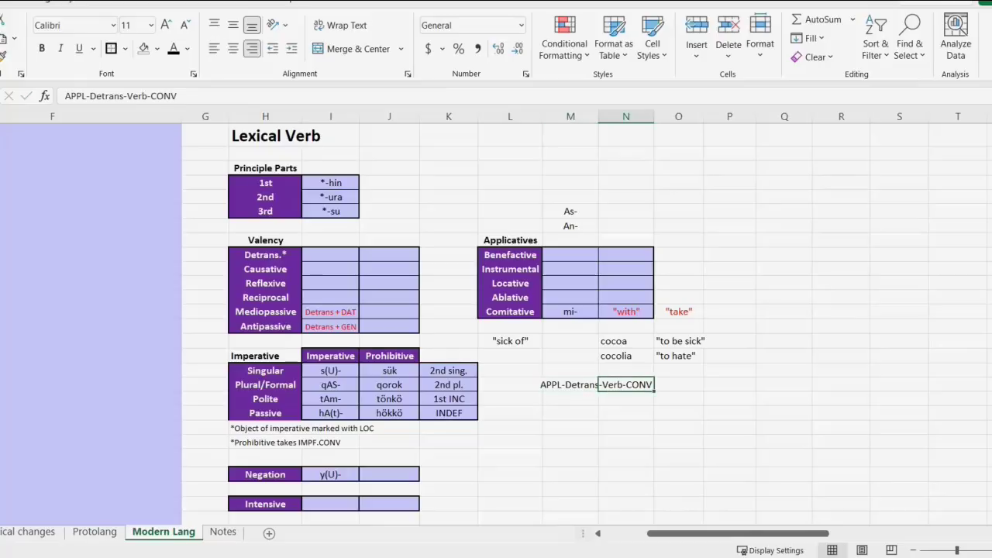
click(265, 255)
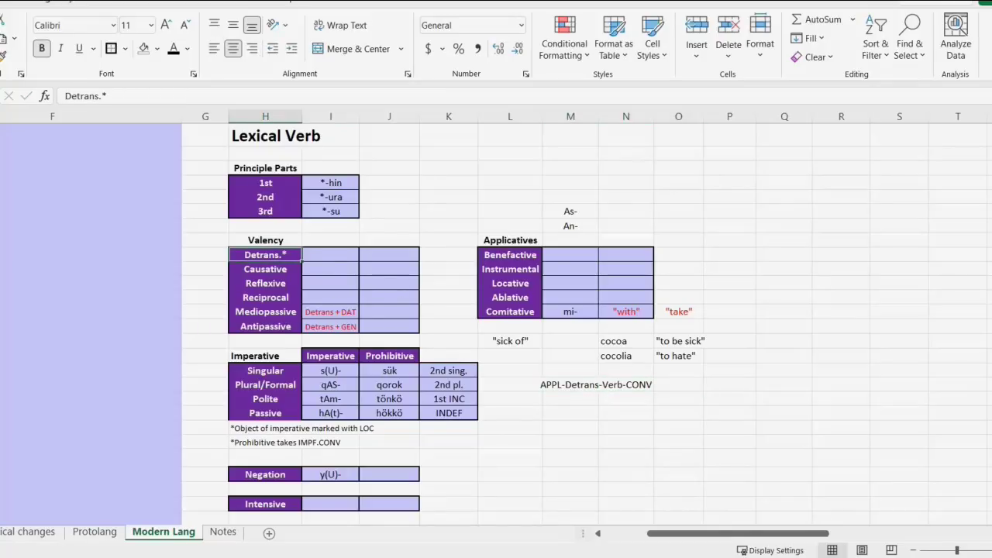
Step: Move the As- and An- prefixes from above the Applicatives table to just above the Valency table
click(331, 255)
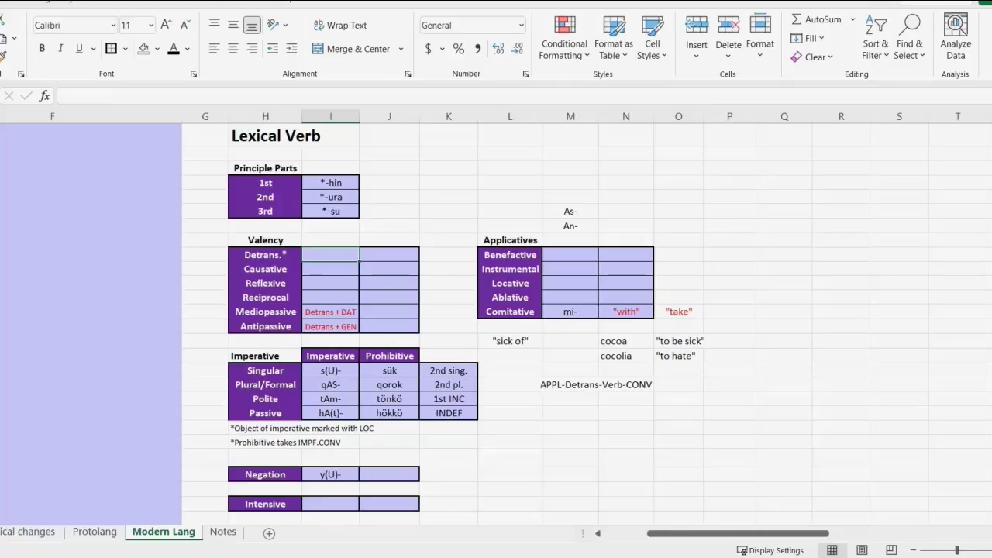
drag(265, 255, 331, 255)
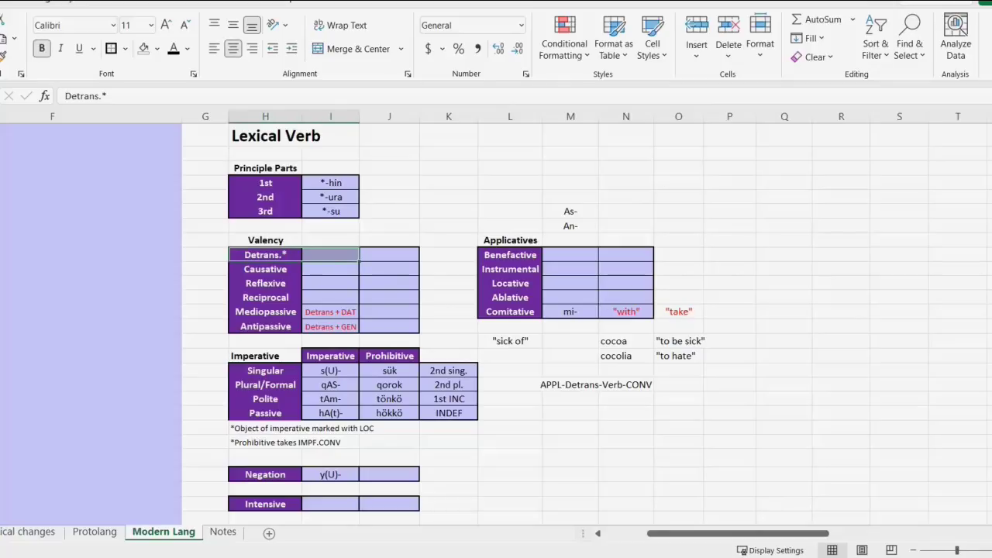
drag(570, 226, 571, 211)
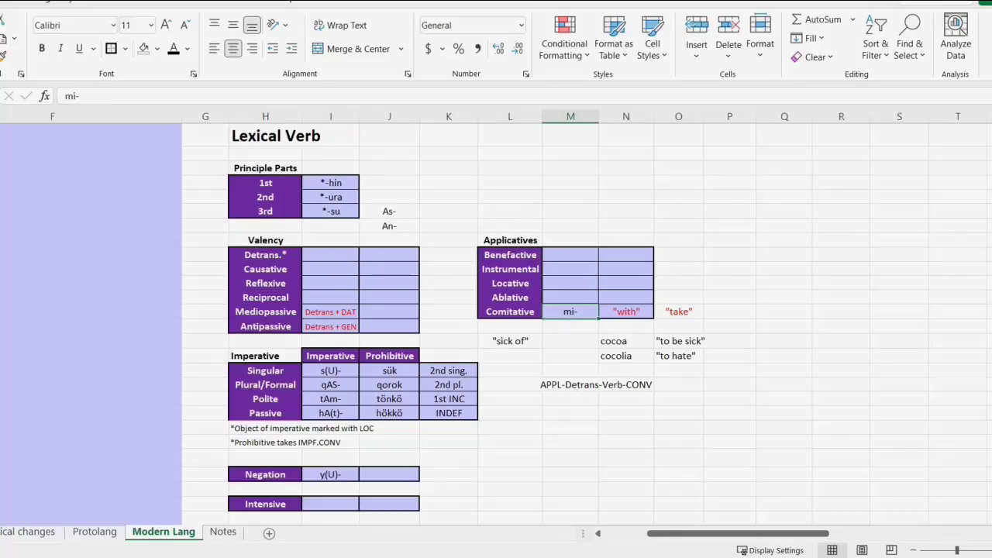
click(389, 226)
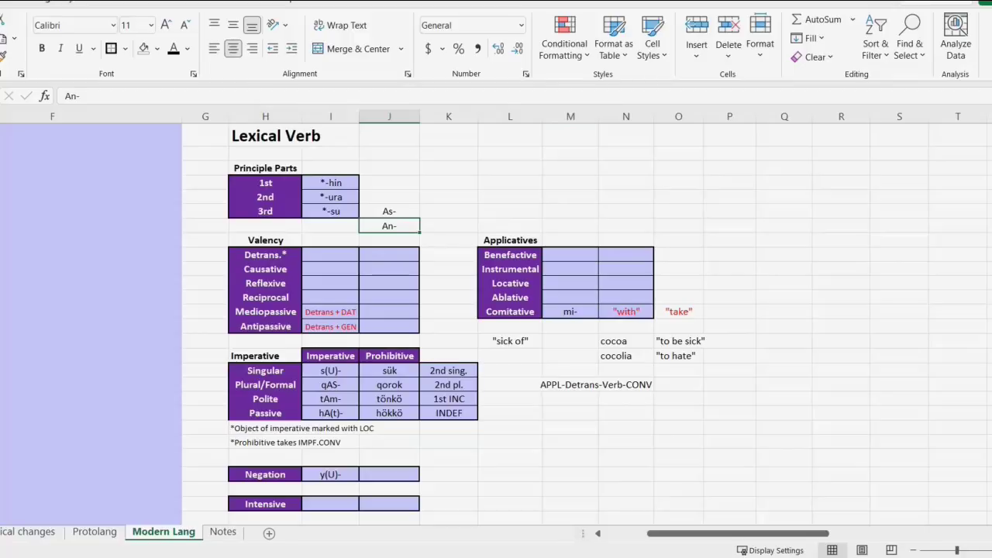
Step: Change the An- prefix above the Valency table to "Am-"
click(265, 255)
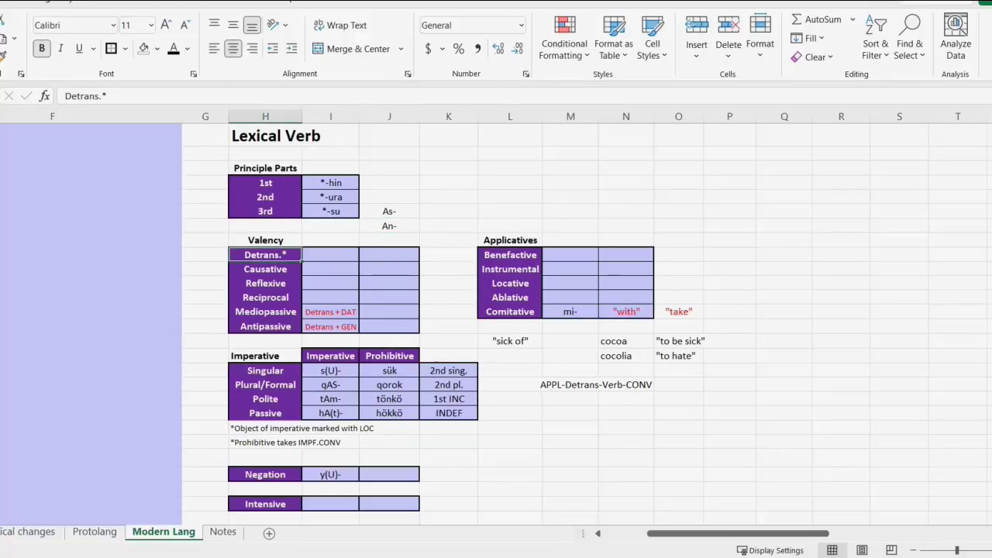
click(389, 227)
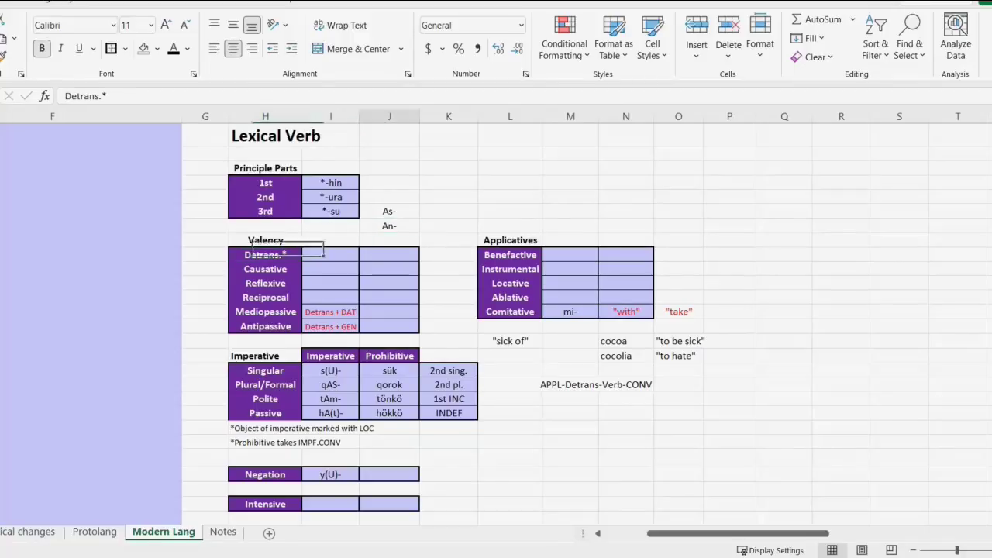
click(570, 311)
click(389, 227)
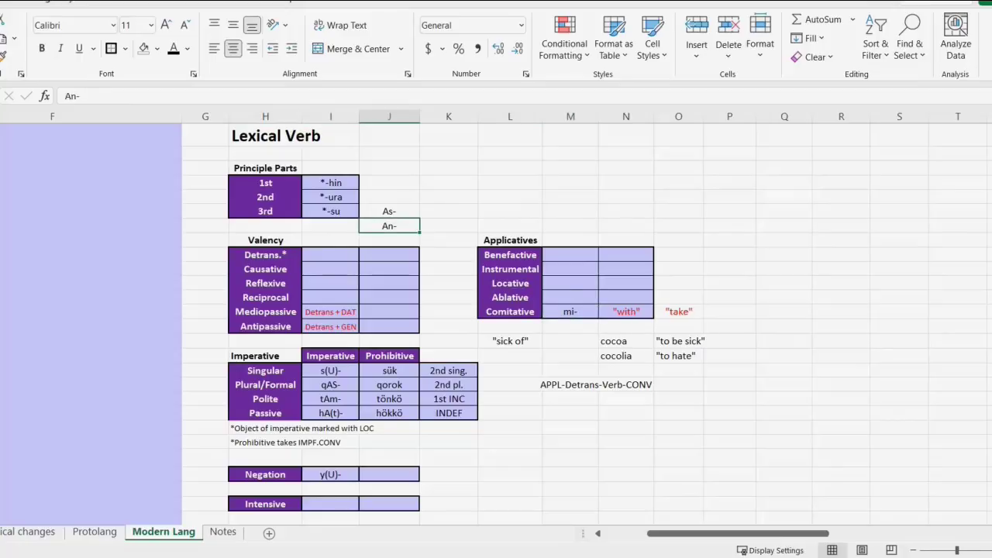
text(Am-)
Step: Move the As- prefix into the Detrans. row of the Valency table and colour it red
click(389, 211)
click(570, 311)
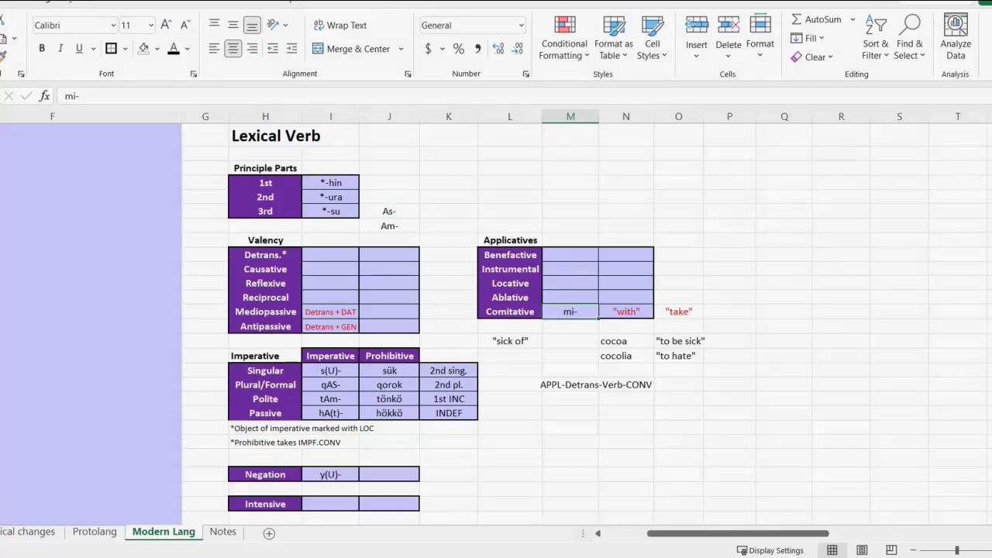
click(389, 226)
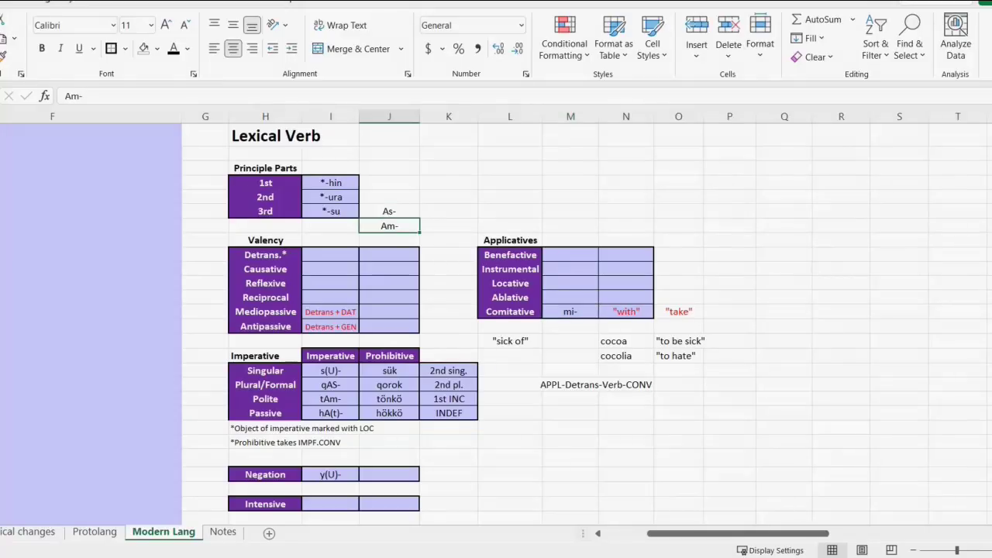
click(389, 212)
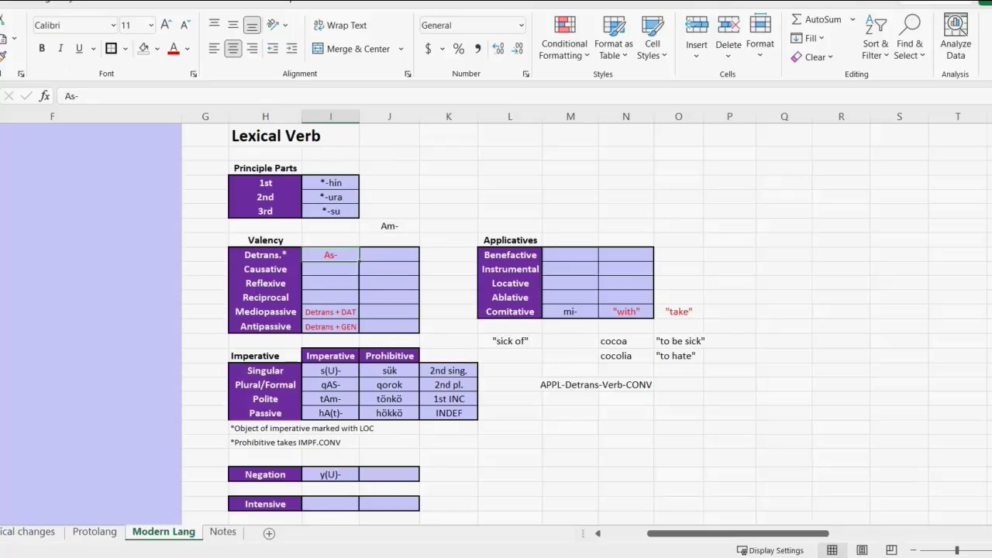
Step: Enter the test forms "itan" and "asitan" one below the other above the Applicatives table
click(510, 183)
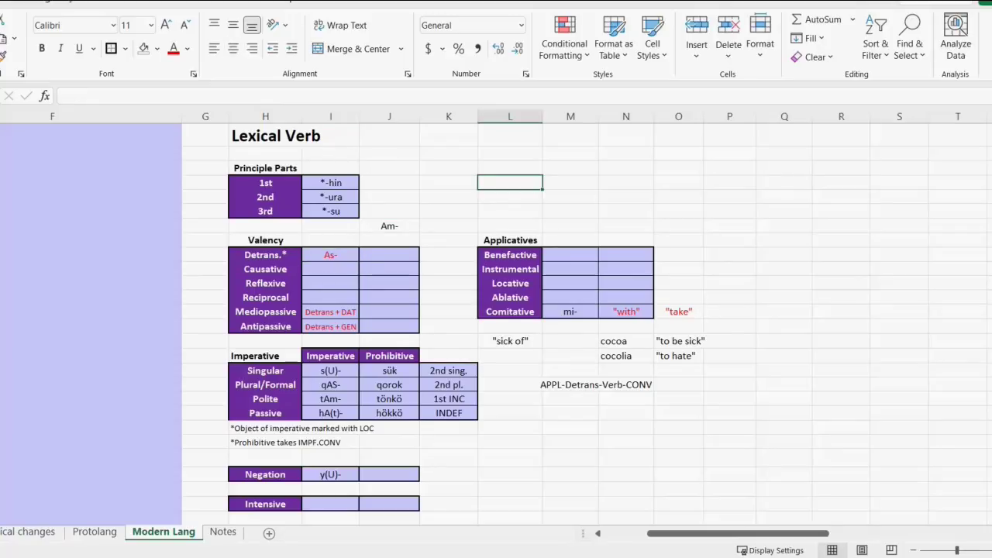
text(itan)
key(Return)
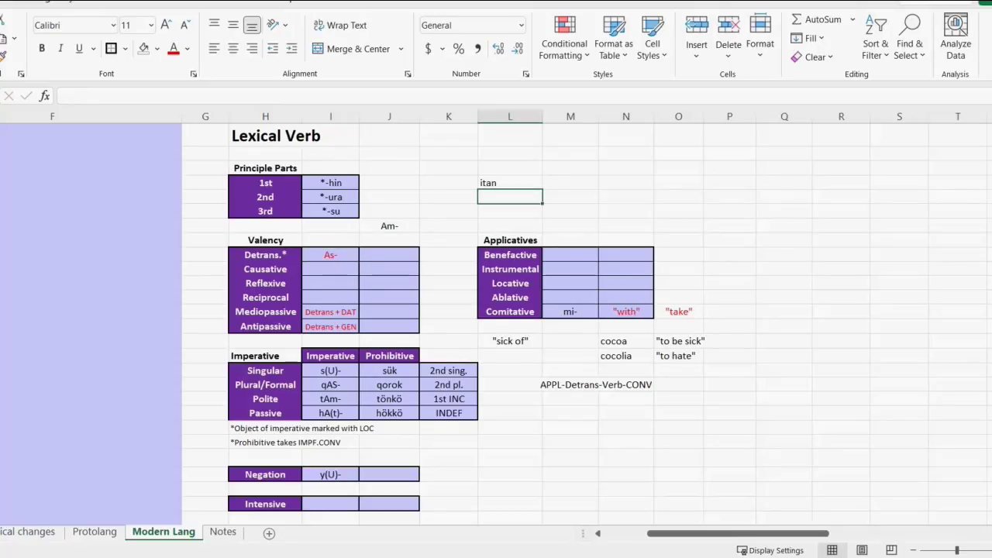
text(asitan)
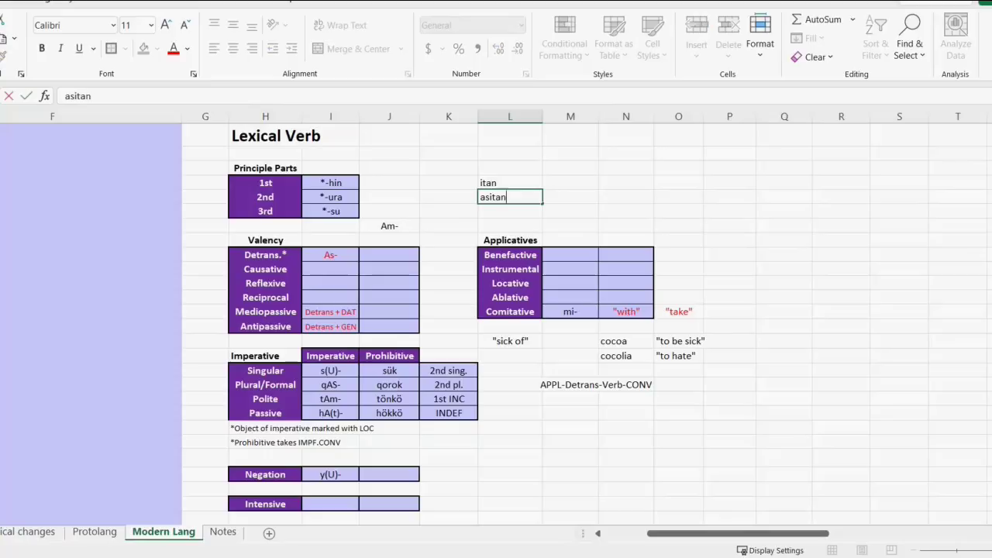
click(570, 183)
Step: Shorten the test form asitan to "astan"
click(510, 196)
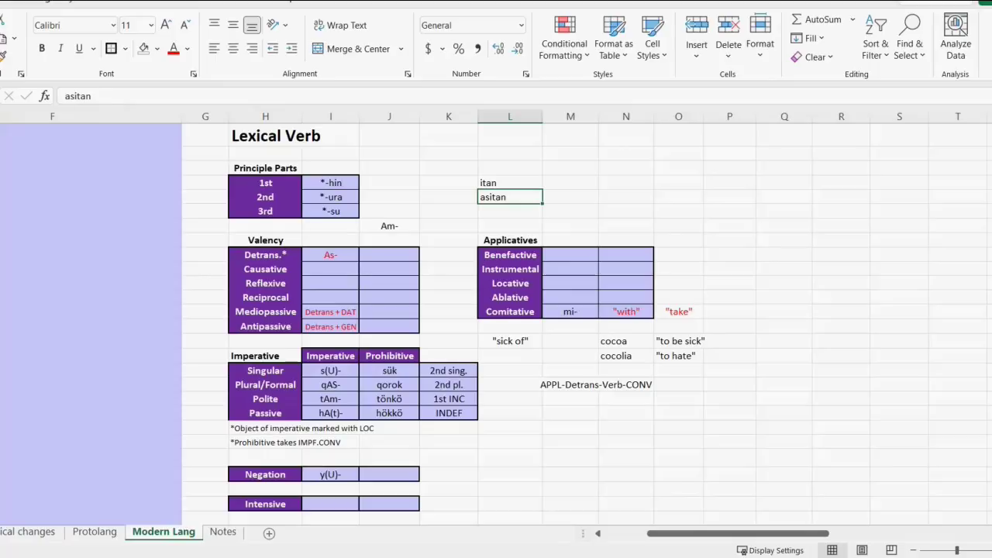
click(76, 96)
key(BackSpace)
key(Return)
click(509, 182)
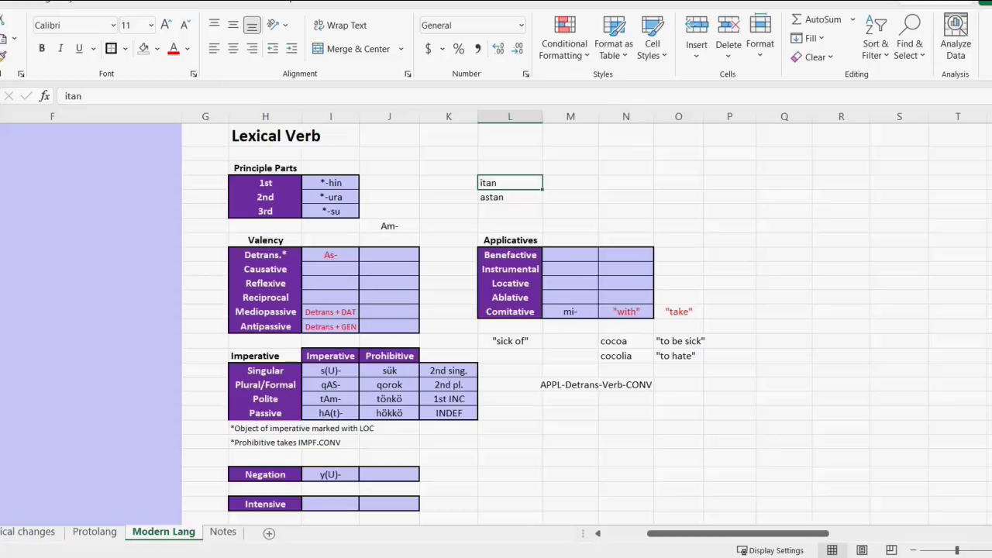
Step: Change the test form astan to "mastan" and add a Valency column with the gloss "head" in the Detrans. row
key(ctrl+z)
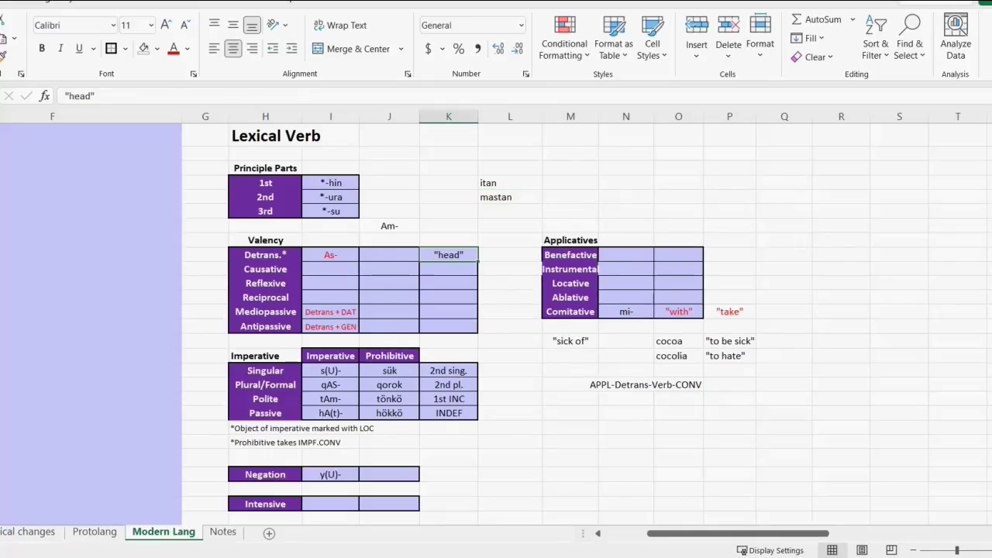
click(331, 255)
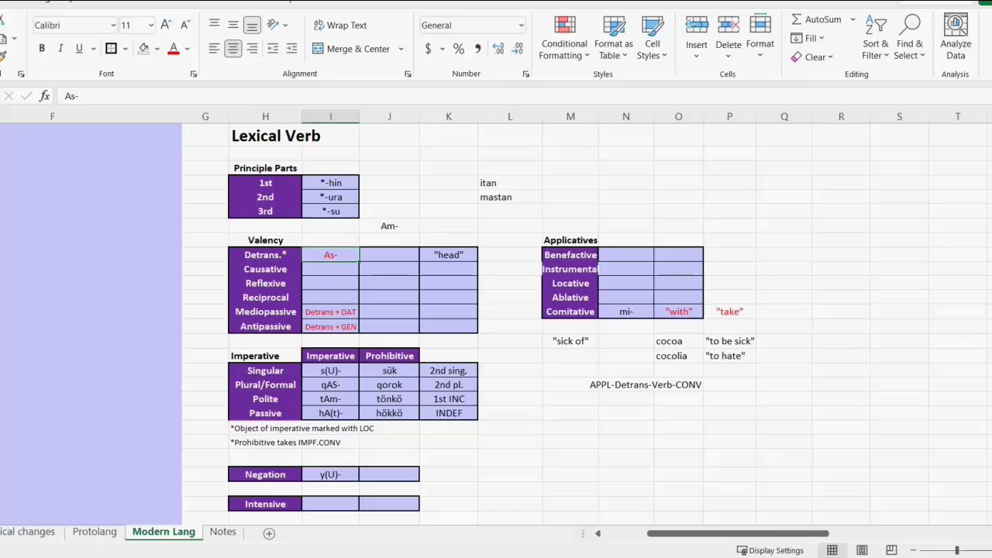
click(449, 255)
click(389, 255)
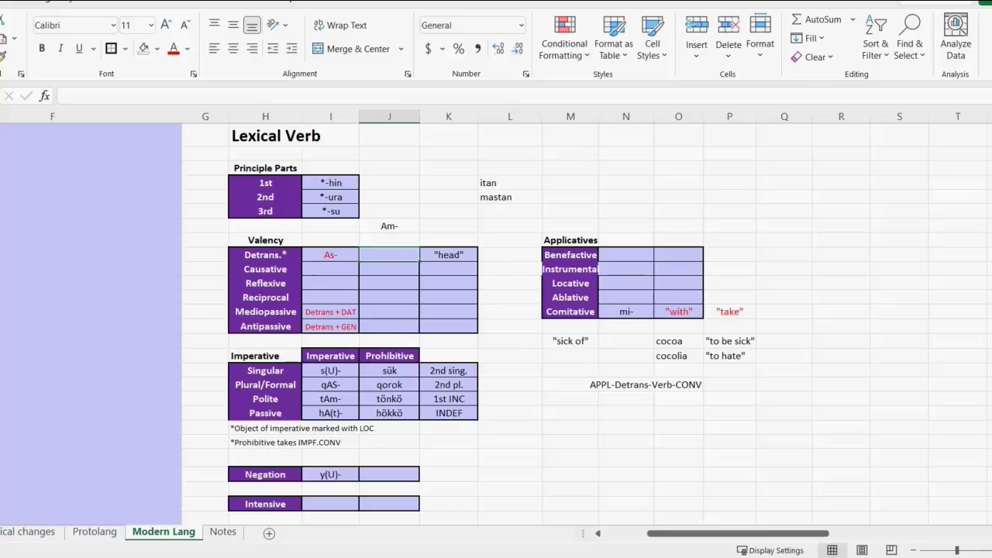
click(331, 255)
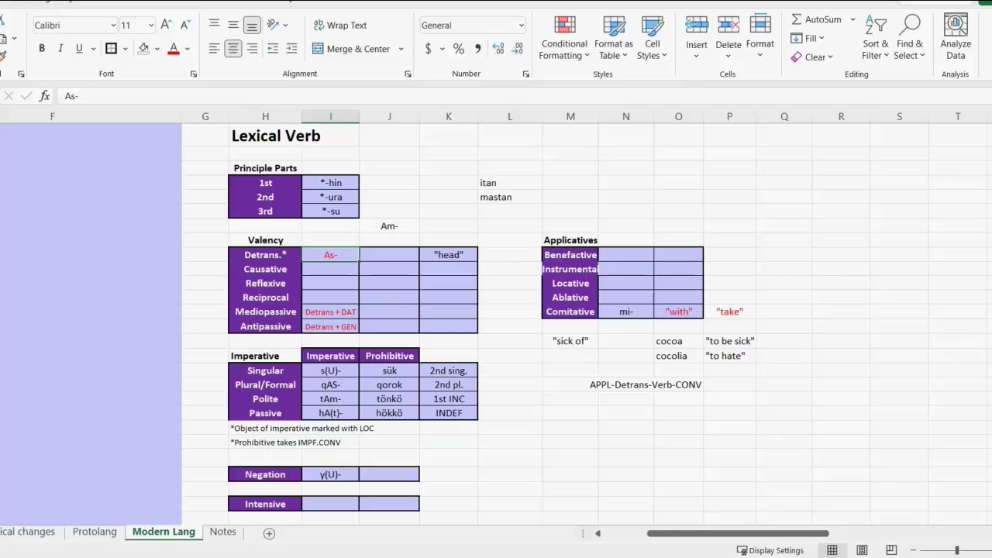
Step: Enter the source form "Asi" between the As- prefix and the "head" gloss in the Detrans. row
click(389, 255)
text(As)
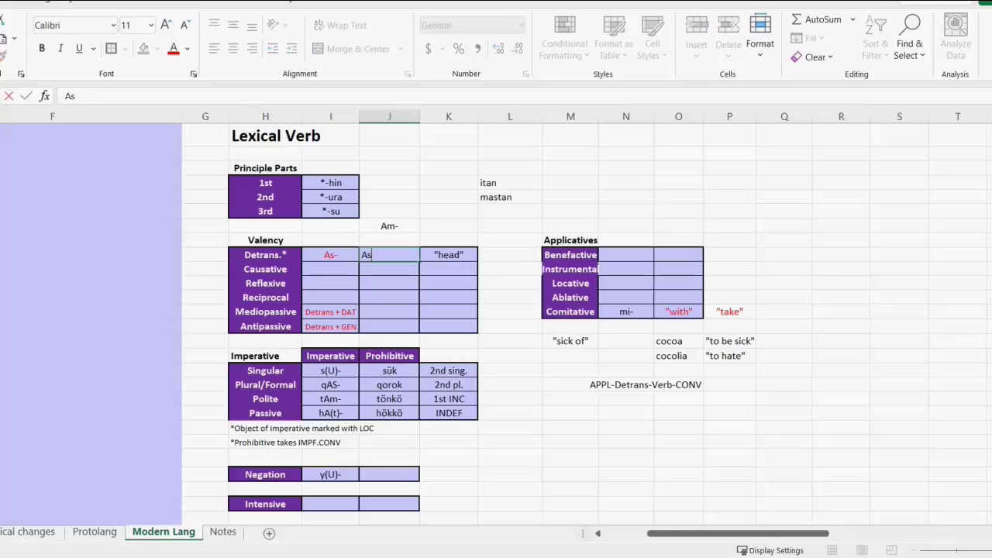
text(i)
key(Return)
key(Up)
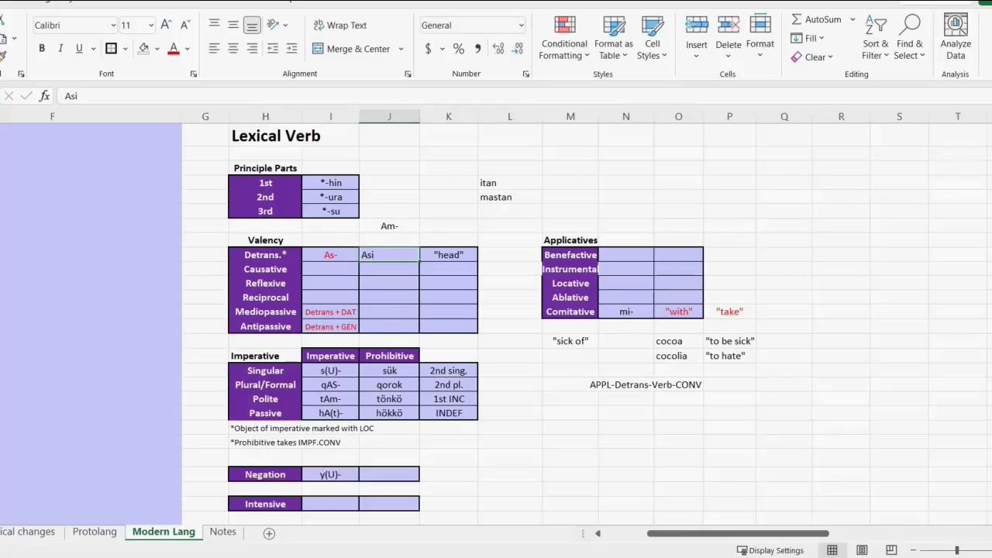
Step: Centre the detransitive source form and change it to "Asyi"
click(232, 48)
click(75, 96)
text(y)
key(Return)
key(Up)
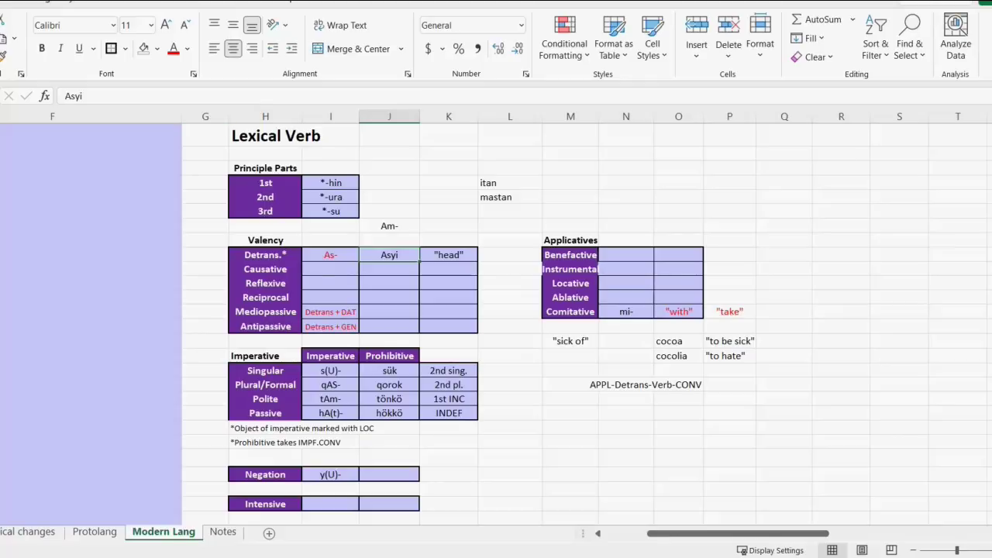
Step: Check the Protolang consonant table and extend the detransitive source form to "Ghasyi(gqu)"
key(ctrl+Page_Up)
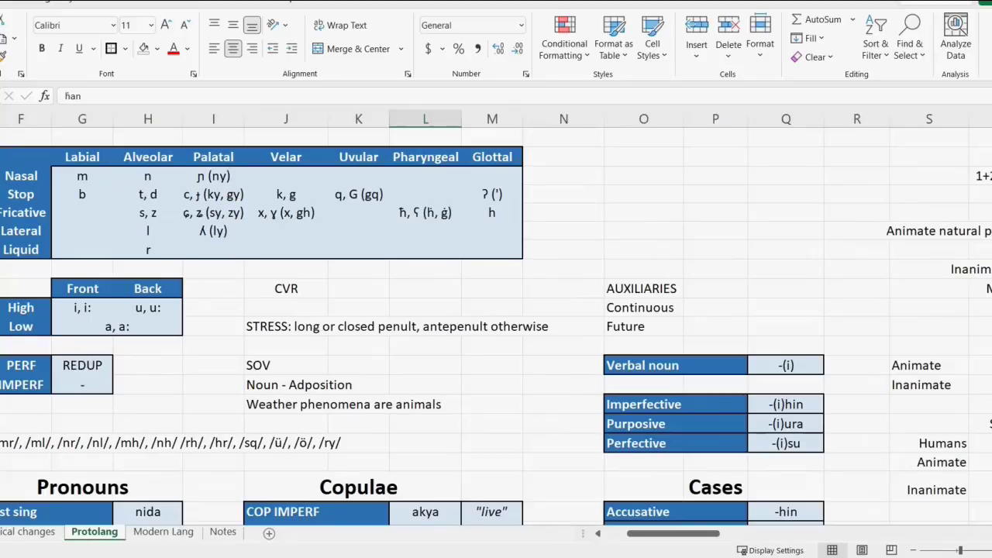
key(ctrl+Page_Down)
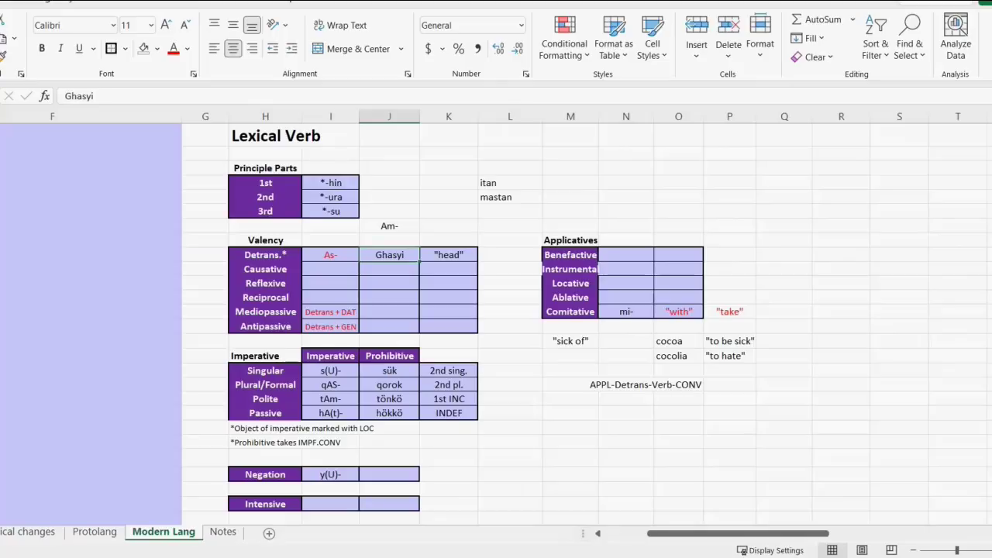
text((gqu))
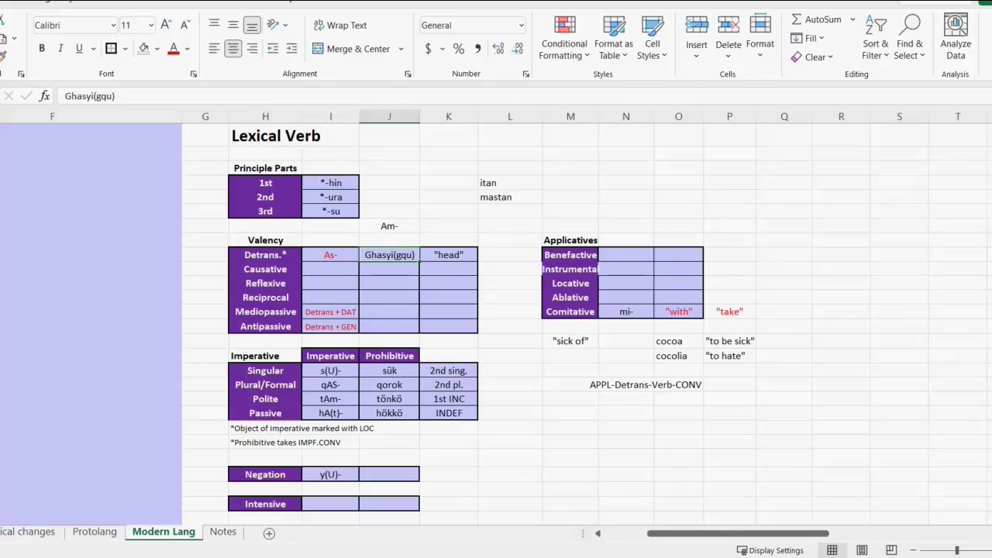
Step: Fit the Applicatives label column to its text and enter the gloss "for" in the Benefactive row
double_click(598, 116)
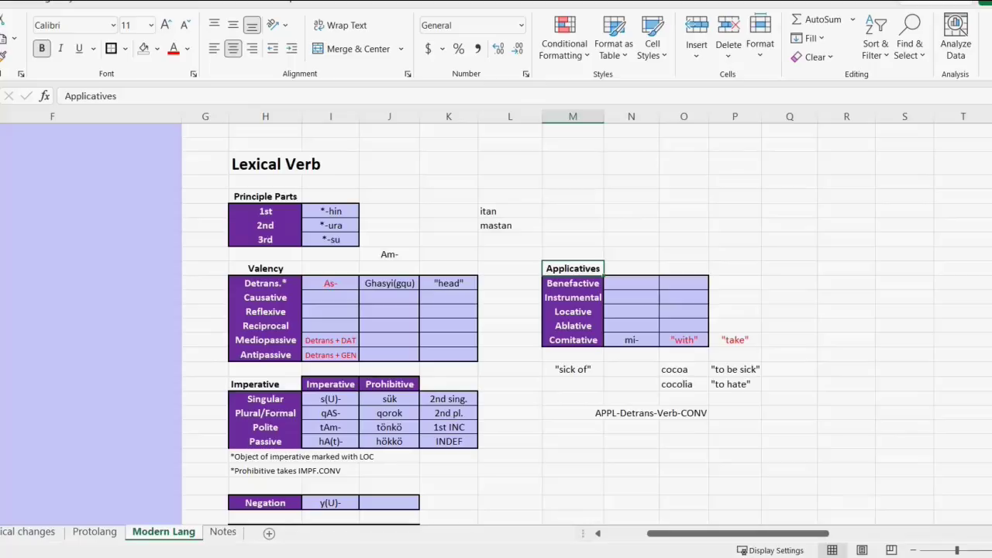
drag(573, 340, 734, 341)
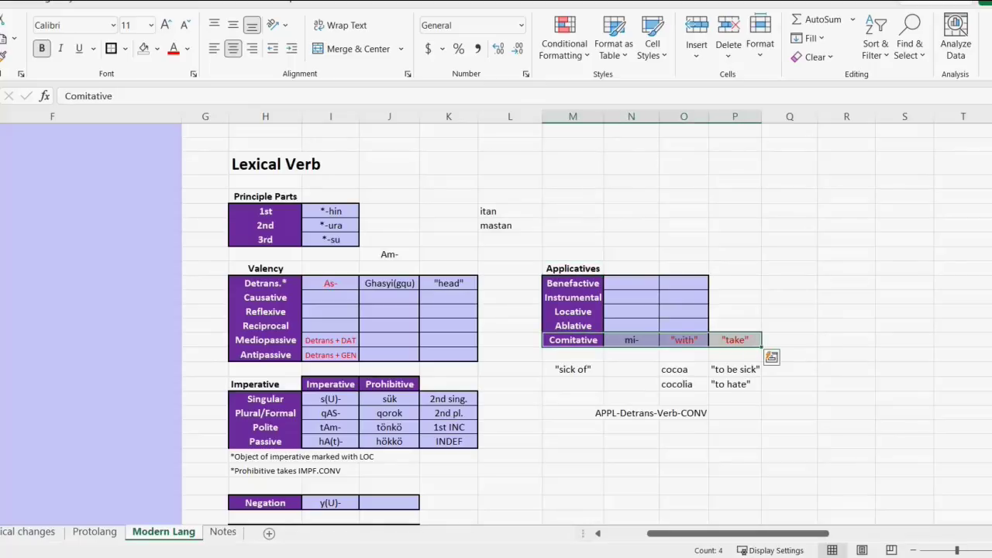
click(683, 283)
text("for)
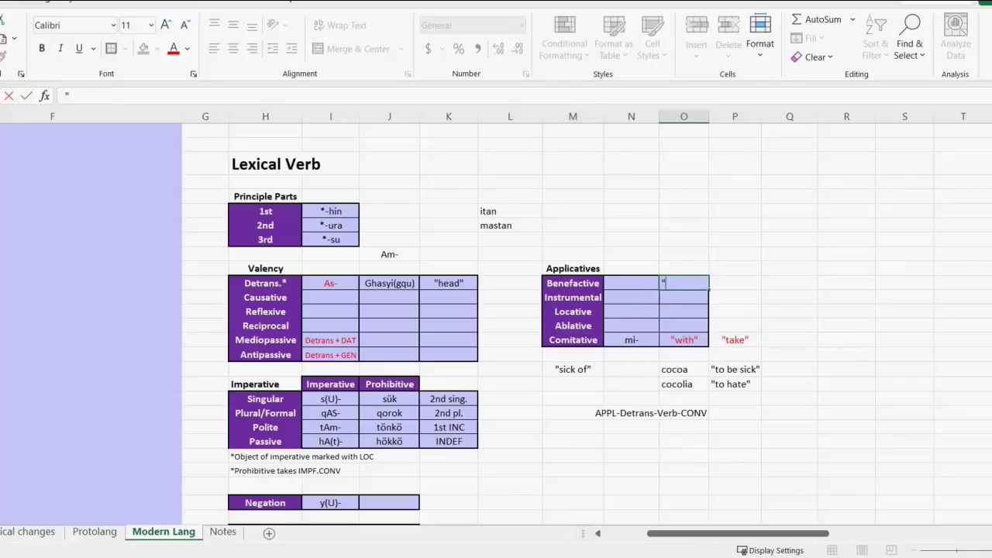
text(")
key(Return)
drag(684, 283, 735, 325)
Step: Enter the source meaning "give" beside the "for" gloss of the Benefactive applicative
click(572, 283)
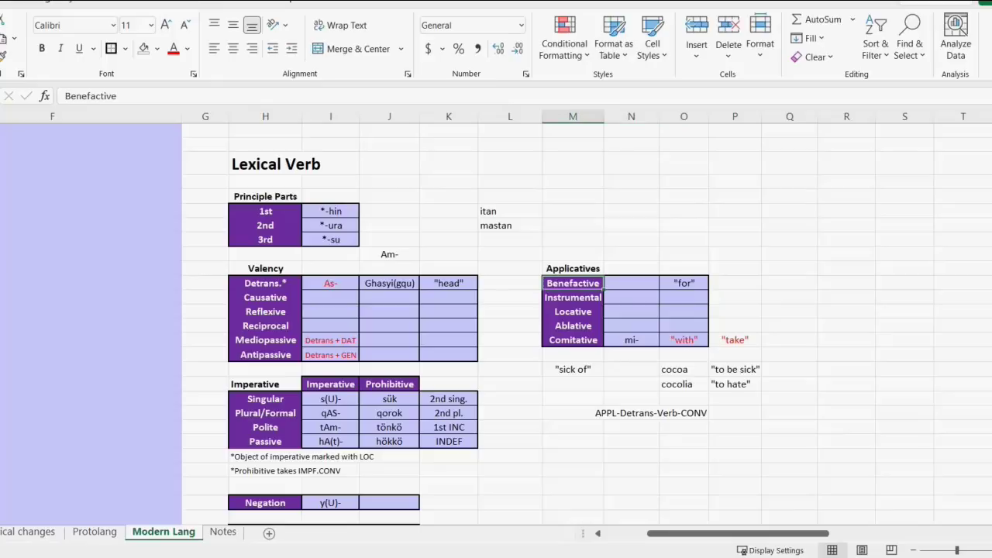
drag(572, 283, 573, 340)
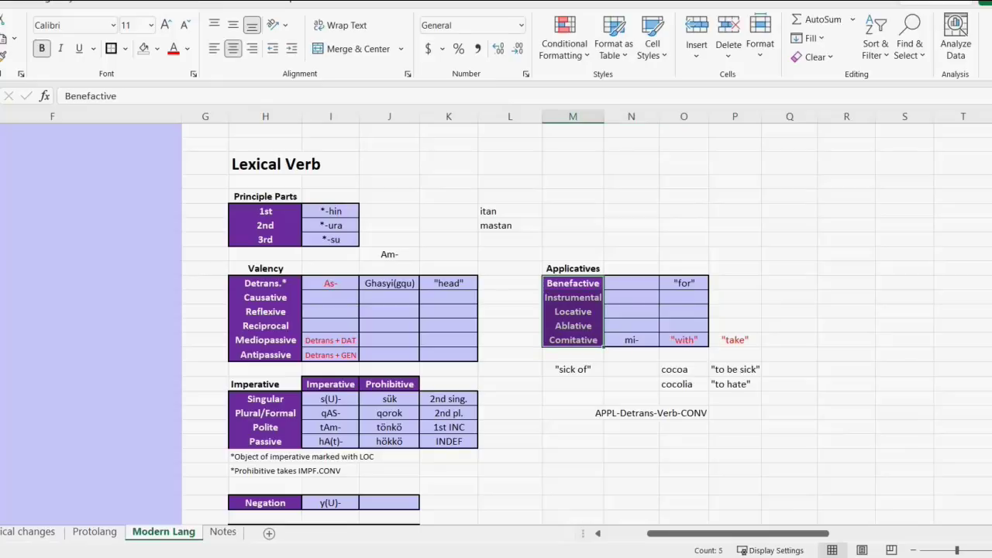
click(573, 325)
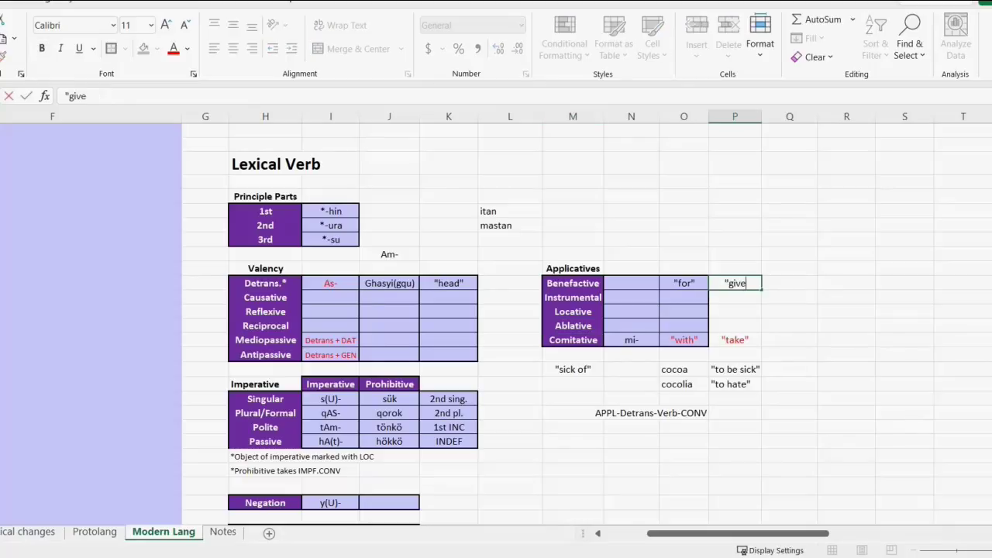
text(")
key(Return)
Step: Enter the gloss "by means of" for the Instrumental applicative
key(Left)
text("by means of")
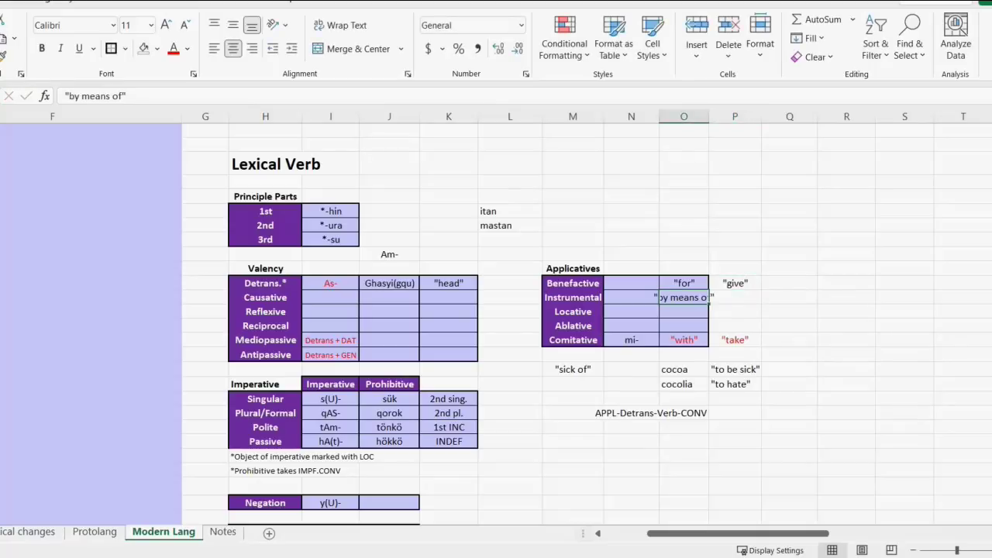
key(Tab)
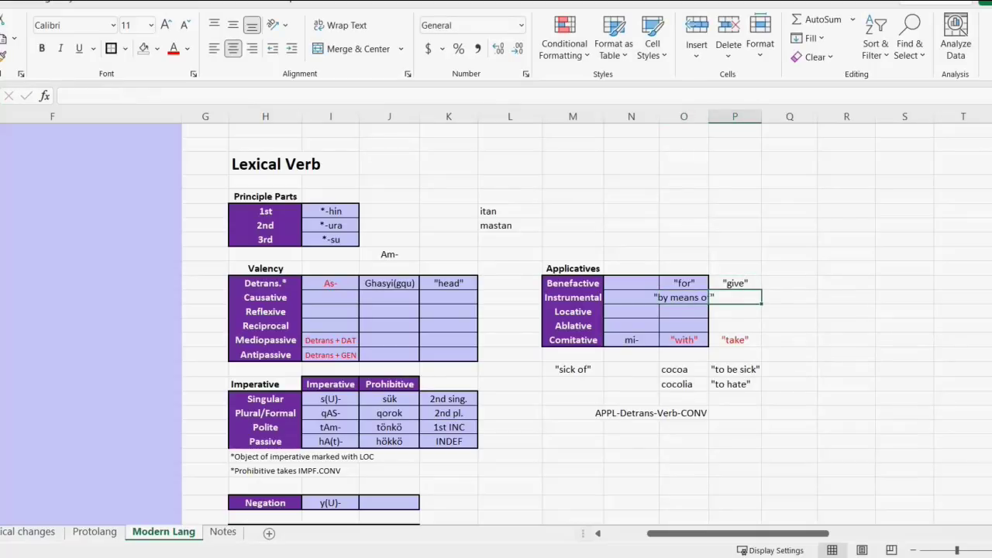
key(Left)
key(Down)
key(Down)
key(Down)
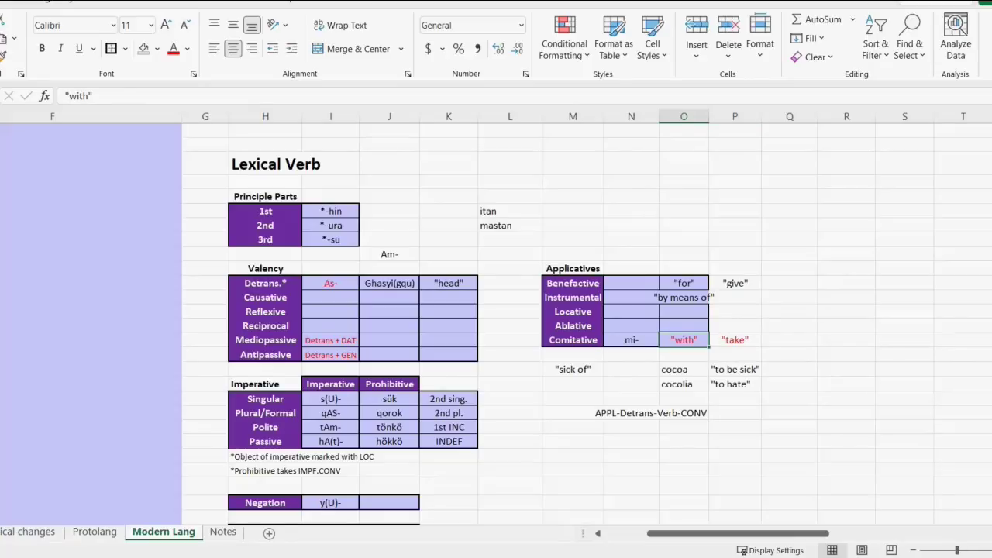
click(684, 298)
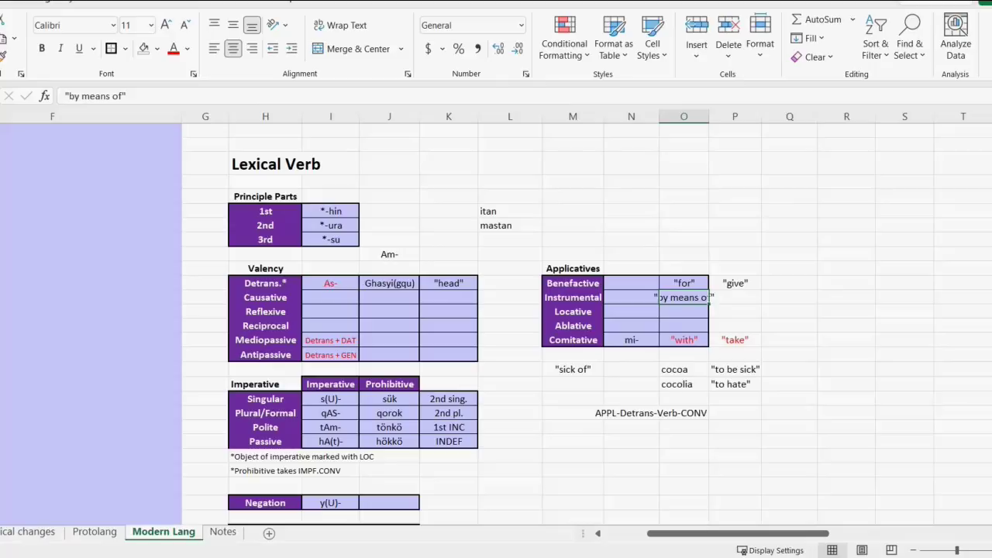
Step: Enter the source meaning "use" for the Instrumental applicative, and the gloss "to" with source meaning "go" for the Locative
click(735, 297)
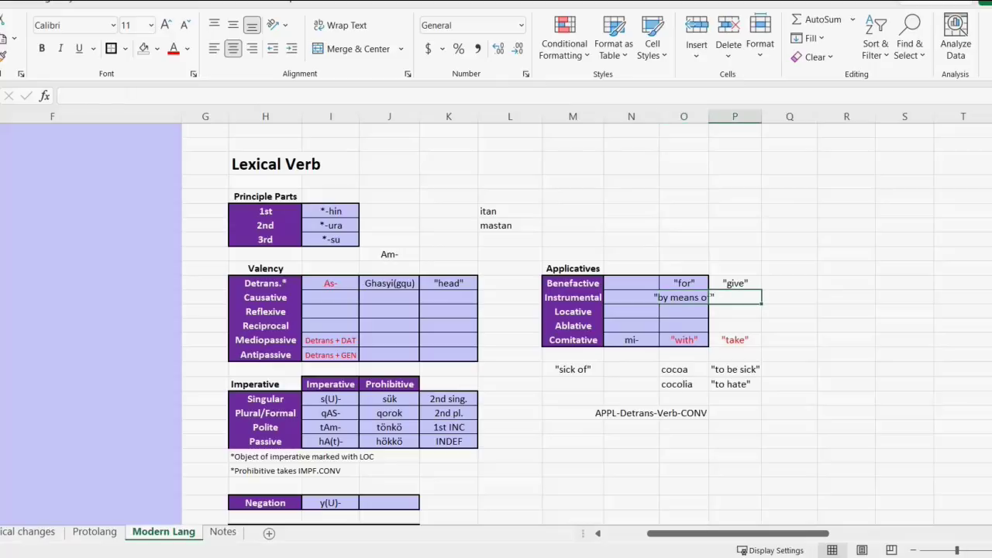
text("use")
click(684, 311)
text(")
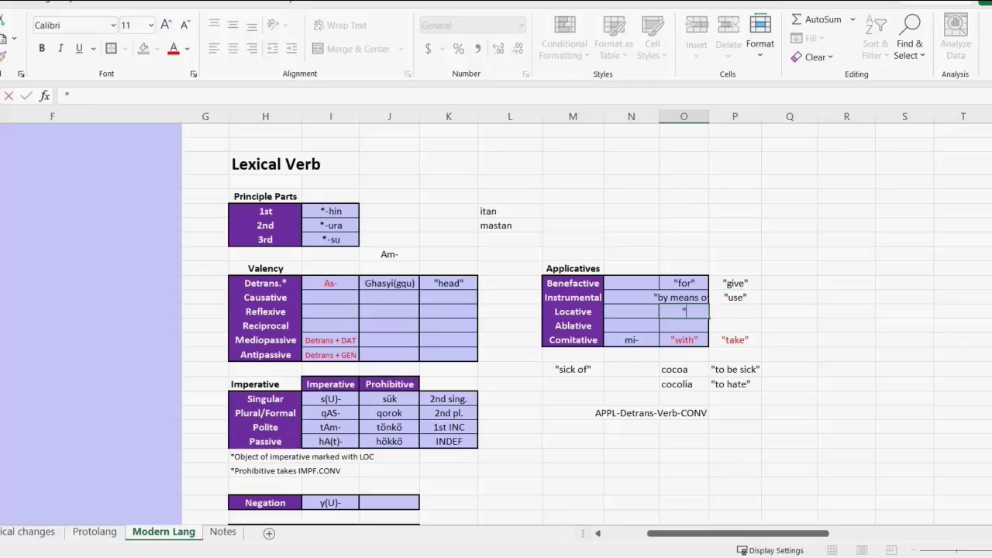
text(to")
key(Tab)
text("go")
key(Return)
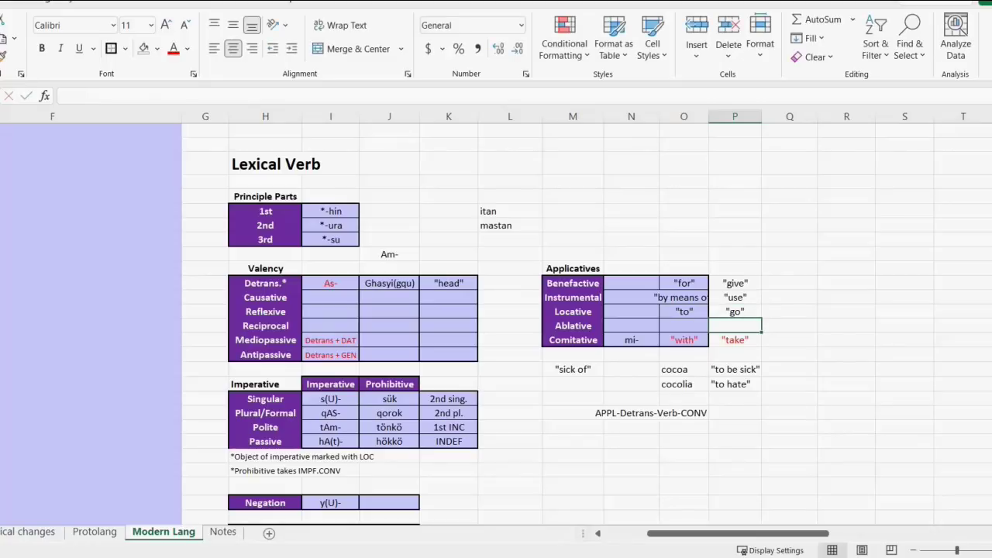
Step: Enter the gloss "from" and the source meaning "leave" for the Ablative applicative
text("from)
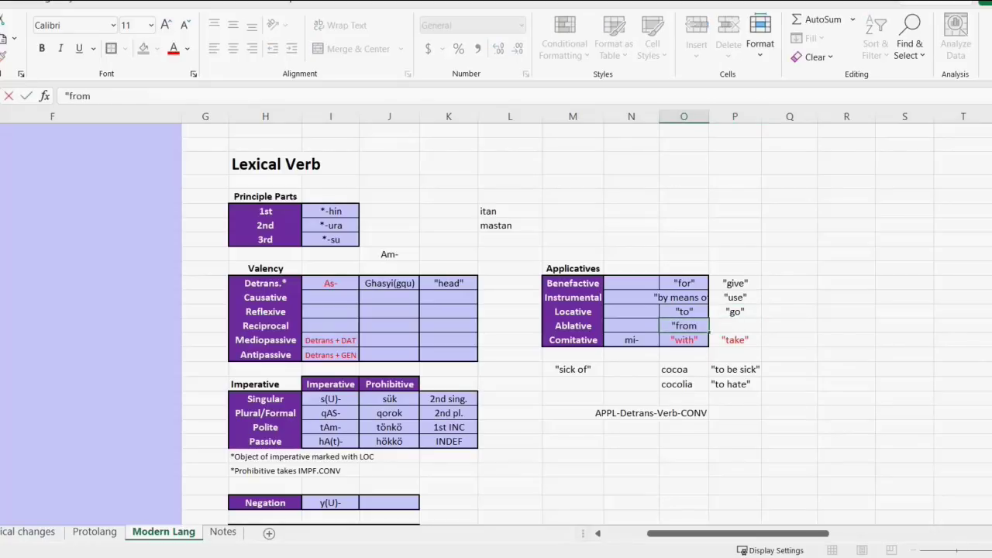
text(")
key(Tab)
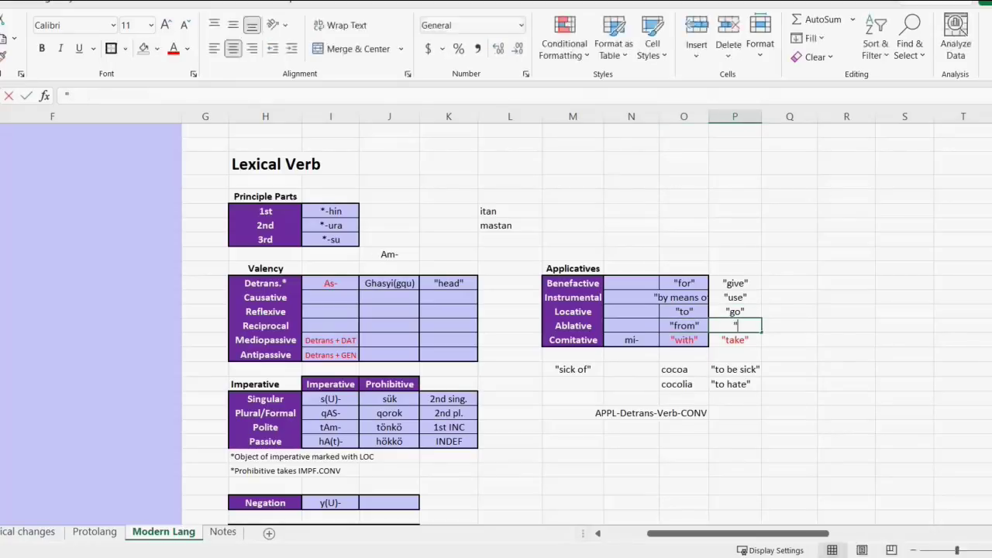
text("leave")
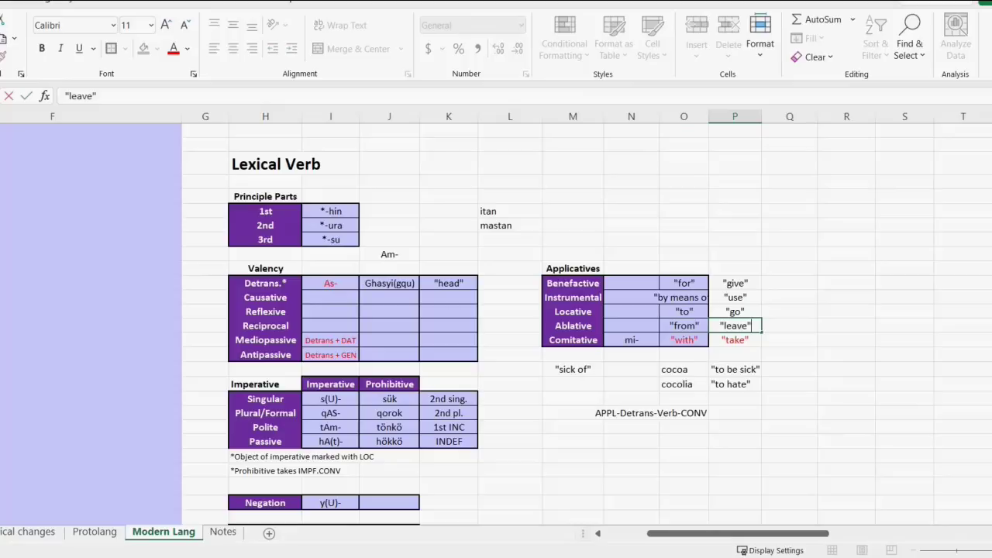
key(Return)
Step: Enter the prefix "du-" for the Benefactive applicative
click(735, 282)
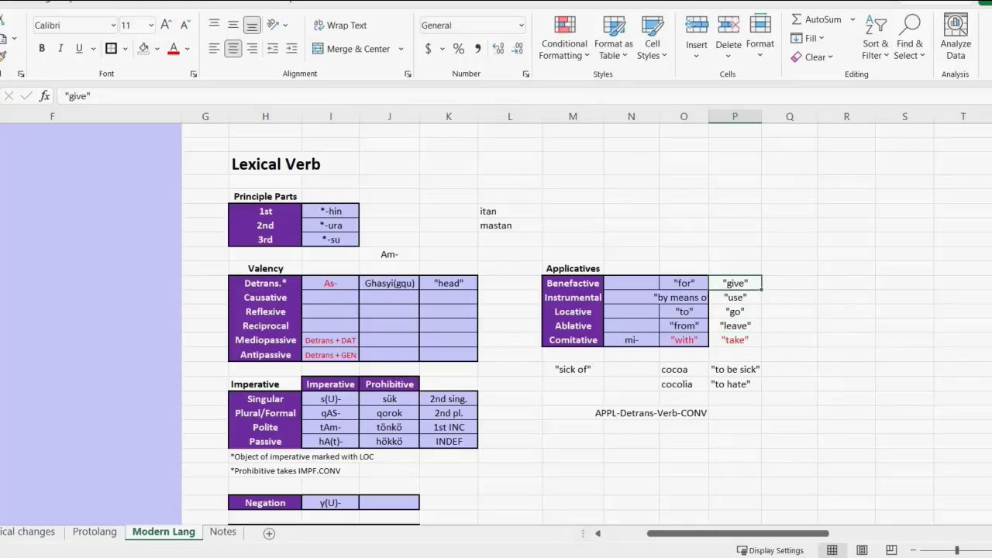
click(632, 341)
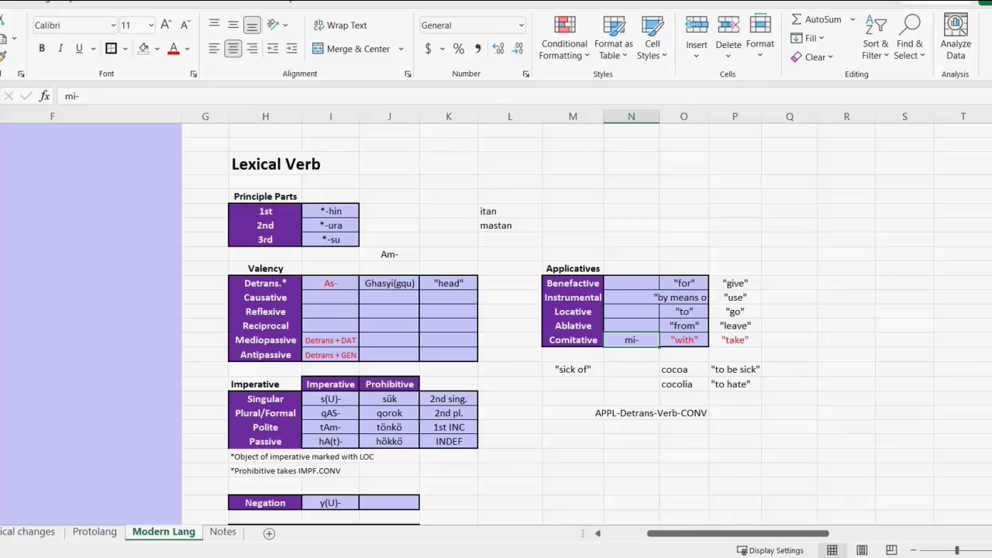
click(631, 284)
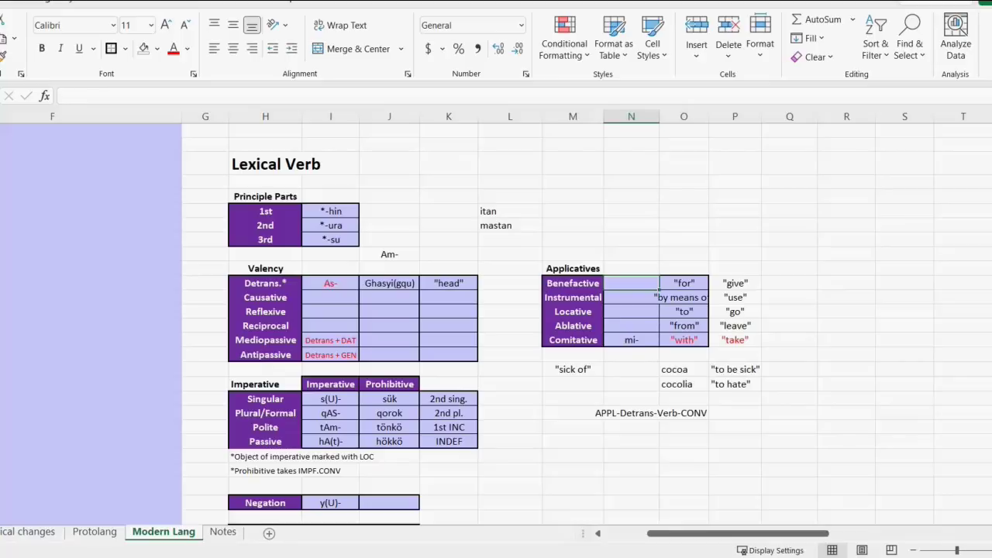
text(du-)
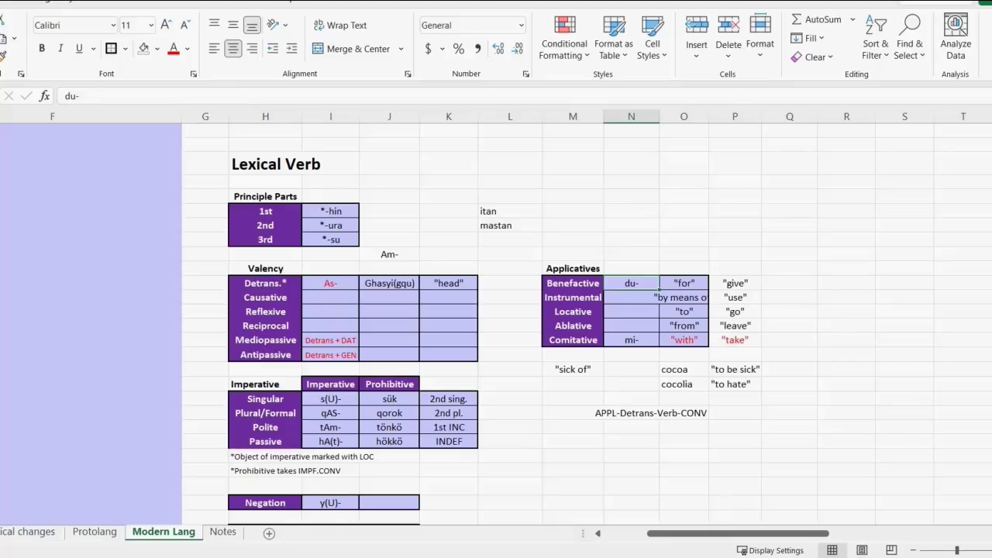
click(734, 284)
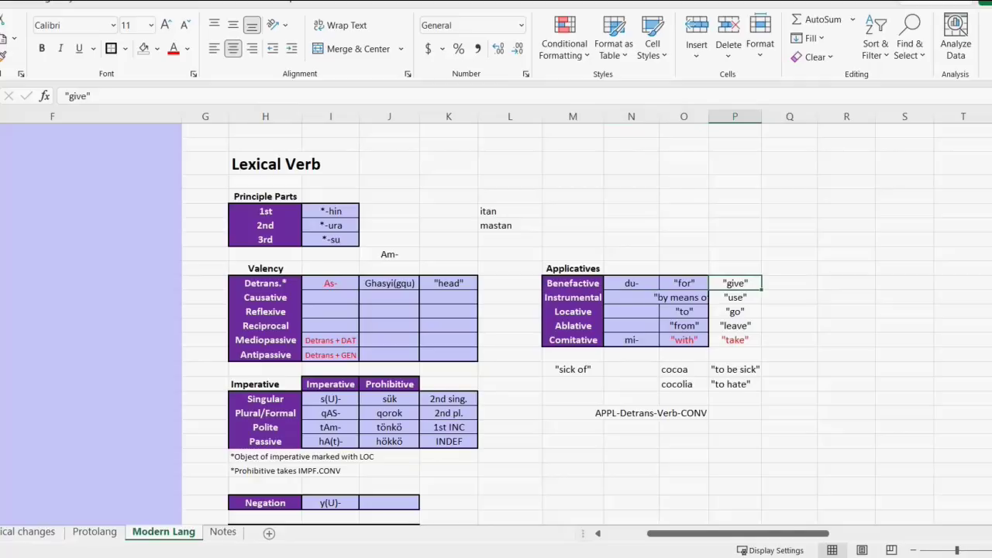
click(265, 298)
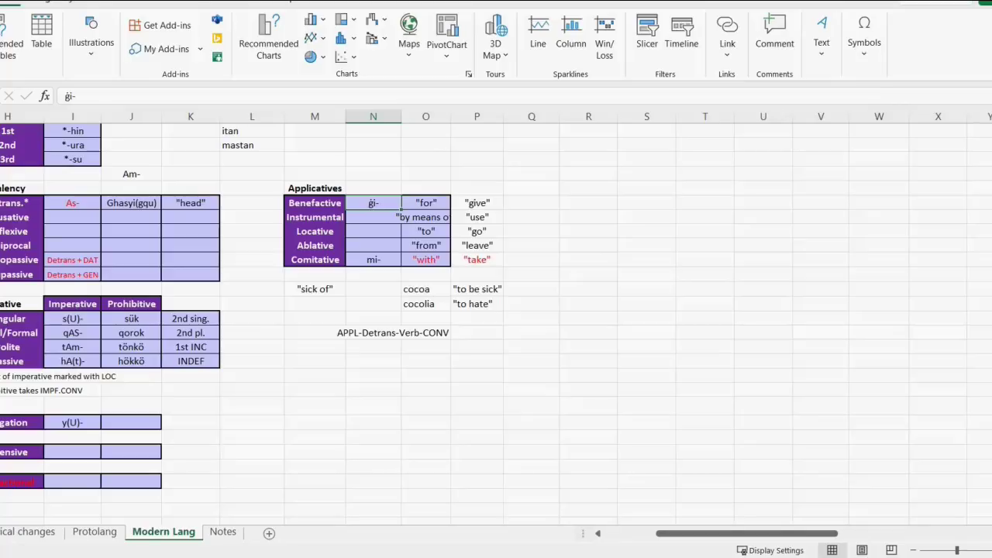
click(72, 217)
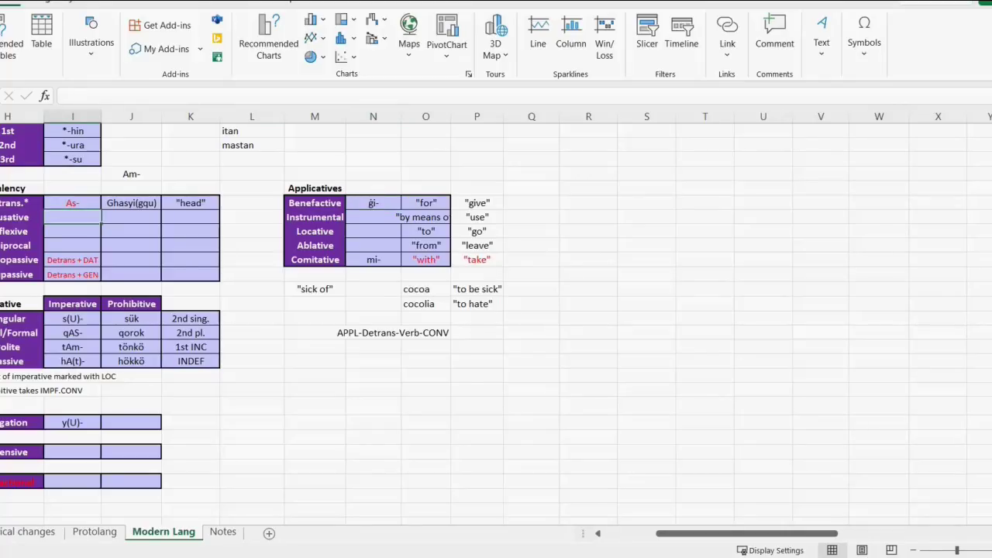
right_click(429, 159)
key(Escape)
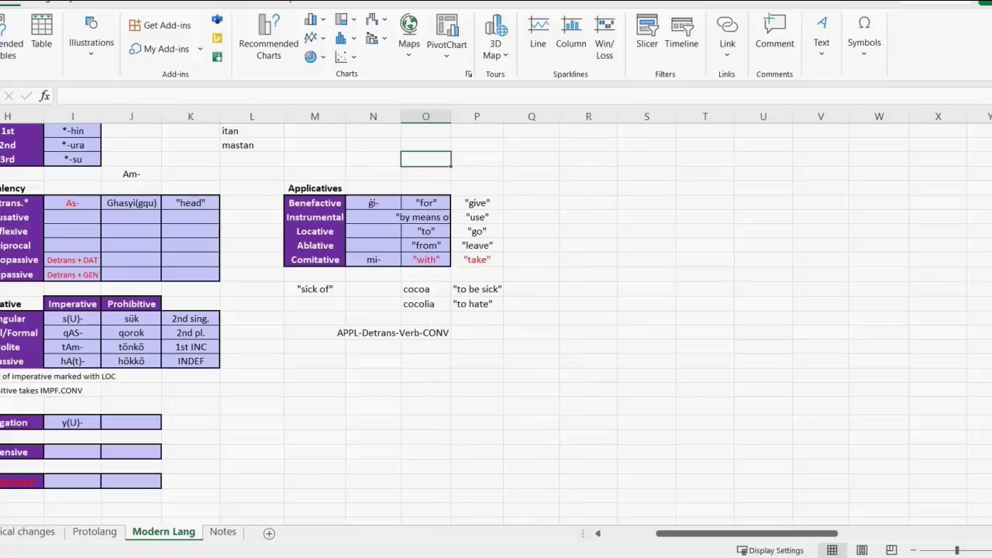
key(Down)
key(Down)
key(Down)
key(Left)
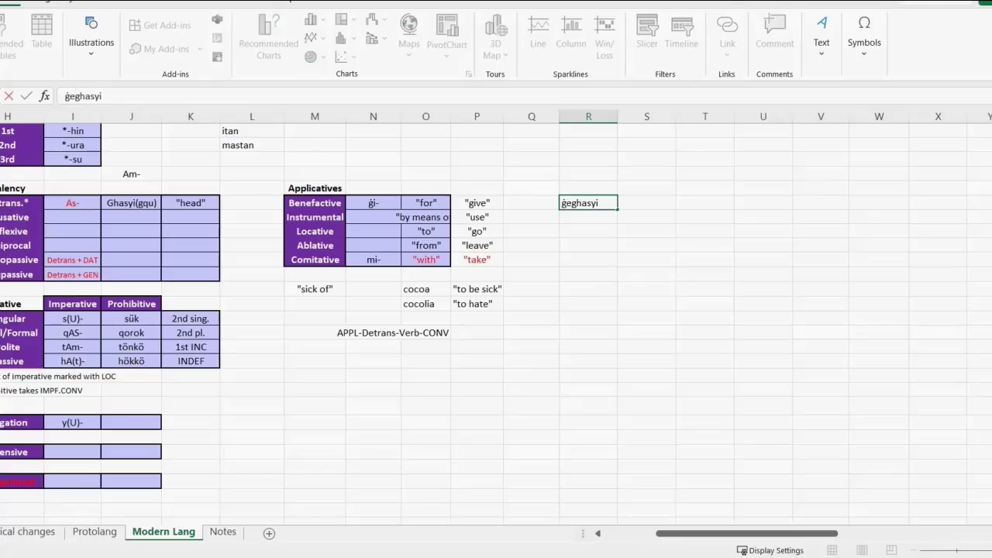
Step: Reduce the trial form "ġeghasyi" beside the Applicatives to "yas-", checking the vowel combination table in the historical changes
drag(65, 96, 79, 96)
key(BackSpace)
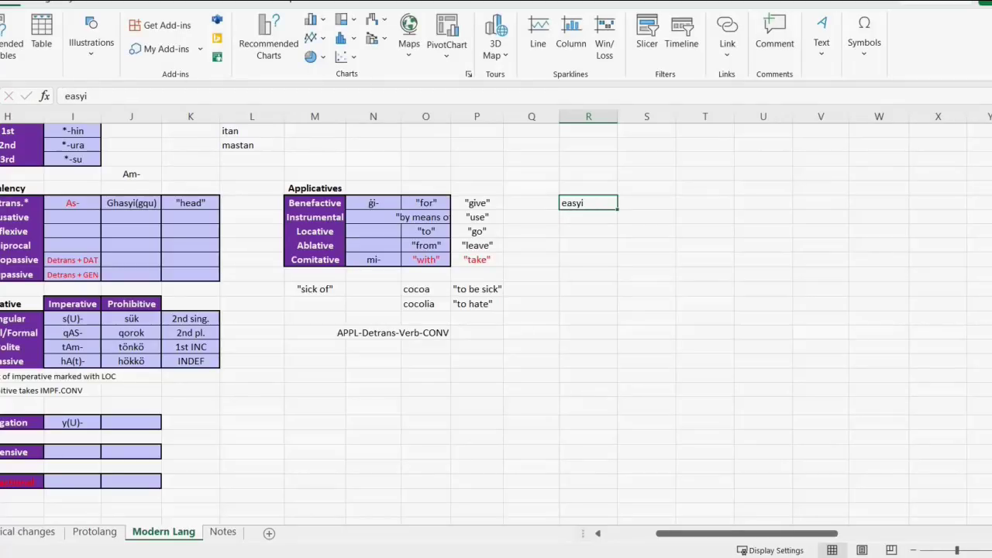
key(ctrl+Page_Up)
key(ctrl+Page_Up)
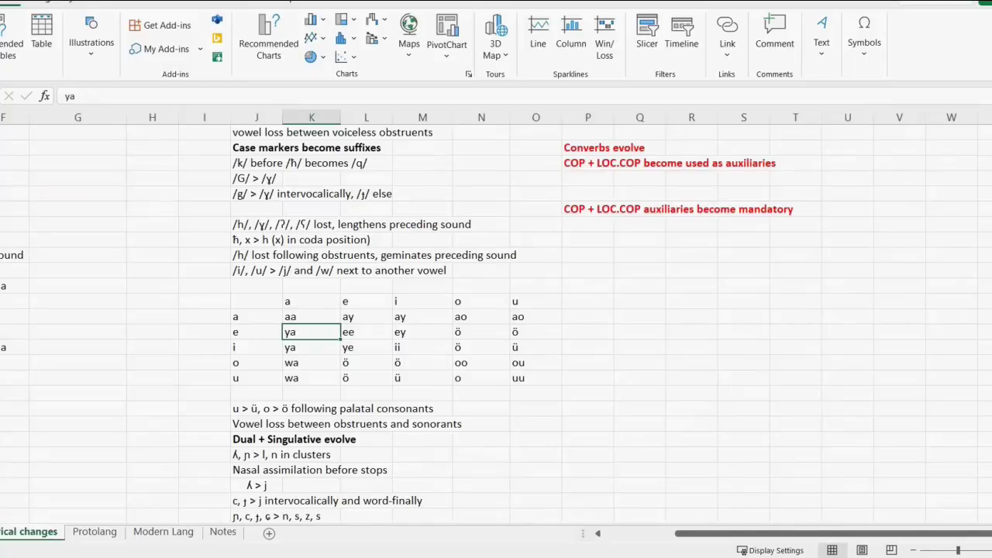
key(ctrl+Page_Down)
key(ctrl+Page_Down)
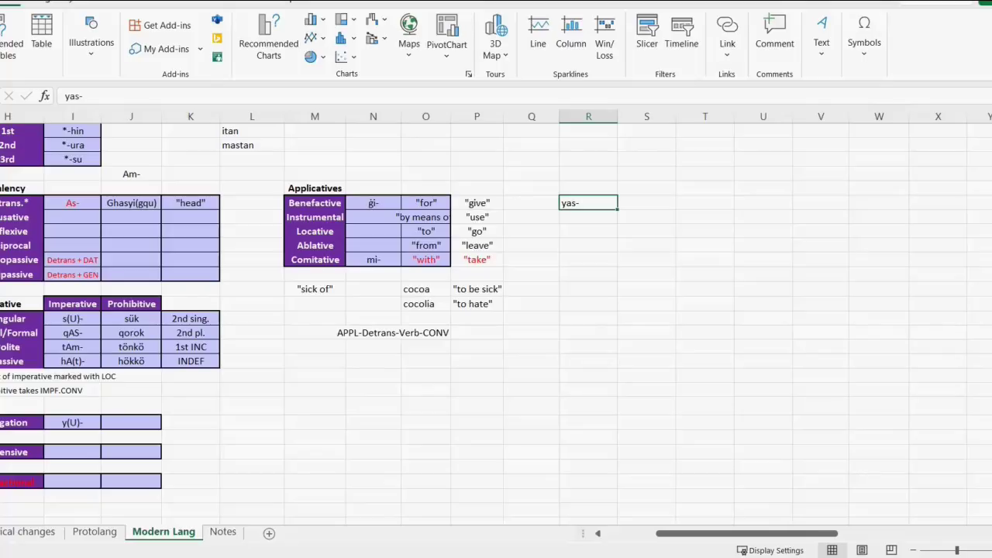
Step: Enter the variant form "yüs-" and place it in the cell beside "yas-"
key(Return)
text(yüs-)
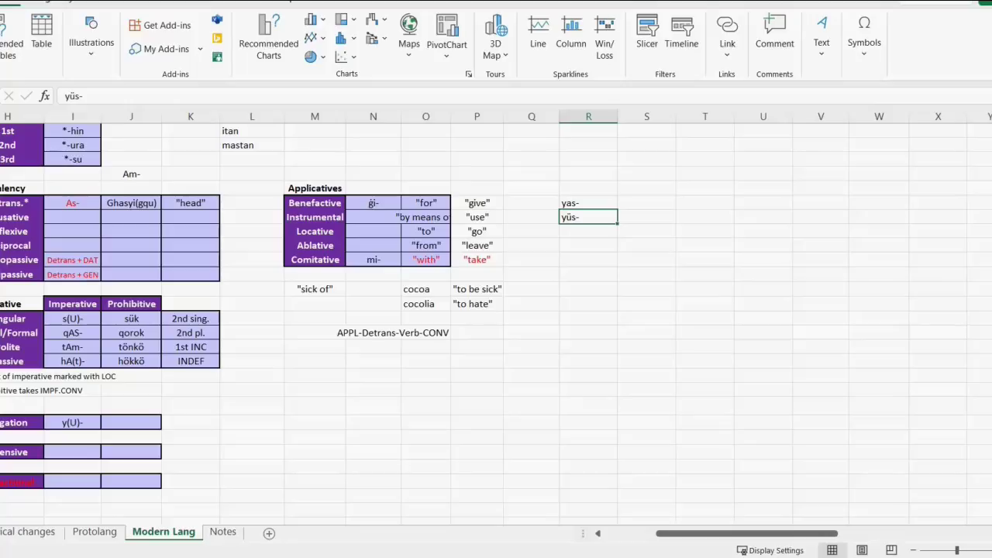
drag(593, 224, 646, 205)
click(588, 217)
click(588, 203)
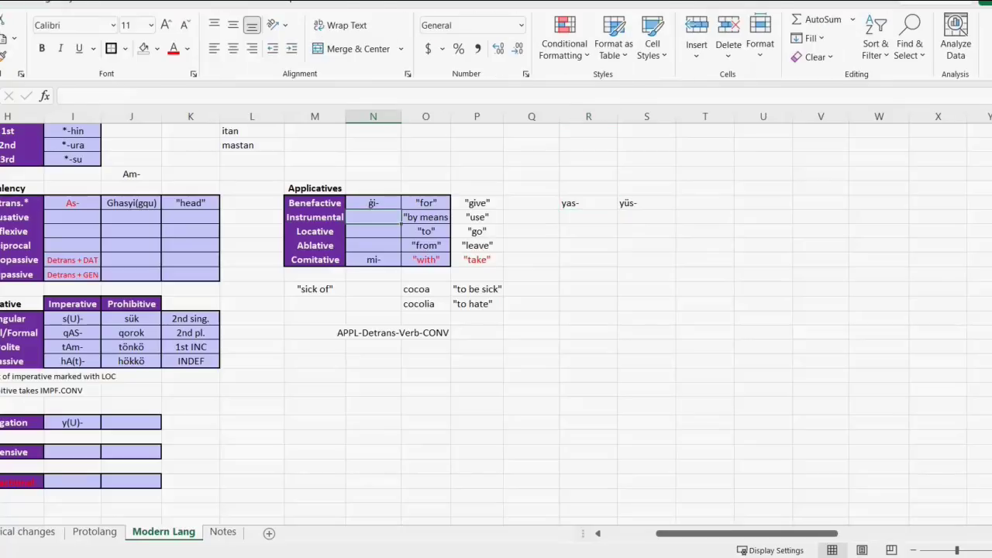
Step: Enter the prefixes "du-" for the Instrumental and "ba-" for the Locative applicative
click(374, 203)
key(Return)
text(ba-)
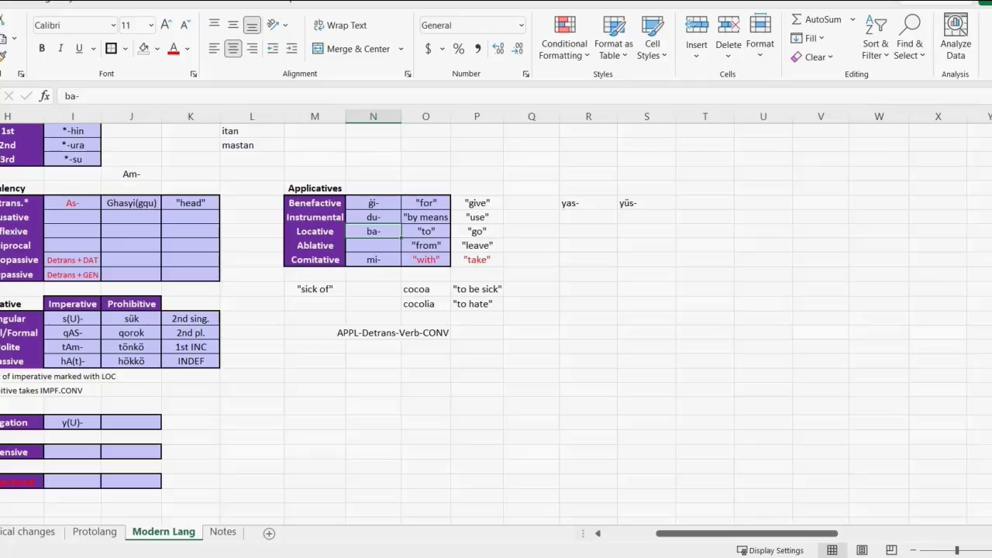
drag(374, 217, 374, 259)
click(589, 245)
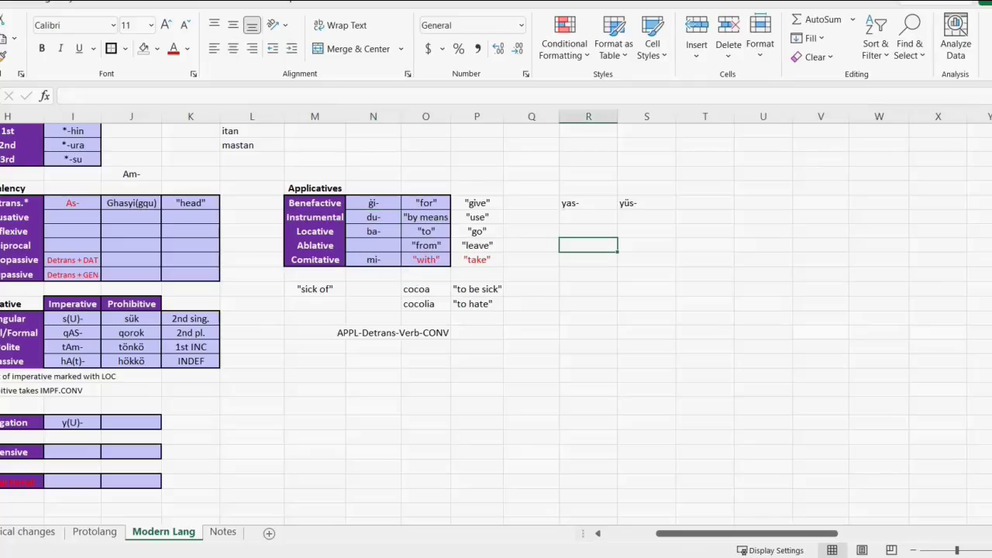
Step: Lengthen the vowel of the Instrumental applicative's prefix, making it "duu-"
click(374, 217)
text(duu-)
click(588, 274)
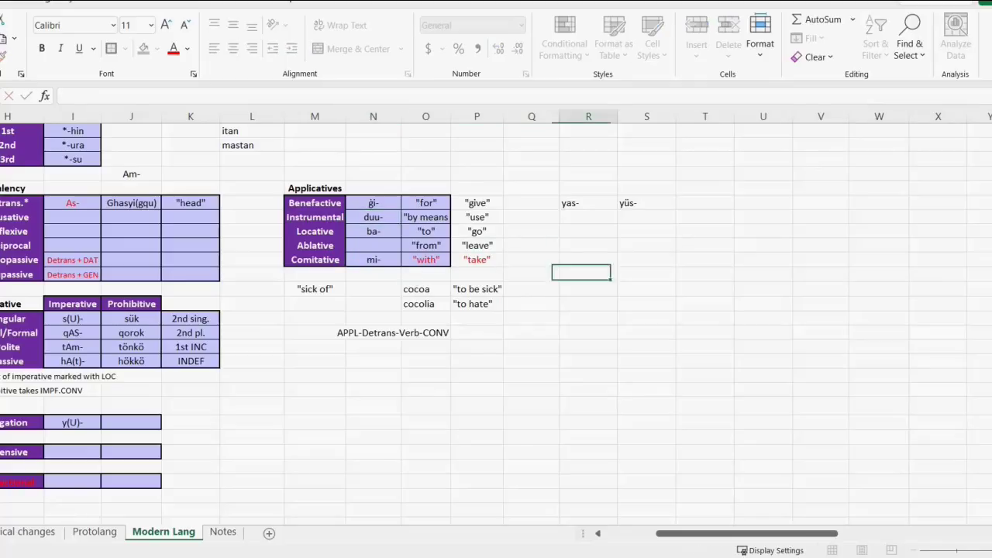
click(373, 217)
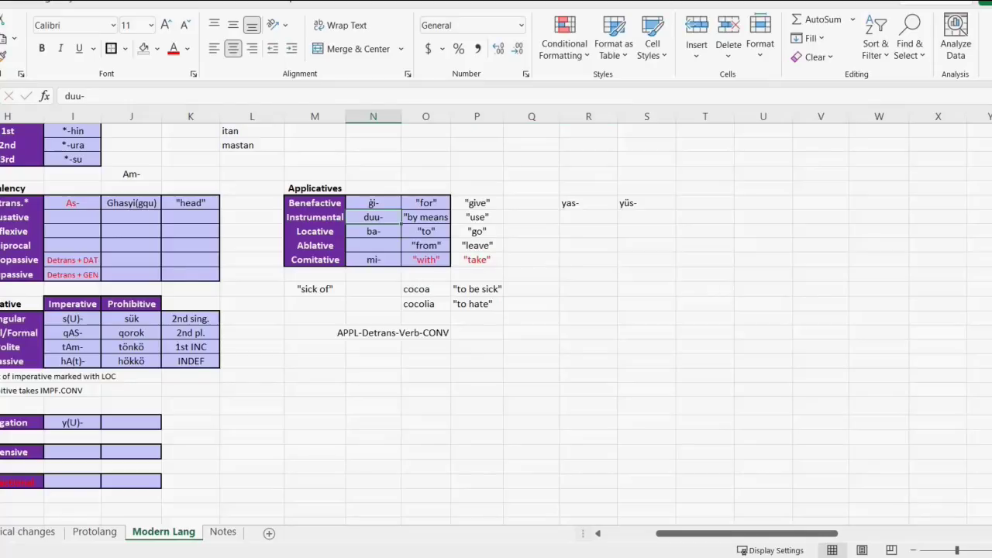
Step: Enter "xi'i-" for the Ablative and add a column of modern prefixes "y-", "dUU-", "bA-", "hii-" and "mi-" before the source forms
click(374, 246)
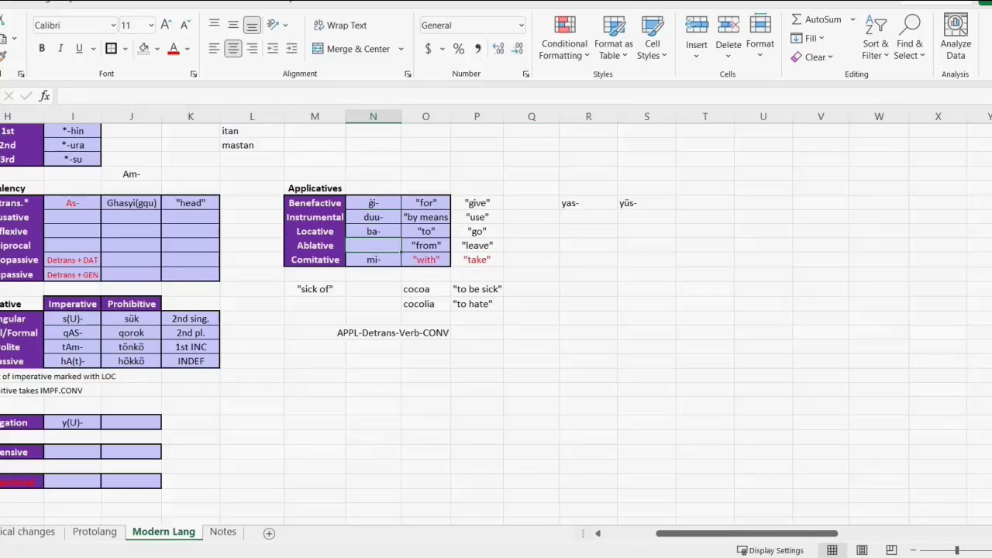
key(ctrl+v)
click(71, 96)
key(BackSpace)
text(x)
drag(425, 203, 425, 260)
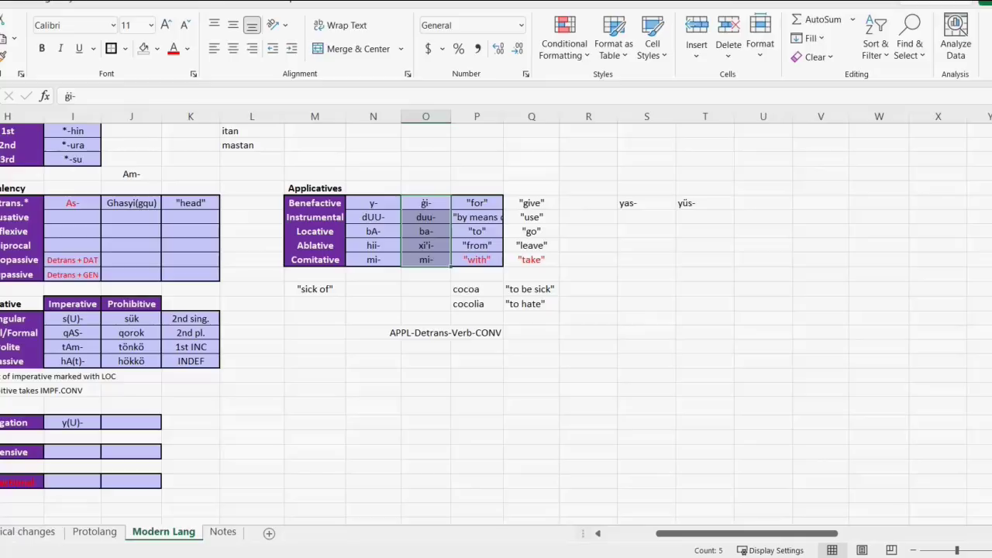
Step: Swap the Instrumental and Ablative forms, giving the Instrumental "hii-" from "xi'i-" and the Ablative "dUU-" from "duu-"
drag(373, 203, 664, 232)
click(477, 246)
key(shift+Left)
key(shift+Left)
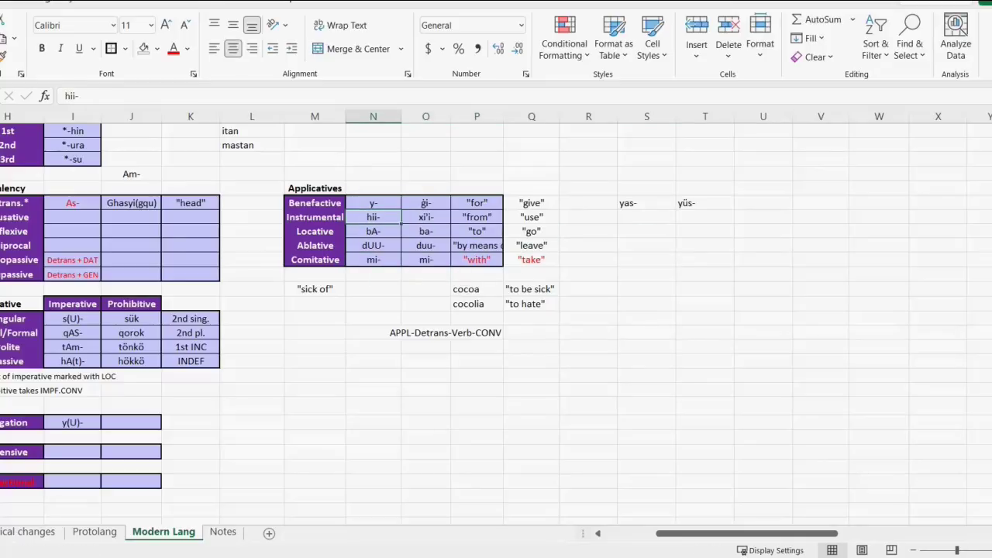
key(shift+Right)
key(shift+Right)
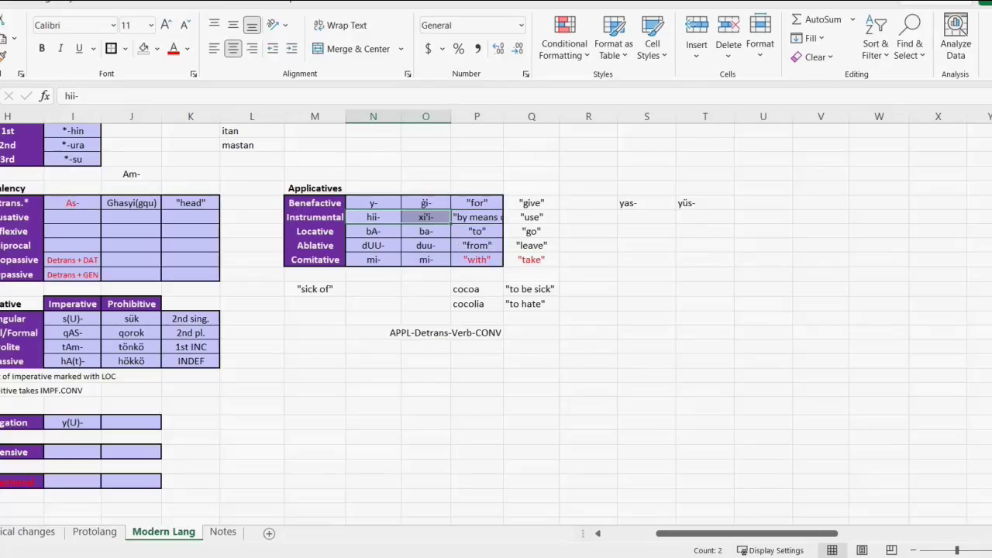
Step: Review the modern and source forms of the applicative prefixes and compare them with the negation prefix
click(588, 231)
drag(372, 217, 373, 260)
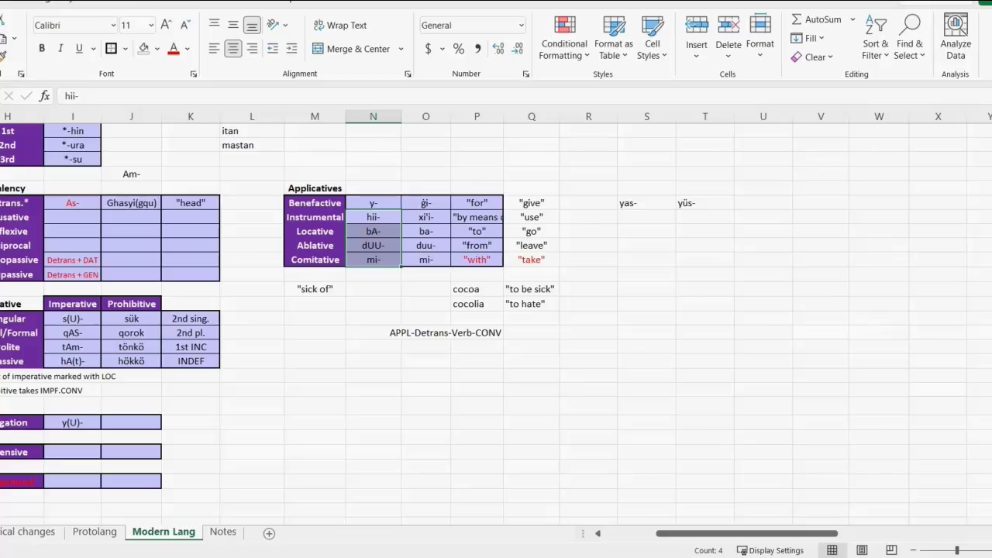
click(646, 274)
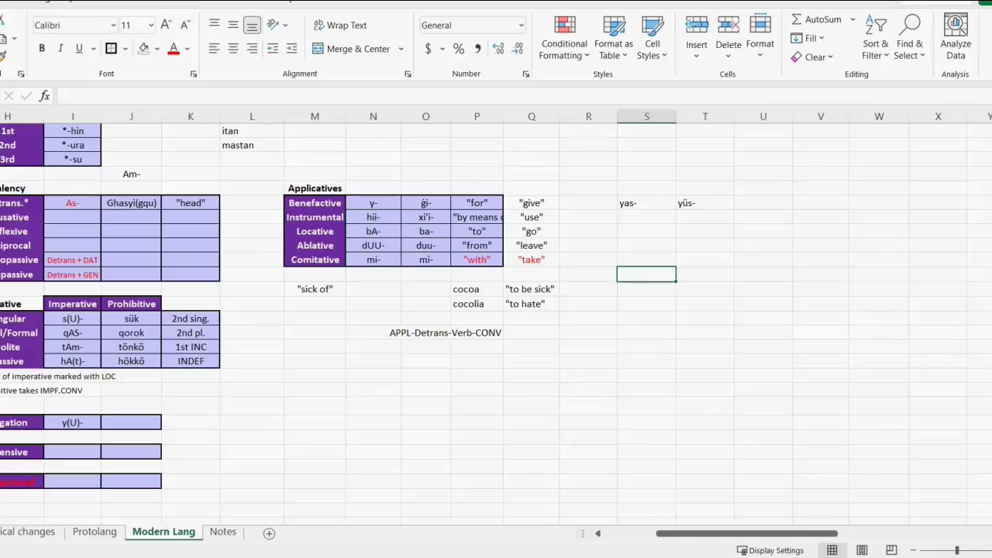
click(72, 422)
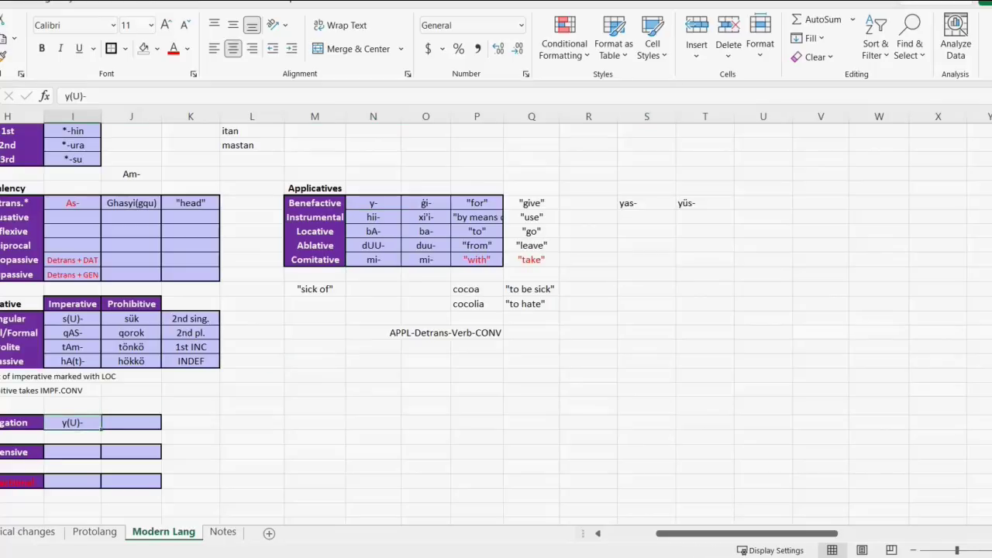
drag(373, 231, 374, 245)
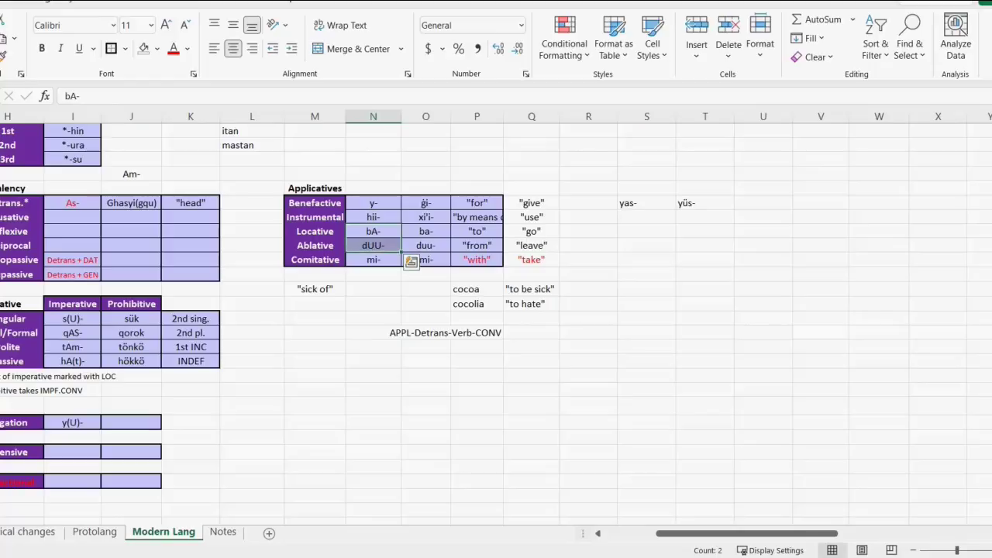
click(374, 232)
click(374, 245)
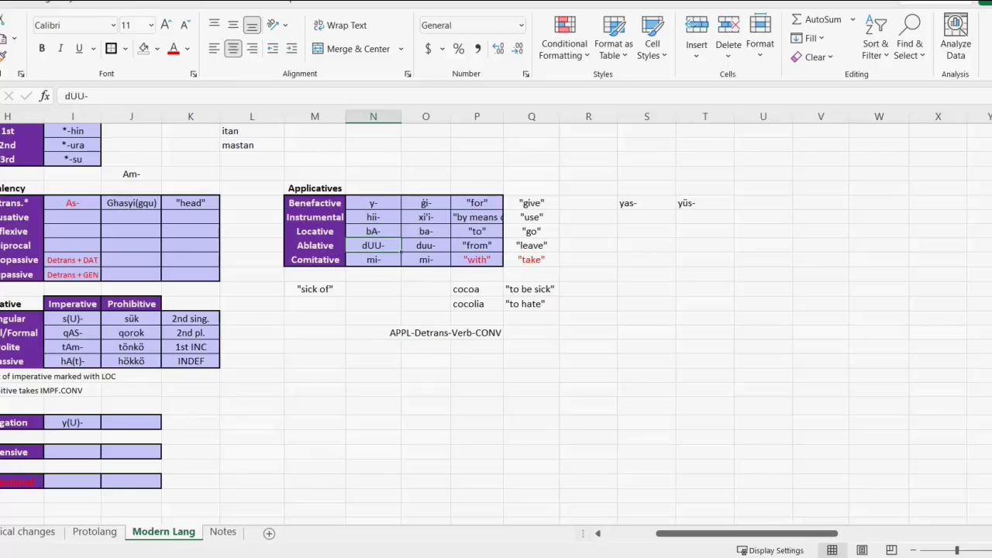
scroll(425, 168, up, 1)
click(425, 168)
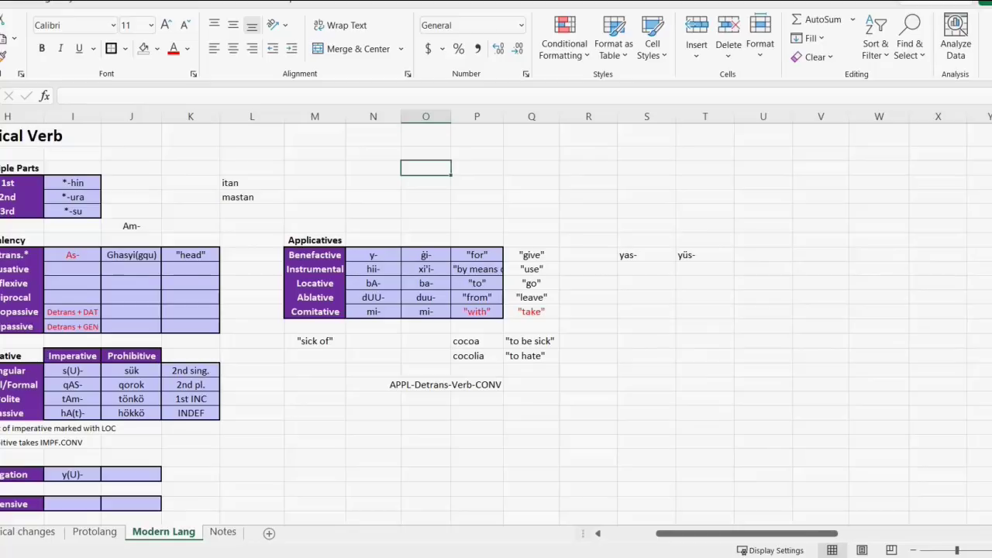
drag(425, 255, 426, 312)
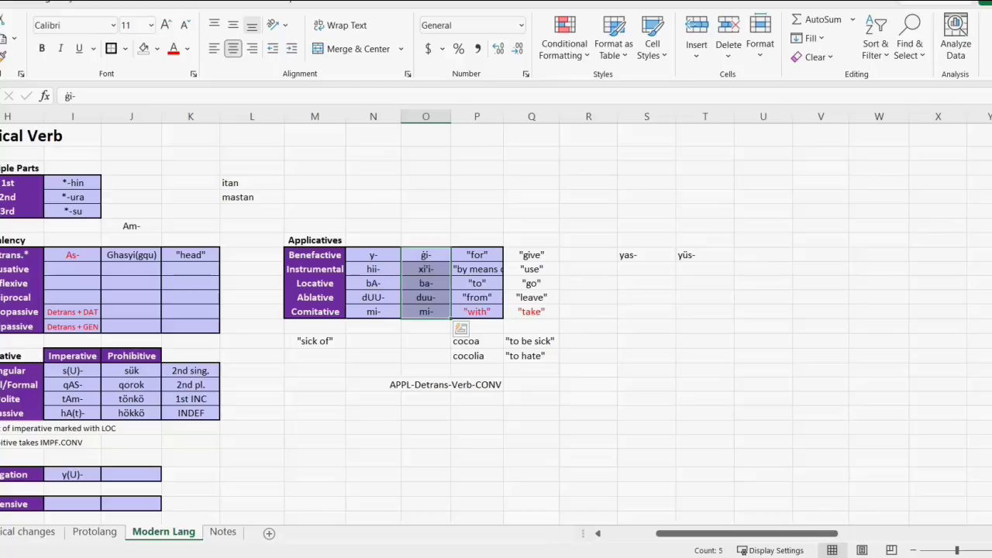
Step: Enter the meaning "to hit, strike" in the empty lexicon row below the postposition "with"
click(589, 311)
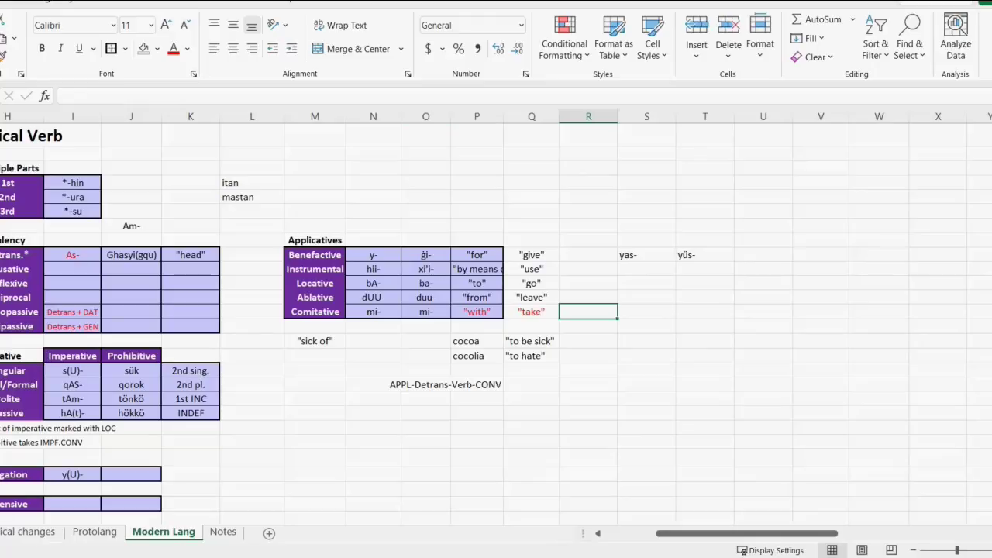
click(314, 414)
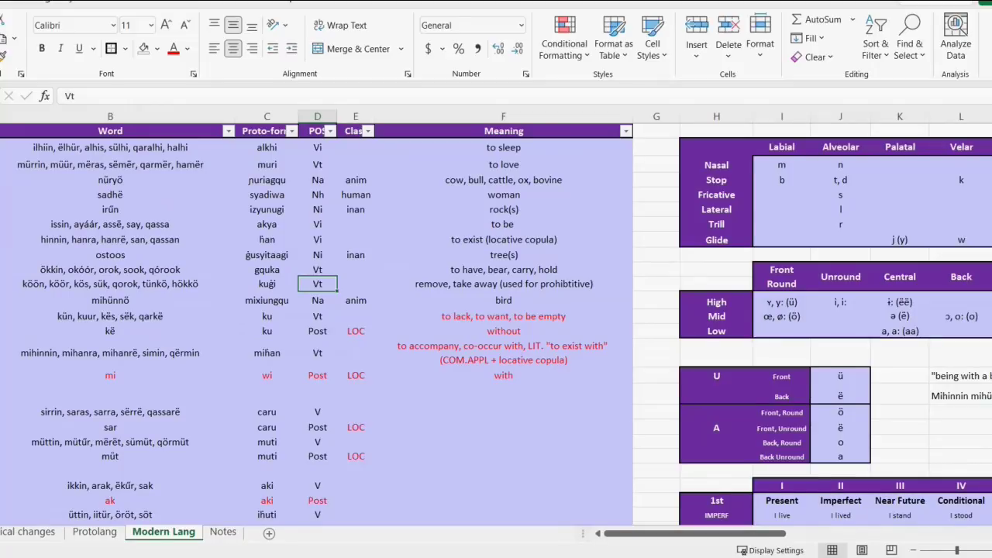
scroll(503, 310, down, 4)
click(503, 208)
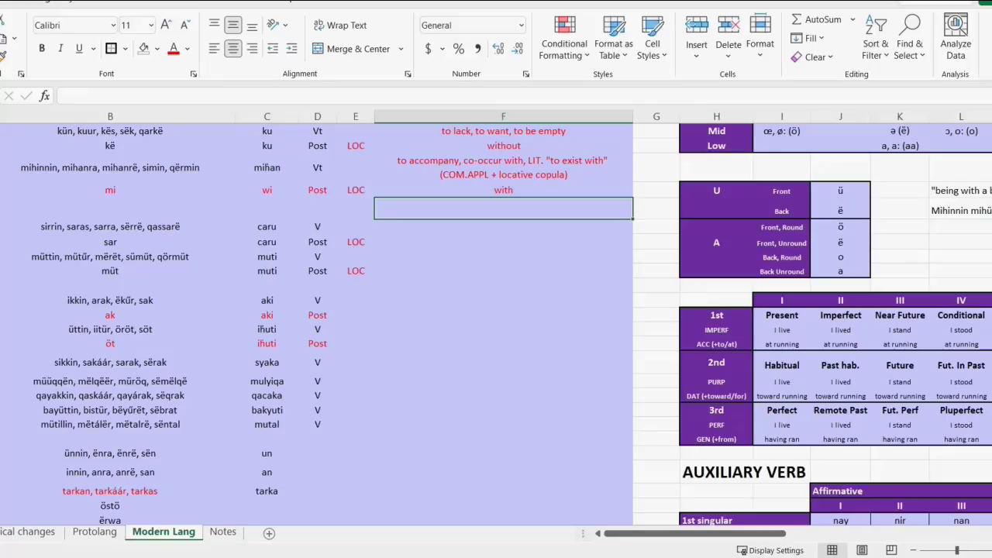
text(to hit, strike)
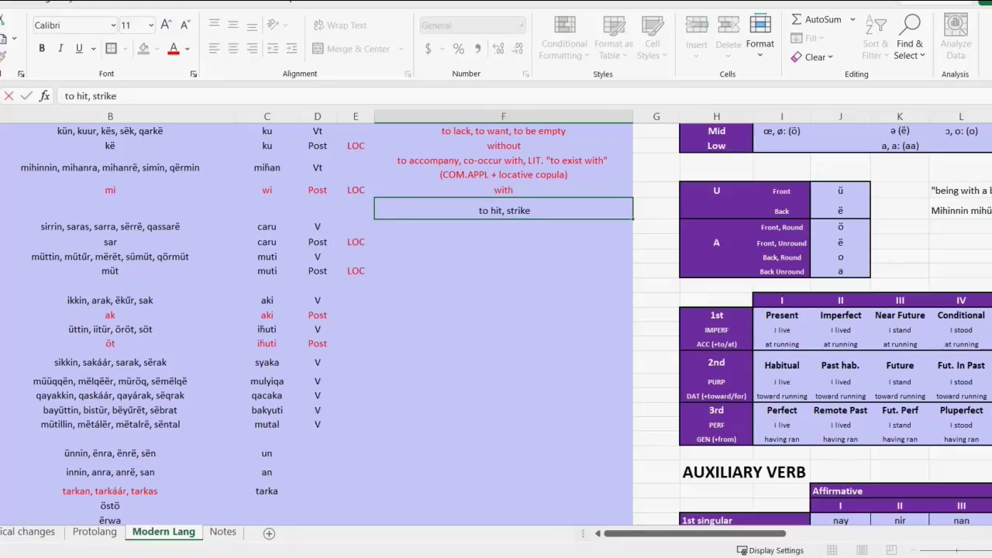
key(ctrl+Return)
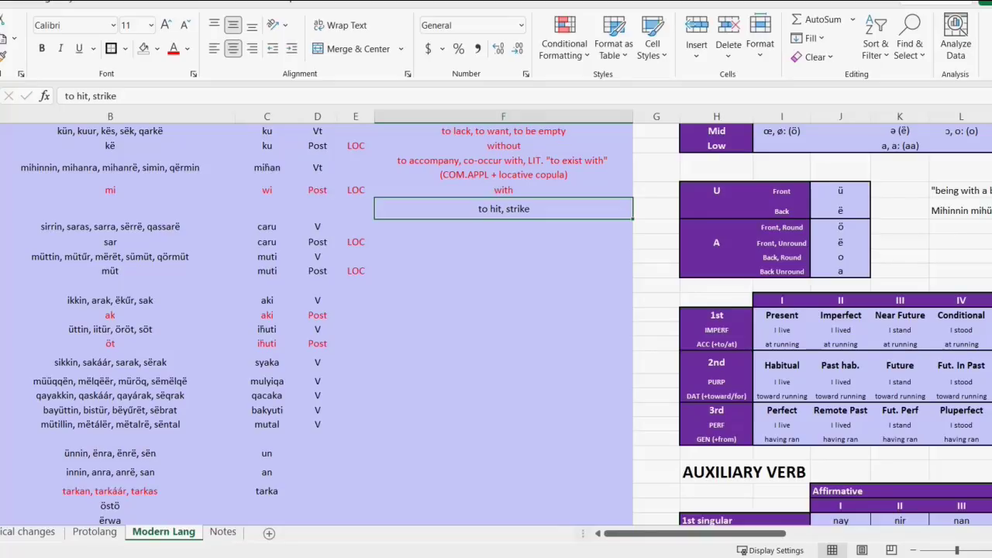
Step: Compare the unassigned "caru" and "muti" verbs and postpositions as candidates for the "to hit, strike" entry
scroll(383, 333, up, 1)
drag(116, 273, 364, 317)
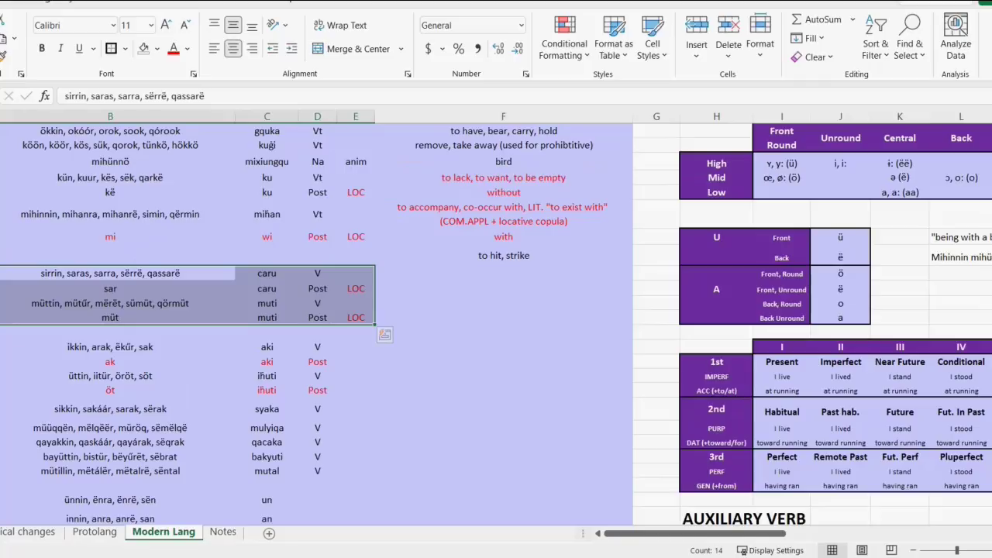
click(110, 289)
click(110, 318)
click(110, 289)
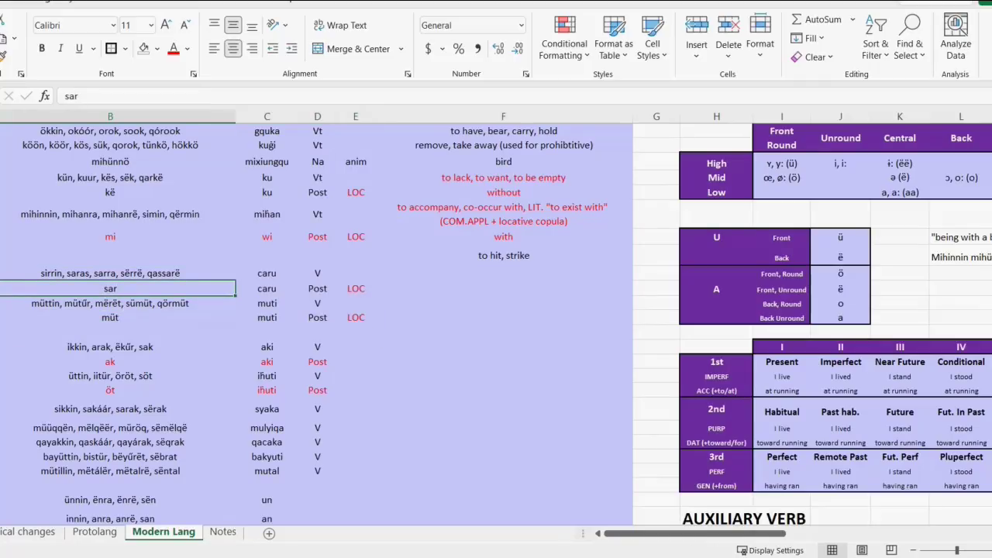
click(110, 273)
click(110, 303)
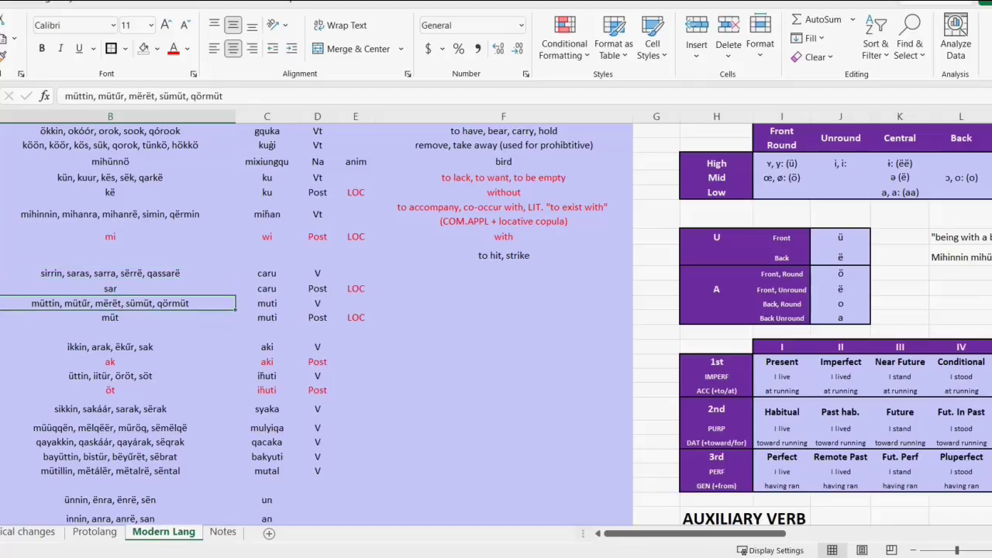
click(504, 256)
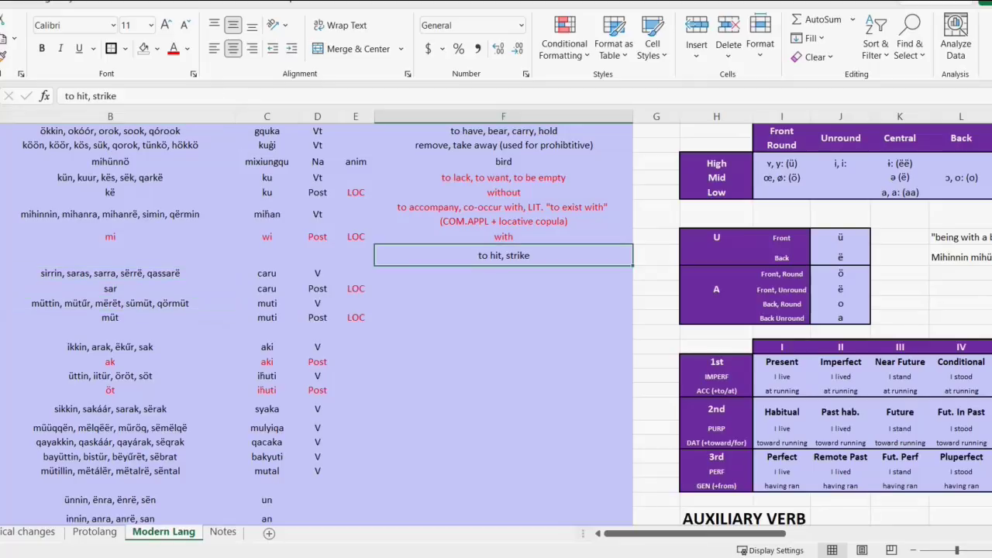
Step: Rework the verb "aki" as "zaki" with forms "rikkin, rëkűr, raak, sërak" and move it into the "to hit, strike" row as Vt
drag(318, 347, 140, 347)
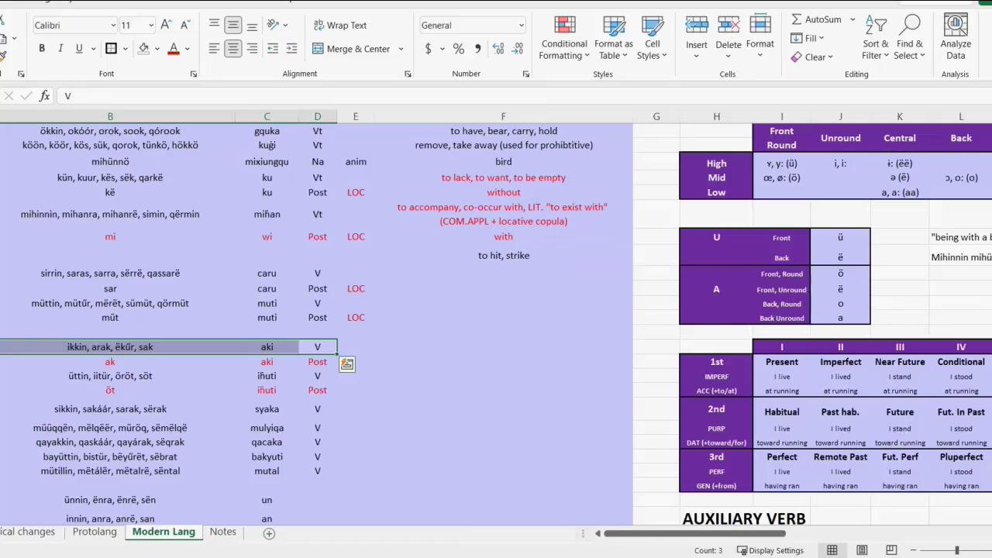
key(Left)
key(Left)
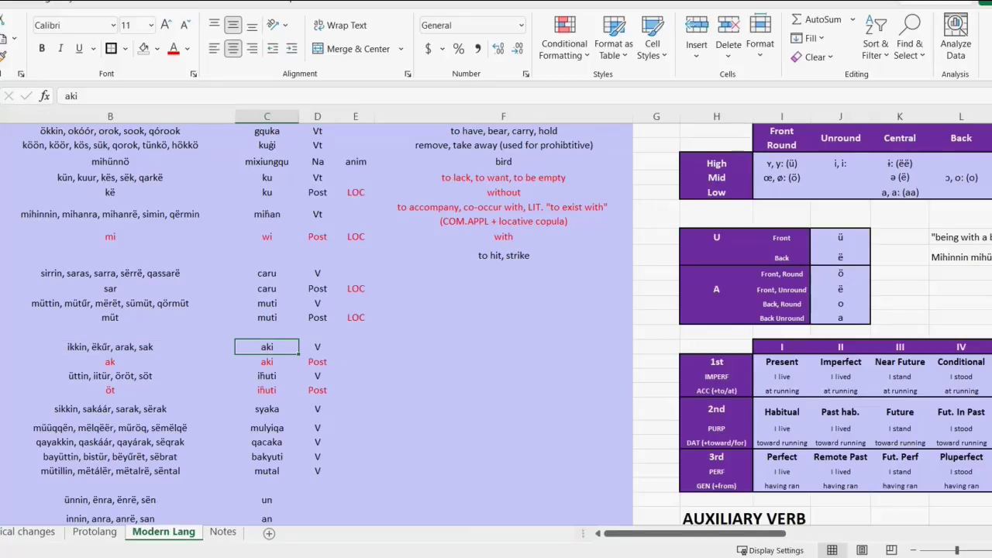
key(ctrl+Page_Up)
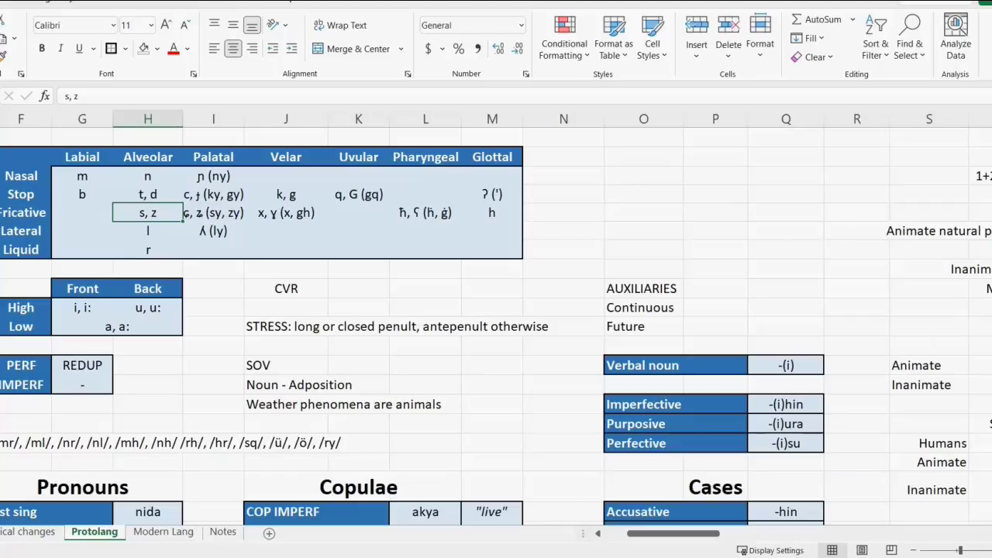
key(ctrl+Page_Down)
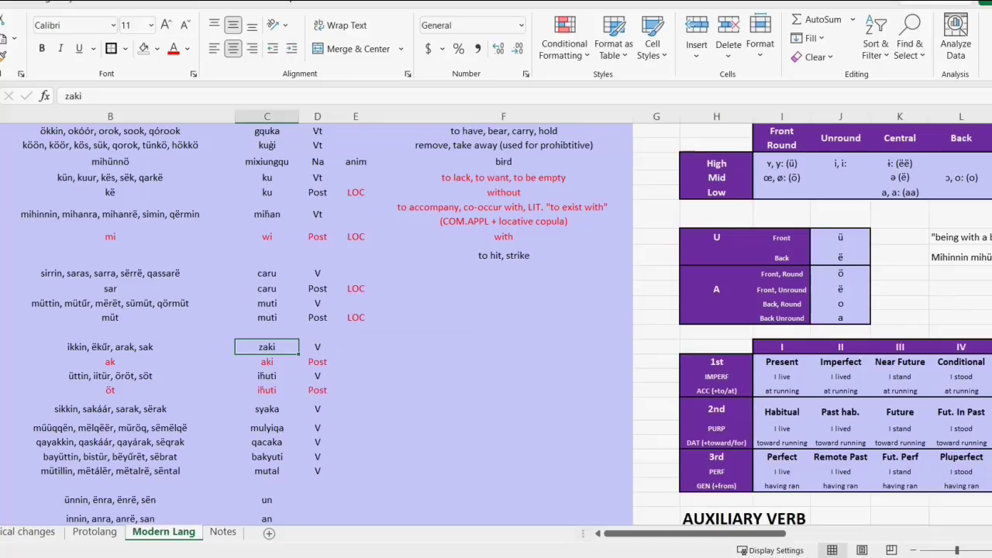
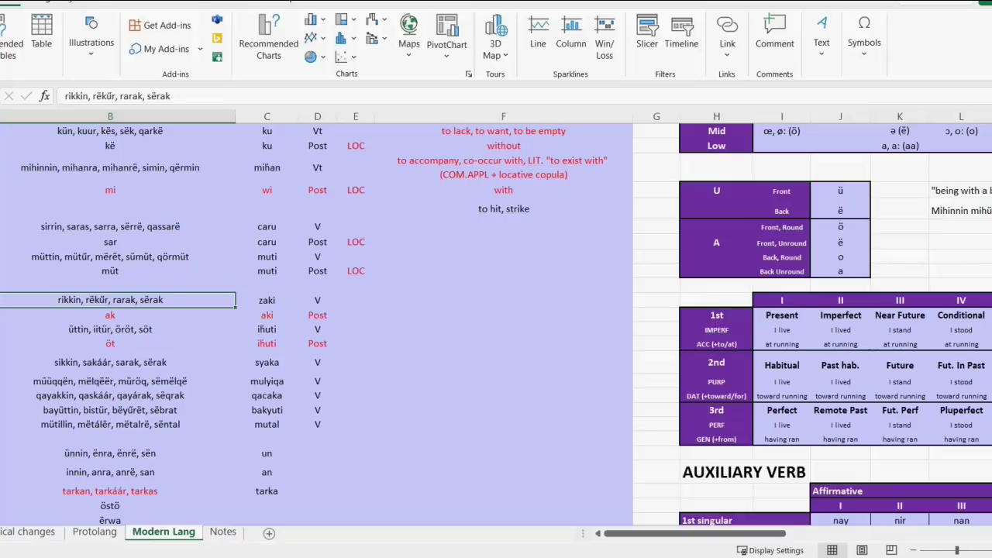
key(BackSpace)
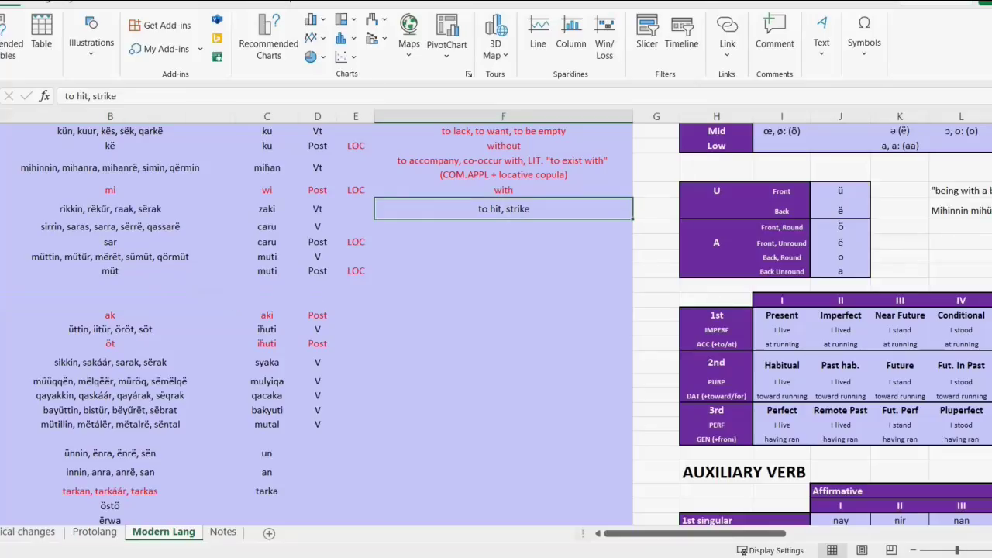
Step: Add the example translation "I hit the cow with a rock" below the Applicatives table and its APPL-Detrans-Verb-CONV note
scroll(496, 324, right, 5)
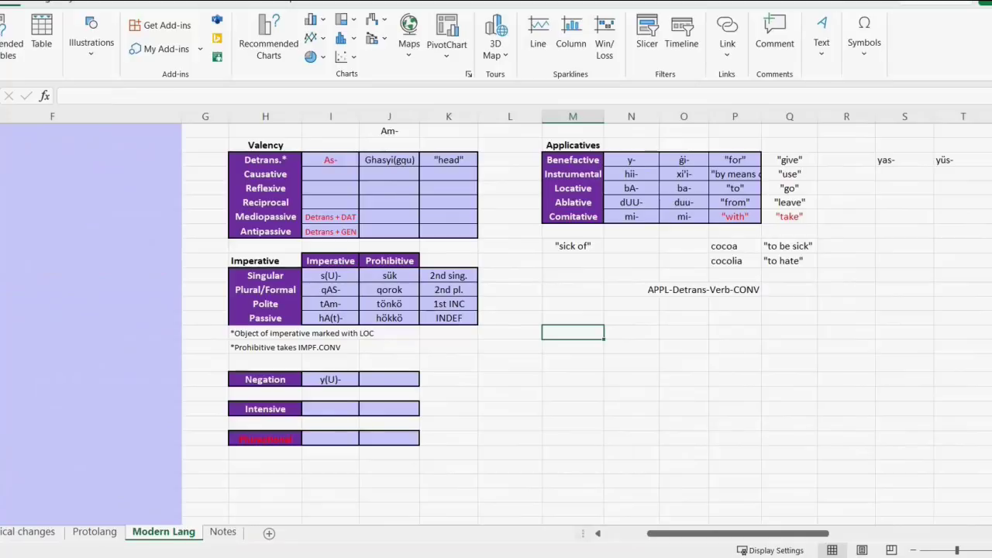
text("I hit the cow with a rock")
key(Return)
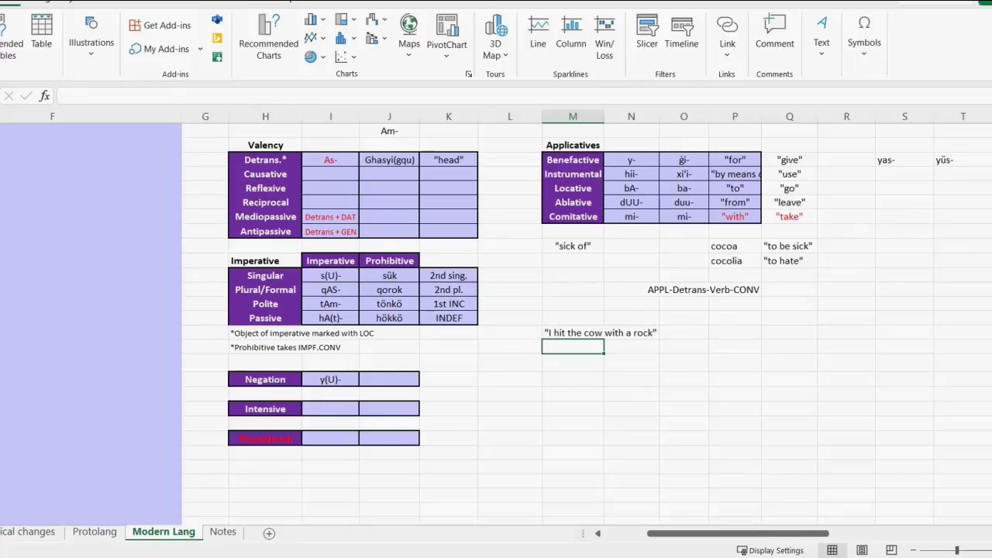
Step: Make the example translation negative, "I did not hit the cow with a rock", and write "Nayra raak" above it using the negative first-person auxiliary
click(573, 332)
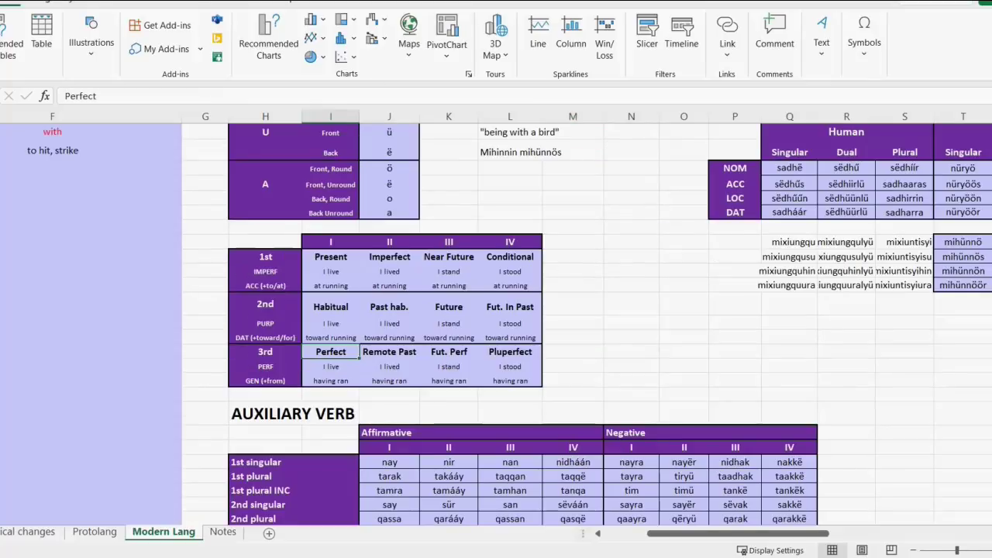
scroll(496, 325, down, 4)
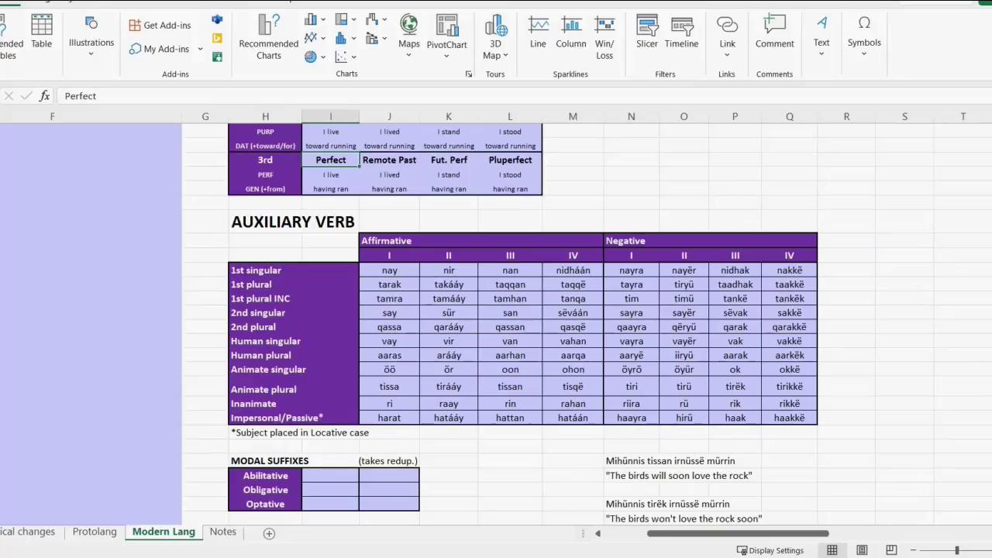
click(389, 271)
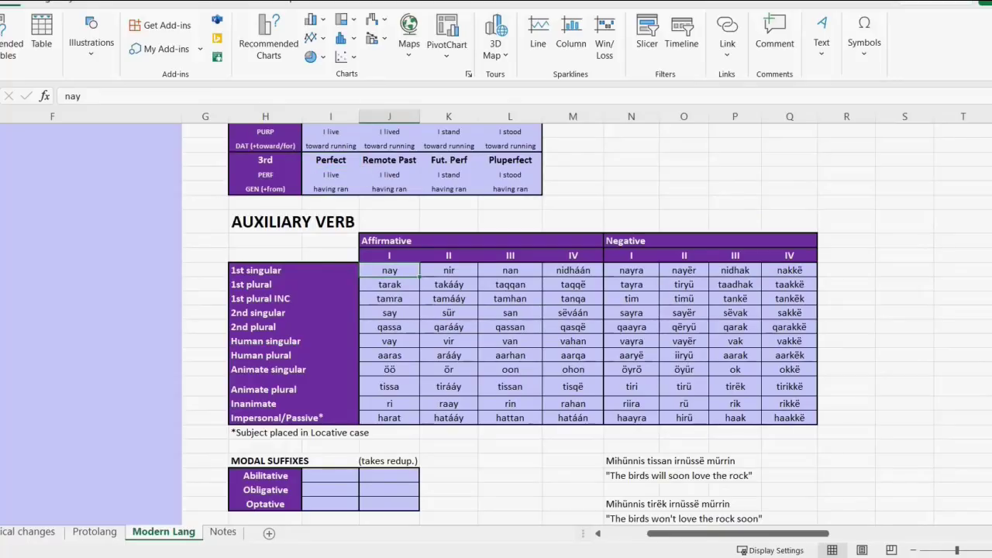
click(631, 270)
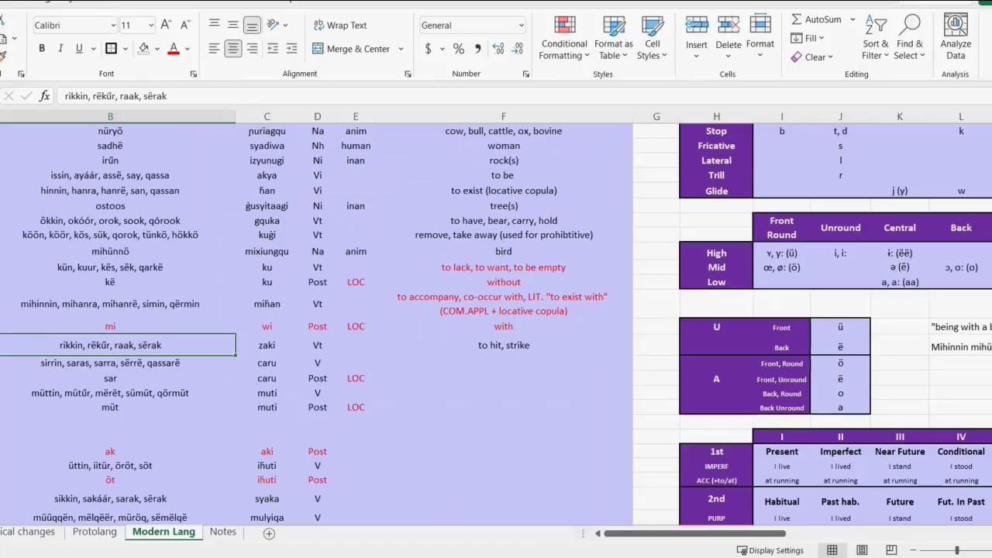
scroll(496, 324, right, 1)
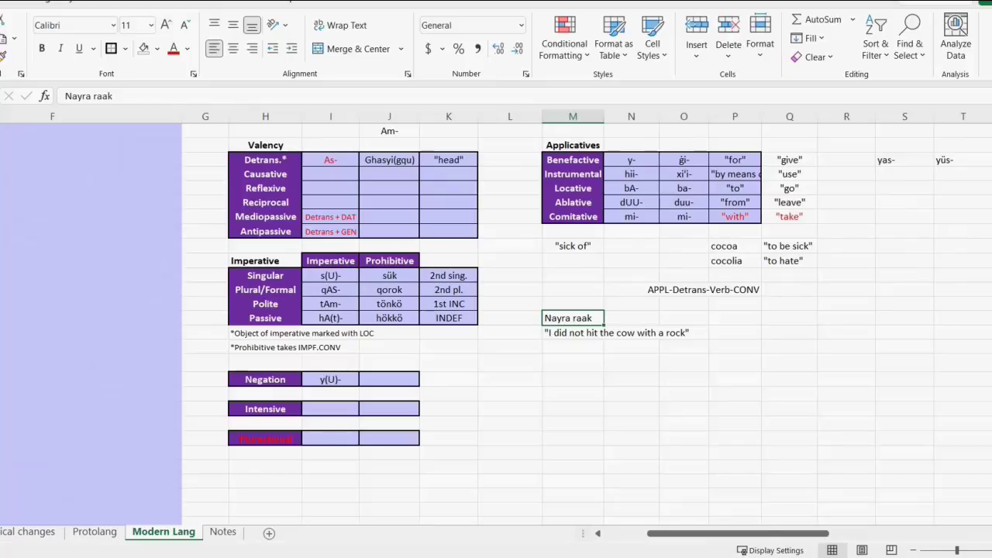
Step: Add the literal rendering "I did not hit-with a rock by the cow" below the example translation
double_click(573, 347)
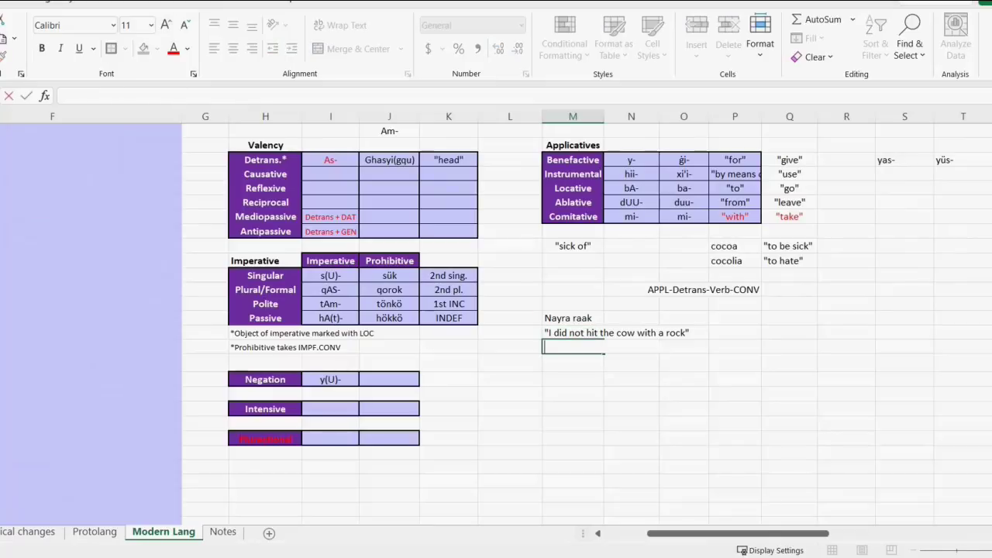
text("I did not hit-with a rock by the cow")
key(Return)
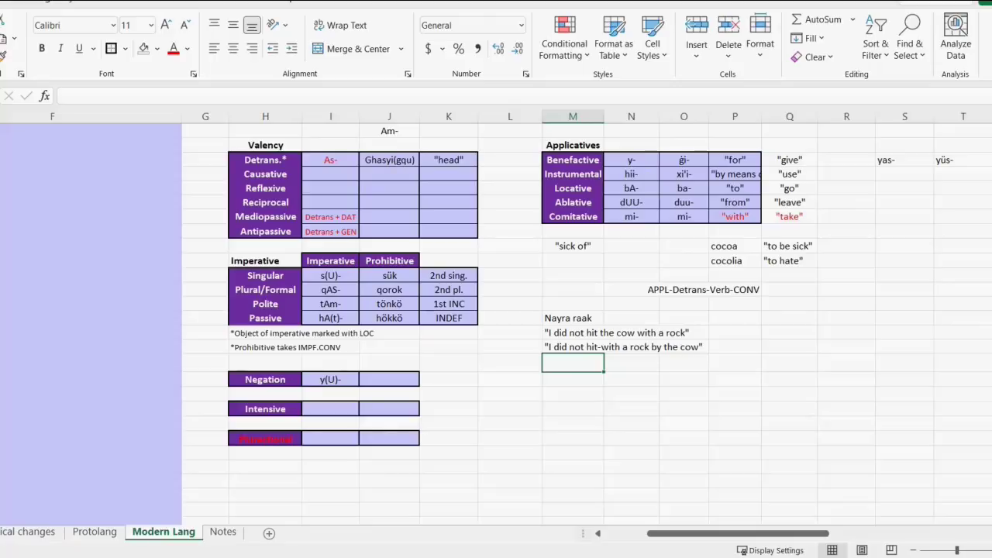
Step: Prefix the example's verb with the instrumental "hii-" and insert the accusative "irnüssë", giving "Nayra irnüssë hiiraak"
click(573, 319)
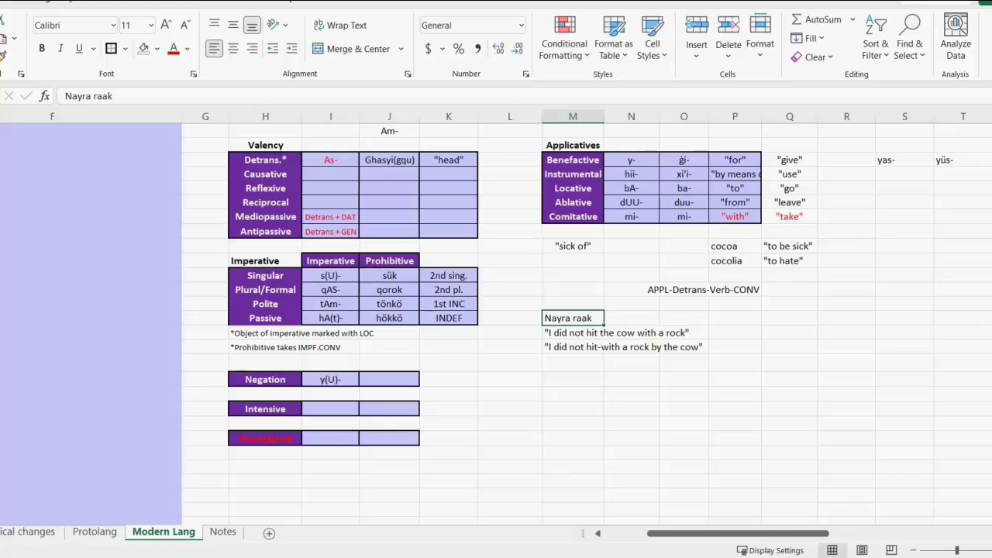
text(hii)
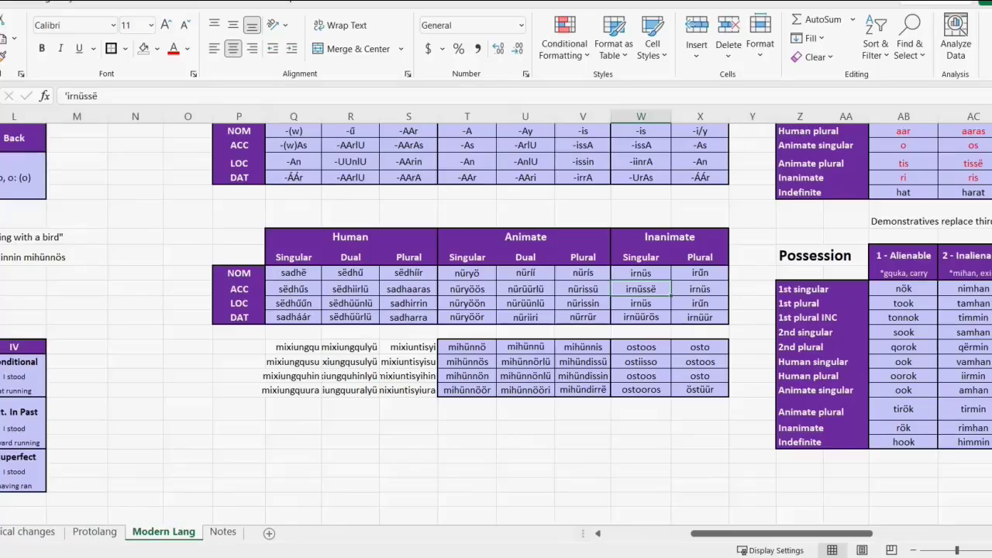
drag(98, 95, 66, 95)
key(Escape)
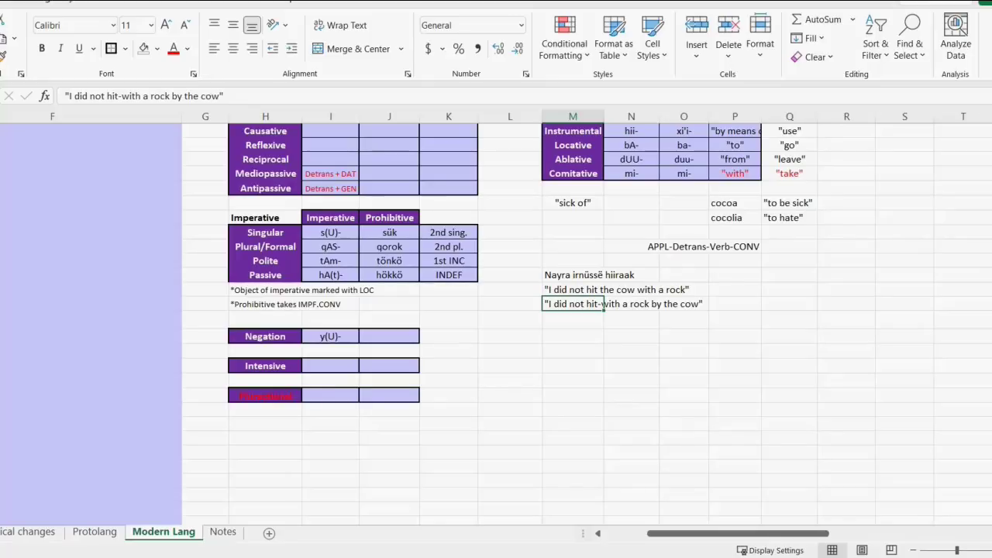
Step: Insert the dative "nüryöör" before "irnüssë" in the example and add the variant "Nay nüryöör irnüssë yühiiraak" above it
scroll(496, 317, right, 3)
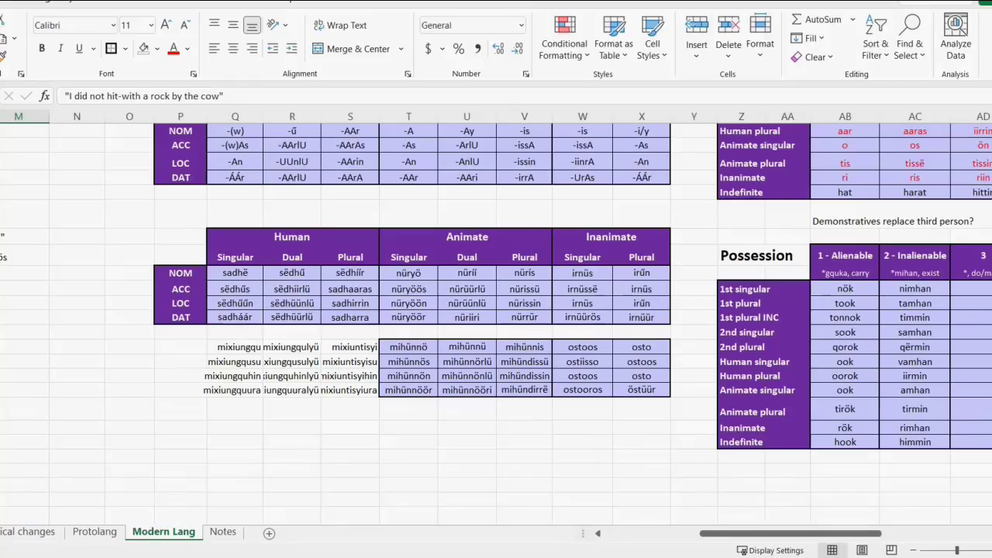
click(408, 317)
drag(103, 96, 66, 96)
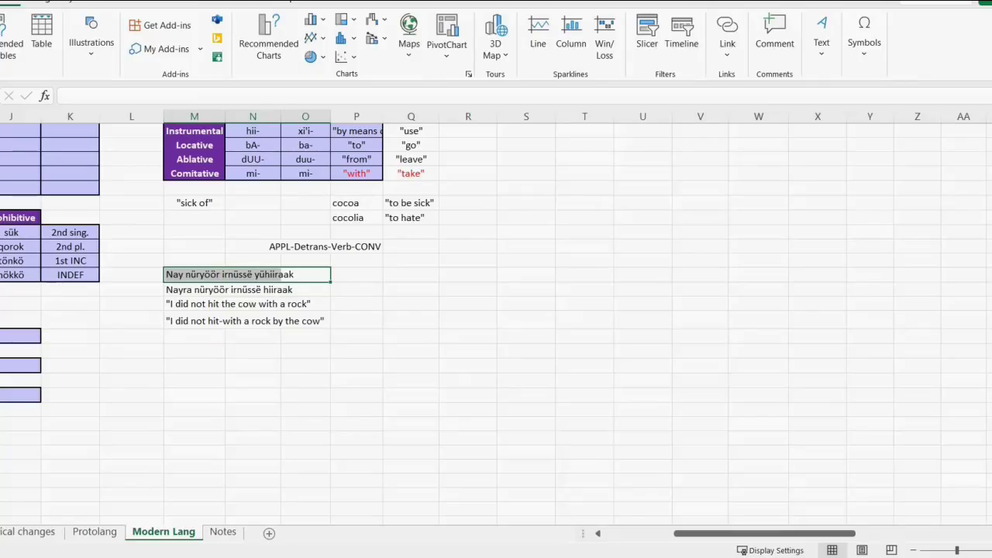
Step: Add a second example below, "I did not hit the cow with something", with "Nay nüryöör irnüssë yühiirraak" above the translation
scroll(194, 308, down, 1)
click(194, 309)
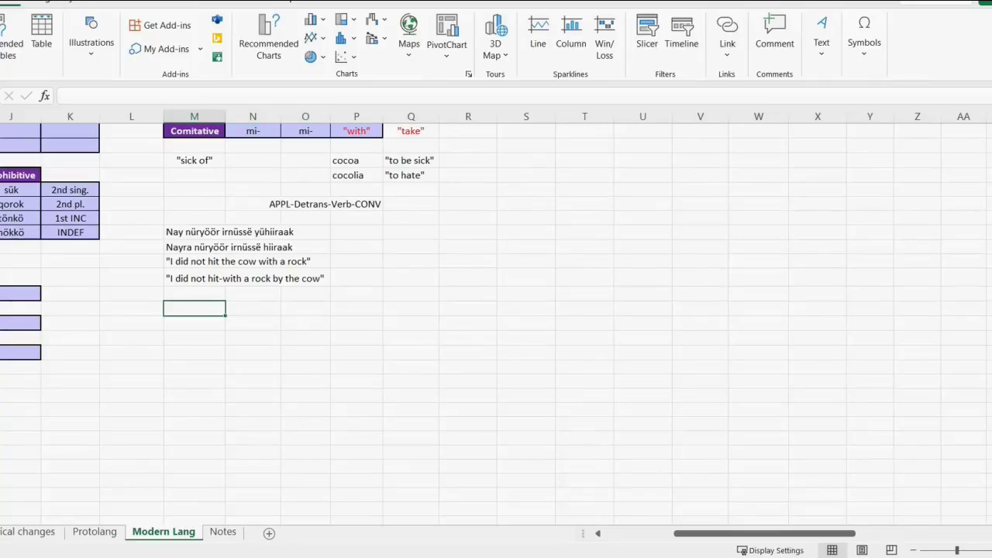
text(")
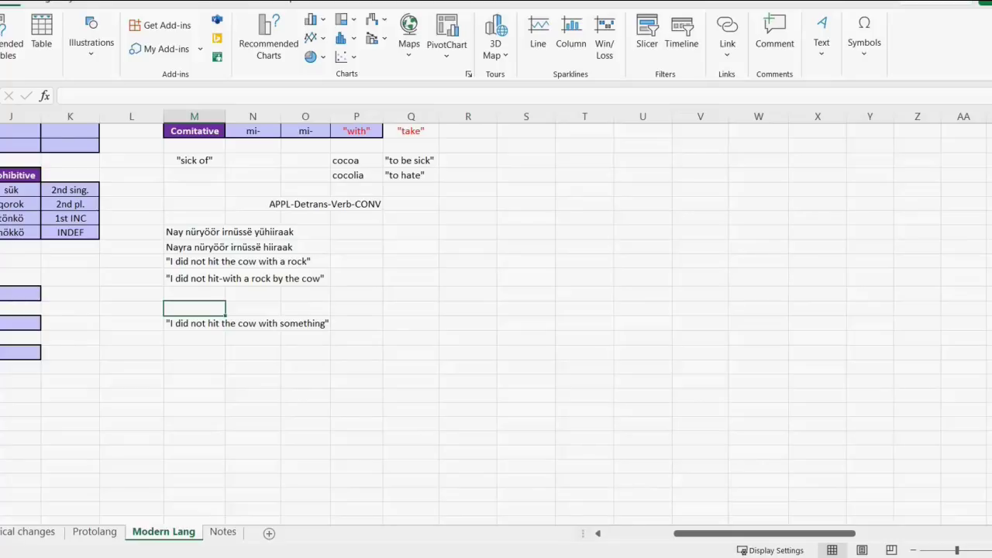
text(Nay nüryöör irnüssë yühiiraak)
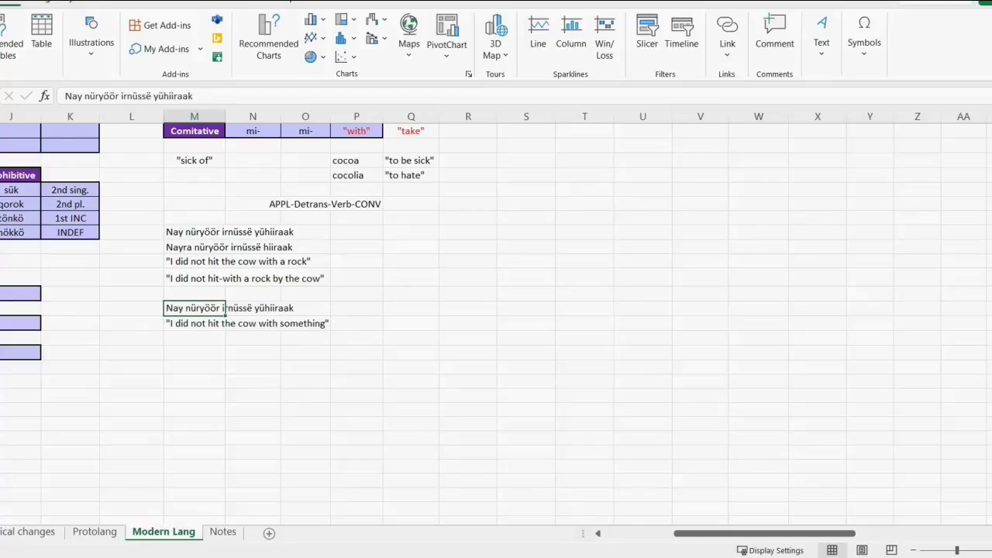
double_click(224, 308)
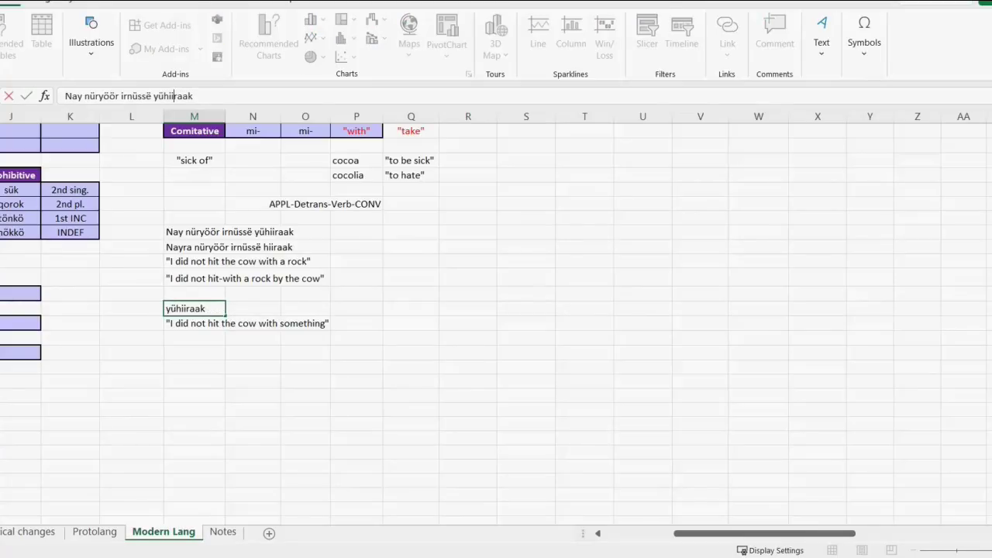
key(Escape)
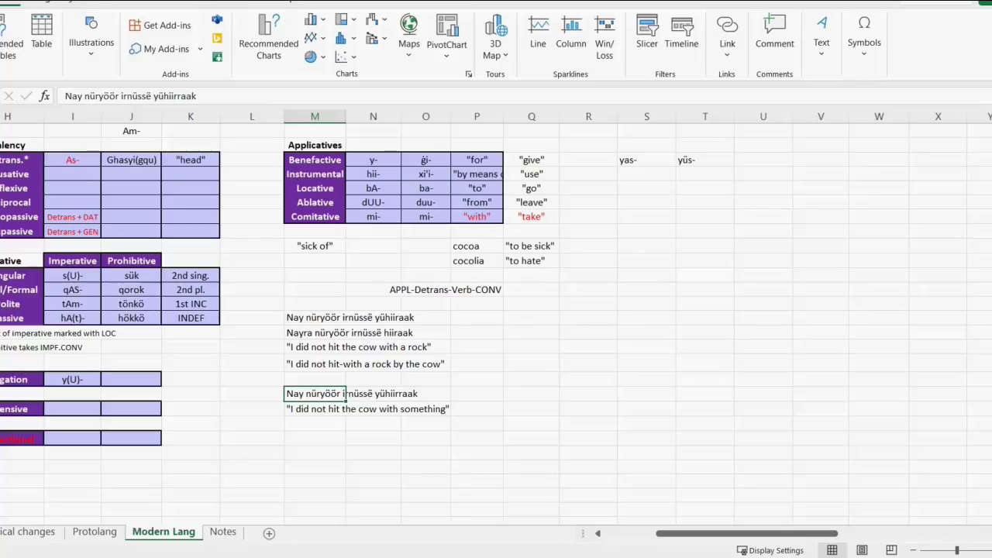
Step: Remove "irnüssë" from the second example and add a third, "Nay nüryöör yühiirraak", with the translation "I was not hit with something by the cow"
click(72, 217)
scroll(496, 310, left, 3)
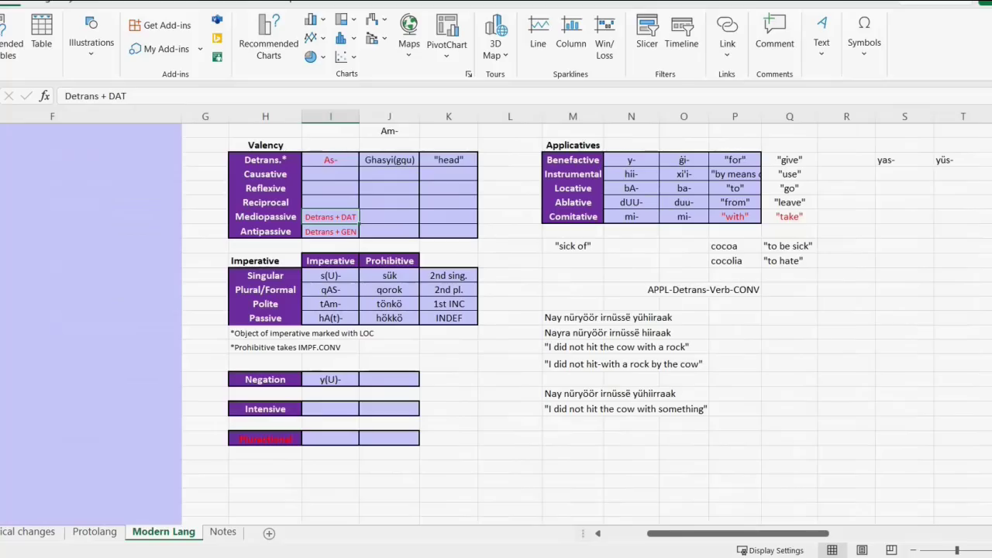
scroll(496, 310, right, 3)
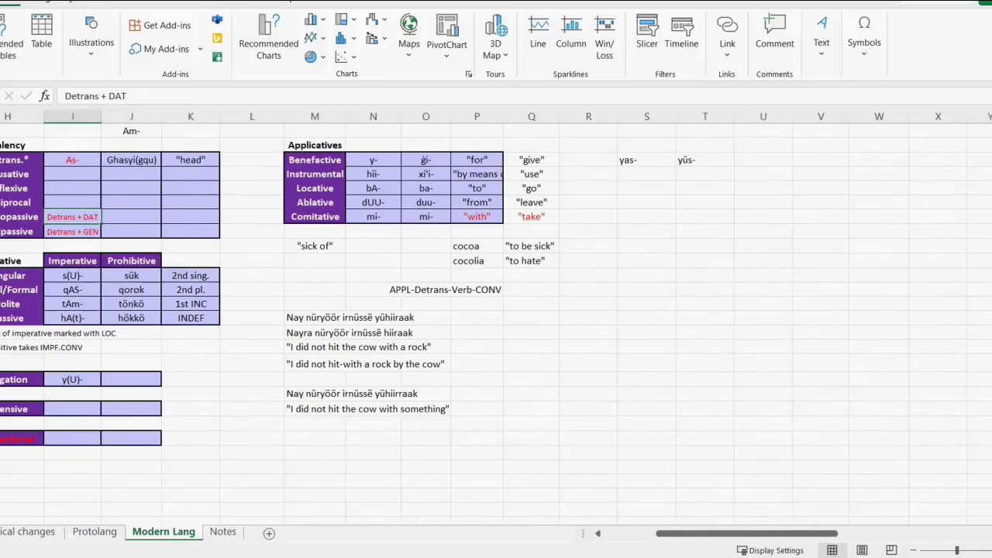
click(314, 423)
text(")
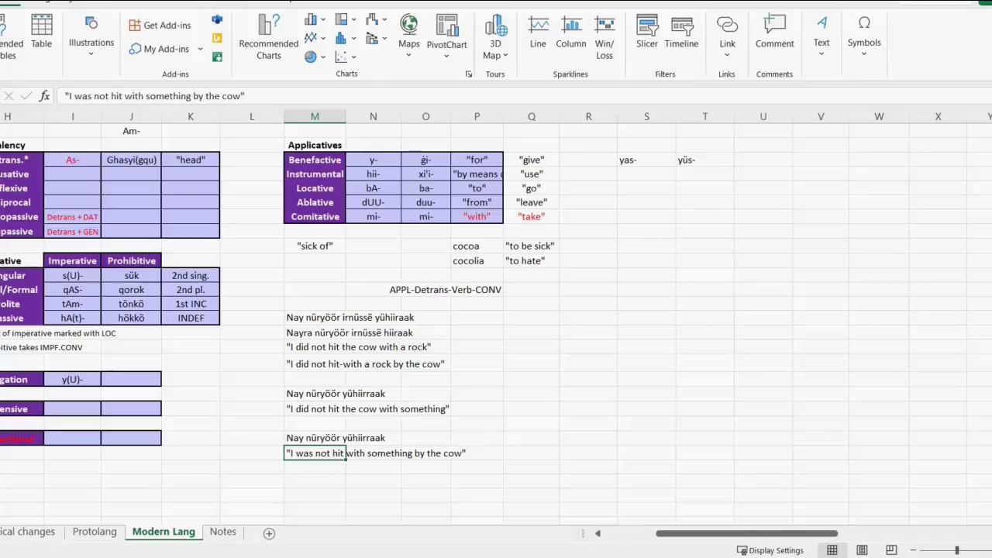
Step: Check the antipassive marking and change the second example's "nüryöör" to the genitive "nüryöös", giving "Nay nüryöös yühiirraak"
click(315, 394)
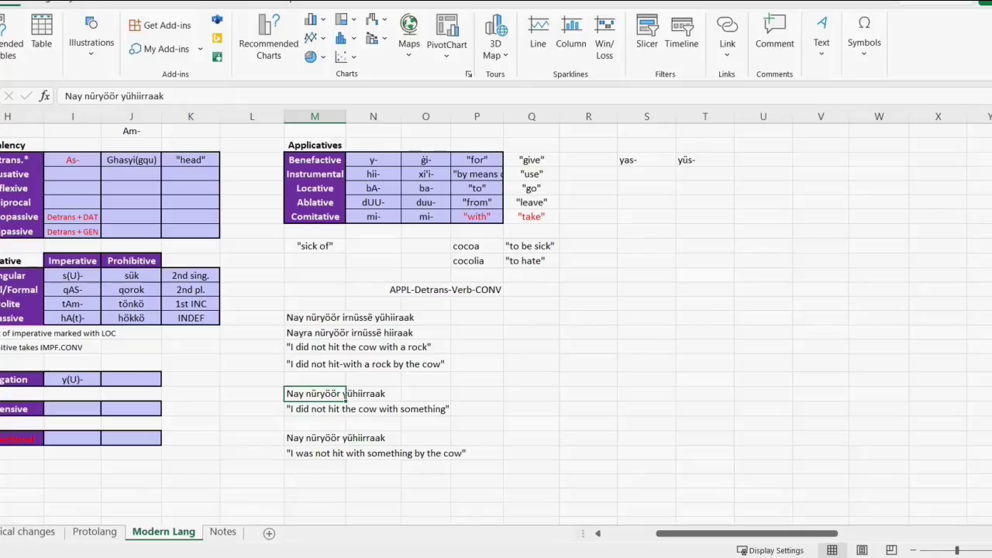
scroll(496, 325, left, 2)
click(331, 231)
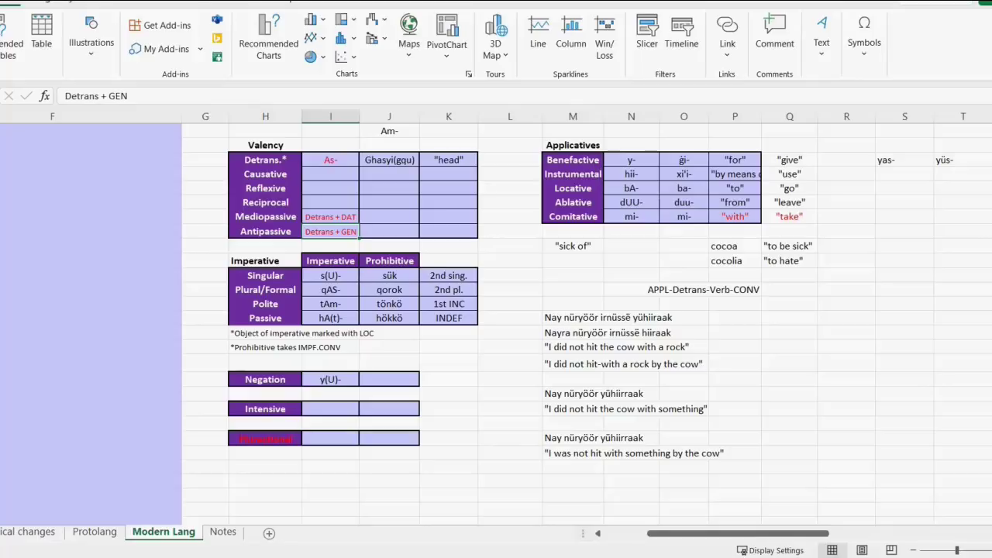
scroll(496, 310, right, 3)
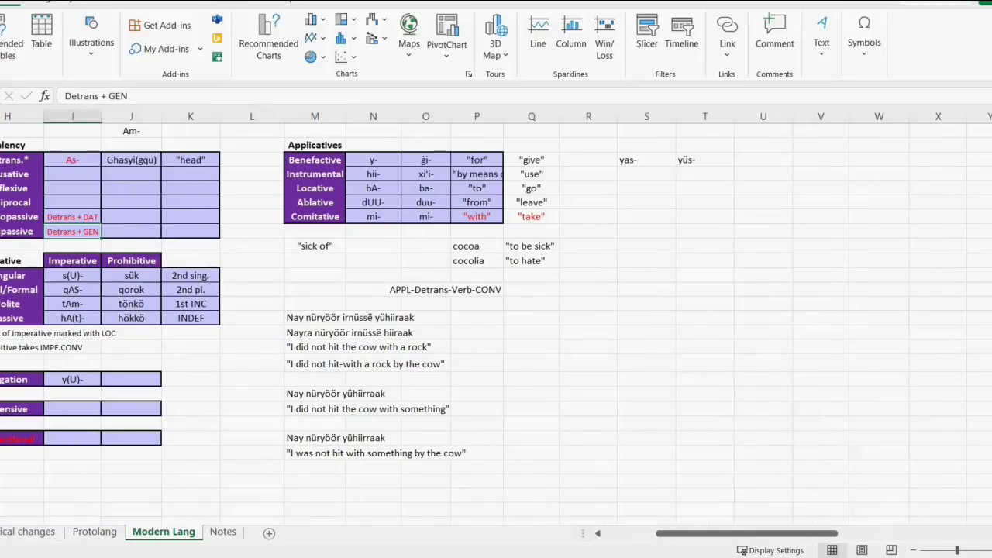
click(345, 394)
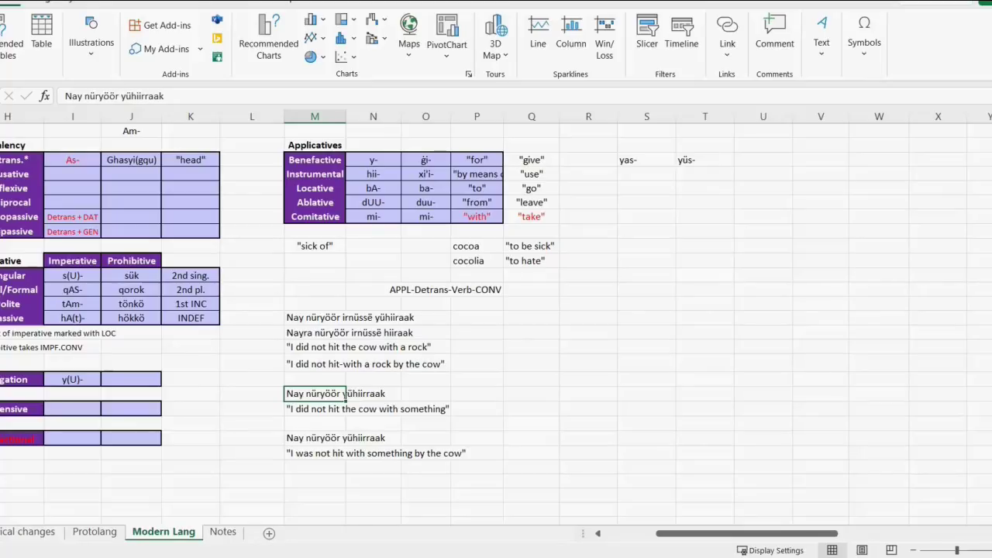
scroll(496, 310, down, 2)
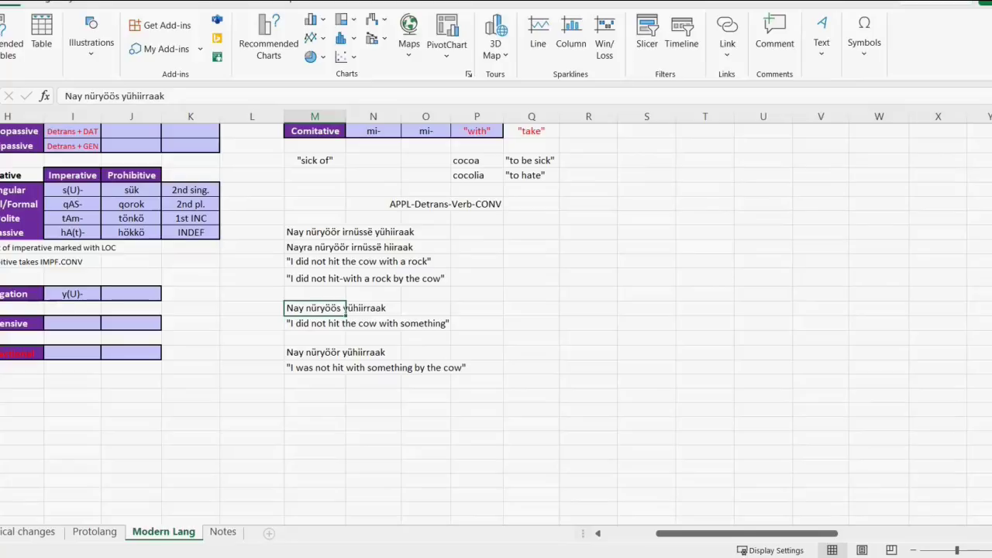
Step: Insert a copy of the "I did not hit the cow with something" example below it, with the sentence "Nay nüryöös irnüssë yühiirraak"
click(315, 367)
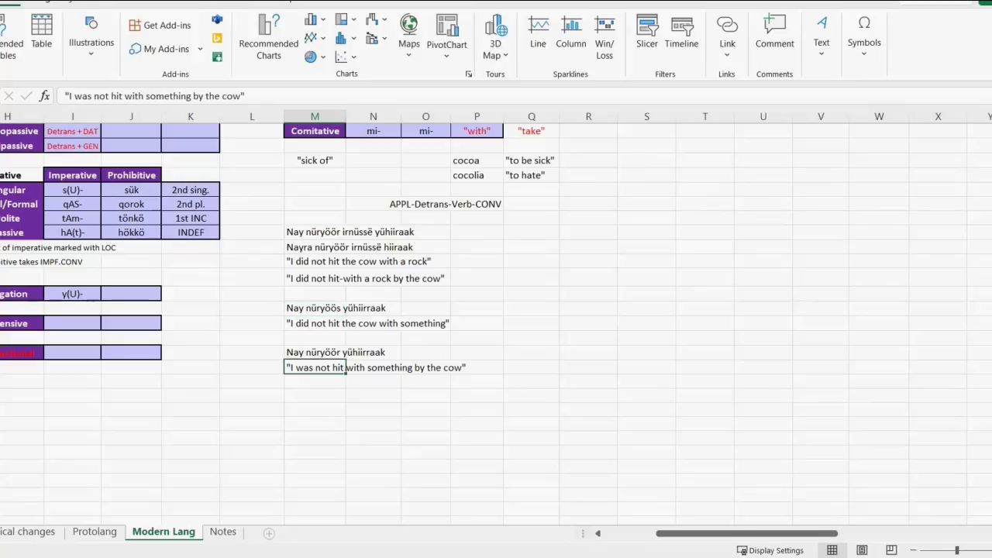
click(315, 323)
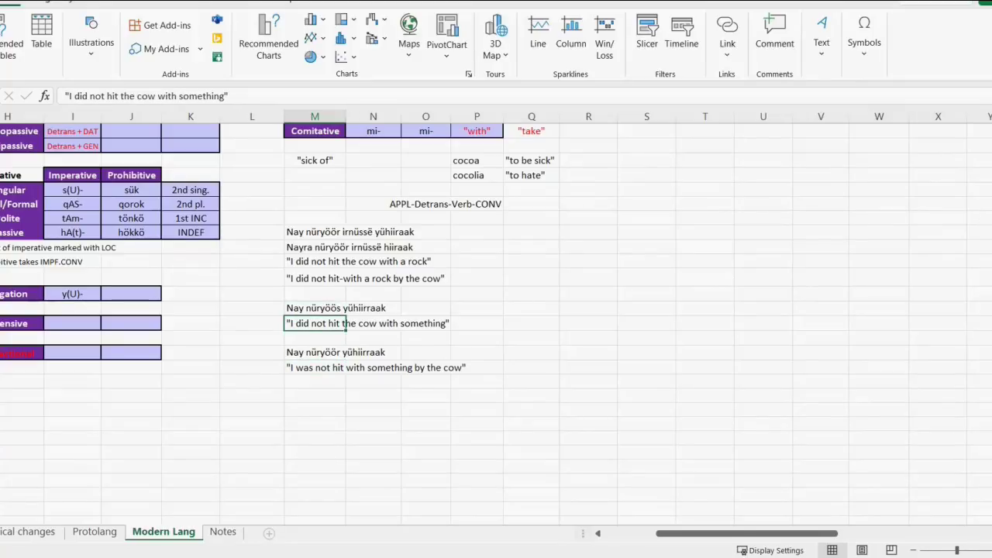
scroll(73, 188, up, 1)
click(73, 189)
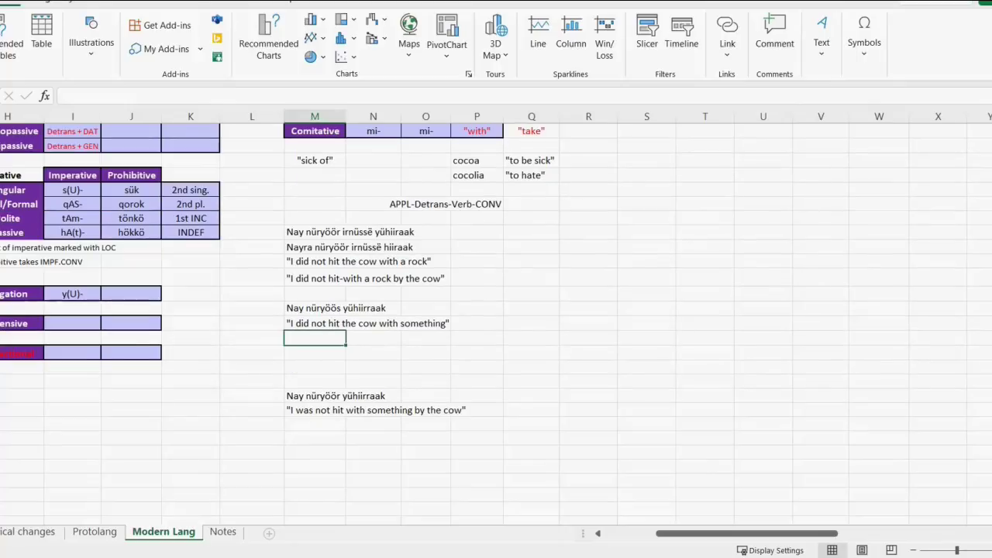
drag(315, 308, 477, 323)
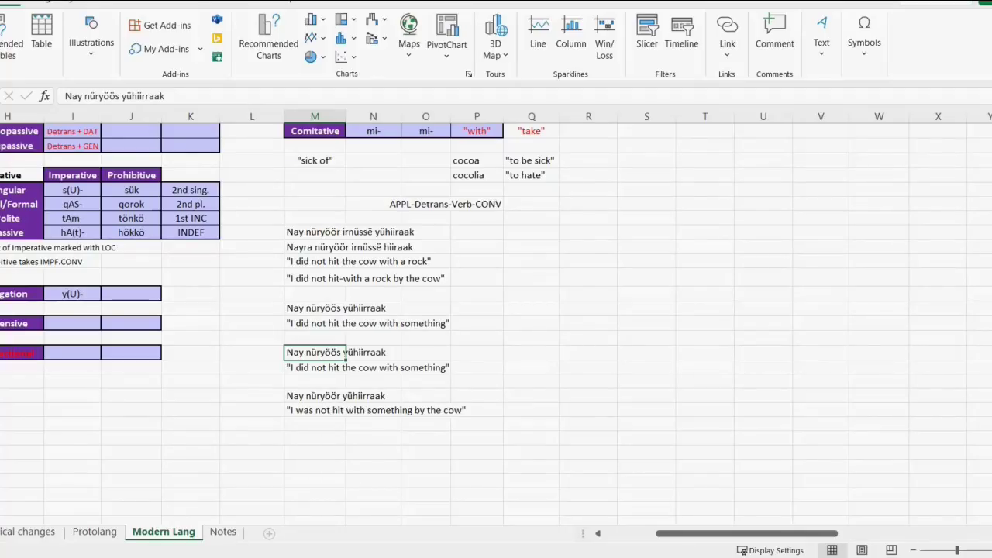
key(ctrl+z)
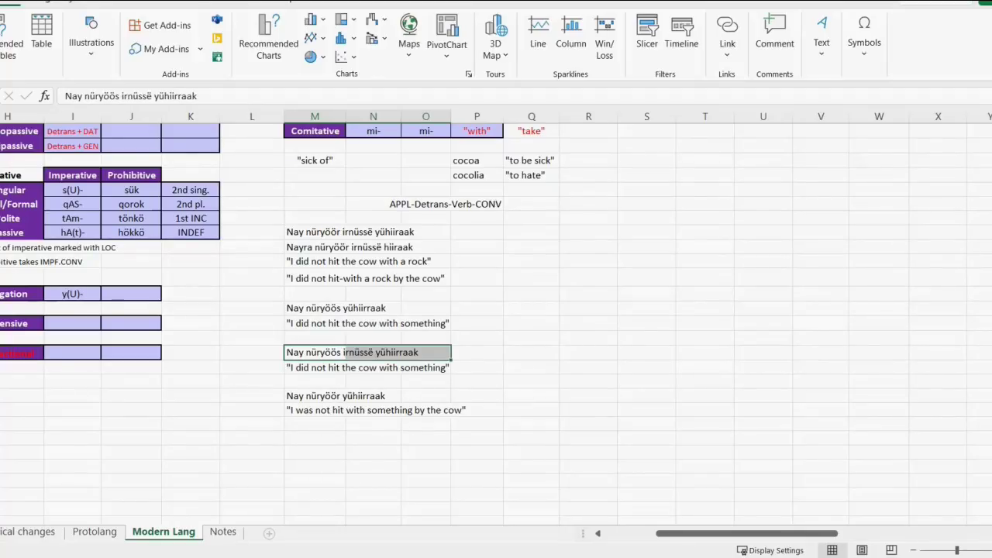
click(315, 353)
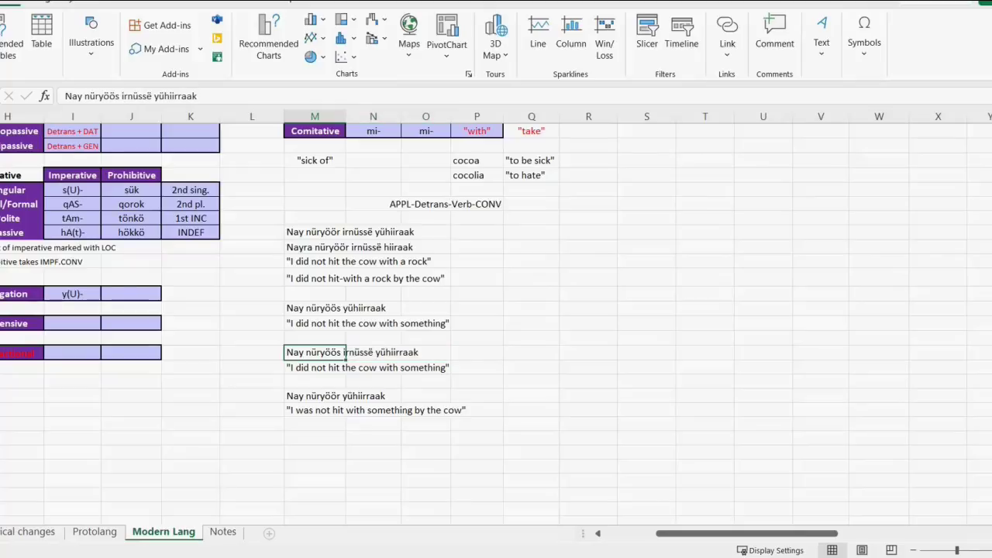
click(531, 352)
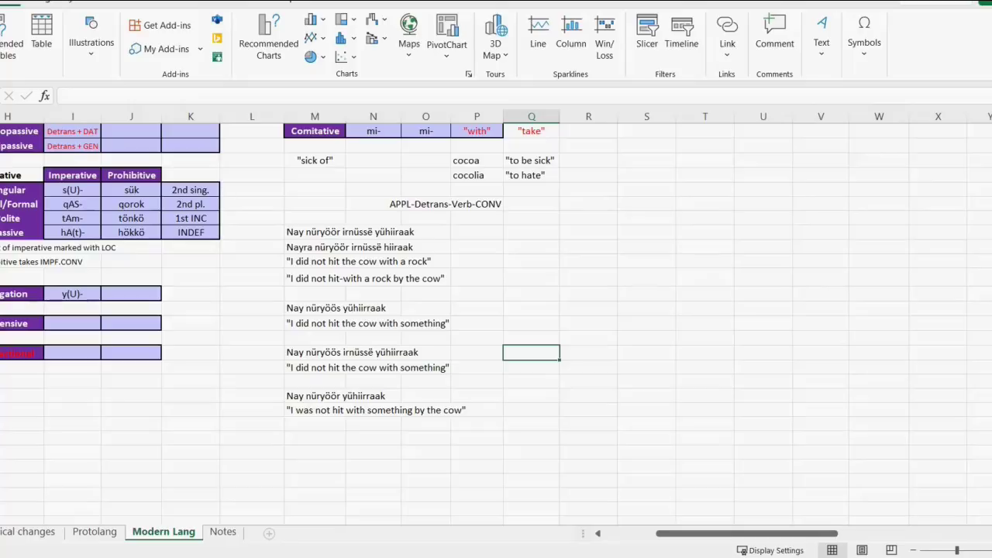
Step: Add the example "Nay irnüürös yühiirraak" with the translation "I was not hit with something by the rock" above the last cow example
click(315, 353)
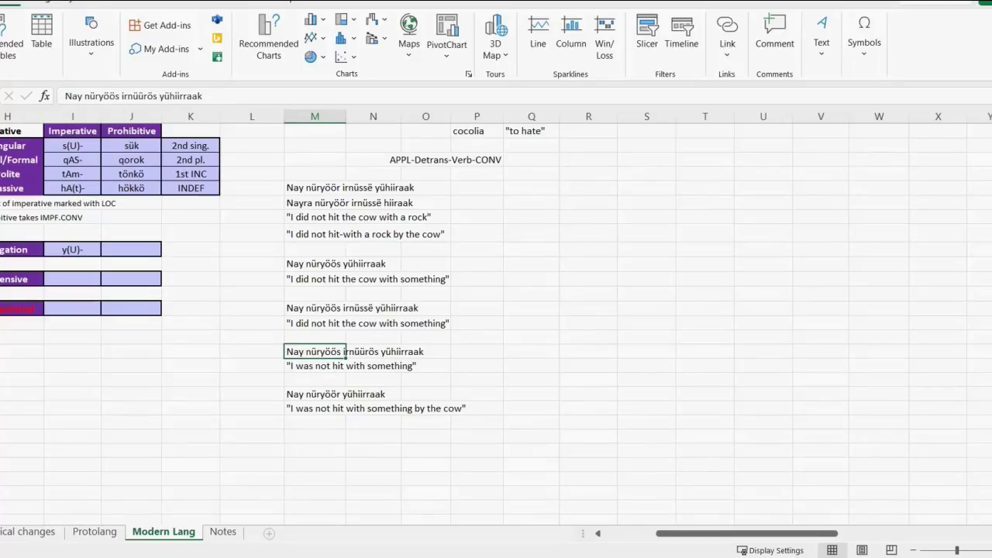
key(Return)
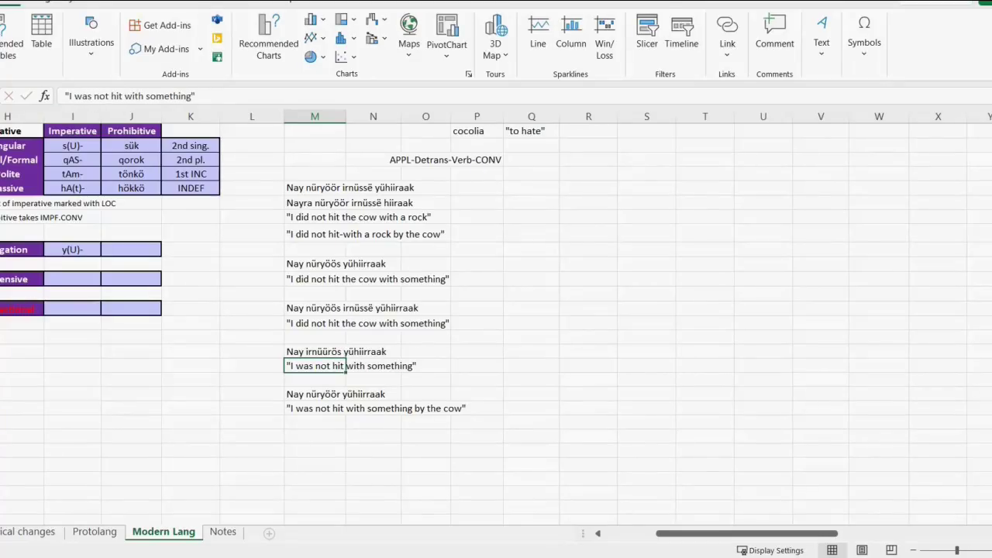
text(by the rock)
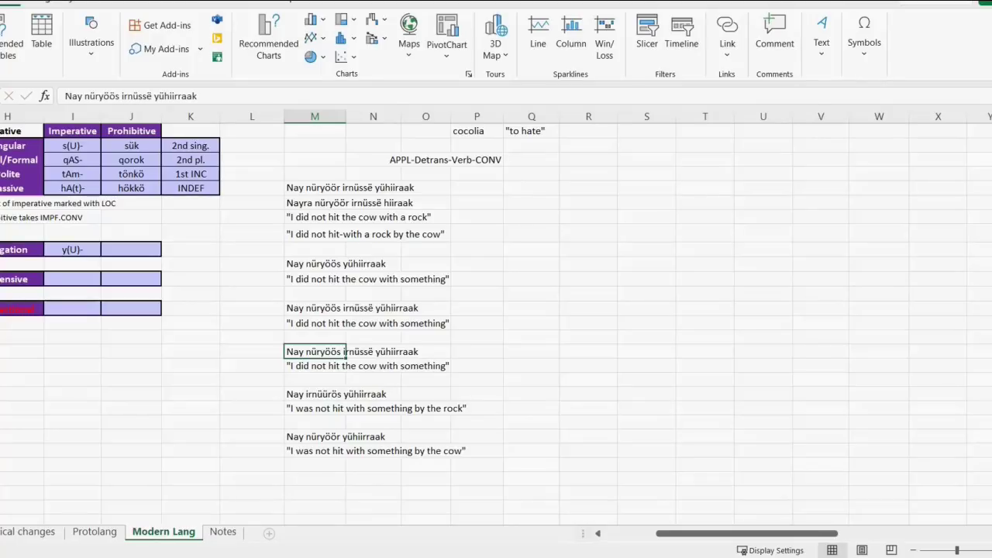
Step: Change the copied example to "Nay nüryöös irnüs yühiirraak" and extend its translation with "with general regards to the rock"
scroll(344, 351, down, 1)
click(152, 96)
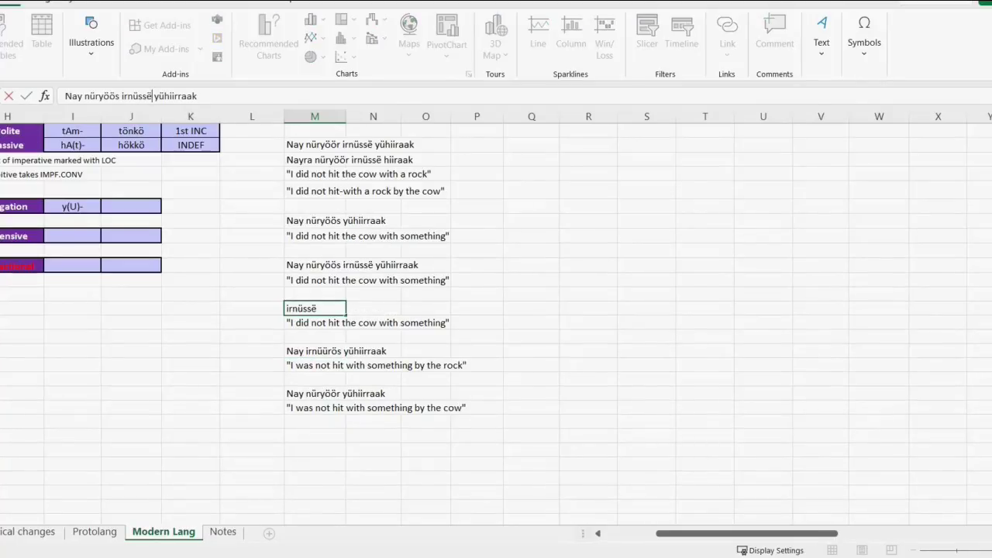
key(BackSpace)
key(BackSpace)
key(Return)
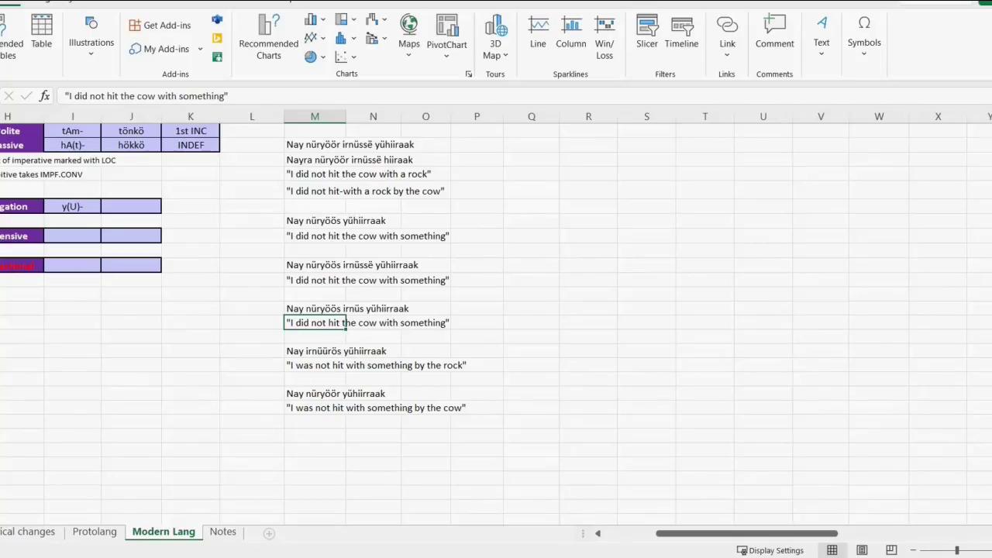
text(with general regards to the rock)
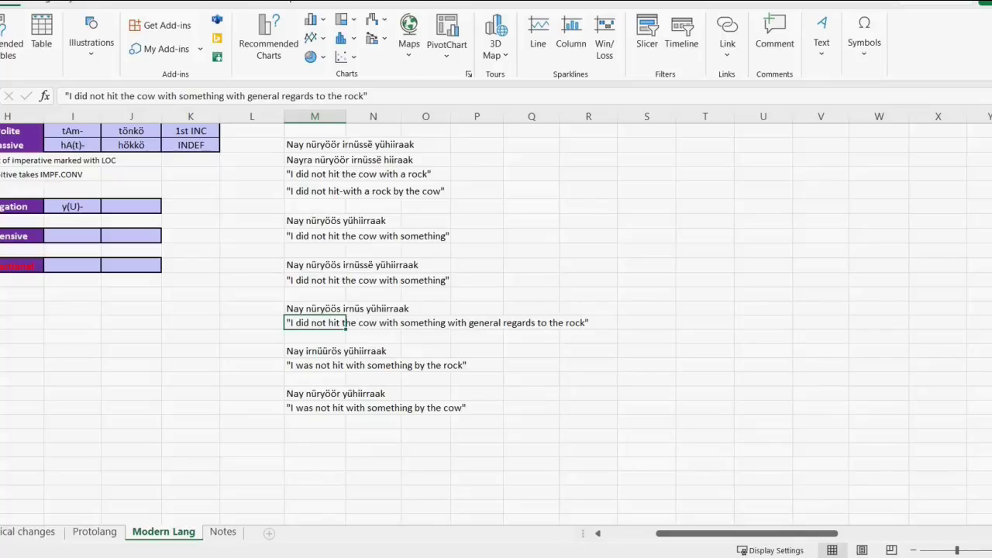
Step: Delete the leftover "irnüssë" example and add "Nay niilwas mürrin" ("I love the child") and "Nay niilwën ërmürrin" ("I love something with general respect to the child")
scroll(315, 379, up, 1)
click(315, 379)
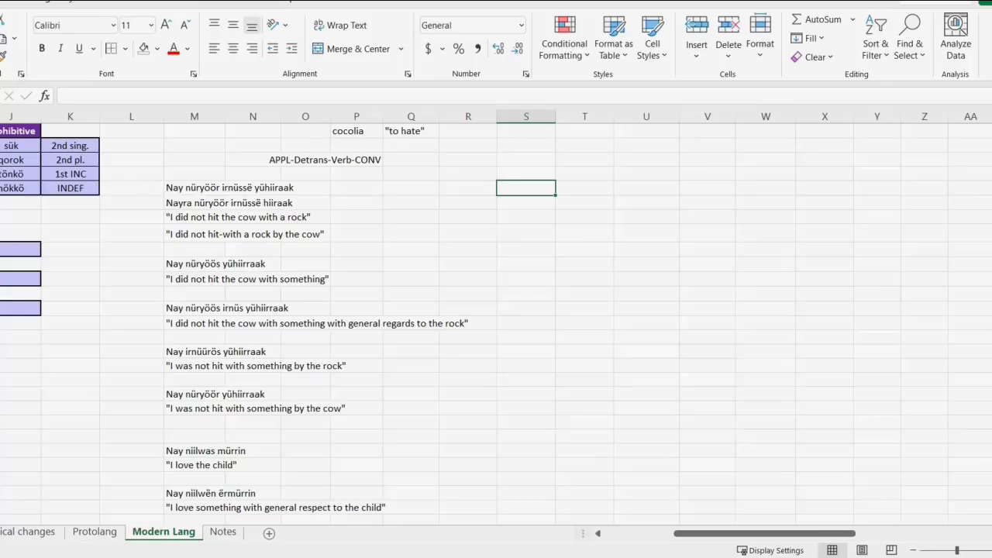
Step: Review the detransitive prefix, the applicative prefixes and the full set of example sentences
click(584, 188)
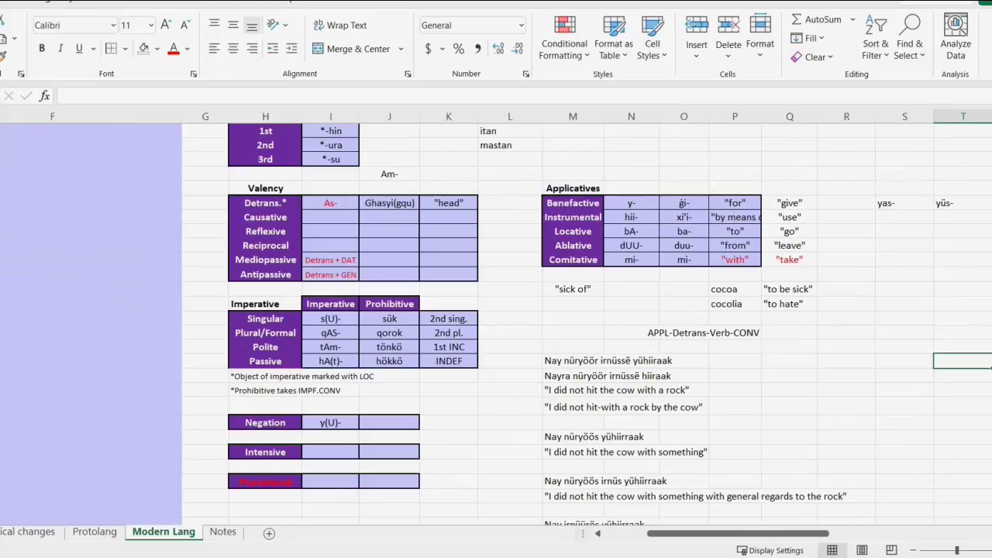
drag(389, 203, 331, 203)
click(331, 203)
drag(631, 203, 632, 246)
click(632, 245)
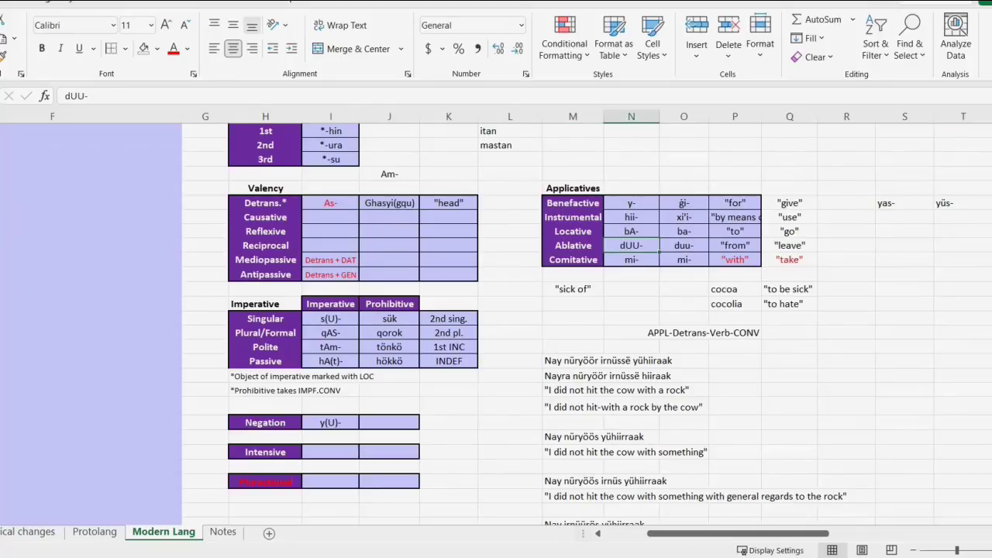
scroll(496, 326, right, 2)
drag(315, 188, 647, 507)
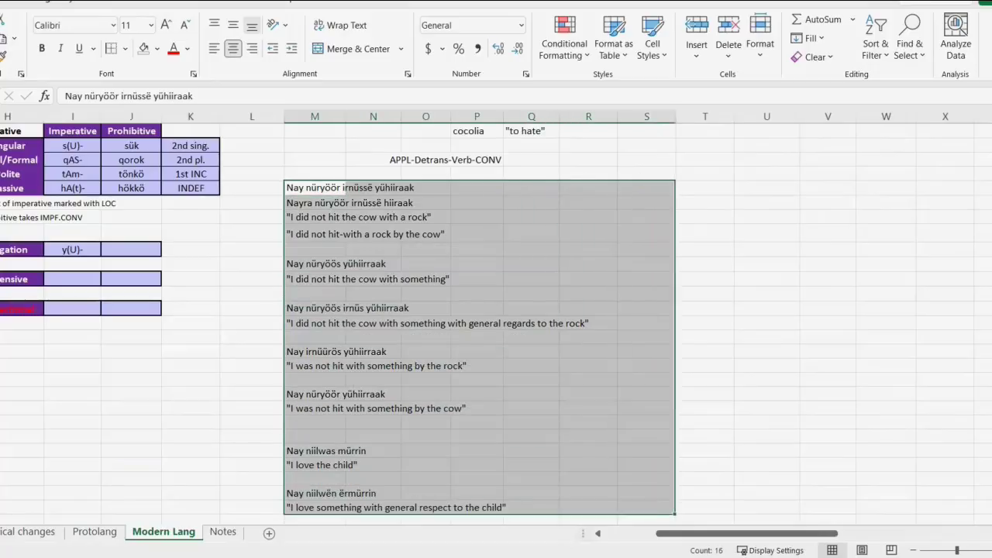
click(588, 188)
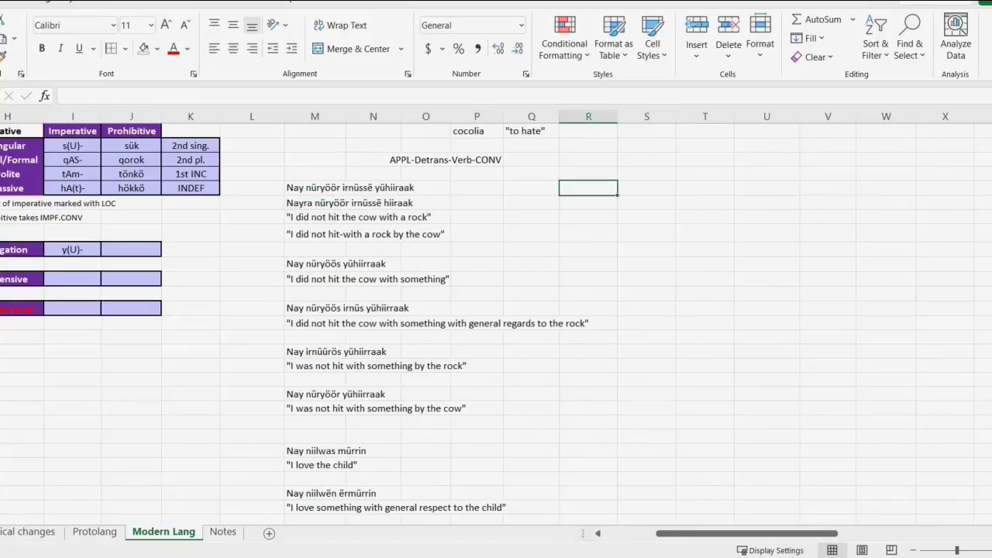
Step: Write "I hit the cow with a rock" in column S, and below it "I DETRANS-hit with a rock" translated as "I hit (something) with a rock"
drag(315, 188, 531, 188)
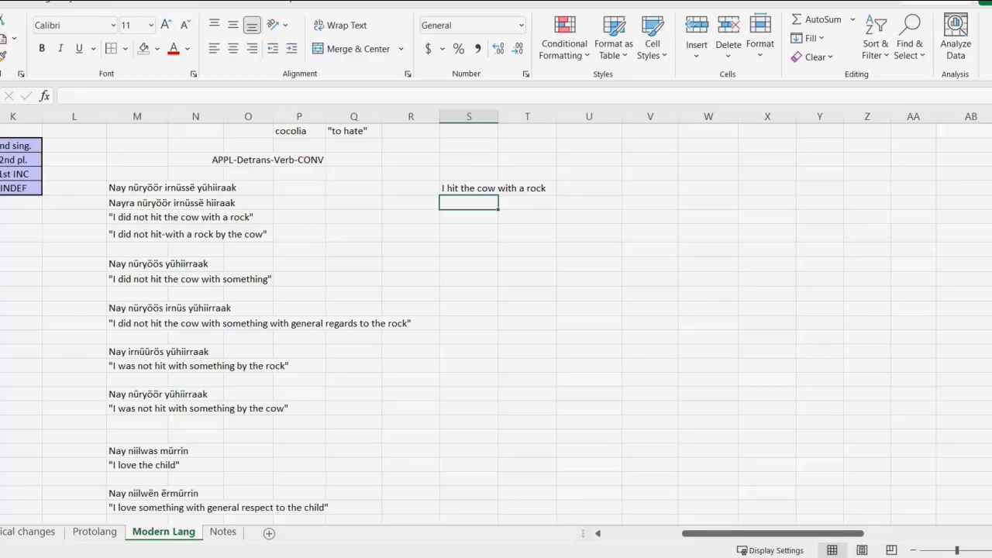
scroll(496, 310, right, 1)
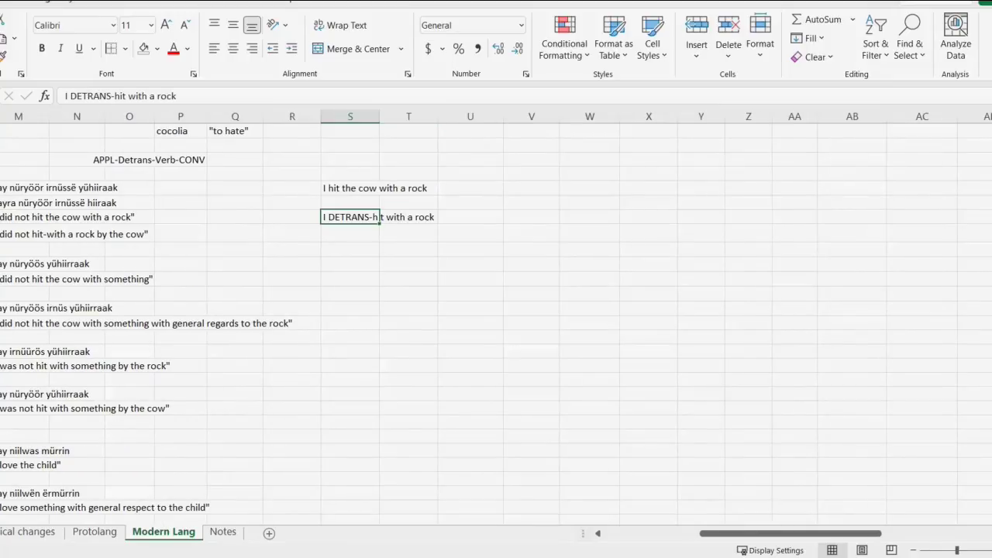
key(Return)
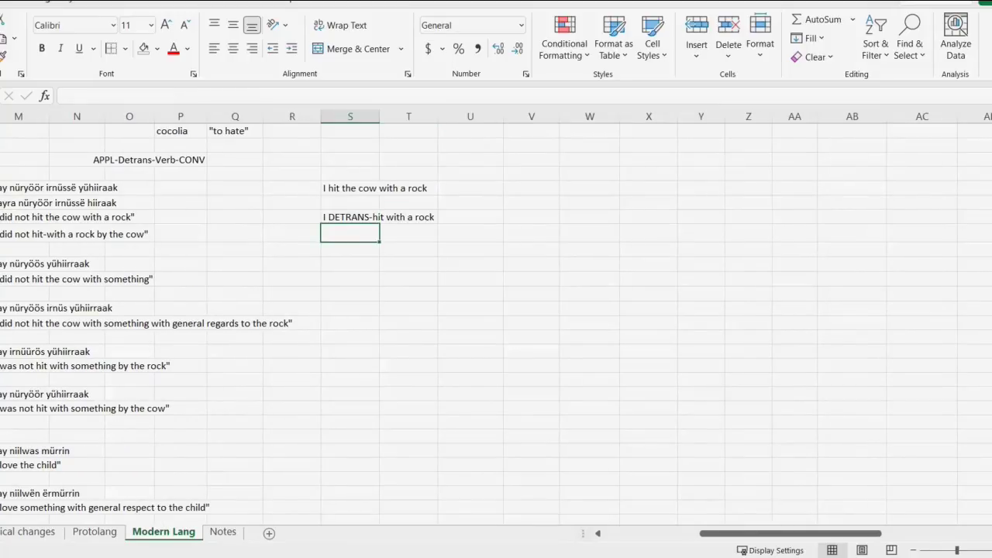
text("I hit (something) with a rock")
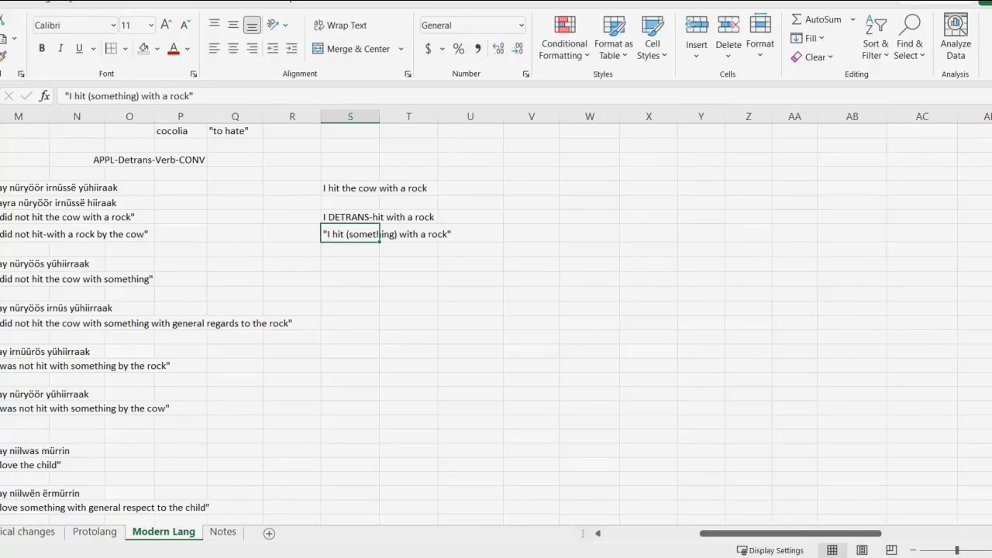
Step: Add the gloss "I APPL-DETRANS-hit a rock-ACC" in column S, below the detransitive example
key(Down)
key(Down)
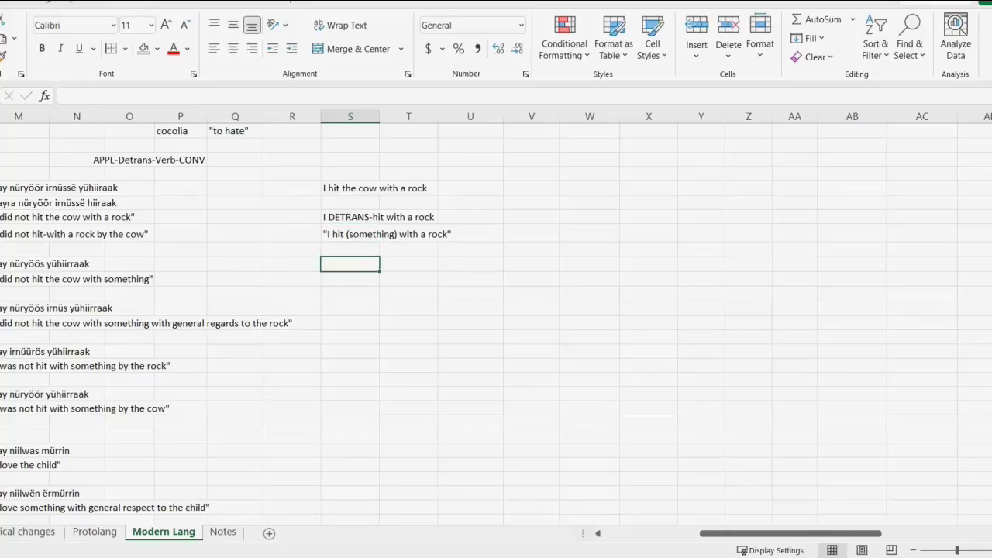
text(I APPL-DETRANS-hit a rock)
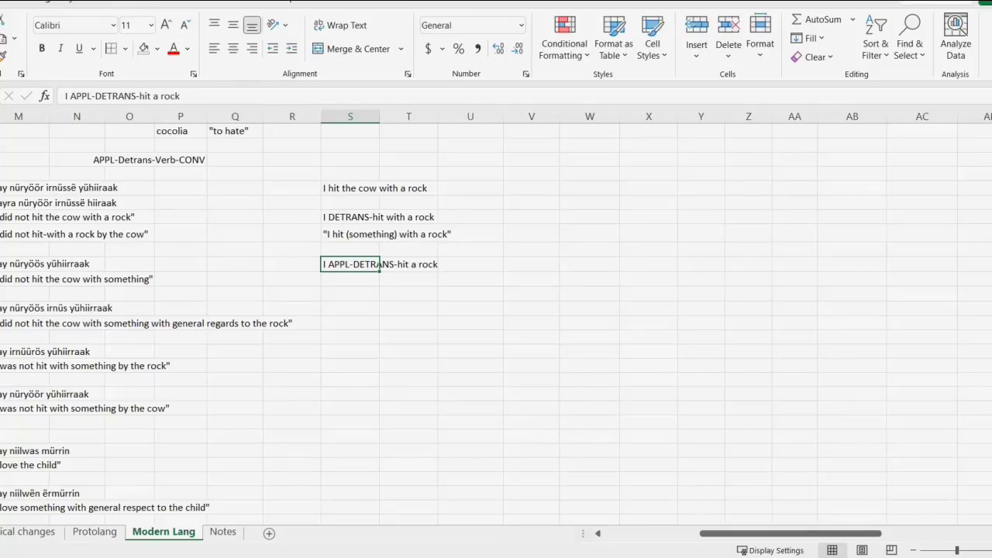
click(185, 96)
text(-ACC)
key(Return)
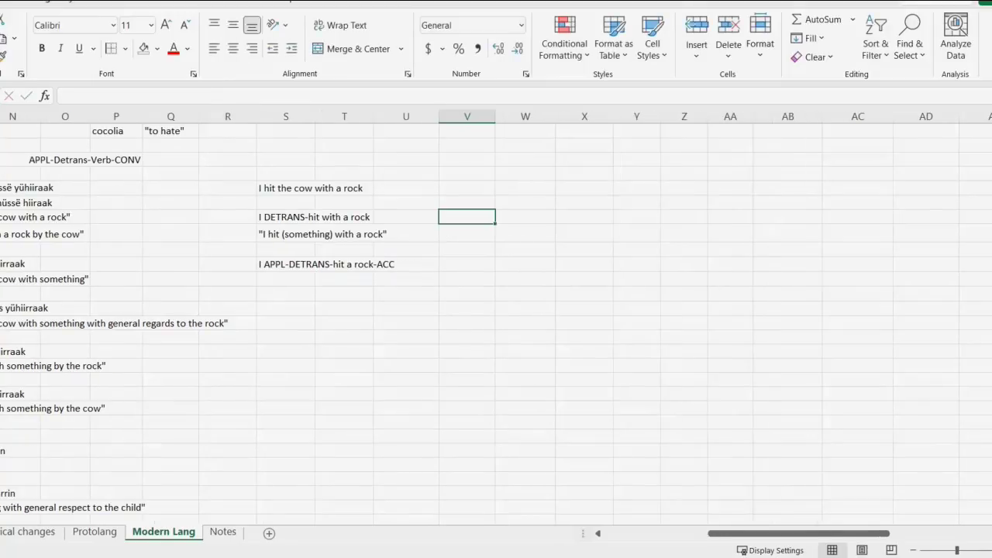
Step: Add the gloss "I APPL-hit with a rock by the cow" in column V with the translation "I hit-with a rock by the cow" below
text(I APPL-hit with a rock by the cow)
key(Return)
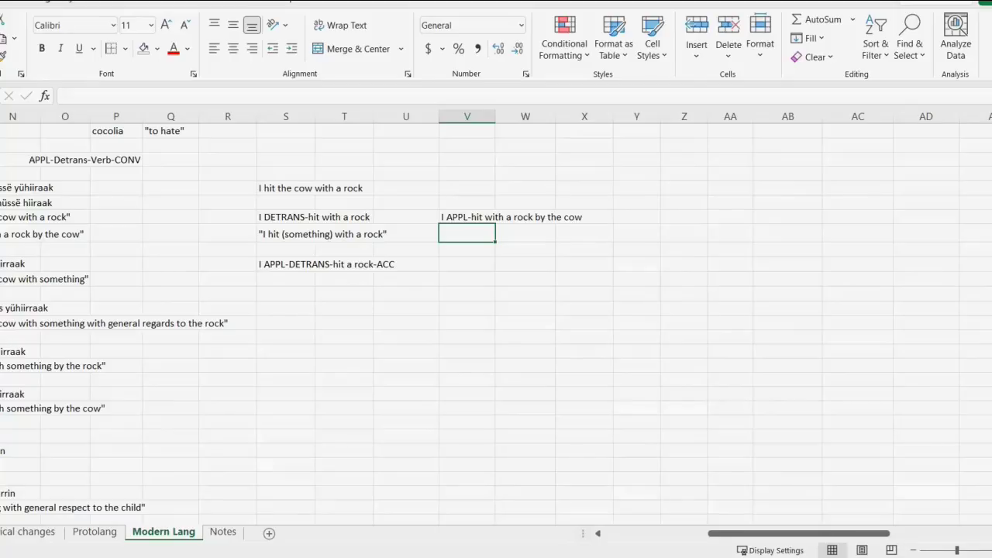
text("I hit-with a rock by the cow")
key(Return)
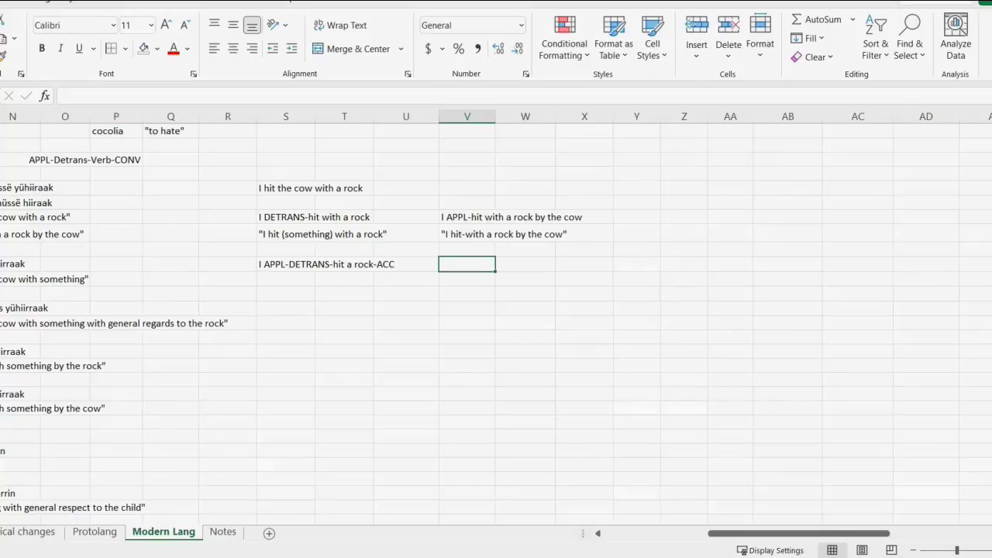
Step: Add the gloss "I APPL-DETRANS-hit by the cow" in column V with the translation "I hit-with something by the cow" below
text(I APPL-DETRANS-hit by the cow)
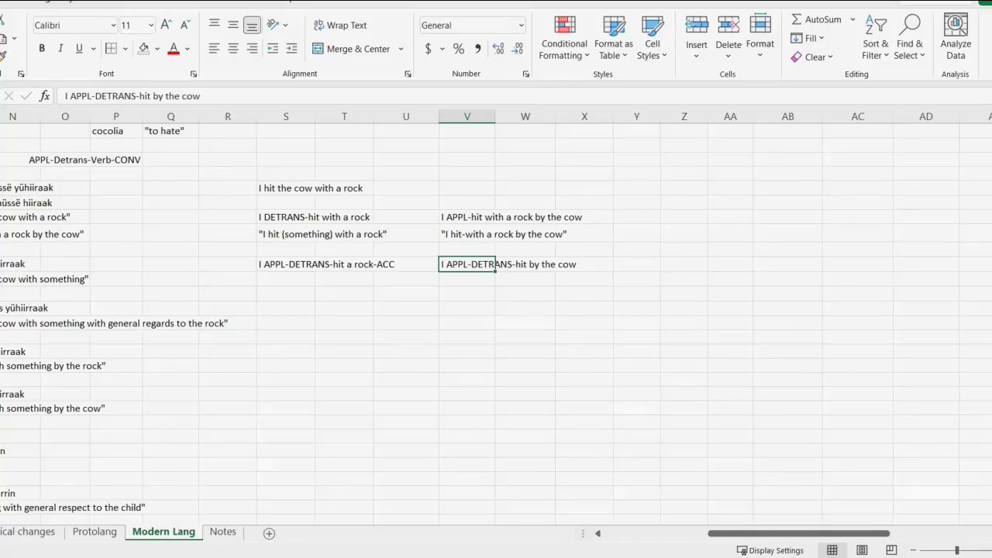
key(Down)
text("I hit-with something by the cow")
key(Return)
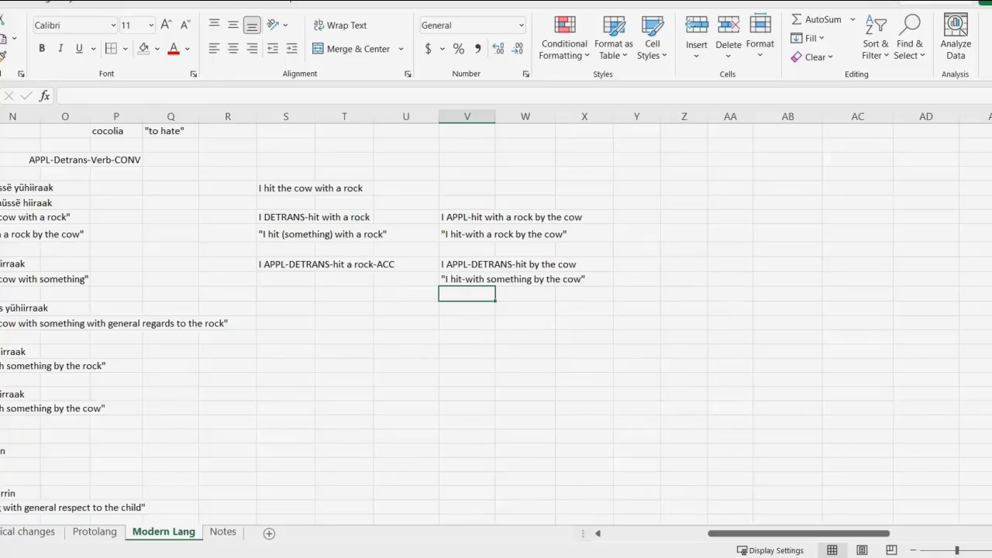
Step: Compare the detransitive example sentences in column S with the applicative ones in column V
click(467, 323)
drag(285, 217, 405, 279)
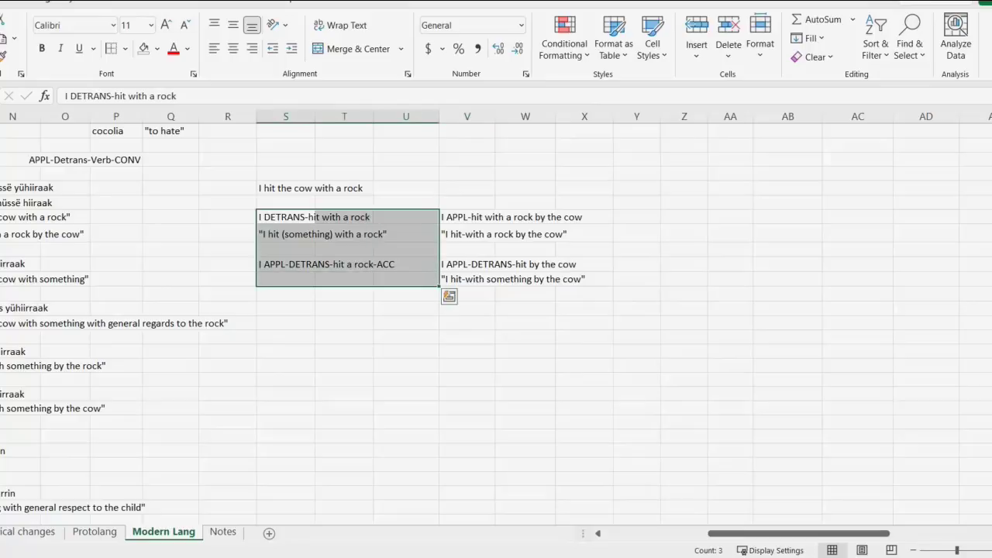
drag(466, 217, 634, 279)
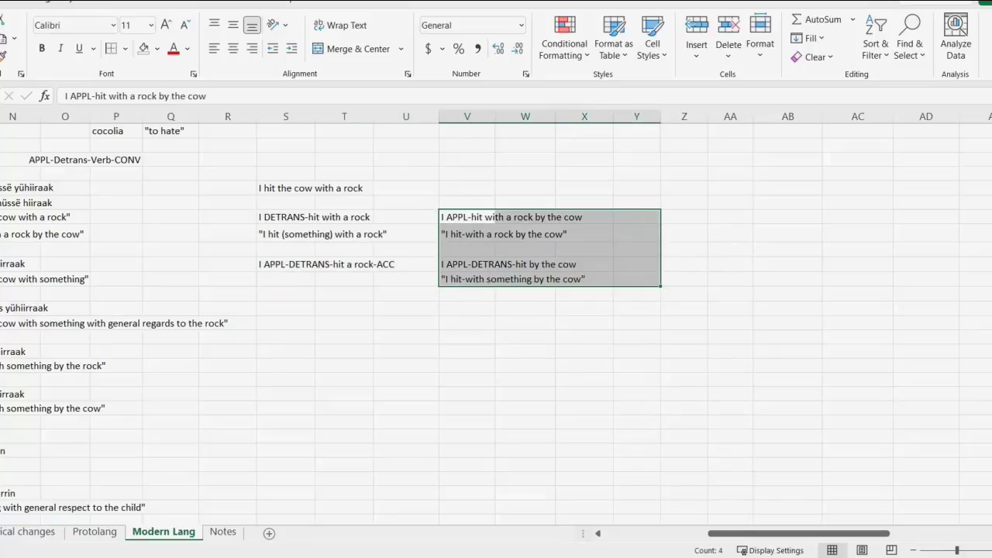
click(465, 279)
click(312, 234)
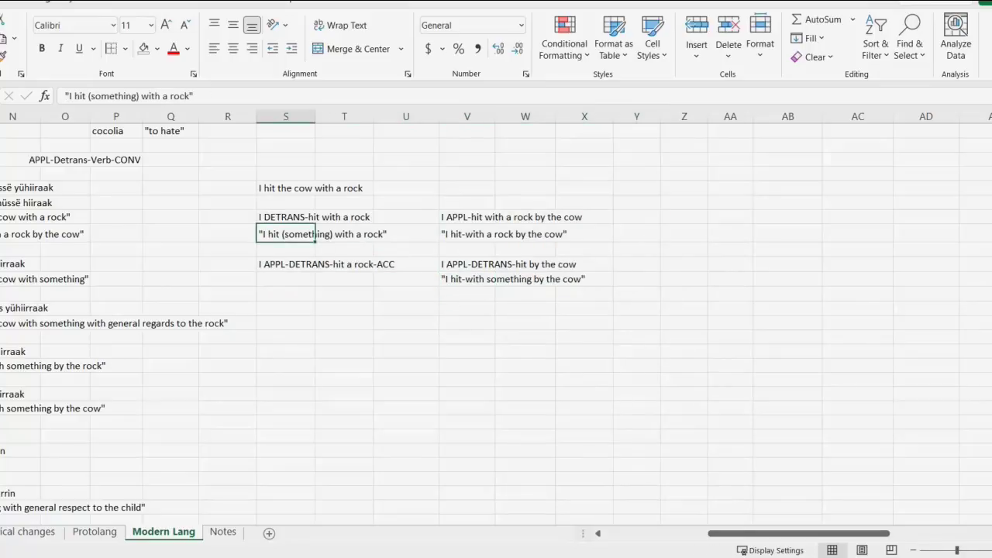
click(487, 279)
click(311, 233)
key(Down)
key(Down)
key(Down)
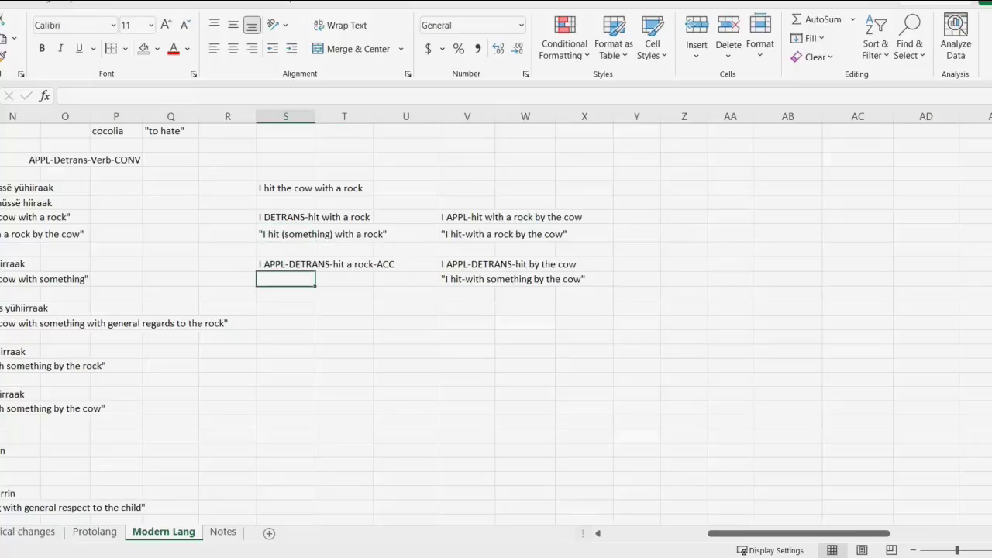
click(466, 265)
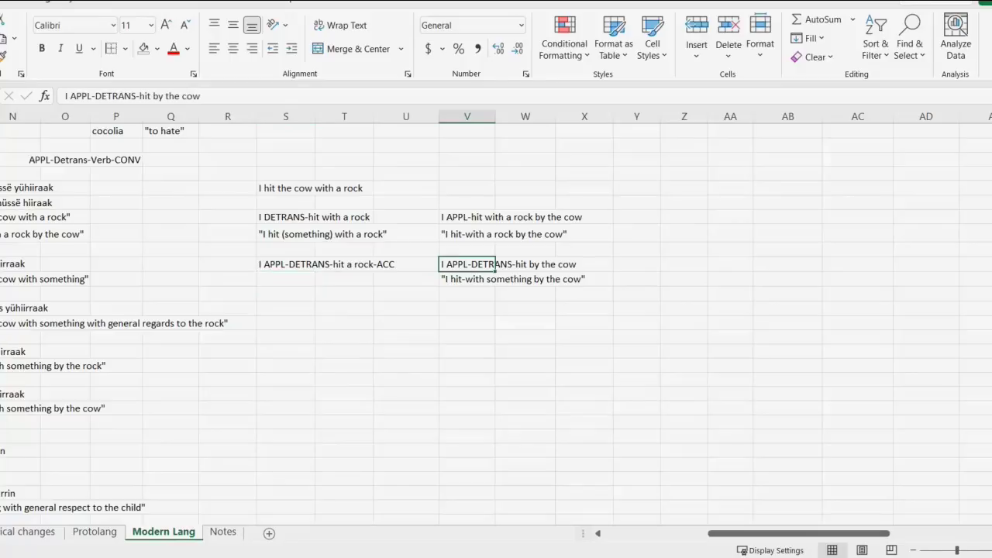
click(466, 294)
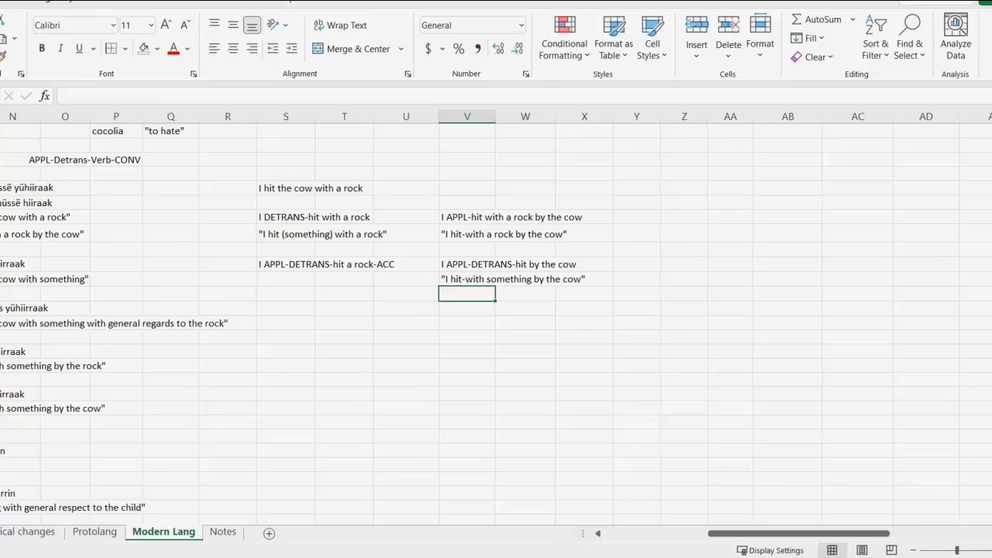
Step: Examine the Notes sheet's table of applicative, impersonal and detransitive combinations, including the reflexive and rock-ACC examples
key(ctrl+Page_Down)
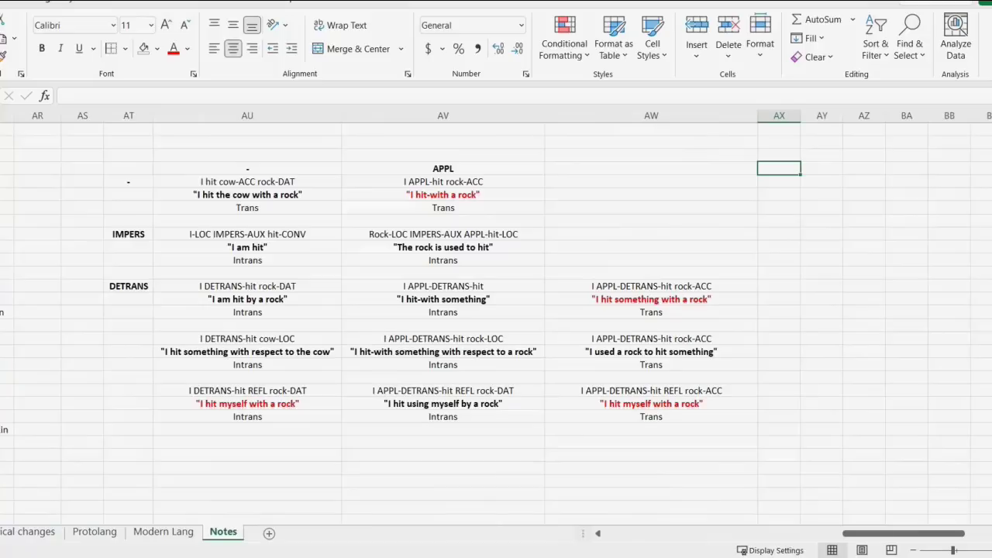
drag(128, 169, 651, 429)
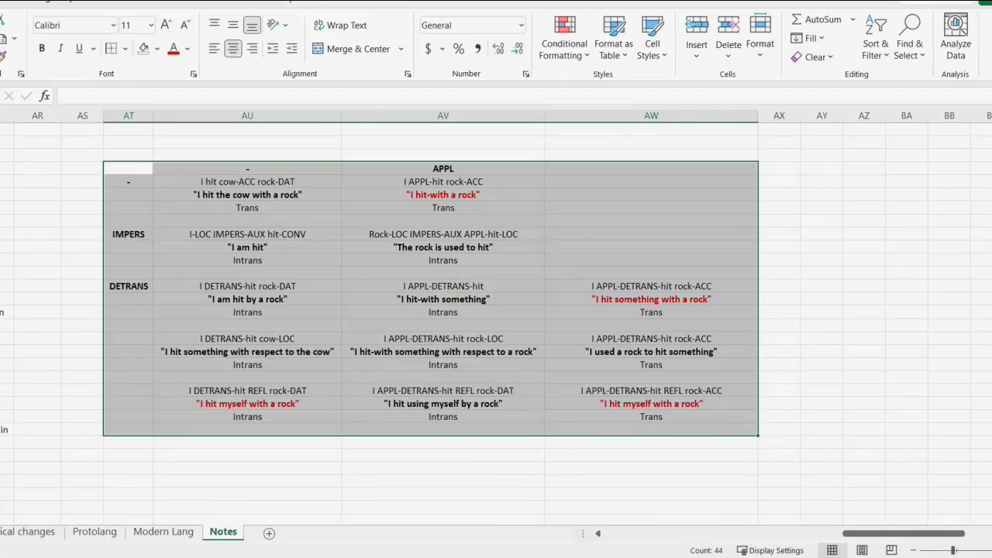
drag(128, 235, 651, 261)
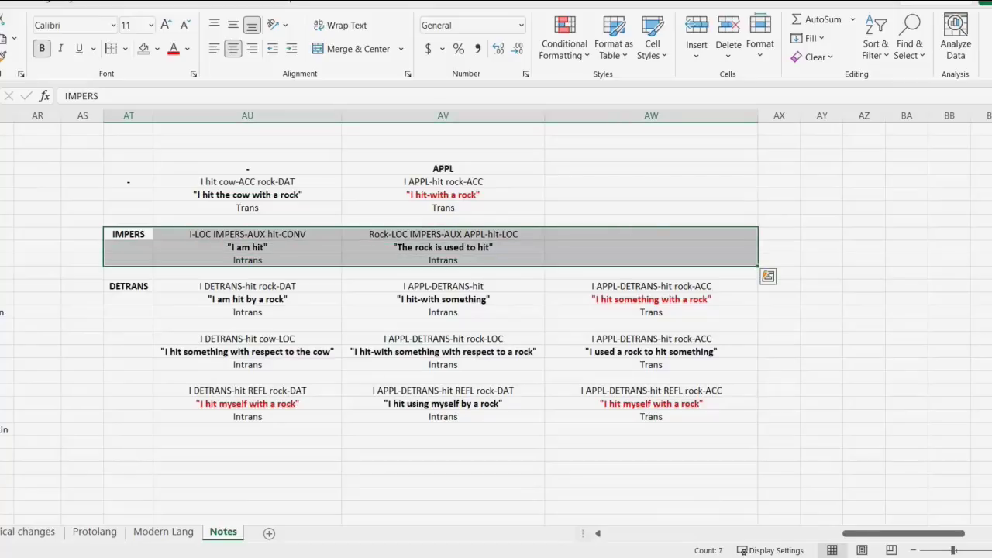
drag(443, 286, 443, 417)
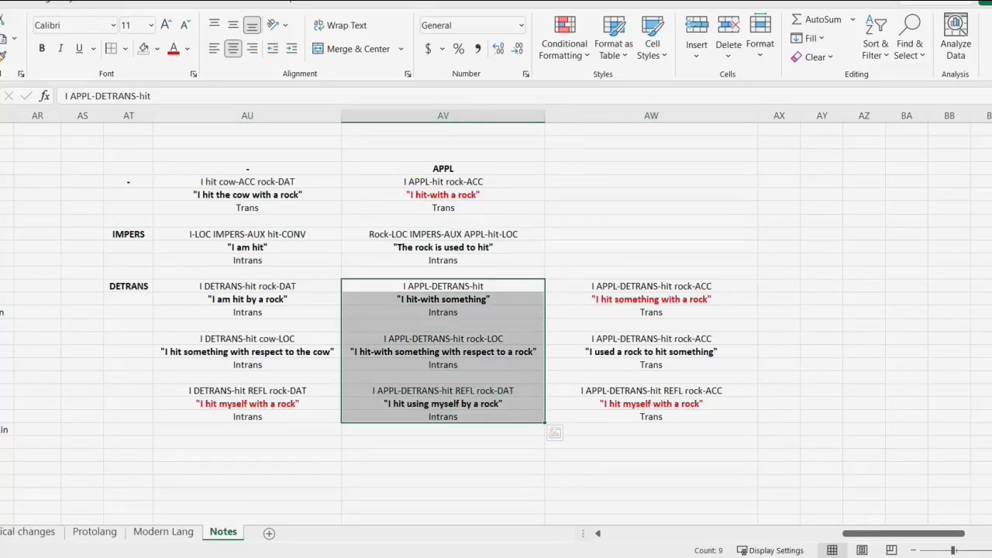
drag(651, 286, 651, 417)
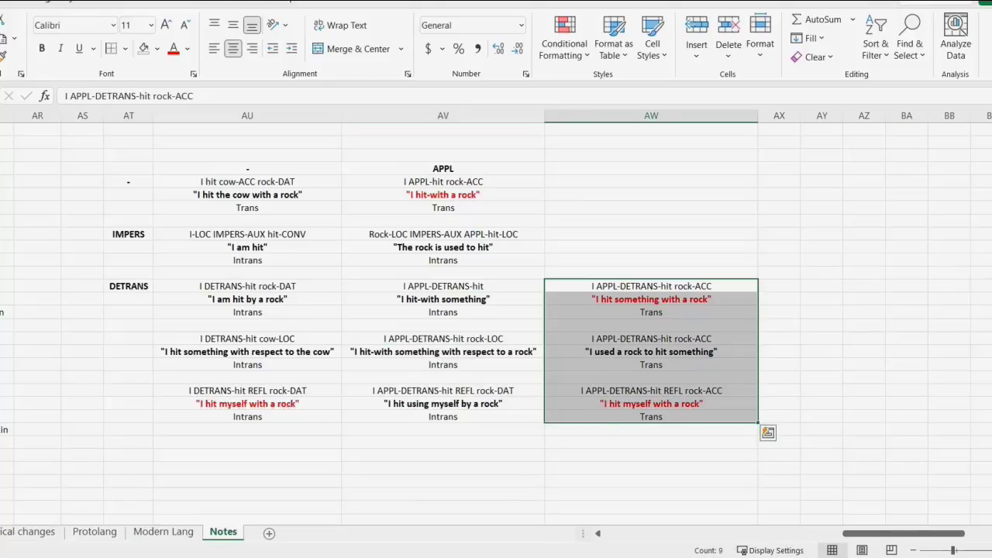
drag(651, 312, 651, 286)
drag(651, 391, 651, 417)
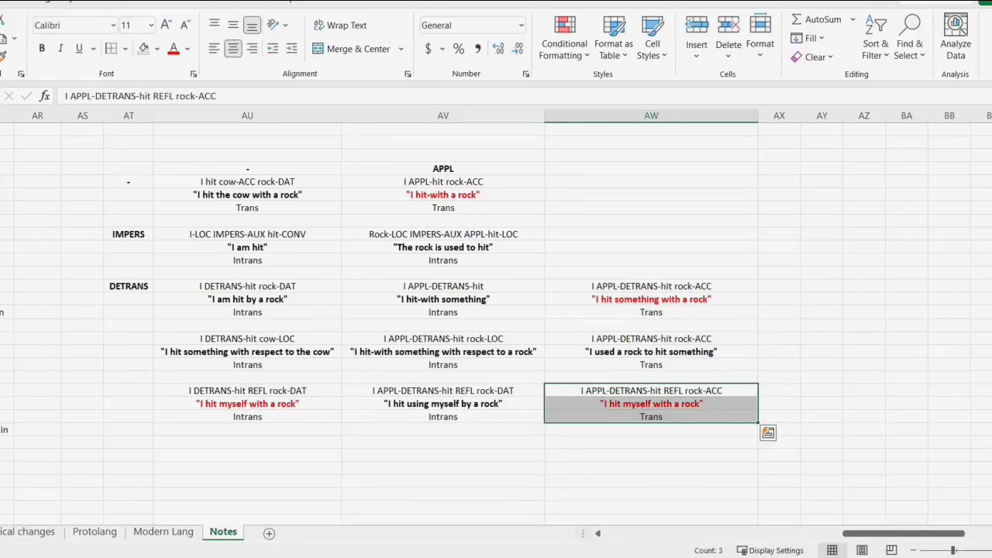
drag(247, 417, 247, 391)
drag(442, 208, 442, 182)
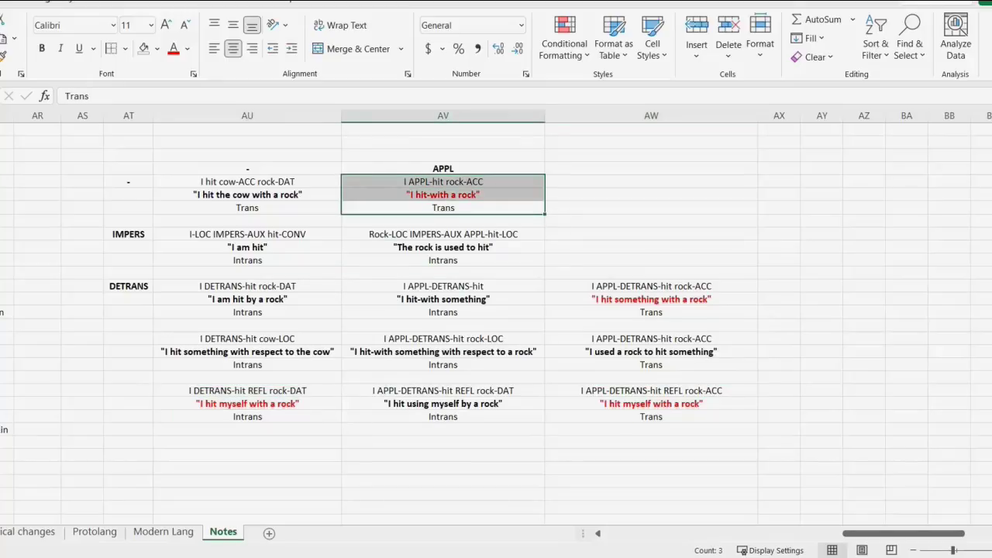
scroll(652, 256, down, 1)
drag(651, 247, 651, 377)
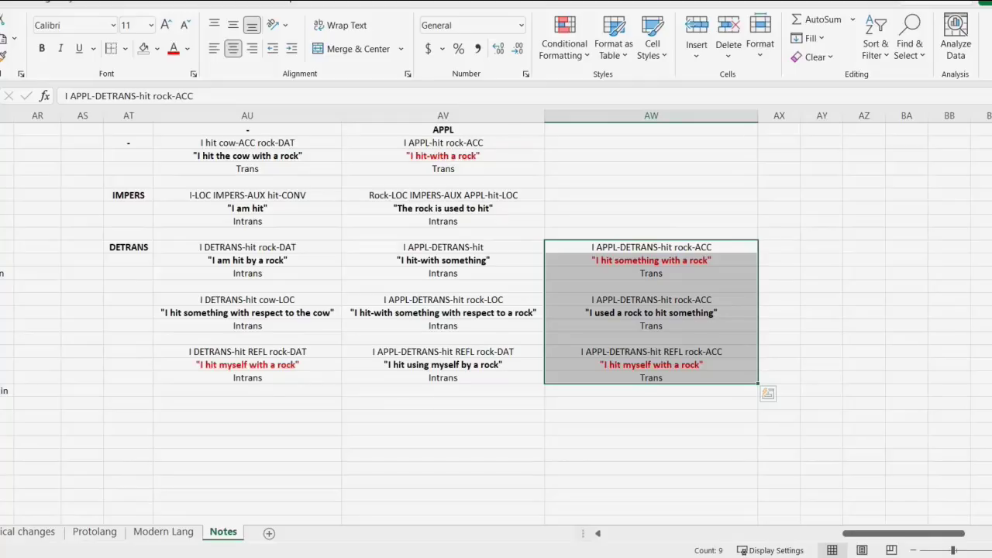
Step: Add the gloss "INSTR.APPL-fight" with the translation "to wield" in column AV, below the table of combinations
double_click(443, 416)
text(f)
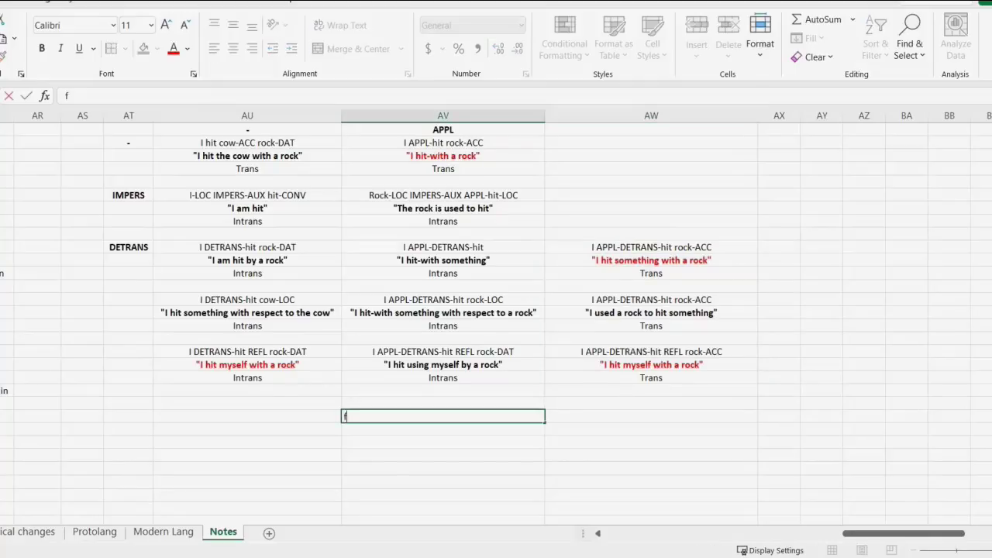
text(ight)
key(ctrl+Return)
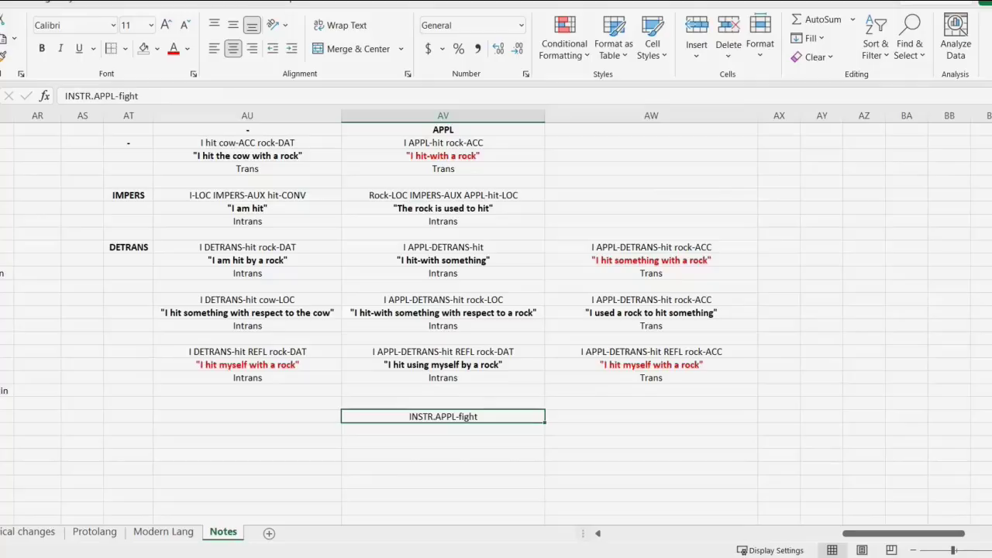
key(Return)
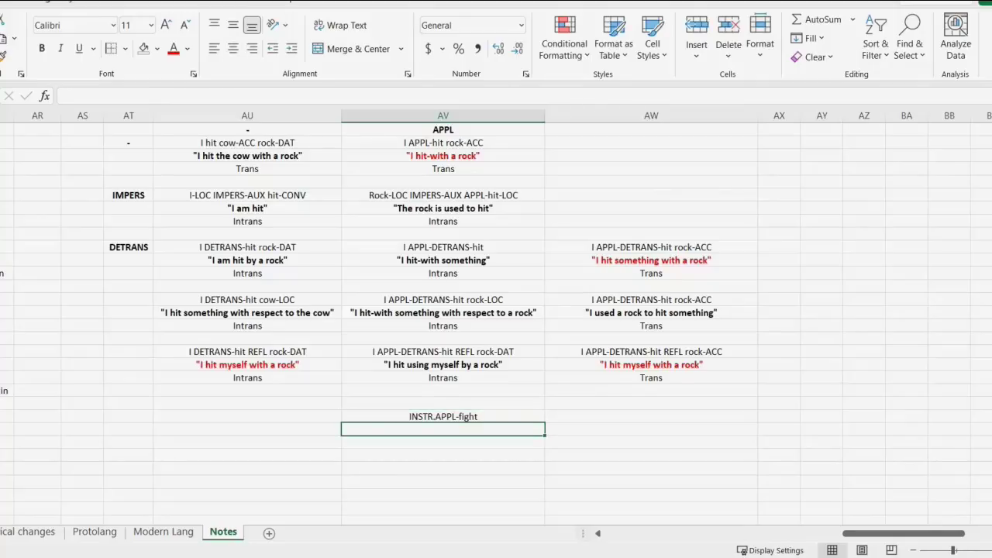
text(")
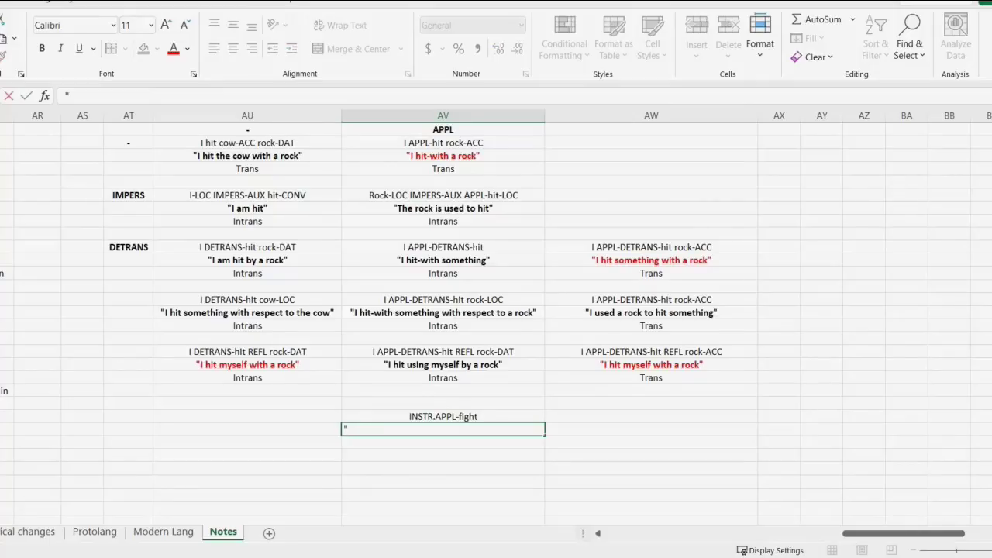
text(to wield")
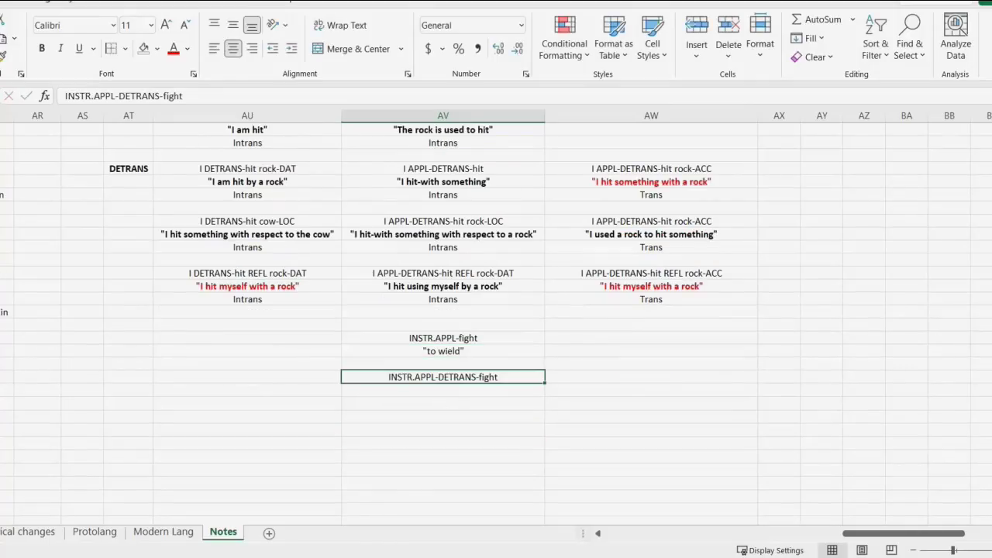
Step: Translate the gloss "INSTR.APPL-DETRANS-fight" in column AV as "to wield something/to be wielded"
key(Down)
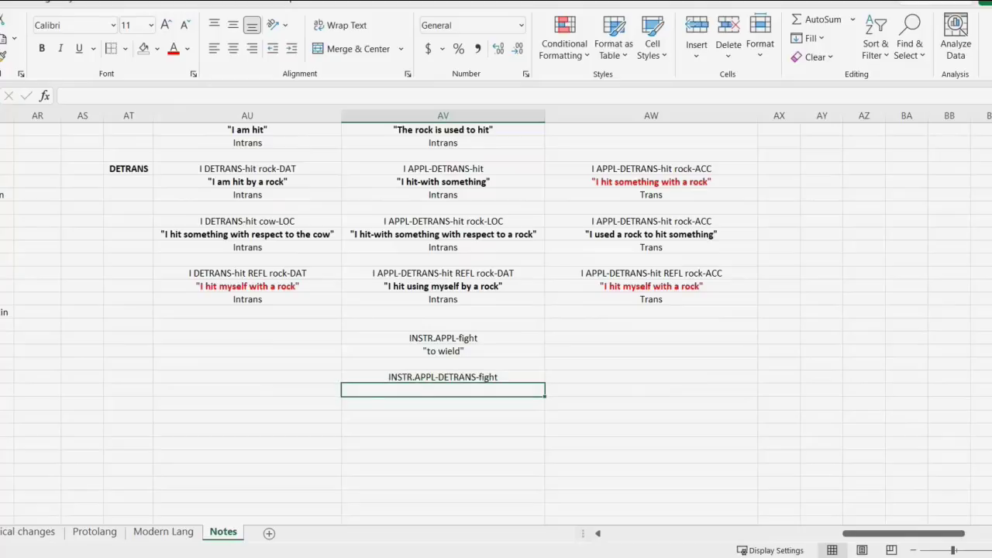
text("to wield something/to be wielded")
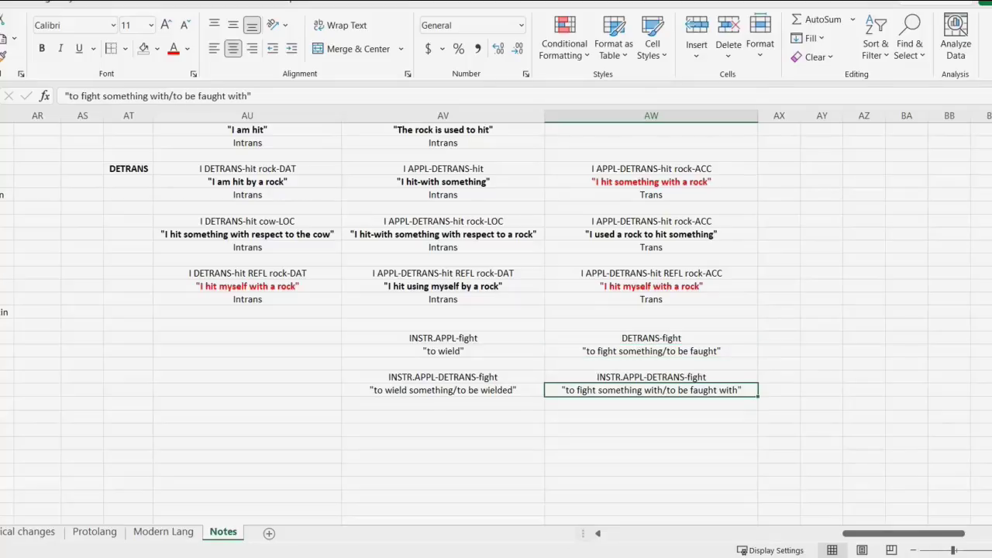
Step: Review the "INSTR.APPL-fight" gloss and its translation against the applicative column of the table above
click(443, 351)
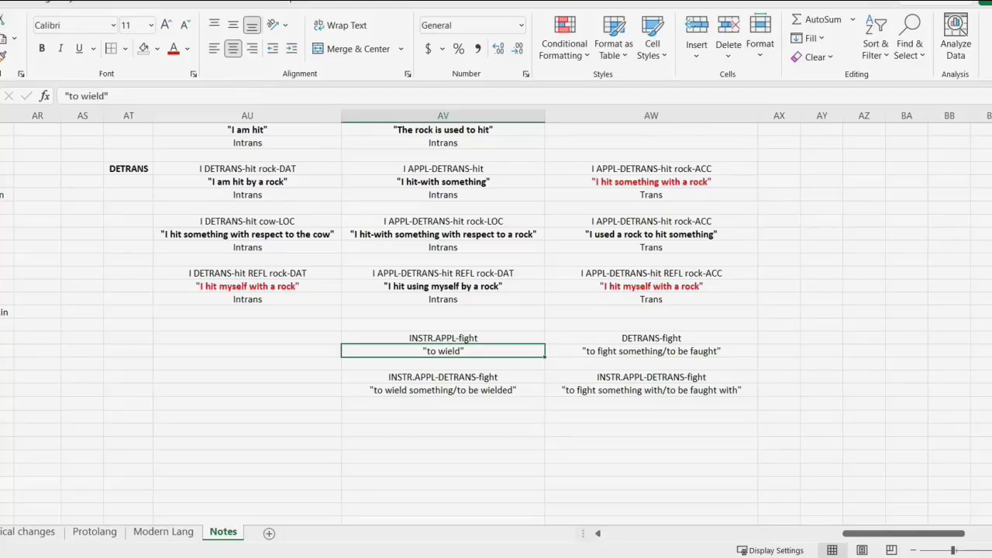
key(shift+Up)
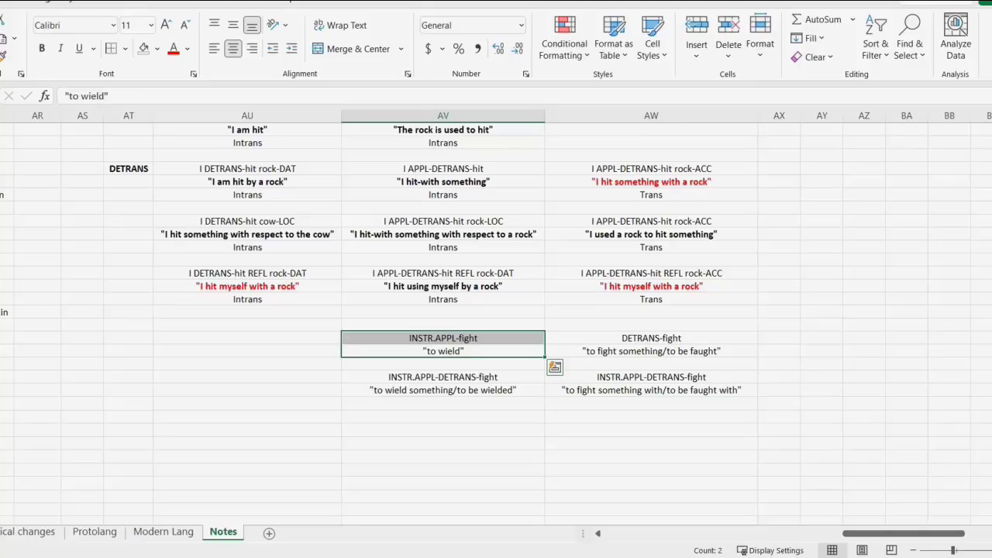
scroll(496, 324, up, 2)
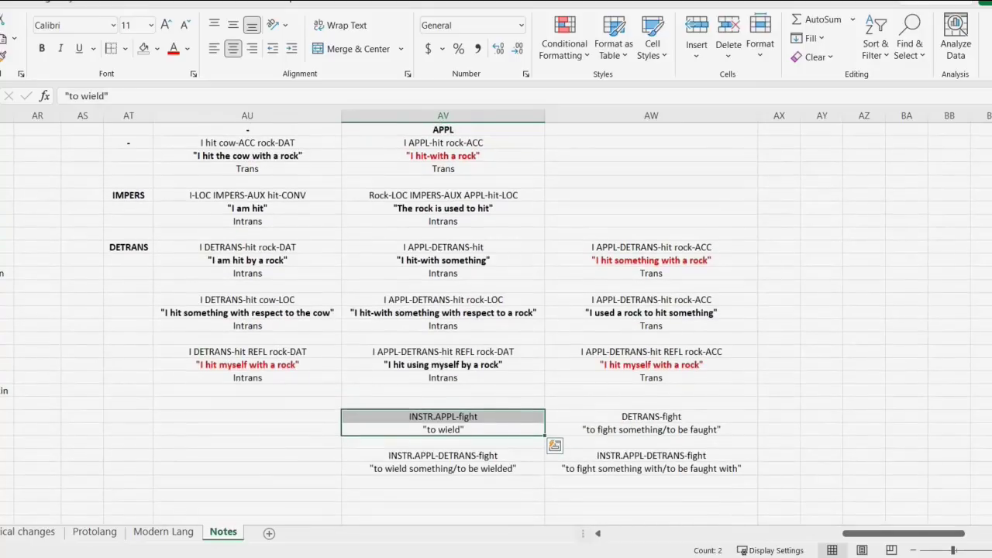
scroll(496, 321, up, 1)
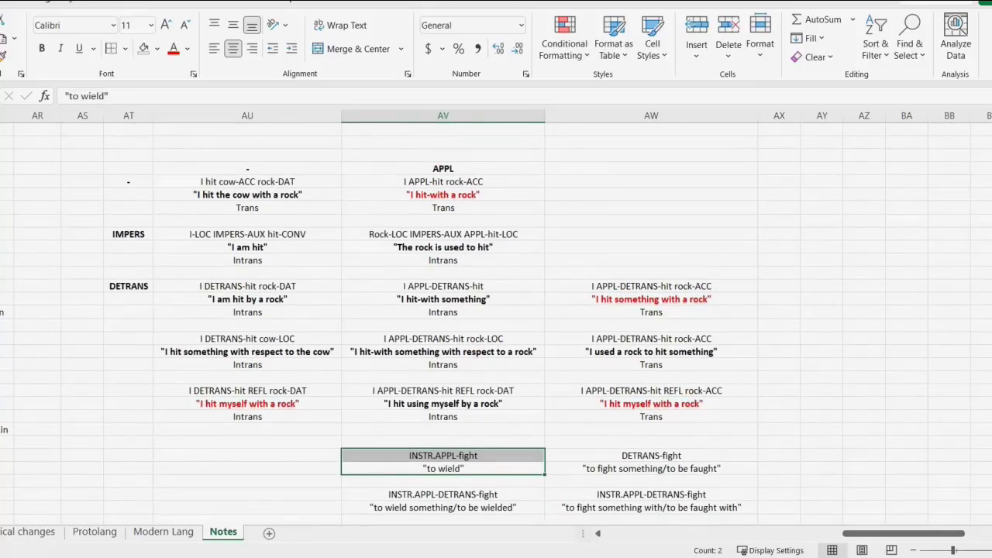
click(443, 168)
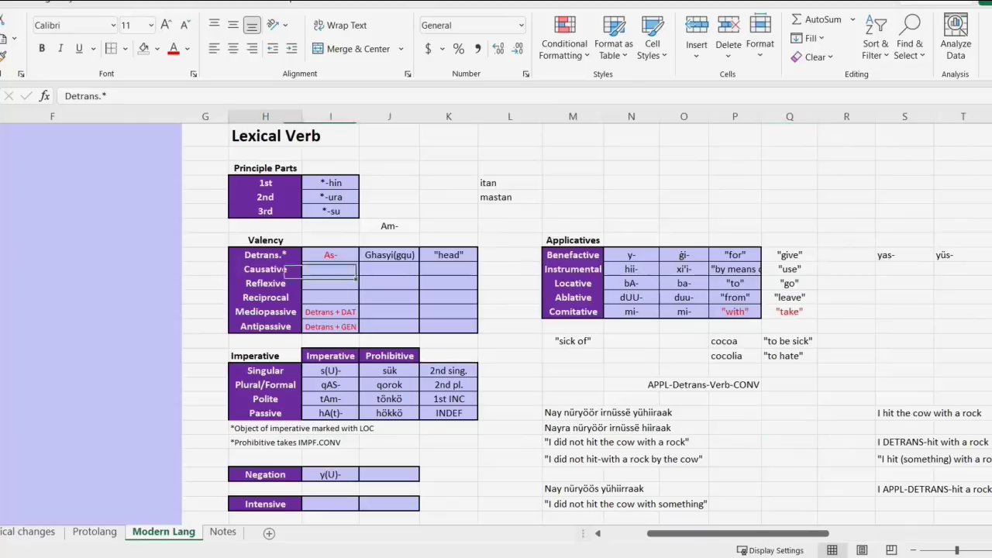
Step: Review the detransitive prefix in the Valency table and the prefixes in the Applicatives table on the Modern Lang sheet
drag(265, 255, 735, 312)
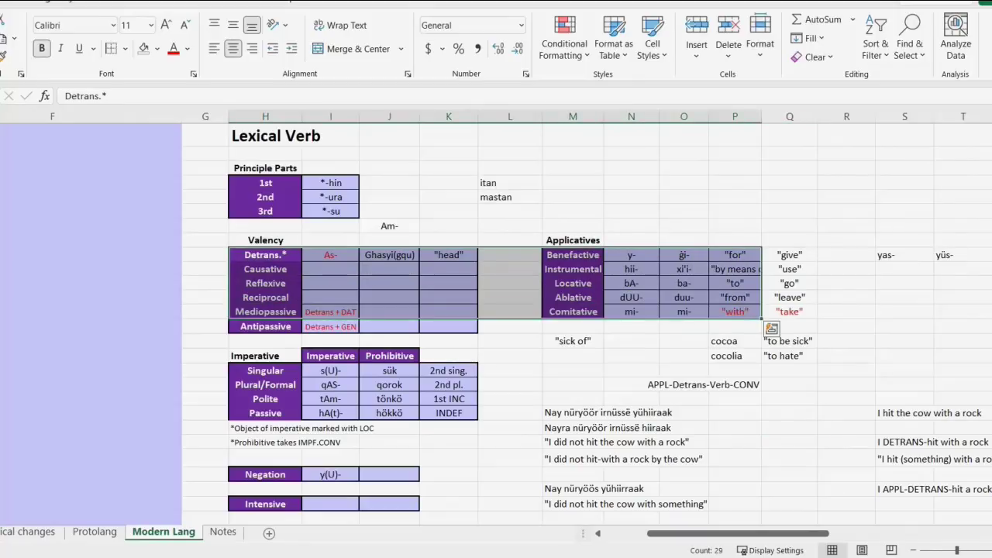
click(789, 211)
click(265, 255)
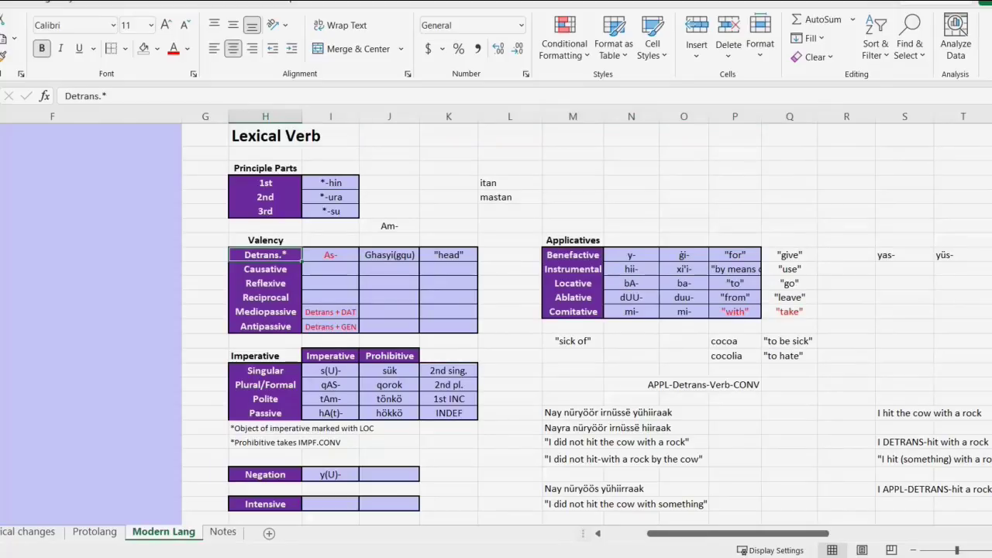
drag(573, 255, 735, 312)
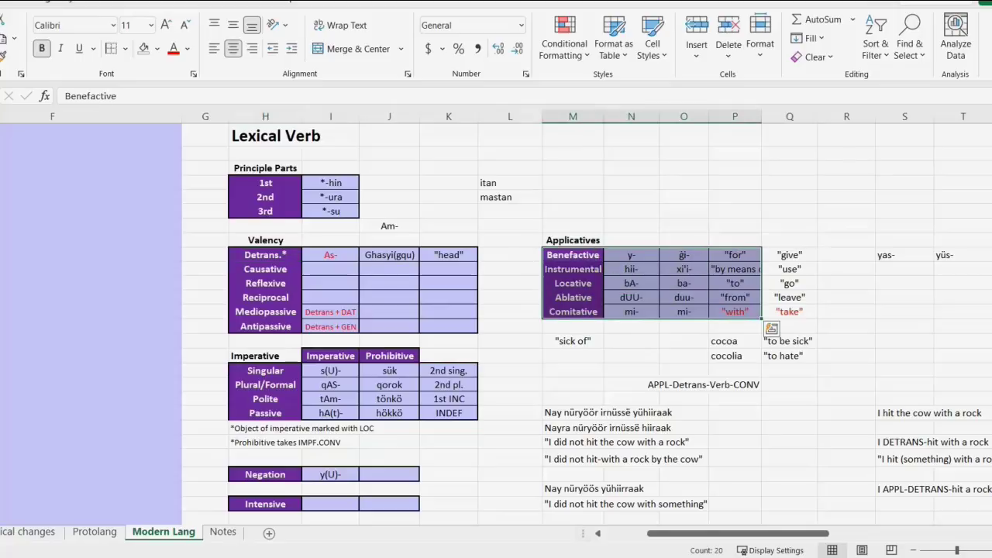
click(631, 356)
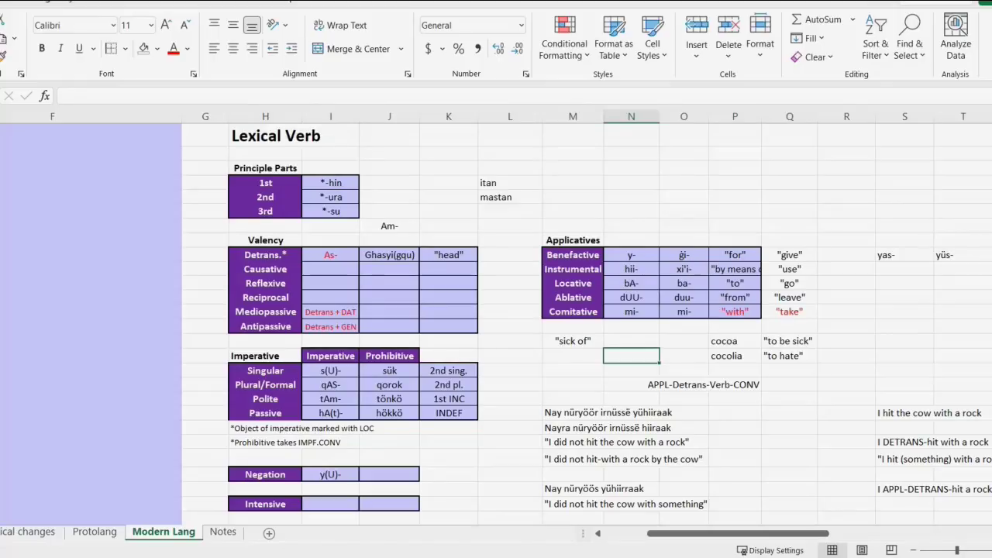
click(735, 241)
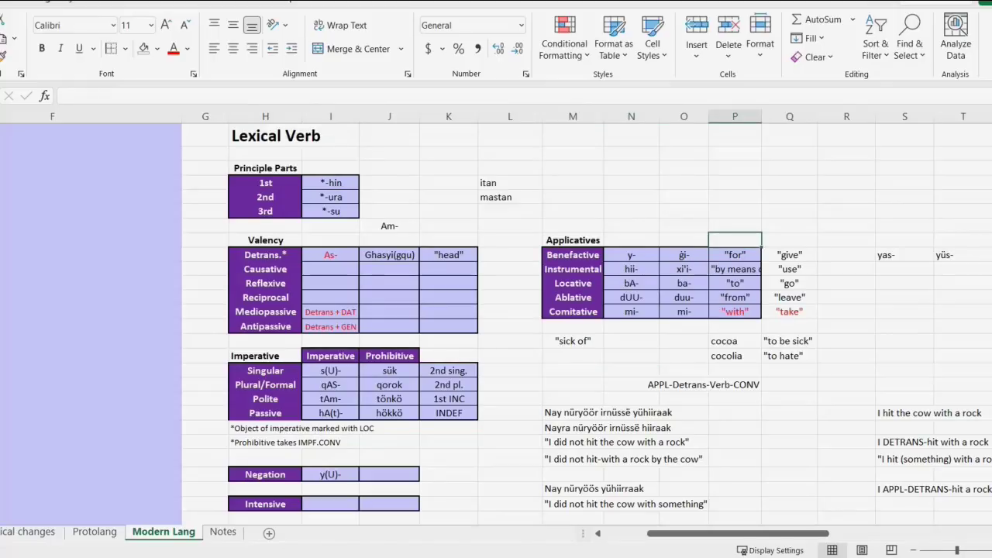
click(684, 255)
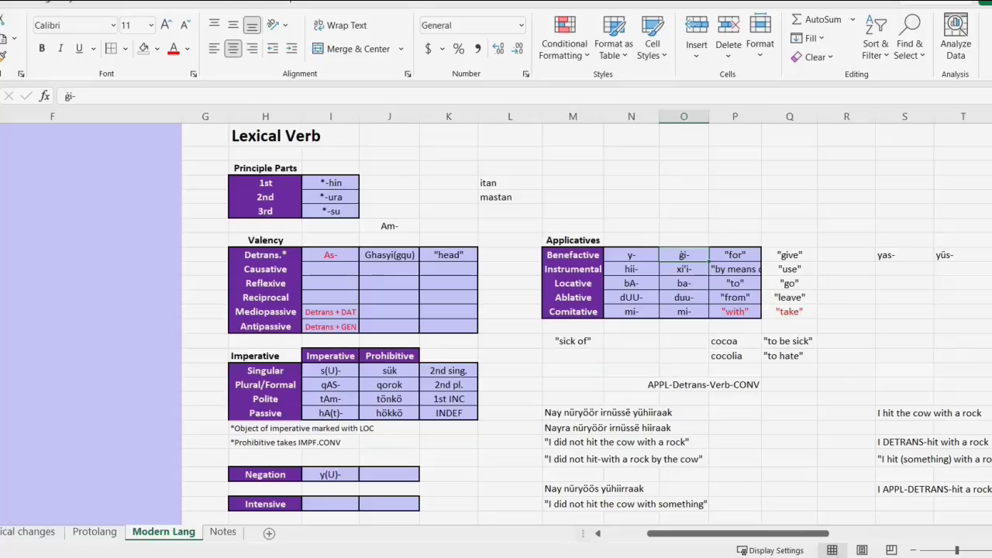
click(331, 255)
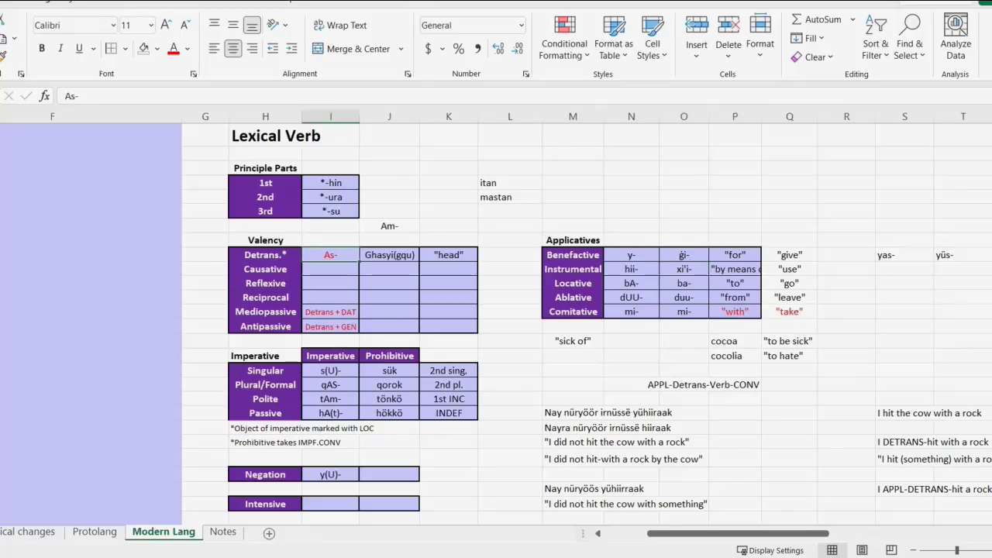
Step: Review the applicative prefixes and their source verbs alongside the detransitive prefix in the Valency table
drag(735, 255, 632, 312)
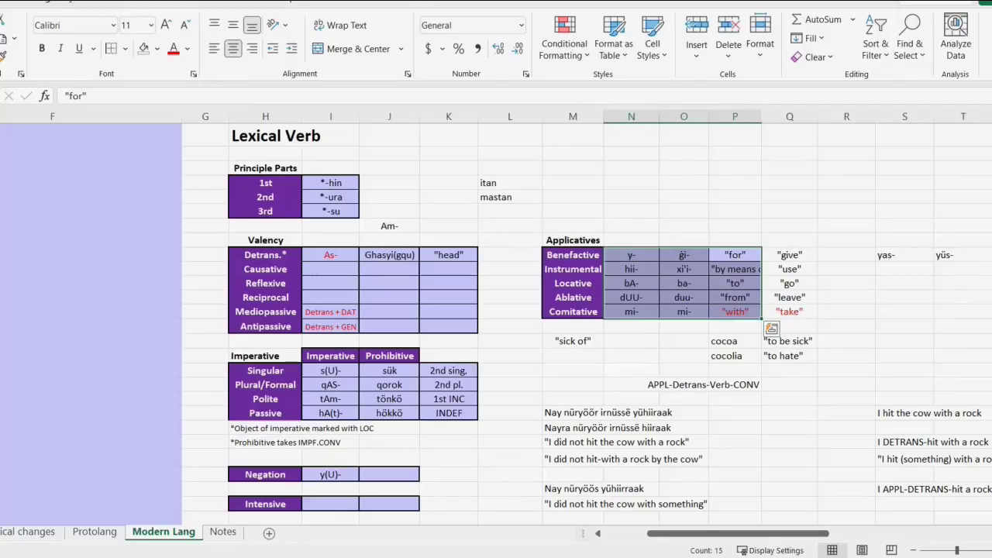
drag(789, 255, 789, 311)
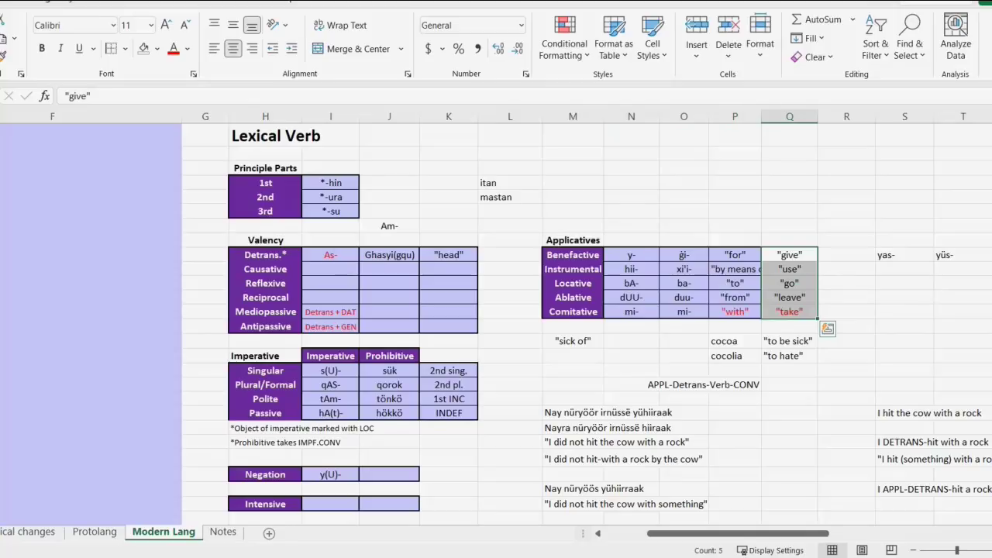
click(846, 269)
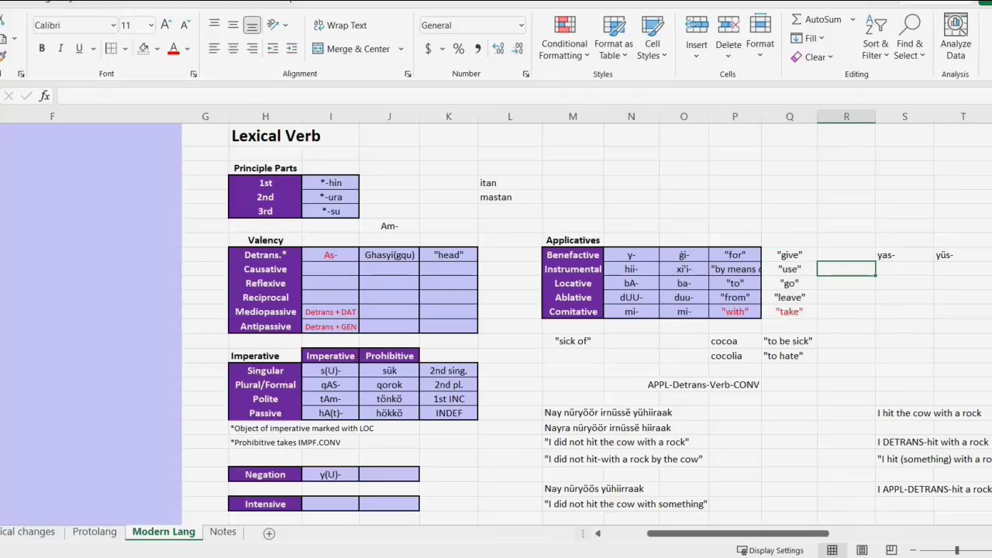
click(789, 269)
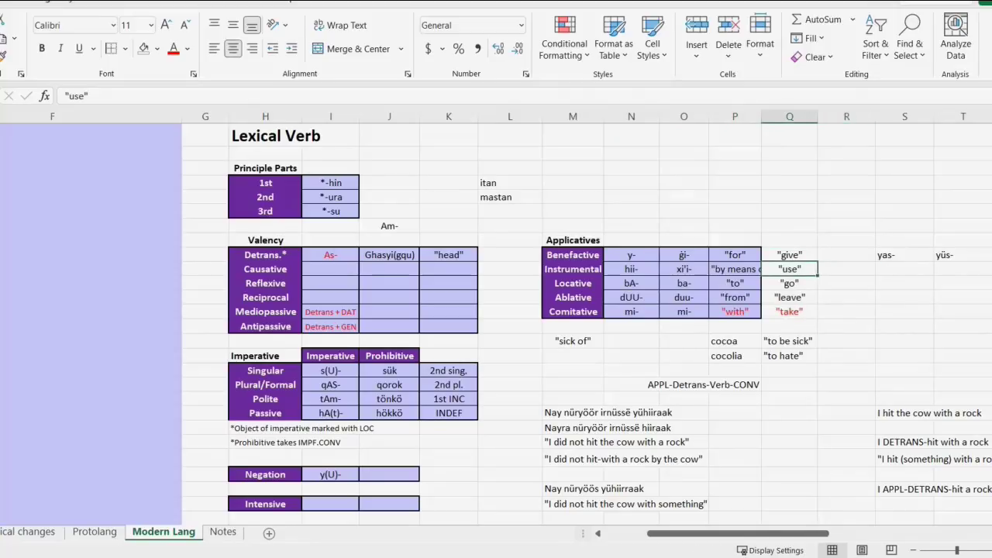
click(683, 226)
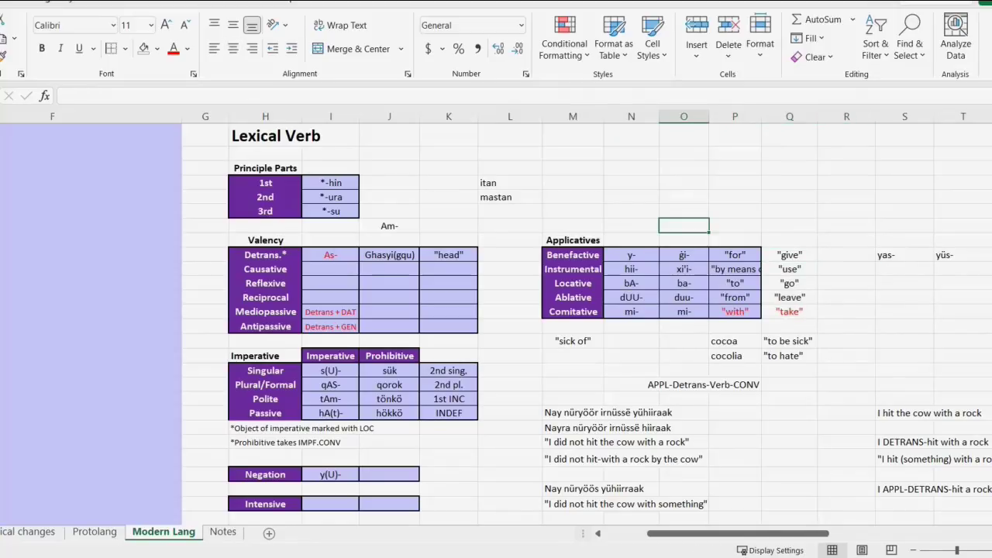
drag(632, 255, 632, 312)
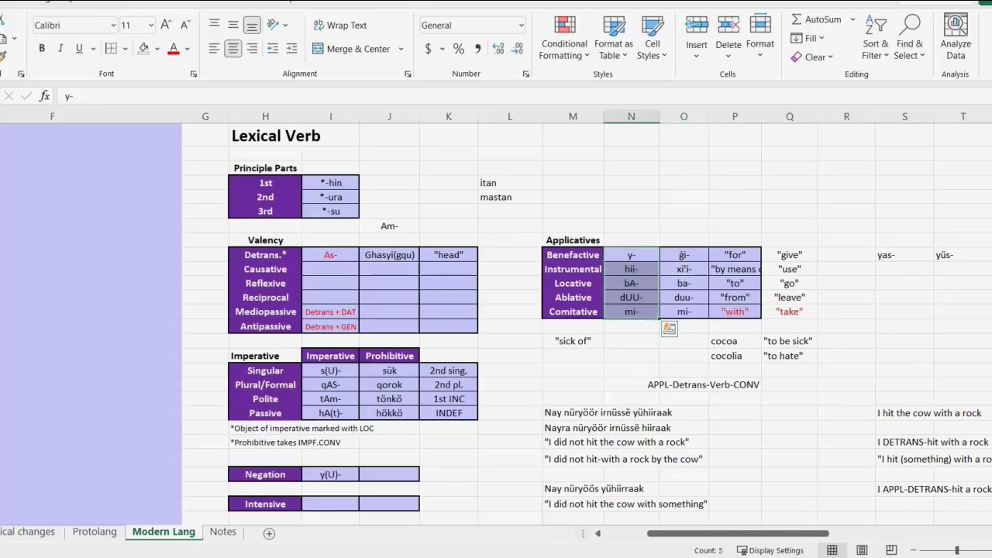
click(331, 255)
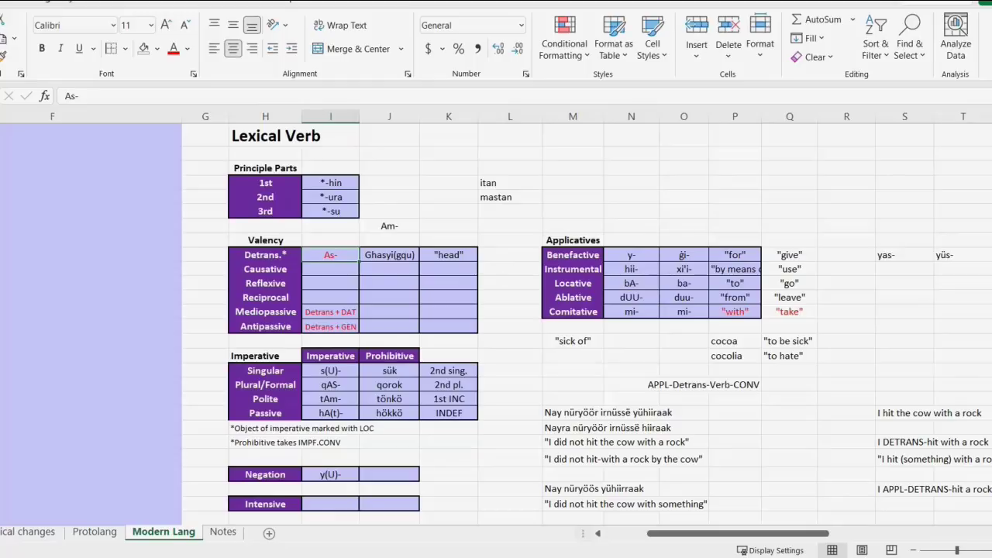
drag(330, 254, 734, 311)
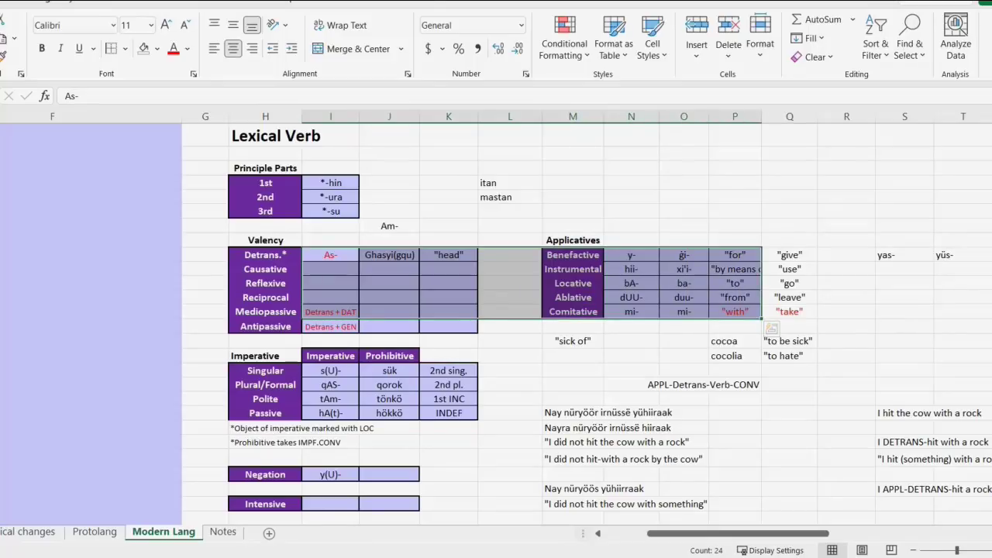
drag(330, 254, 734, 312)
scroll(496, 310, right, 3)
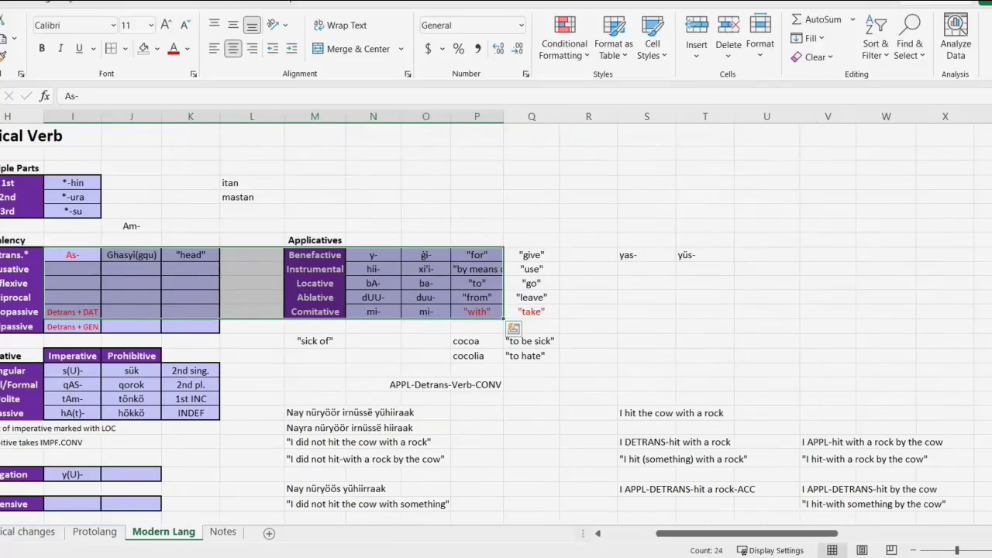
scroll(496, 310, left, 3)
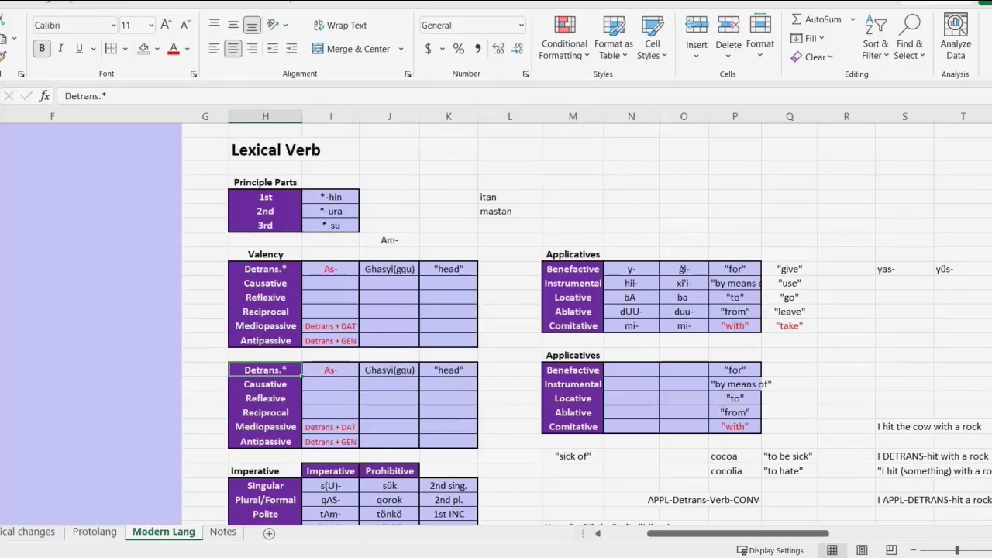
Step: Change the detransitive prefix in the duplicate Valency table to "tA-"
drag(331, 371, 266, 370)
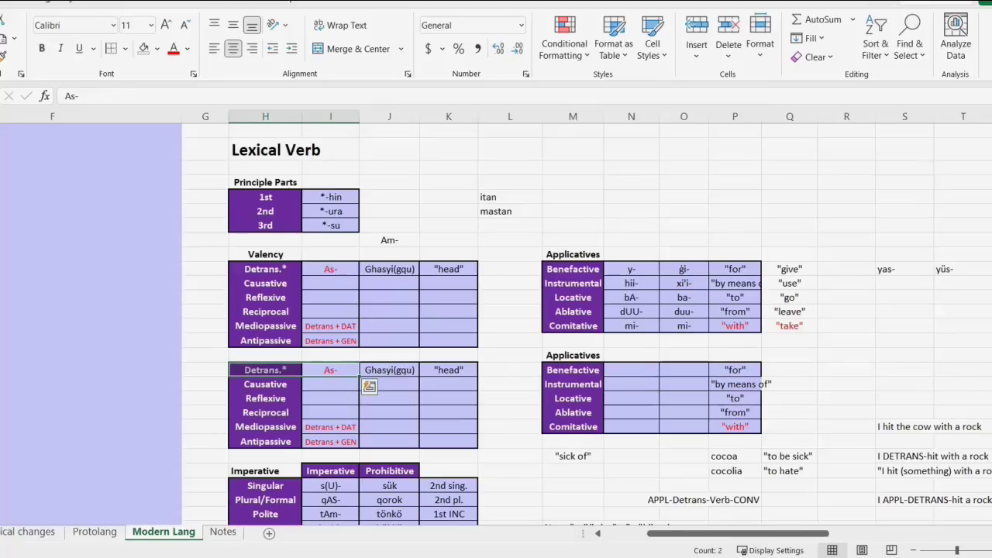
click(330, 371)
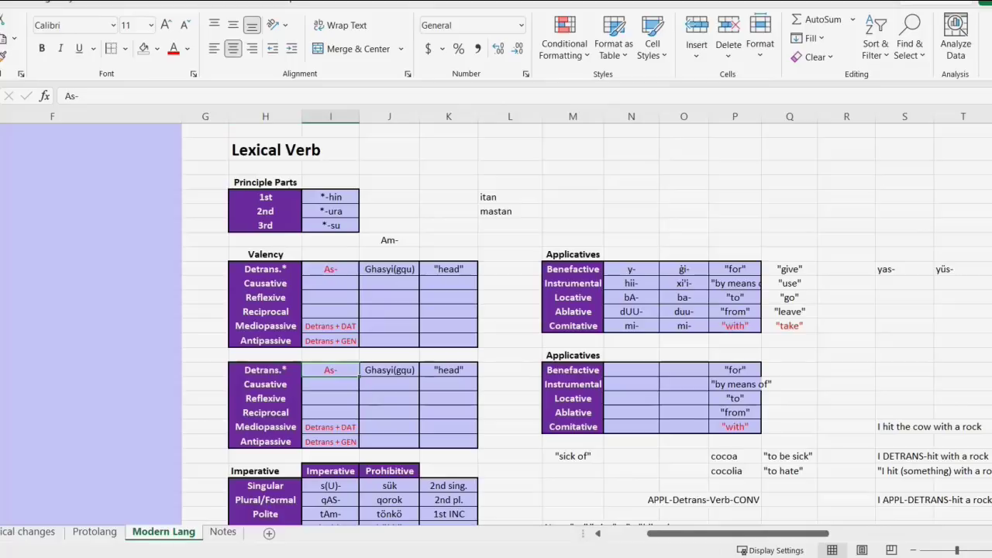
click(683, 298)
drag(632, 270, 630, 326)
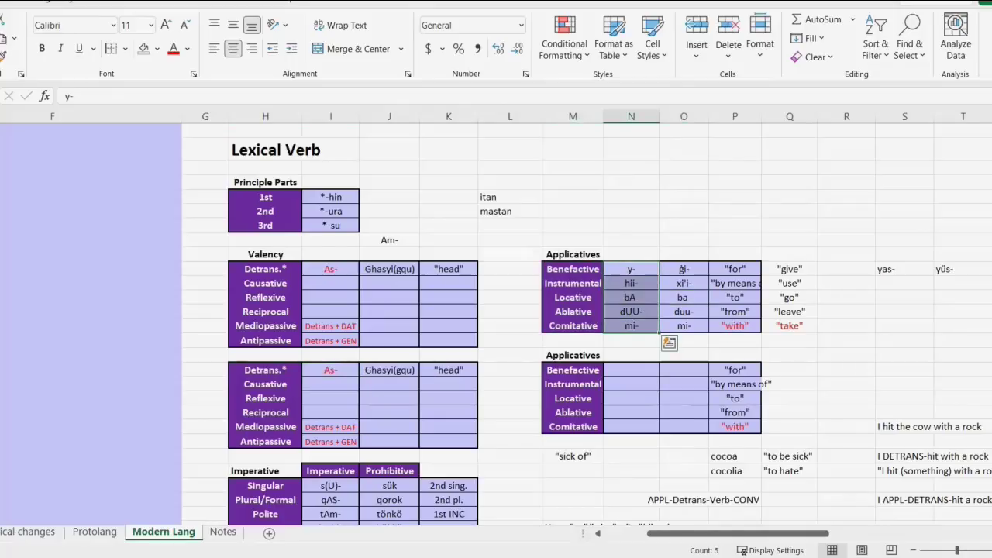
key(ctrl+z)
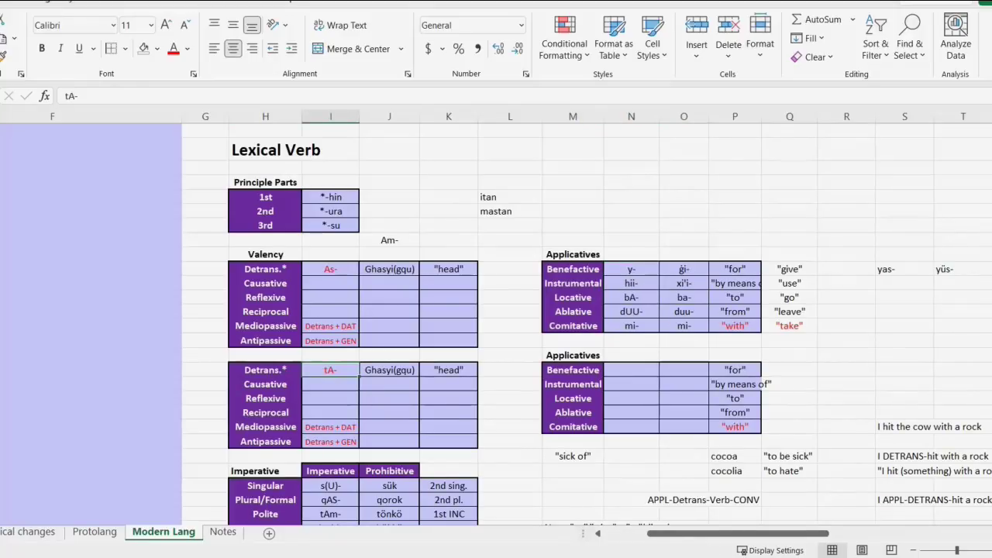
Step: Copy the comitative prefix "mi-" from the original Applicatives table into the comitative row of the duplicate table
drag(632, 370, 632, 426)
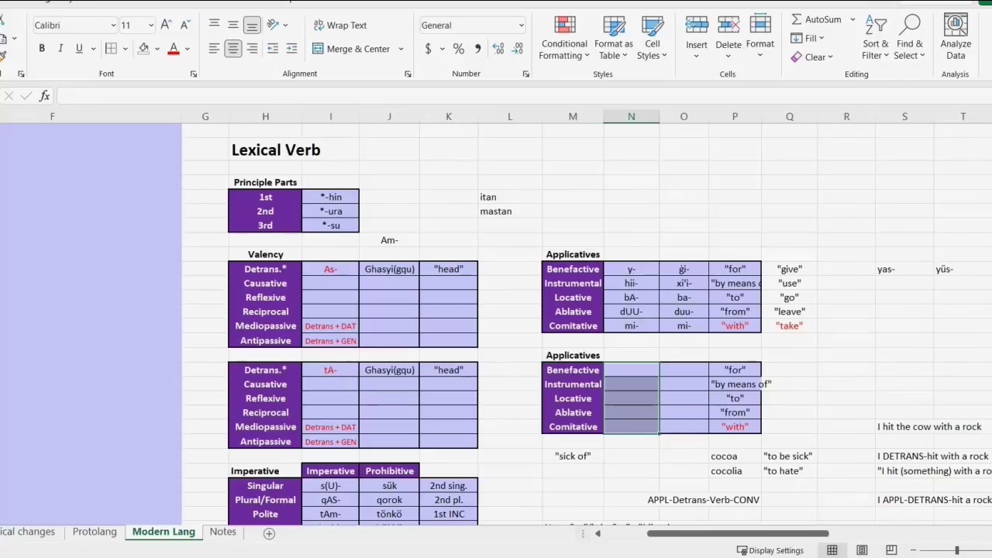
click(632, 371)
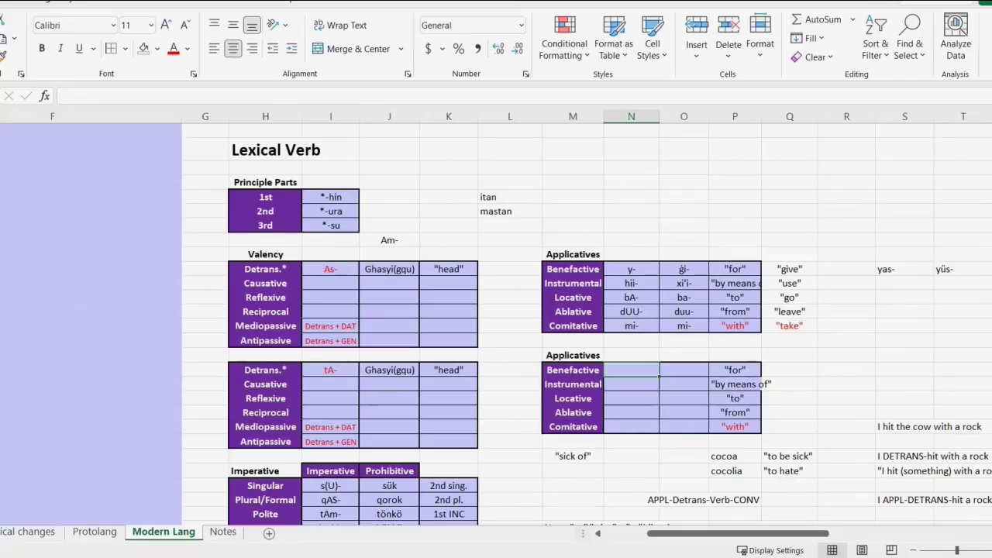
drag(632, 371, 631, 426)
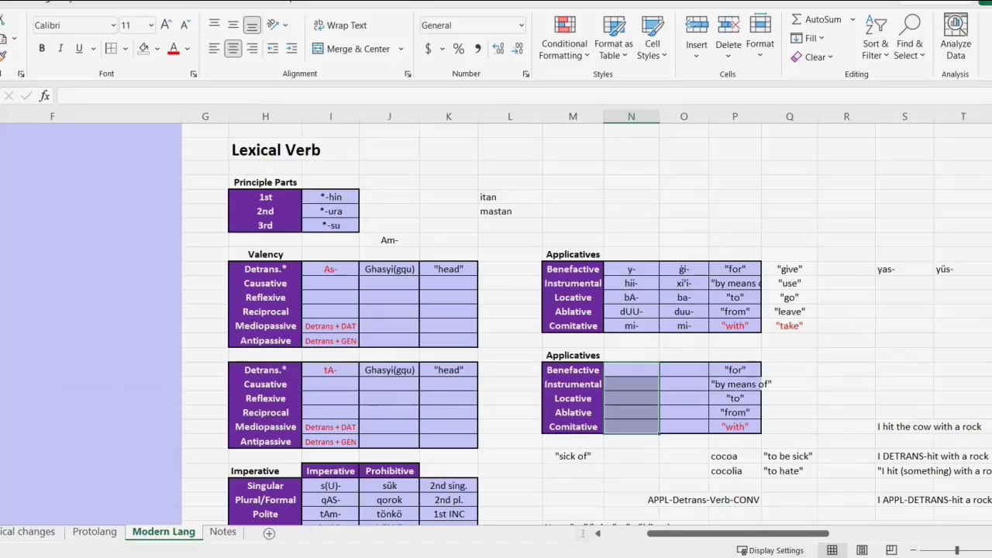
click(632, 326)
key(ctrl+c)
click(631, 427)
key(ctrl+v)
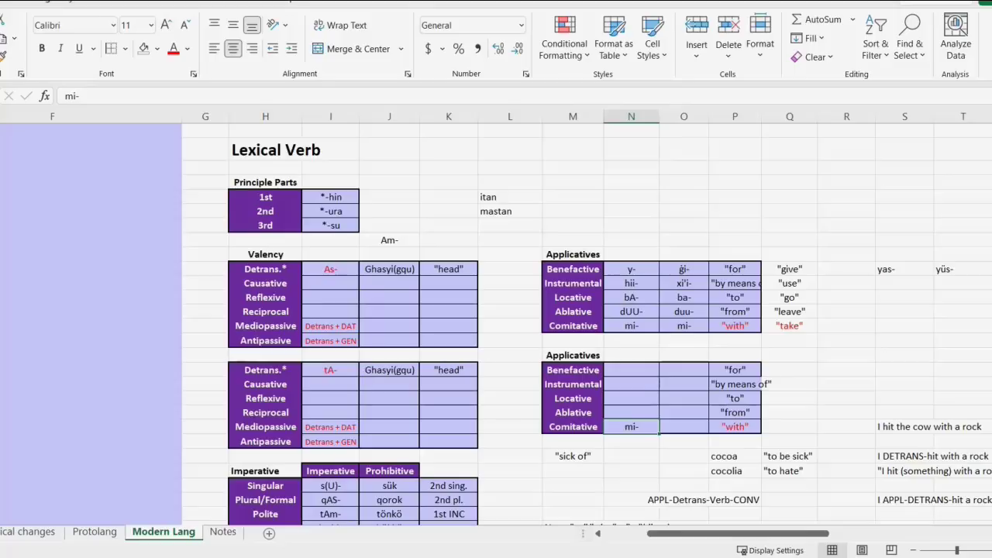
Step: Copy the benefactive forms "y-" and "ġi-" into the duplicate Applicatives table and enter "As-" as its instrumental prefix
drag(683, 269, 631, 269)
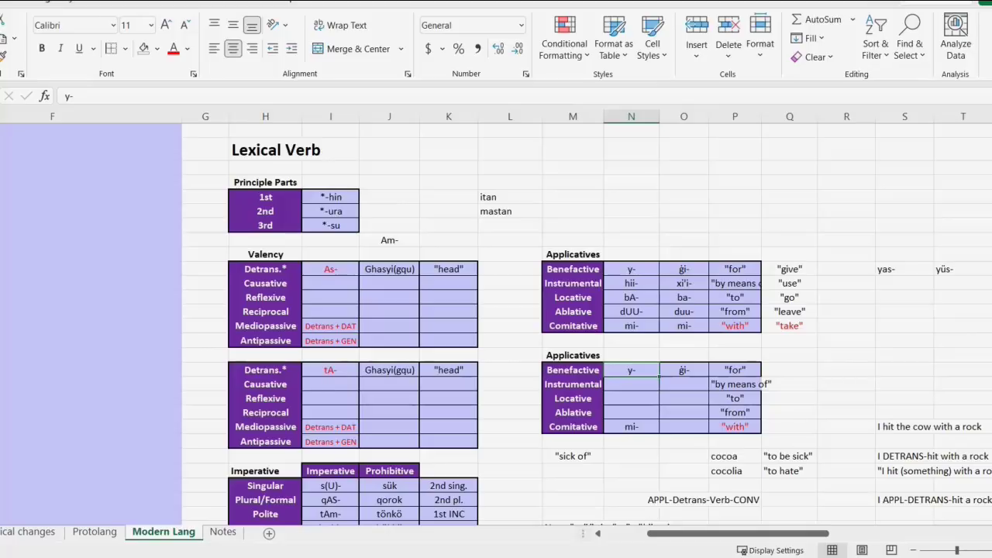
key(Down)
text(As-)
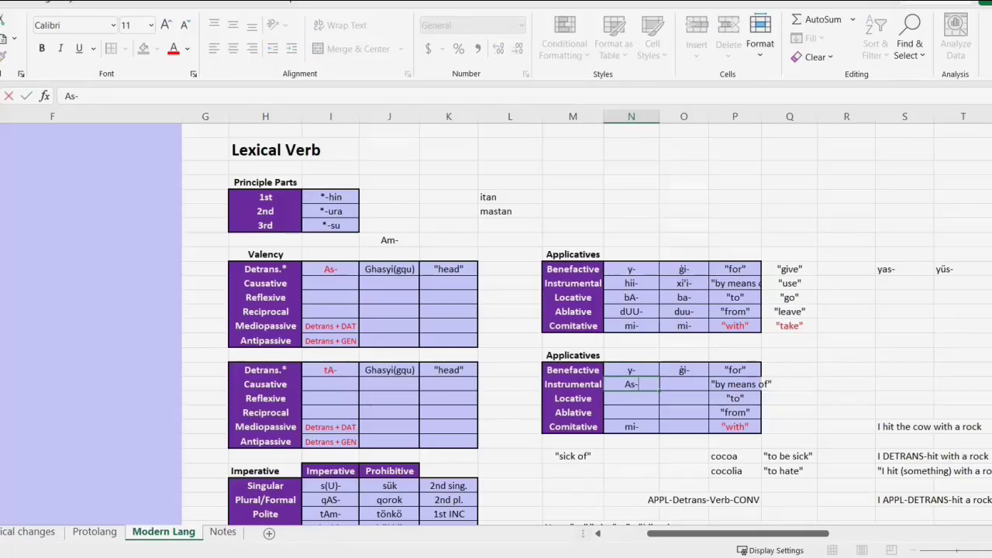
key(Return)
key(Up)
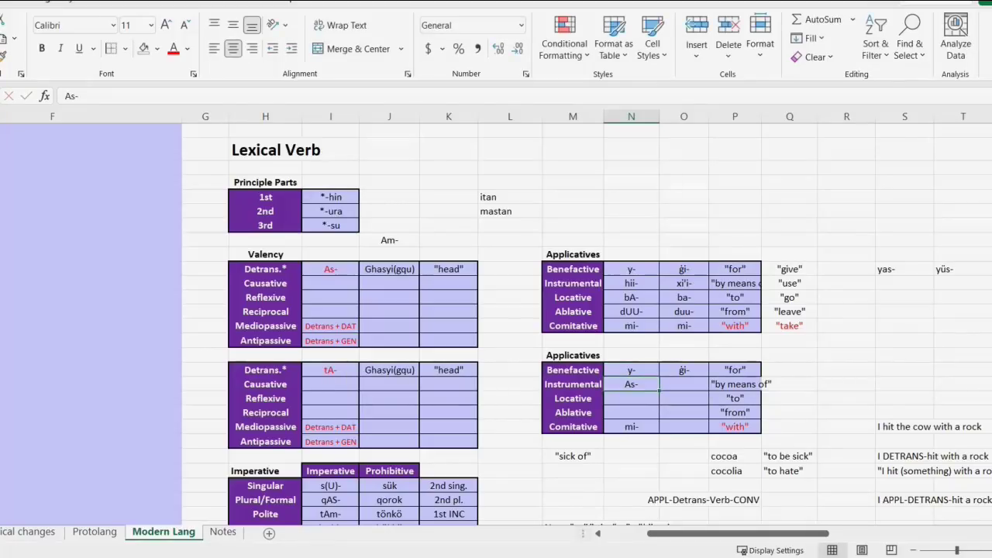
key(Down)
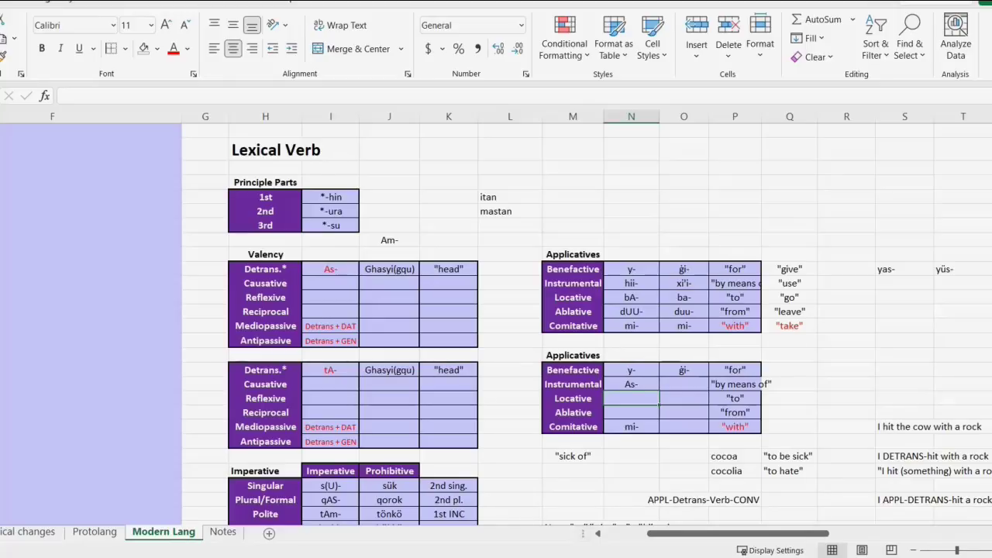
click(330, 370)
click(631, 399)
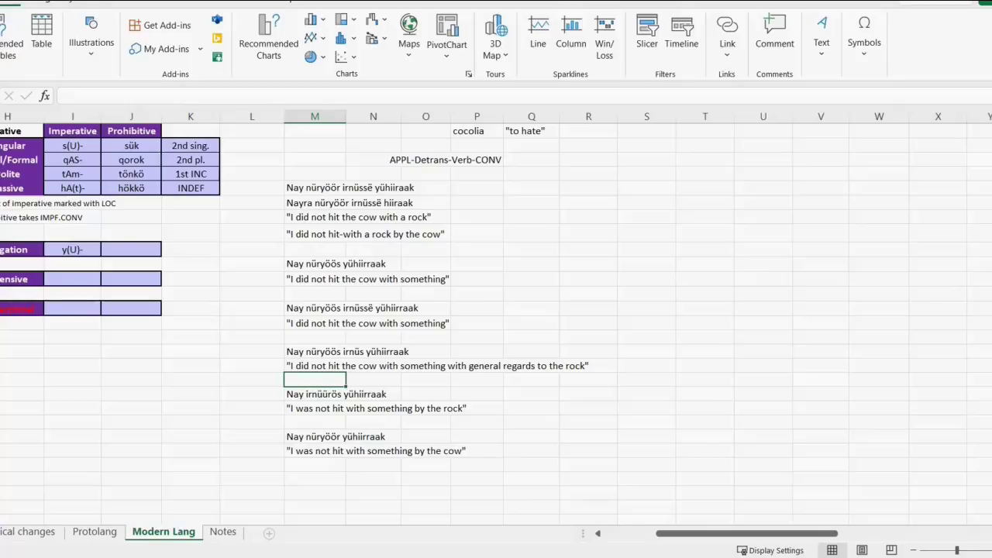
Step: Clear the human noun forms derived from "mixiungqu" below the declension table and give those cells the table's shading and borders
scroll(496, 325, up, 10)
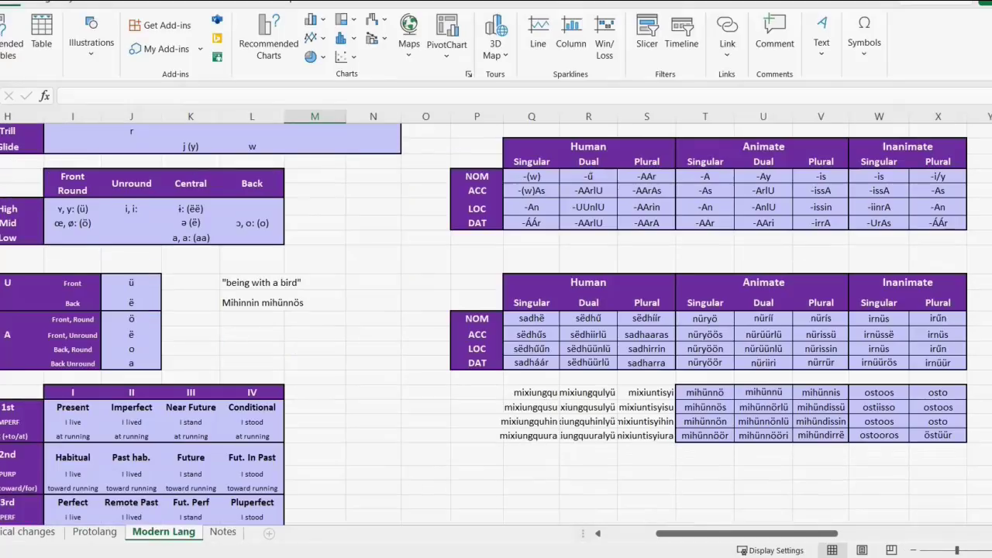
scroll(496, 326, right, 1)
scroll(496, 325, right, 2)
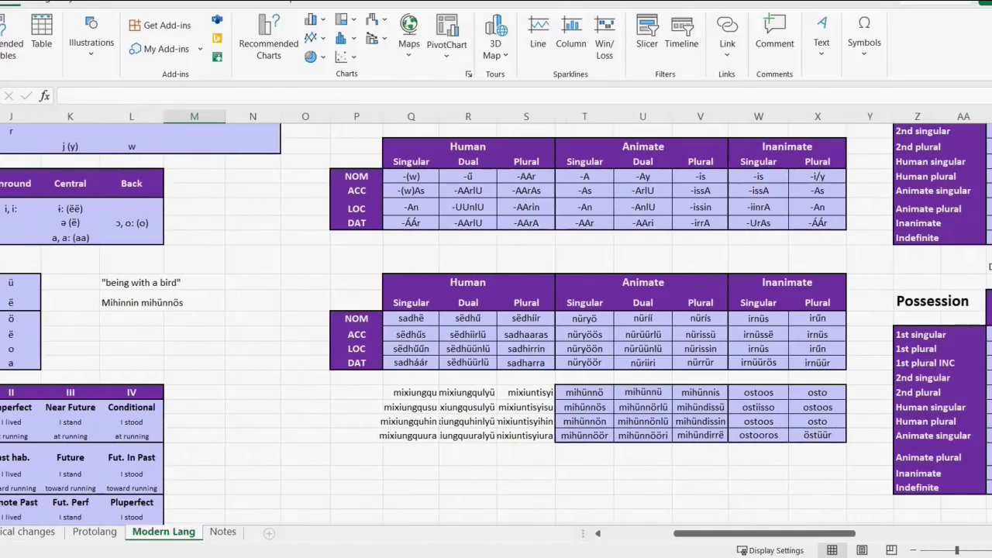
scroll(496, 326, down, 2)
click(469, 362)
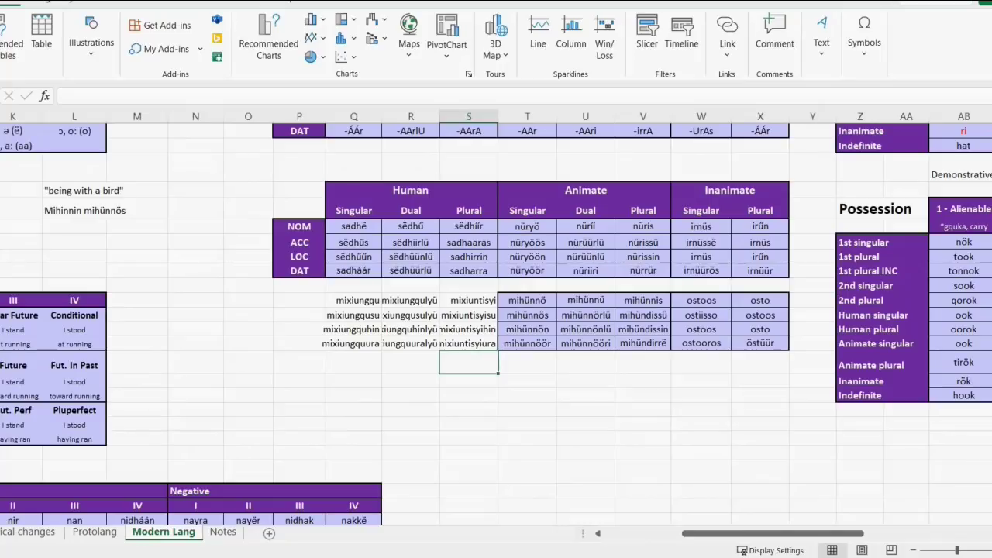
drag(353, 226, 468, 342)
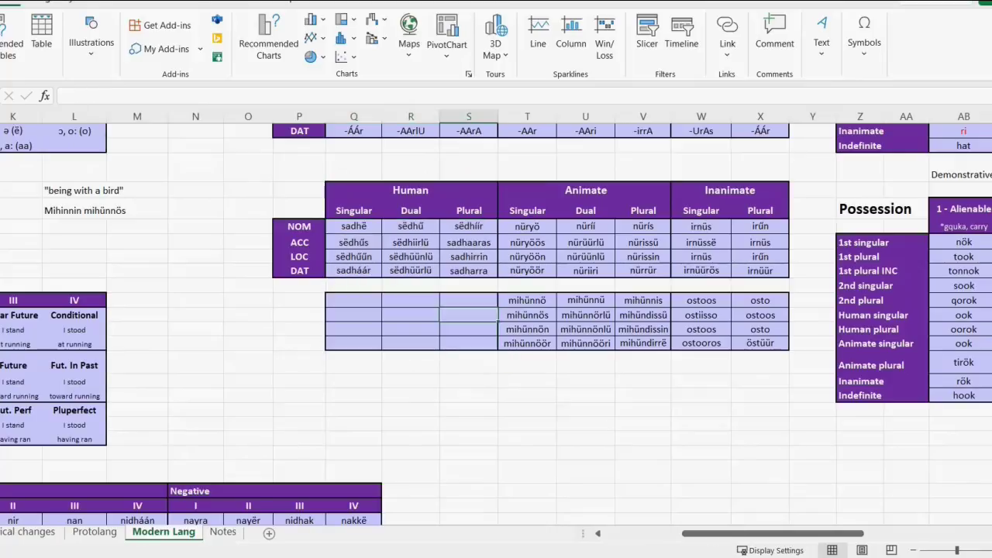
Step: Add the centred gloss "child" in column Q below the human singular noun forms
drag(354, 226, 469, 270)
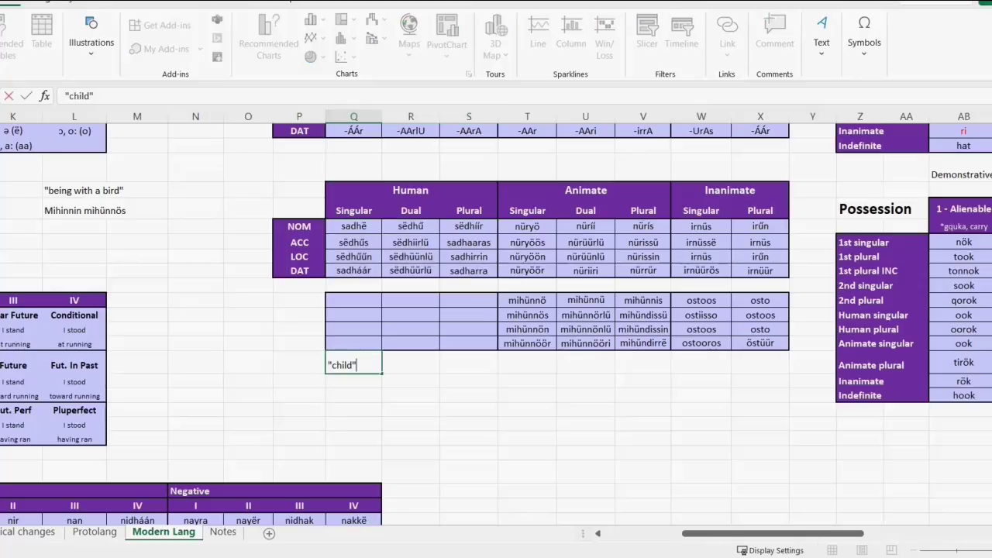
key(Return)
click(354, 365)
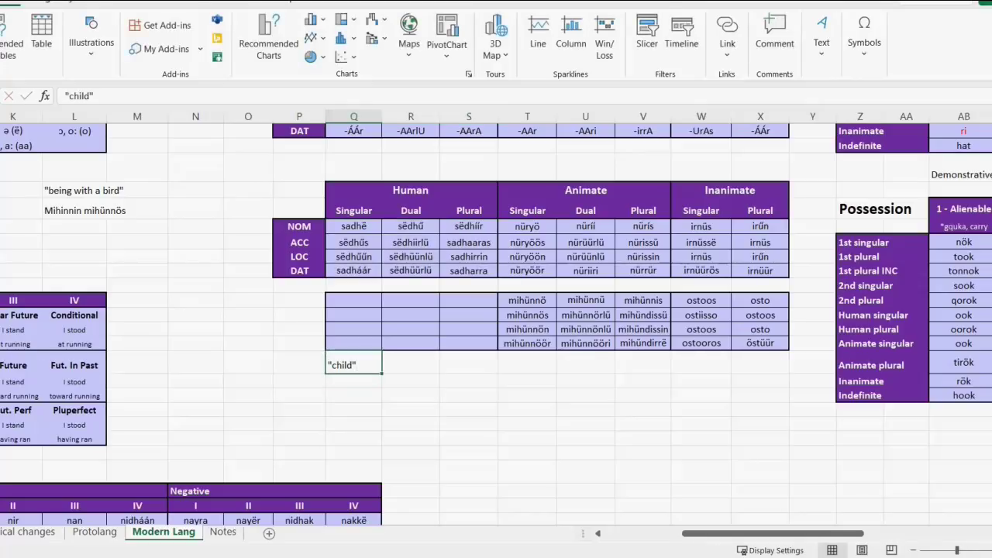
key(alt+h)
key(a)
key(c)
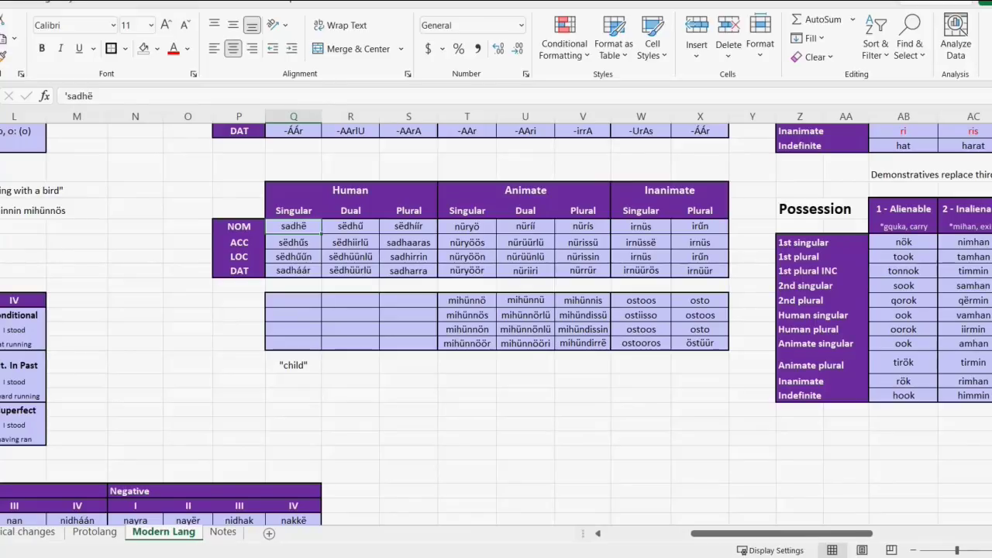
Step: Review the human noun forms and the stem-ending labels -V, -VV, -N and -R in the declension table
drag(293, 227, 409, 271)
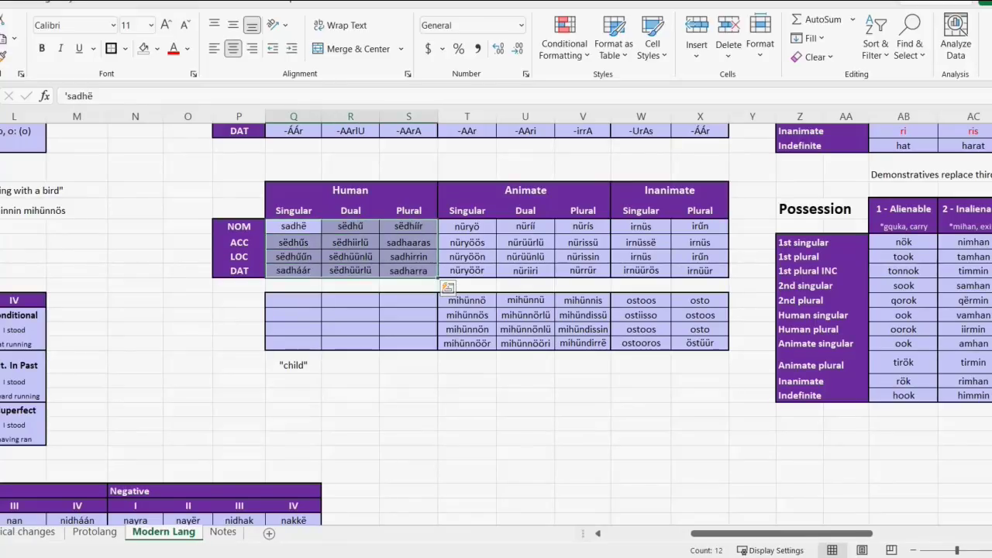
click(293, 300)
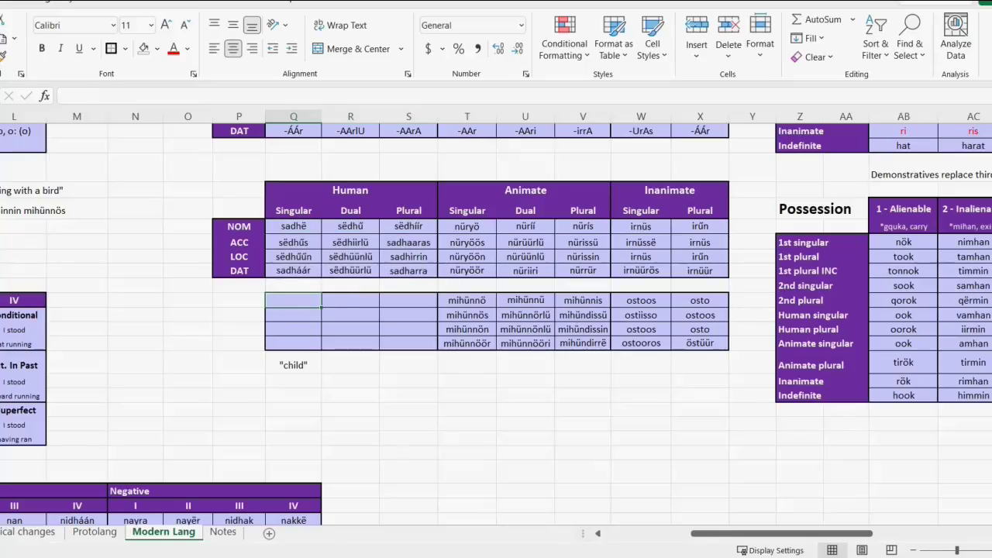
scroll(496, 324, up, 1)
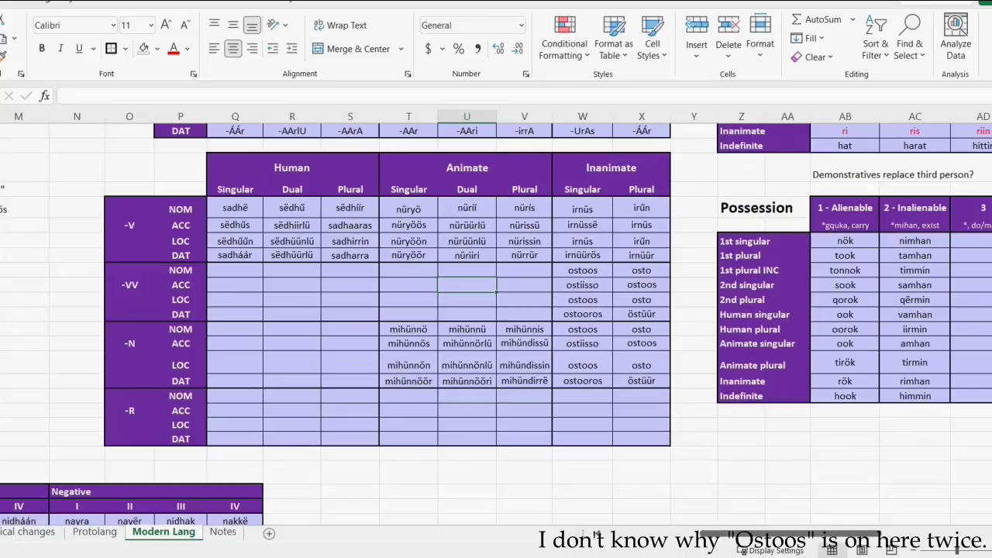
drag(129, 209, 129, 442)
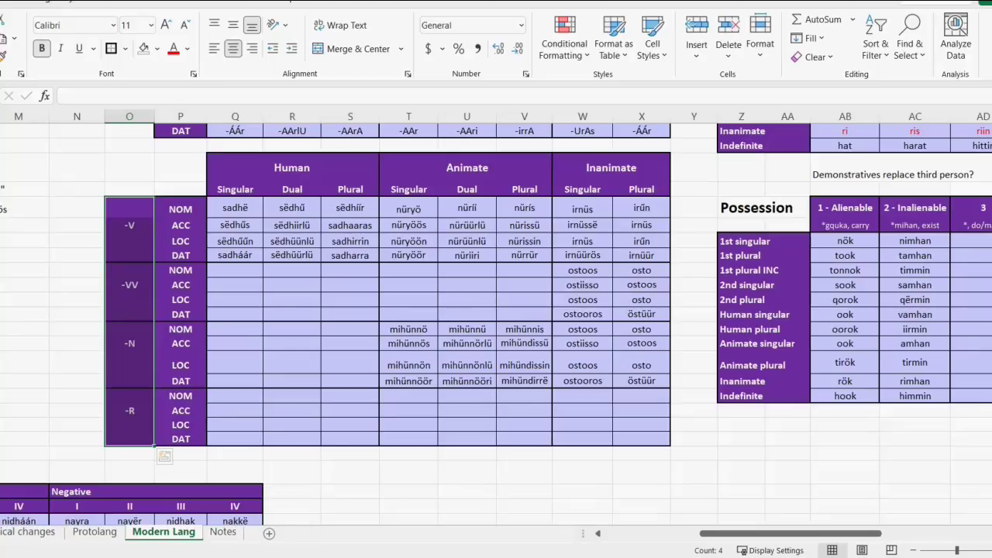
key(ctrl+Down)
key(ctrl+Down)
key(ctrl+Down)
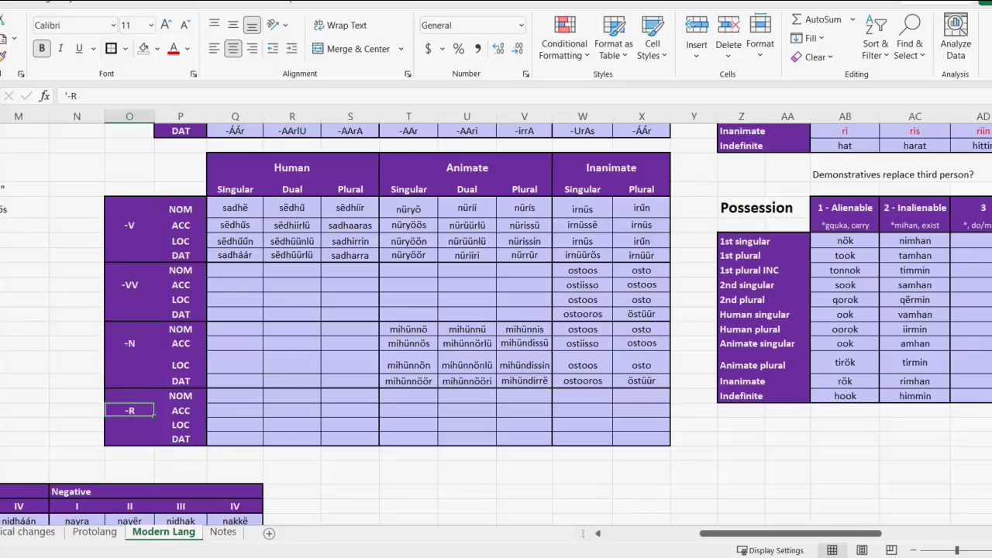
click(235, 300)
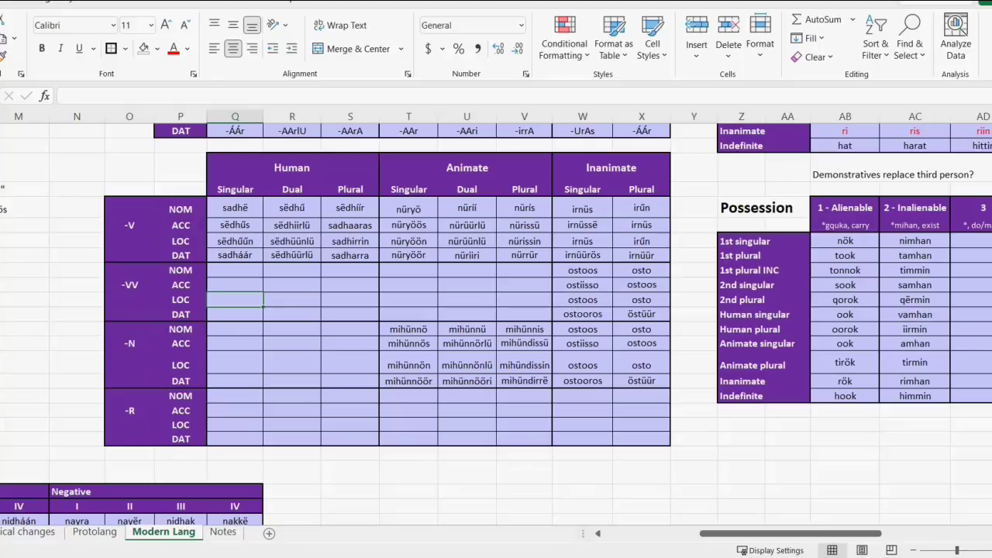
drag(235, 207, 350, 255)
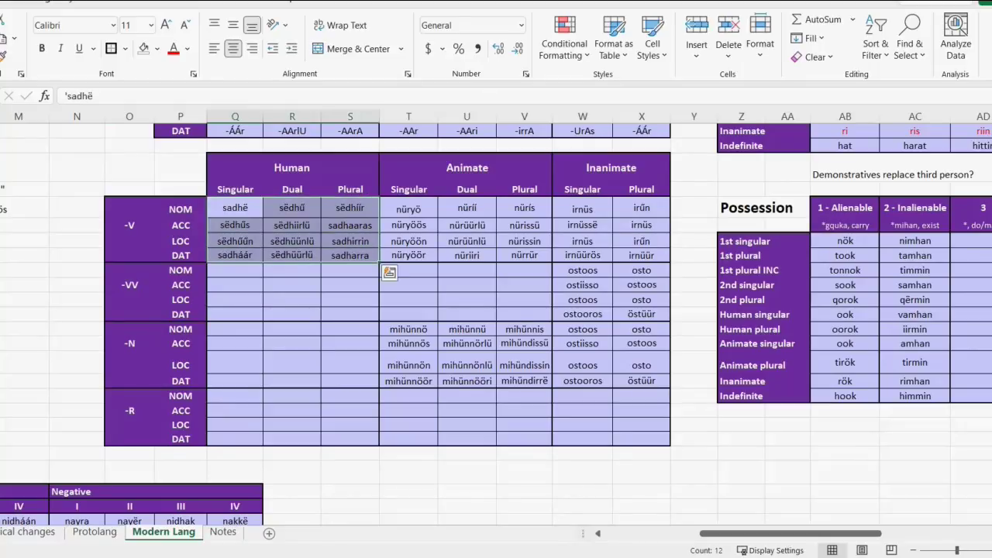
click(350, 285)
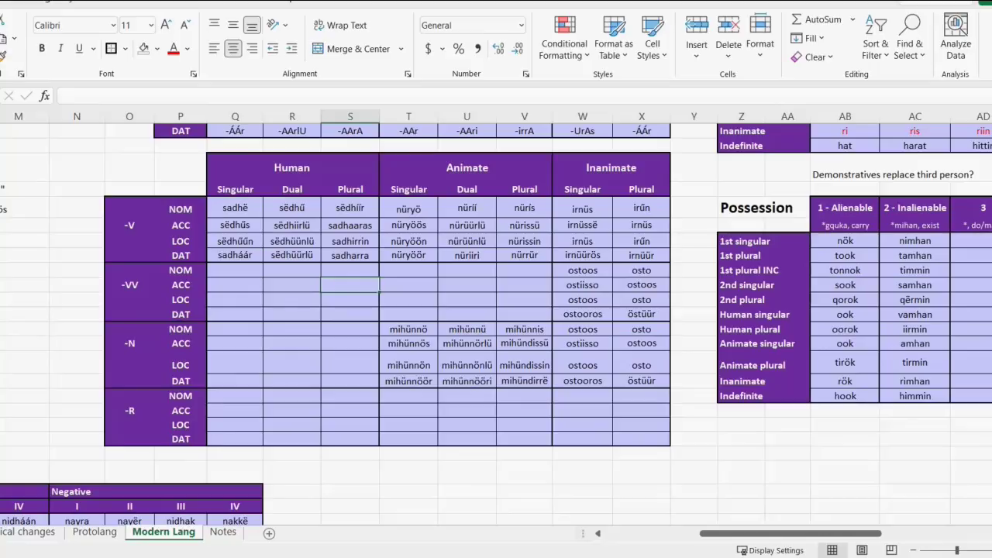
drag(129, 271, 130, 438)
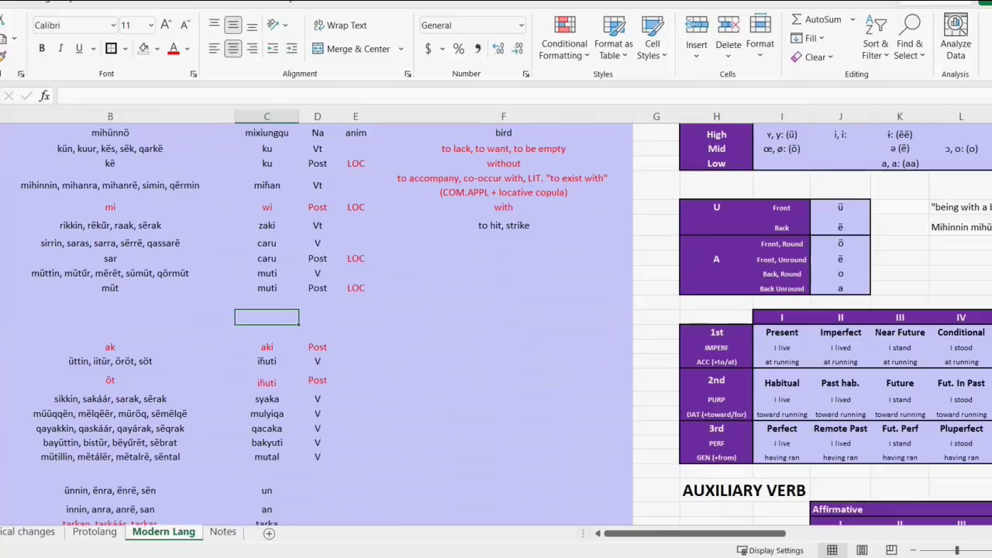
Step: Enter the root "ni'ir" in the empty lexicon row below the postposition "müt"
key(ctrl+v)
text(ni'ir)
key(Return)
key(Up)
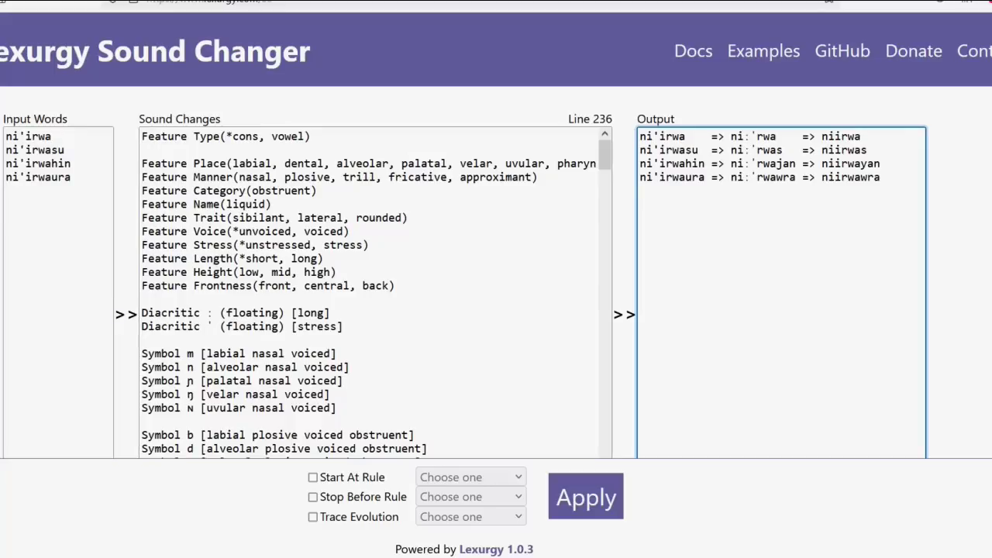
Step: Check the sound-changed singular forms of "ni'irwa" in Lexurgy Sound Changer and enter "niirwa", "niirwas", "niirwën" and "niirwaar" as the -R human singular
drag(817, 137, 870, 151)
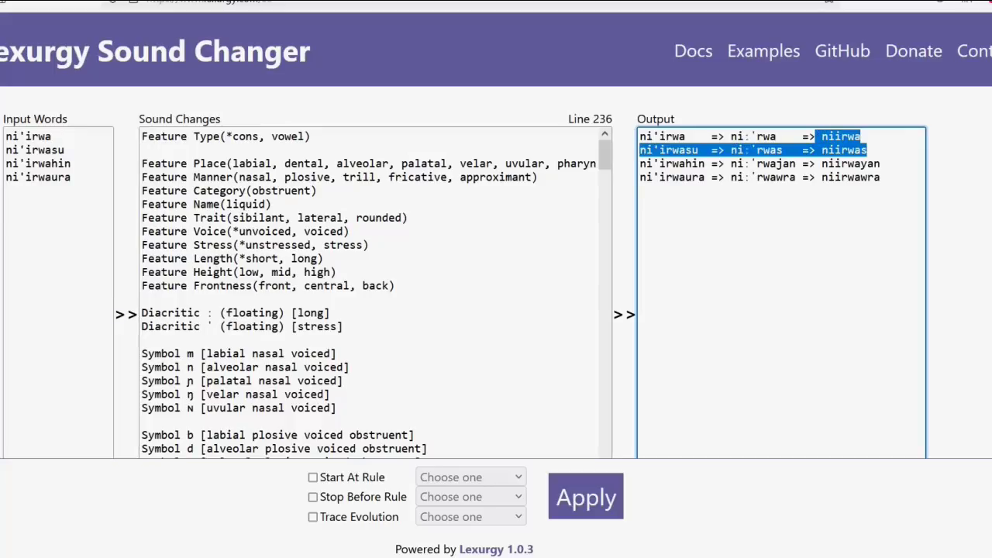
click(869, 151)
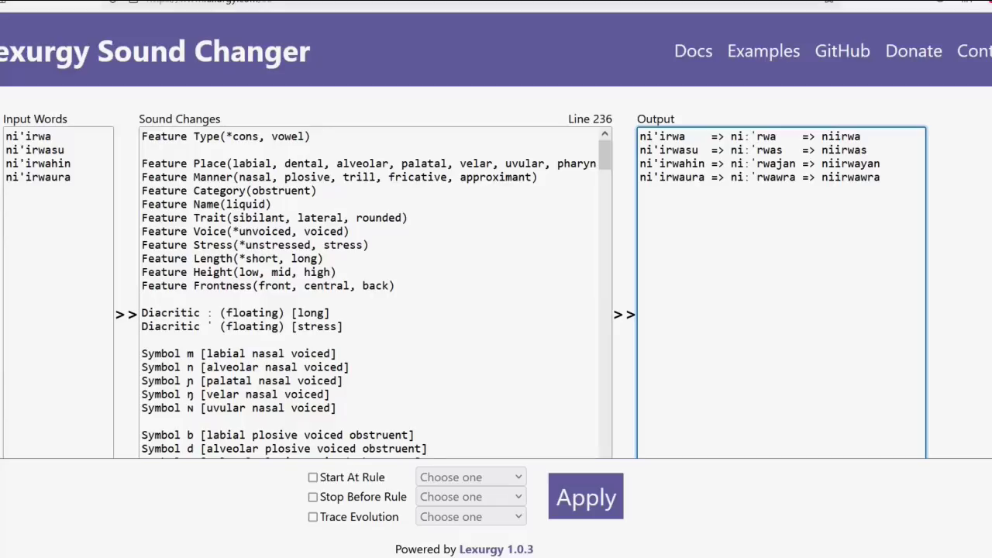
drag(775, 178, 783, 178)
click(782, 178)
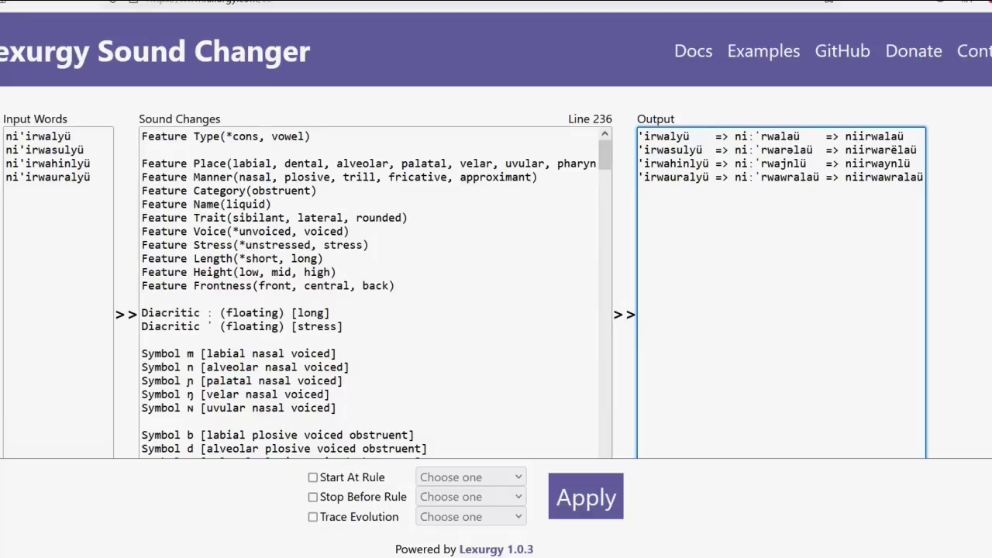
Step: Switch back to Excel and revise the -R human dual forms to "niirü", "niirwirlü", "ni'irwinlü" and "niirwaari"
key(alt+Tab)
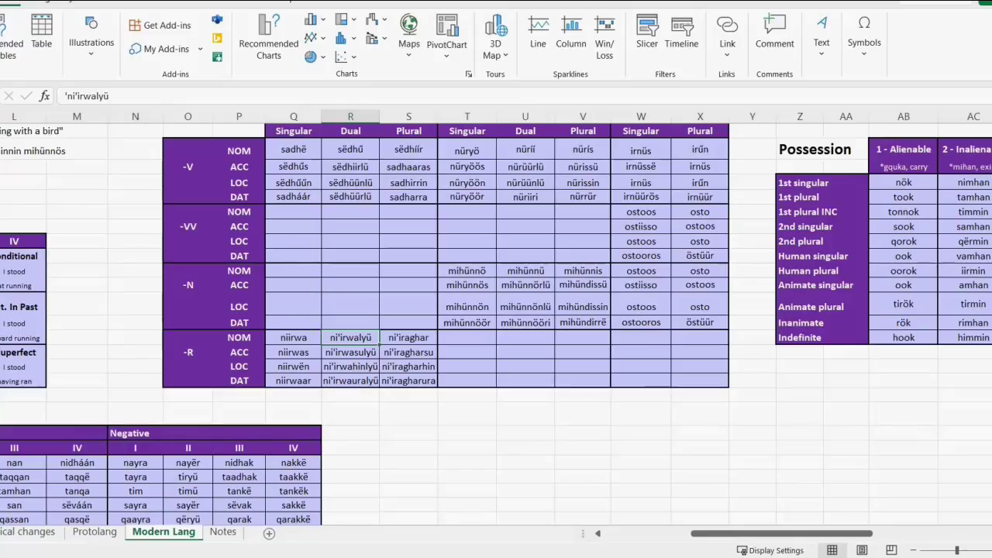
click(104, 97)
key(BackSpace)
key(BackSpace)
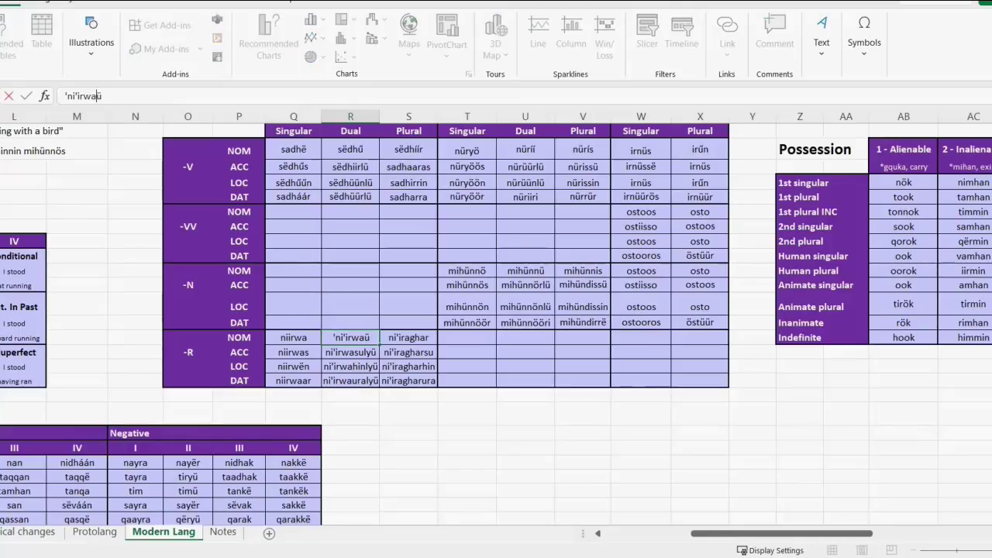
key(BackSpace)
key(BackSpace)
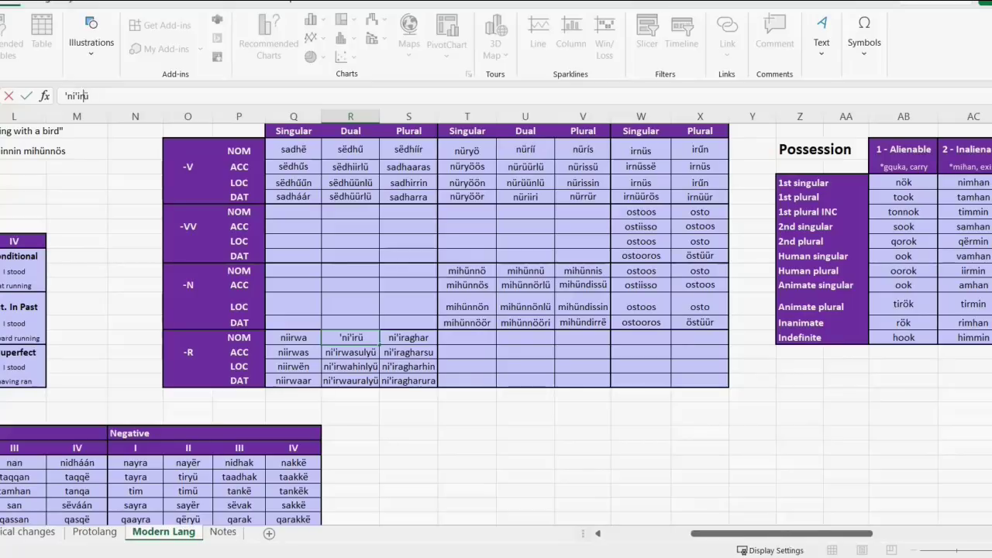
key(Left)
key(Left)
key(BackSpace)
key(Return)
key(Up)
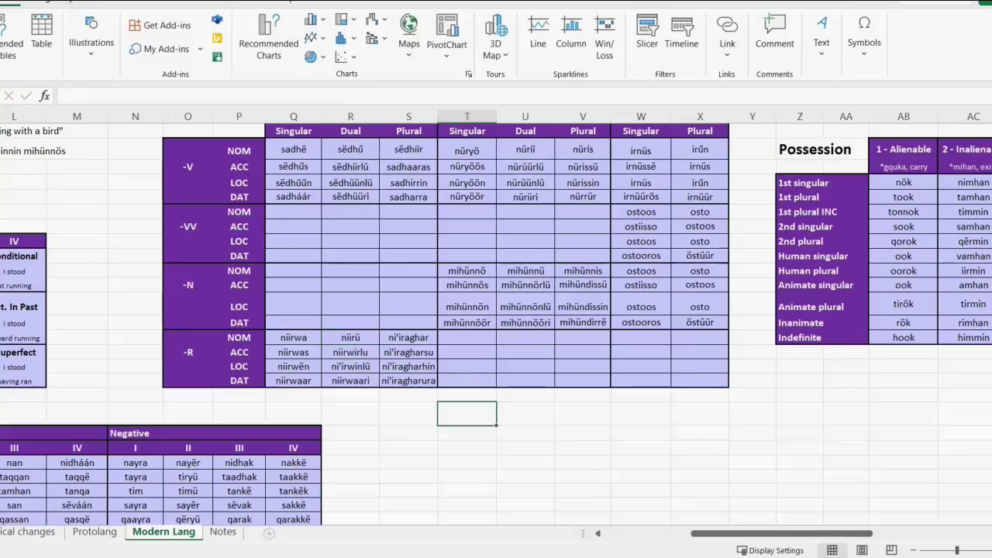
Step: Run the -R human plural forms through Lexurgy Sound Changer and enter "niiraar", "niiraaras", "niiraarrin" and "niiraarra" in Excel
drag(351, 338, 364, 381)
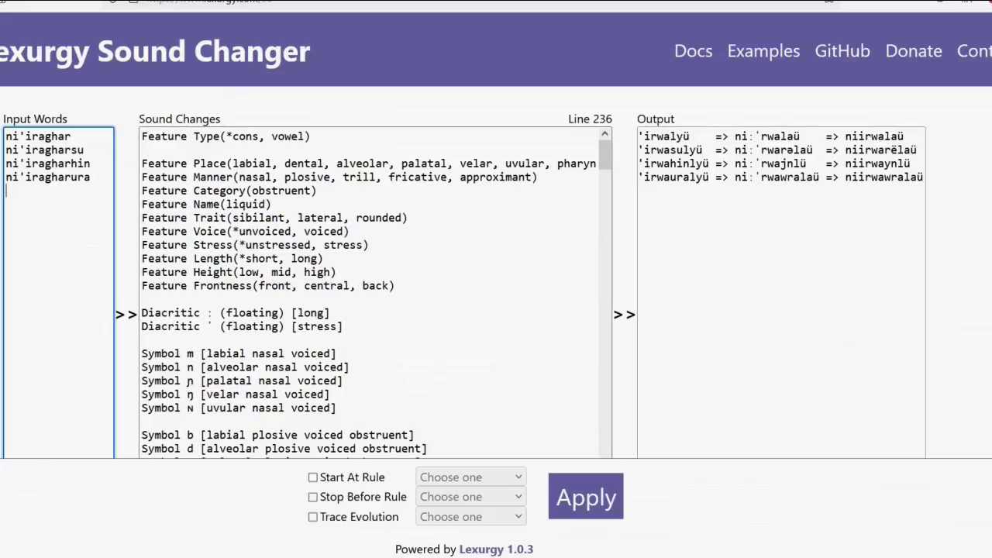
click(586, 497)
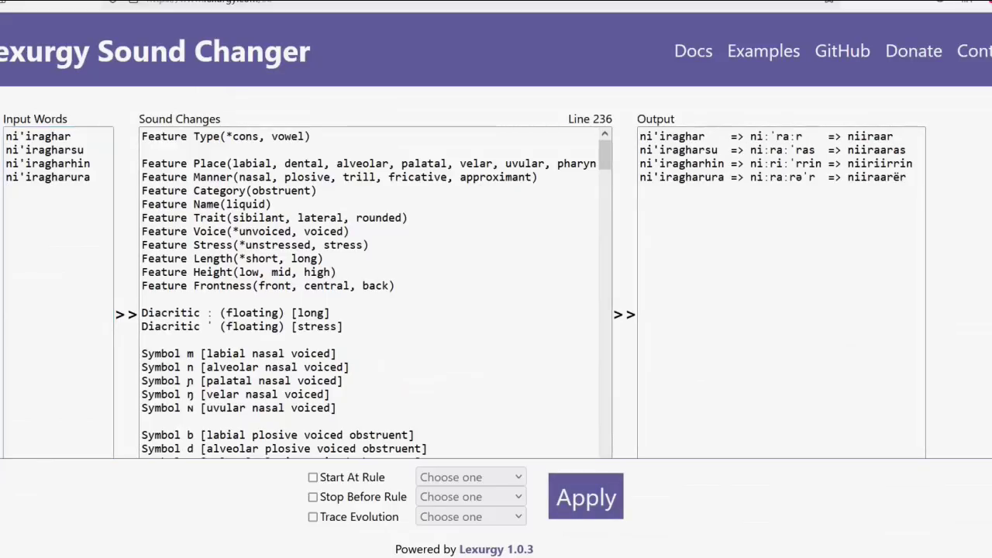
key(alt+Tab)
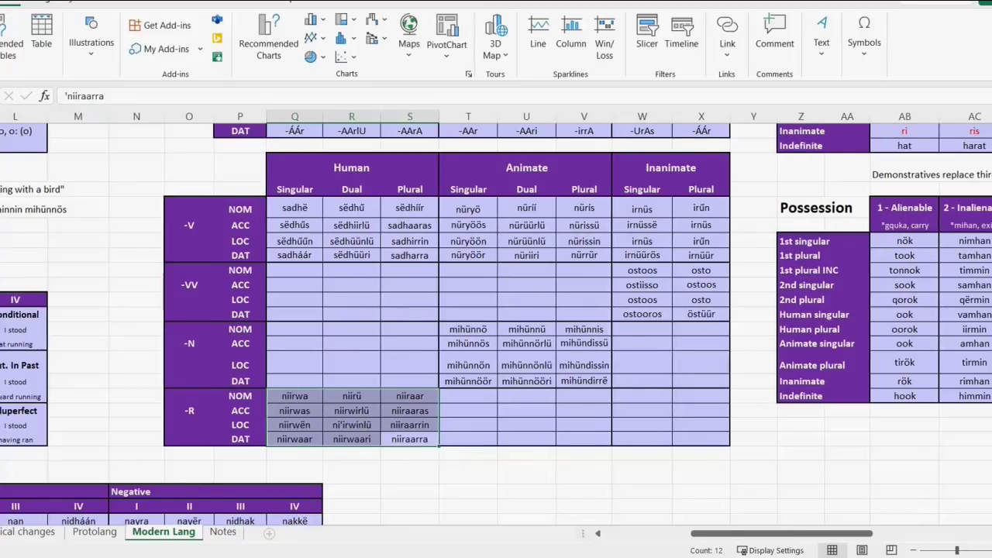
Step: Complete the lexicon entry "ni'il" as the human noun "child" and respell the -R human forms with "l" in the stem
scroll(496, 324, left, 3)
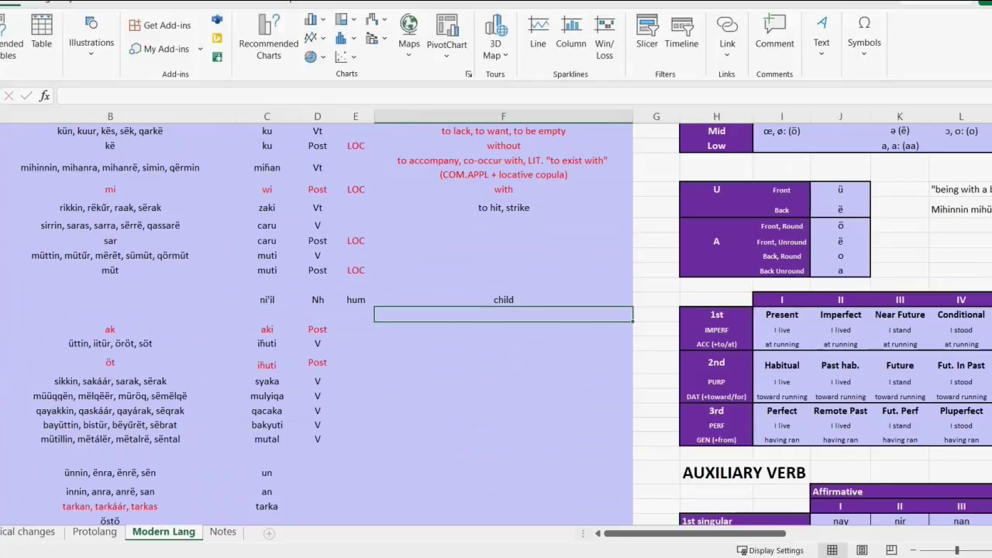
click(317, 300)
click(267, 300)
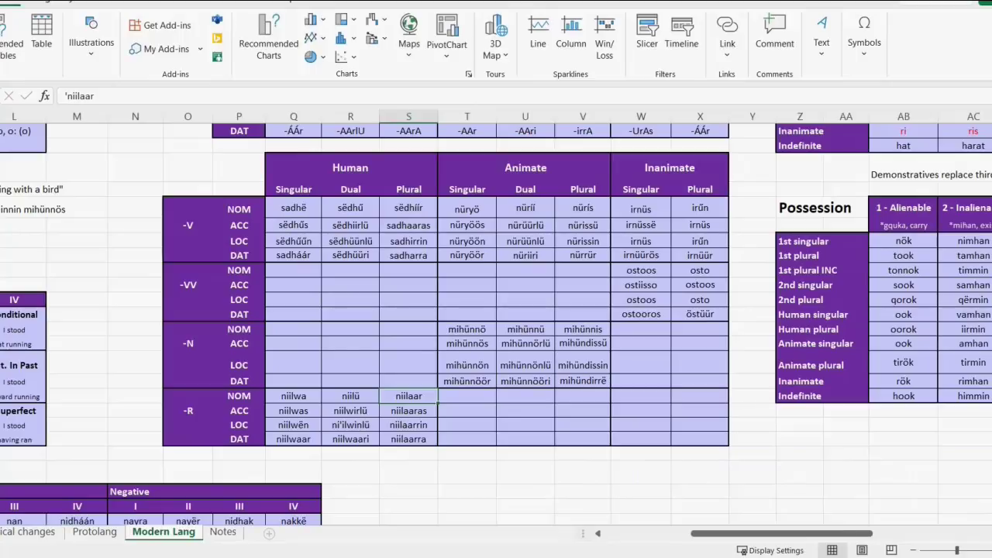
Step: Add an inanimate noun entry for "water" to the lexicon and run "rilangi", "rilanhin" and "rilangiura" through Lexurgy Sound Changer
click(700, 363)
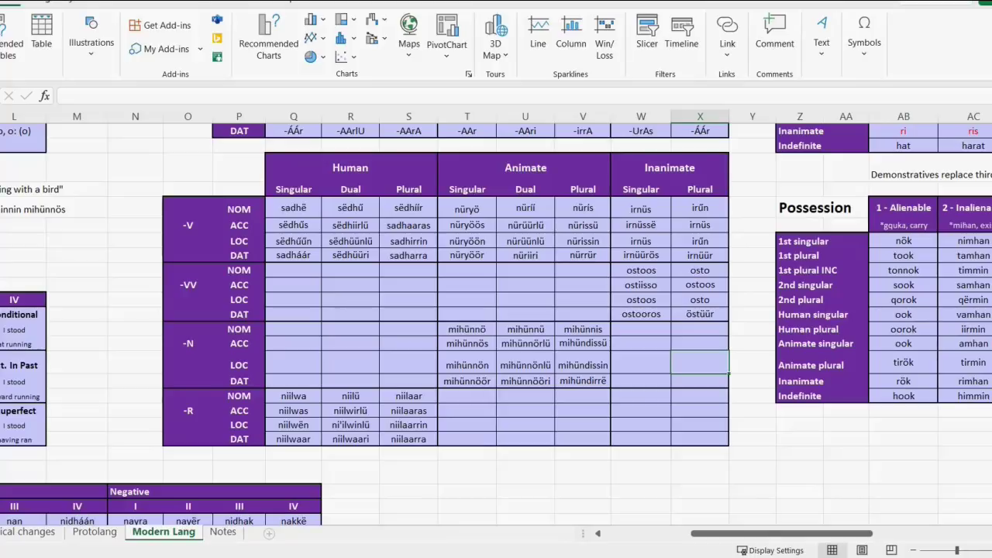
click(669, 168)
mouse_move(641, 329)
mouse_down()
mouse_move(700, 392)
mouse_move(700, 439)
mouse_up()
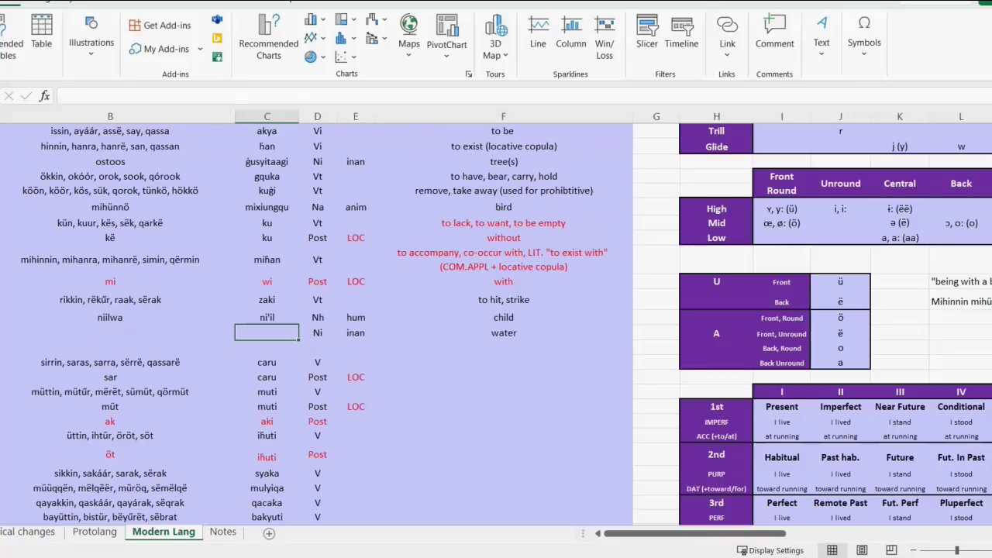
text(tilangiura)
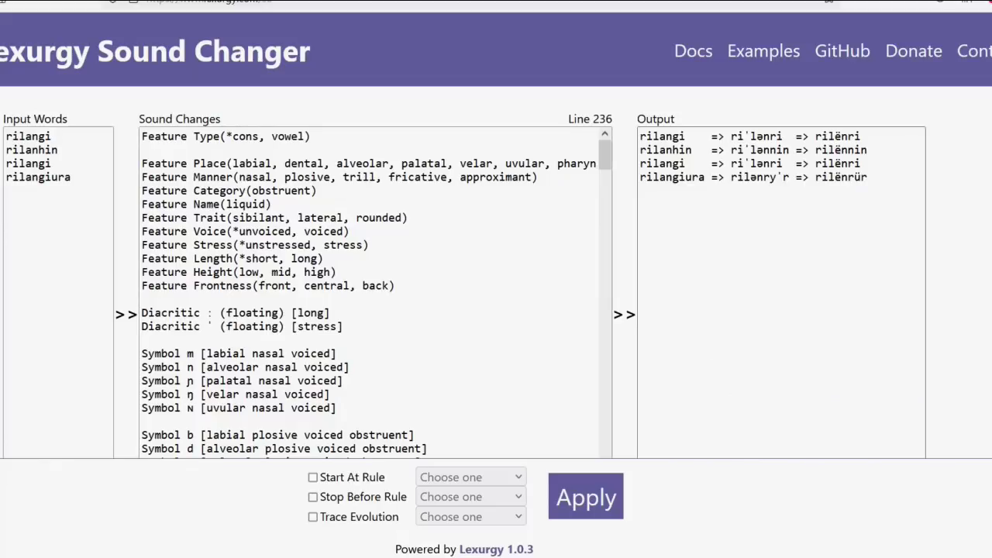
Step: Check the sound-changed "rilangi" forms and enter "rilinri", "rilinnin", "rilinri" and "rilinrür" as the -R inanimate plural in Excel
drag(847, 136, 854, 136)
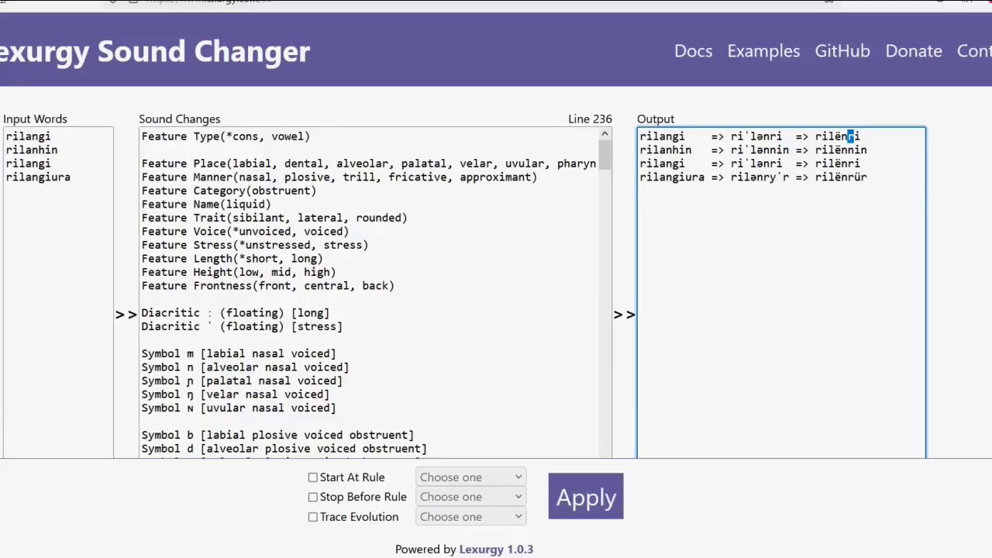
click(853, 137)
key(shift+Left)
key(shift+Left)
key(shift+Left)
key(Right)
key(alt+Tab)
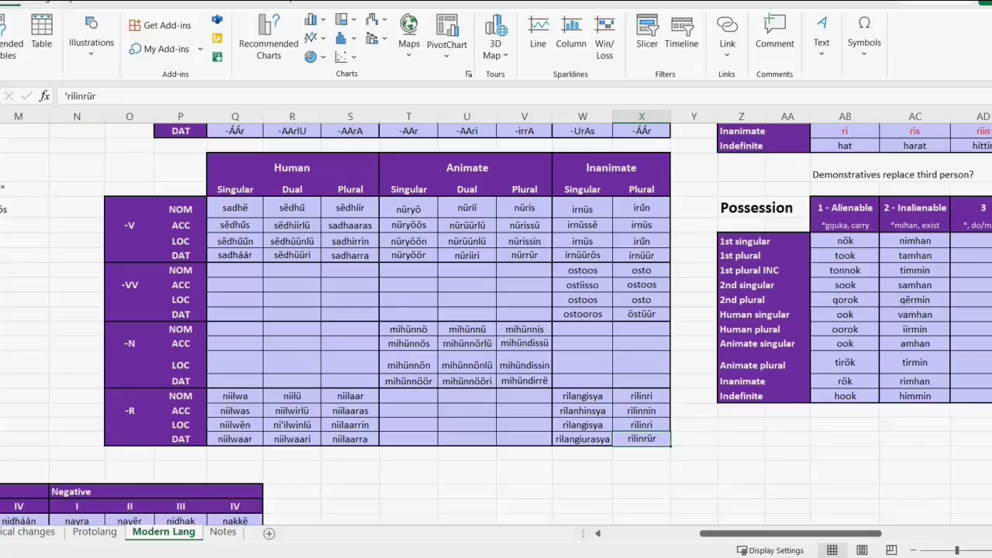
Step: Colour the -R inanimate plural dative form "rilinrür" red
click(1, 1)
click(174, 48)
click(693, 439)
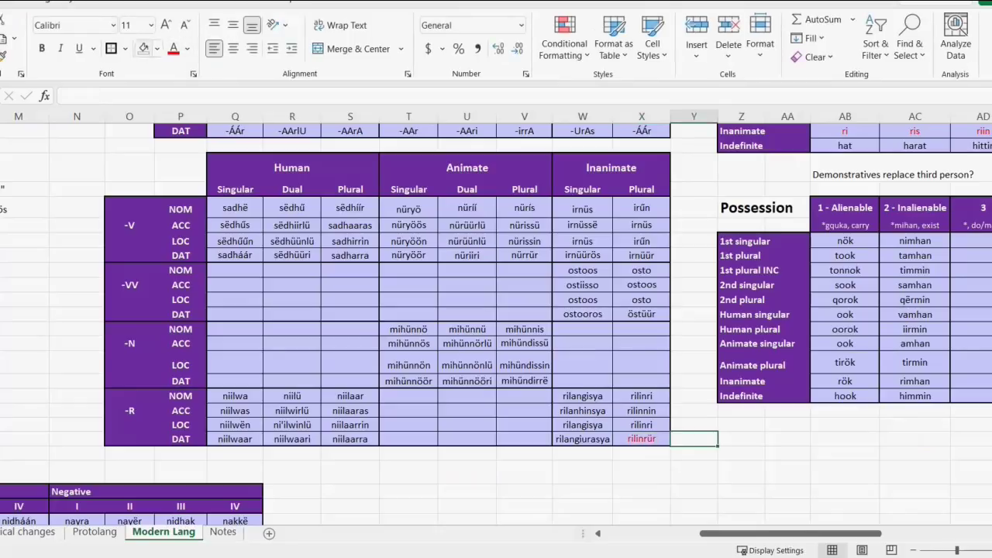
click(641, 439)
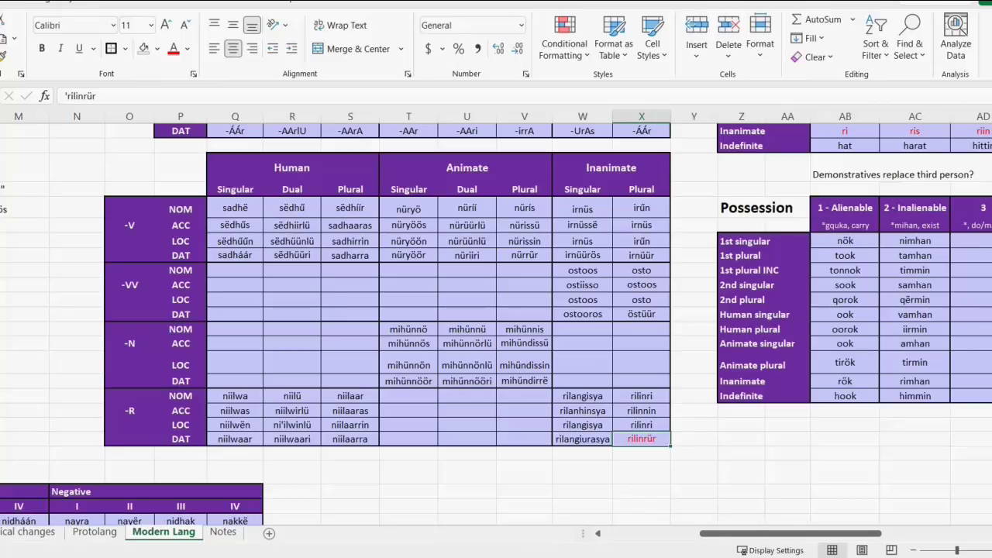
Step: Run the -R inanimate singular forms through Lexurgy Sound Changer and enter "rilanris", "rilanninra", "rilanris" and "rilinrüs" in Excel
click(582, 396)
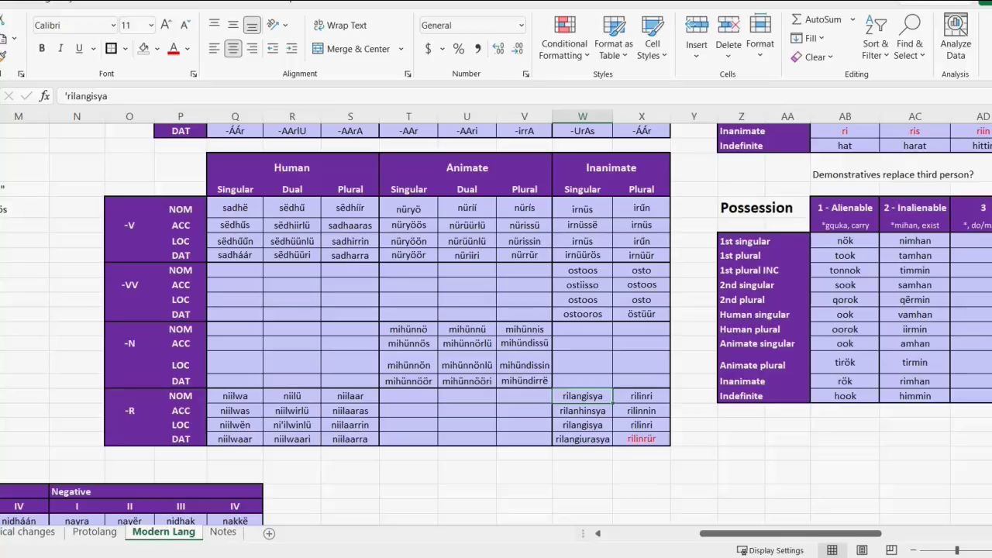
key(shift+Down)
key(shift+Down)
key(shift+Down)
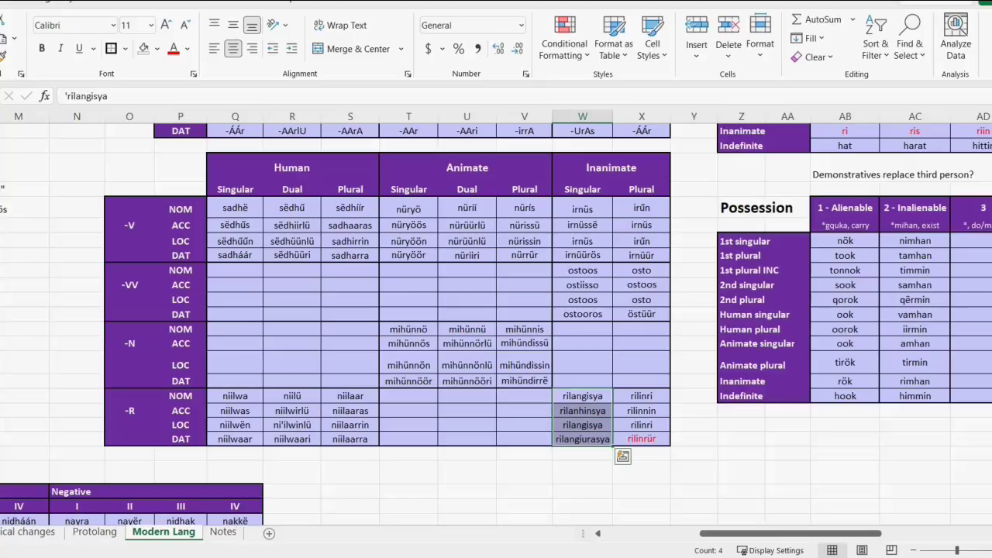
drag(642, 396, 642, 439)
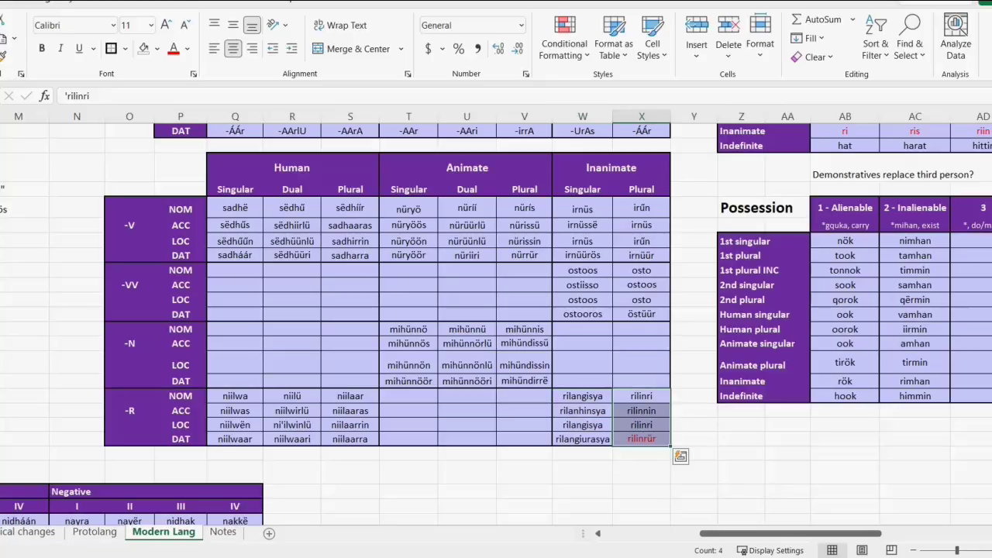
drag(848, 177, 913, 178)
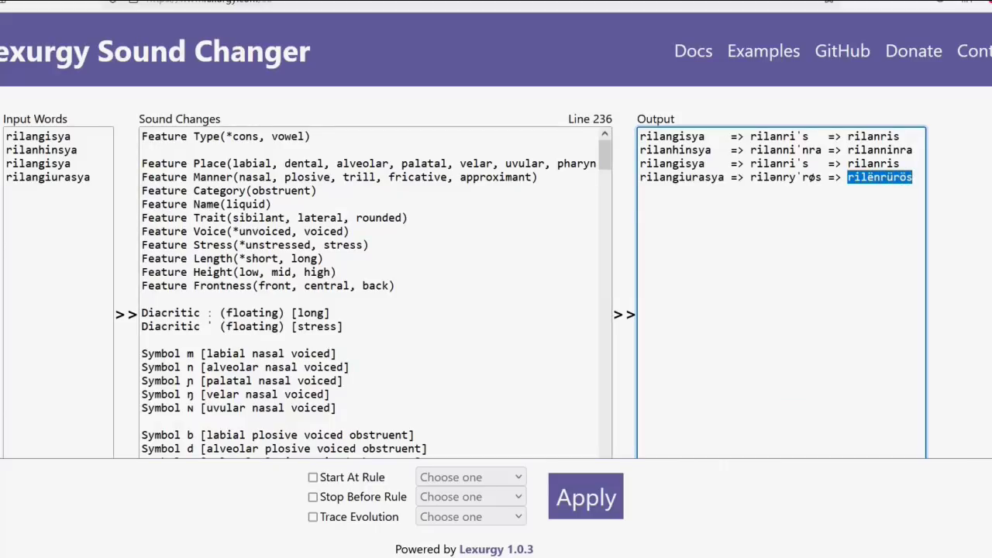
click(913, 178)
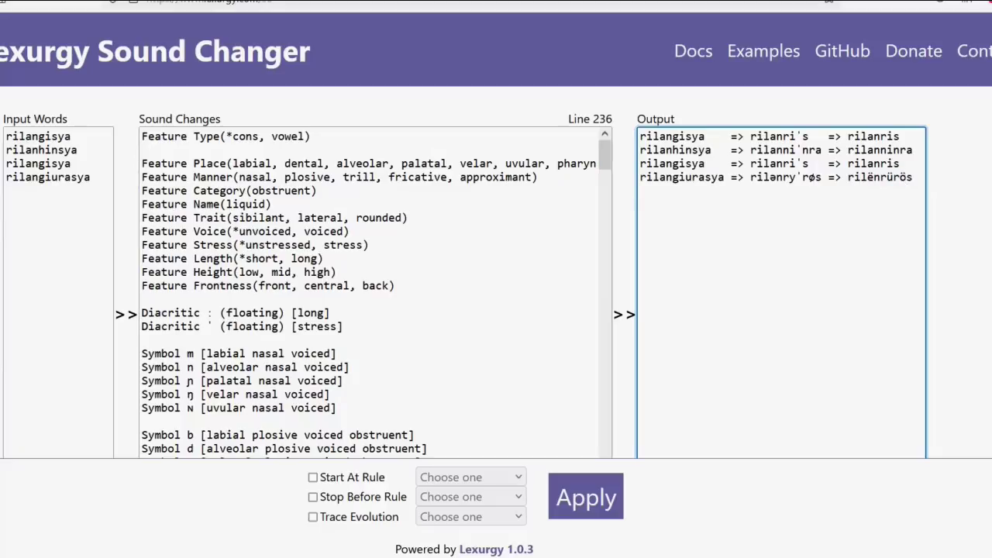
key(alt+Tab)
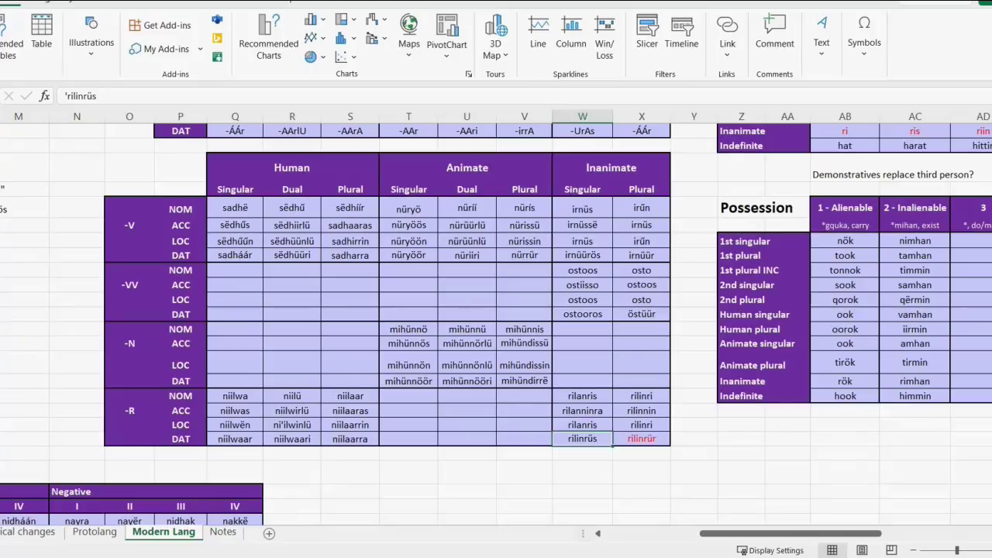
Step: Change the -R inanimate plural dative form to "rilinra" and set its text back to black
key(Right)
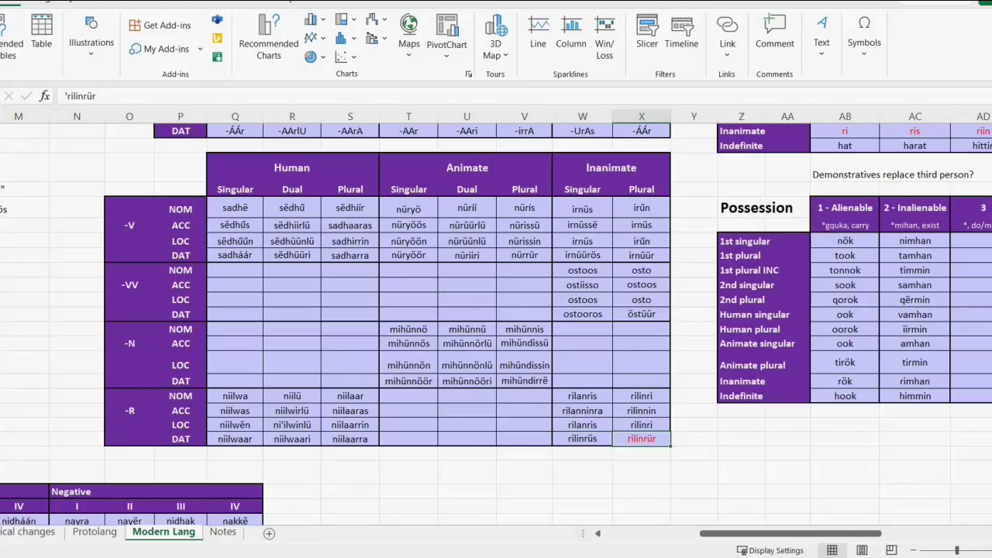
drag(87, 96, 97, 96)
text(a)
click(741, 472)
click(642, 440)
click(525, 396)
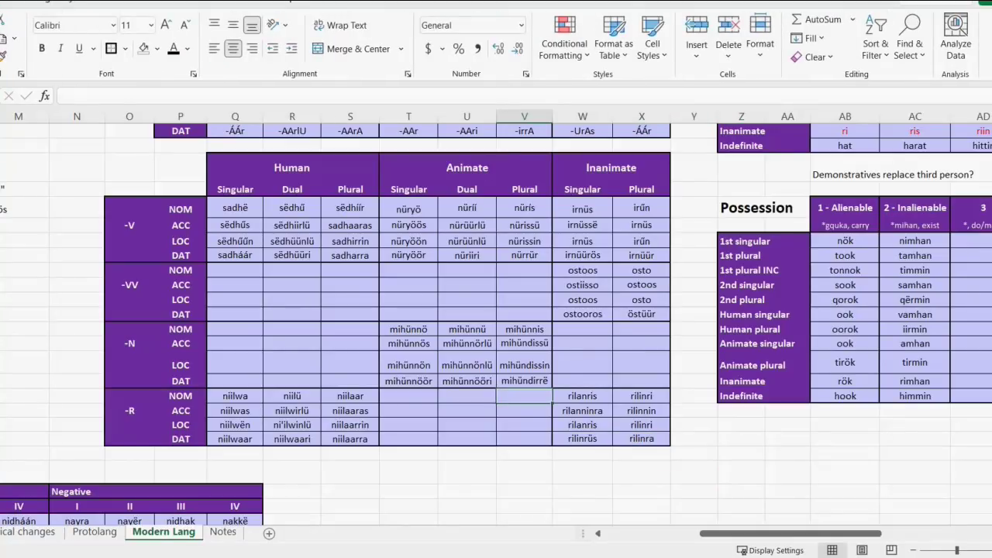
Step: Run the animate plural "rilantisyi" forms through Lexurgy Sound Changer and fill the -R animate cells from "rilanno" to "rilandirra" in Excel
drag(408, 396, 641, 396)
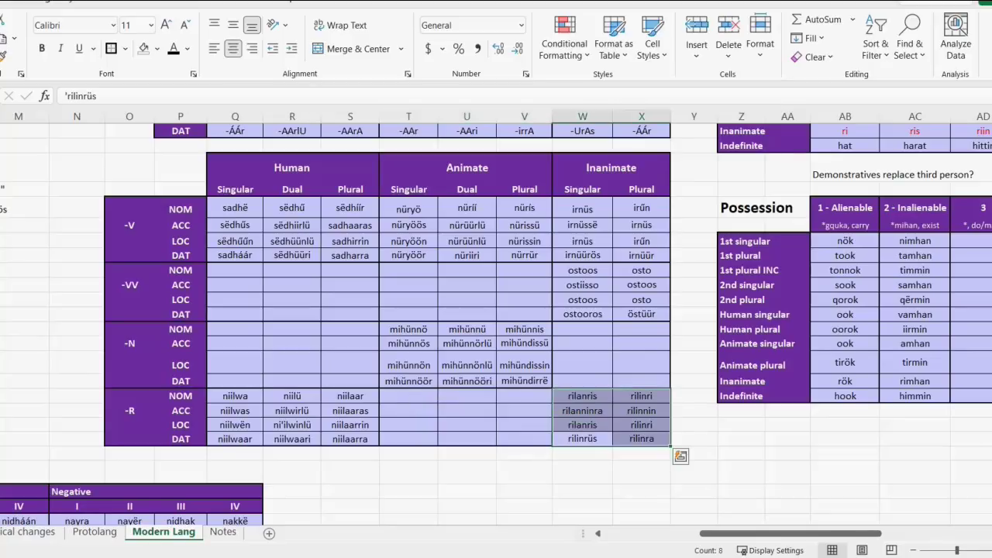
key(ctrl+y)
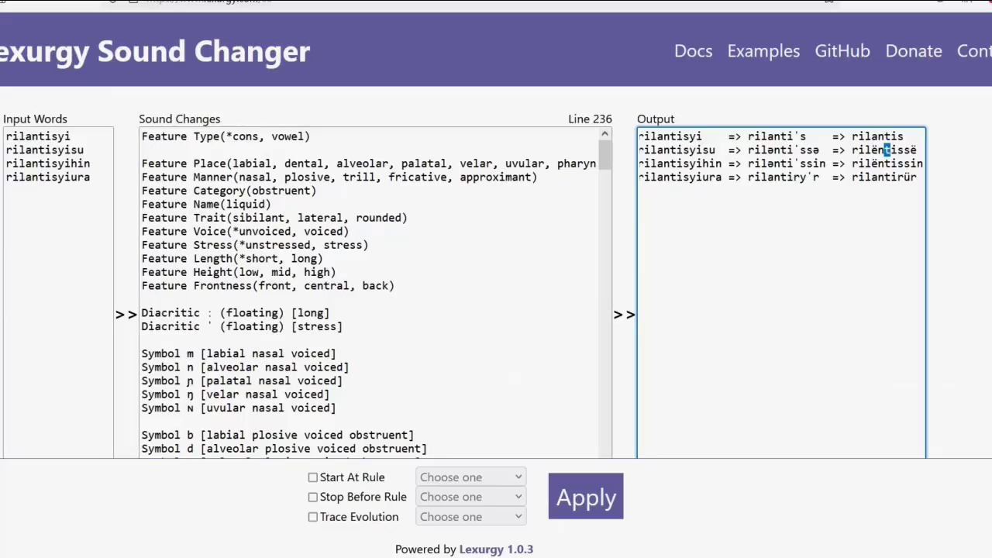
click(887, 150)
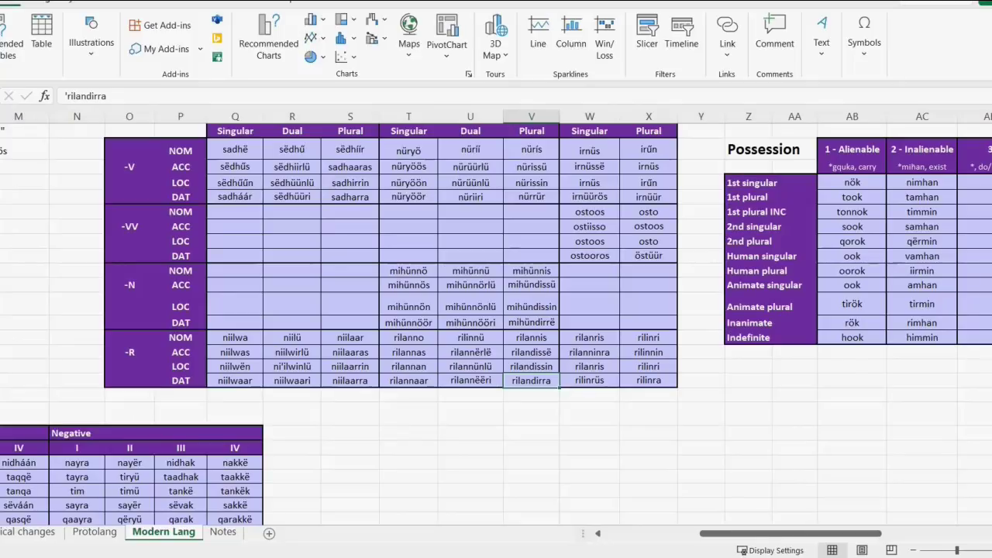
Step: Move the inanimate "rilanris" forms into the -N block and the animate "rilanno" forms into a second -N block added above -R
drag(590, 338, 649, 380)
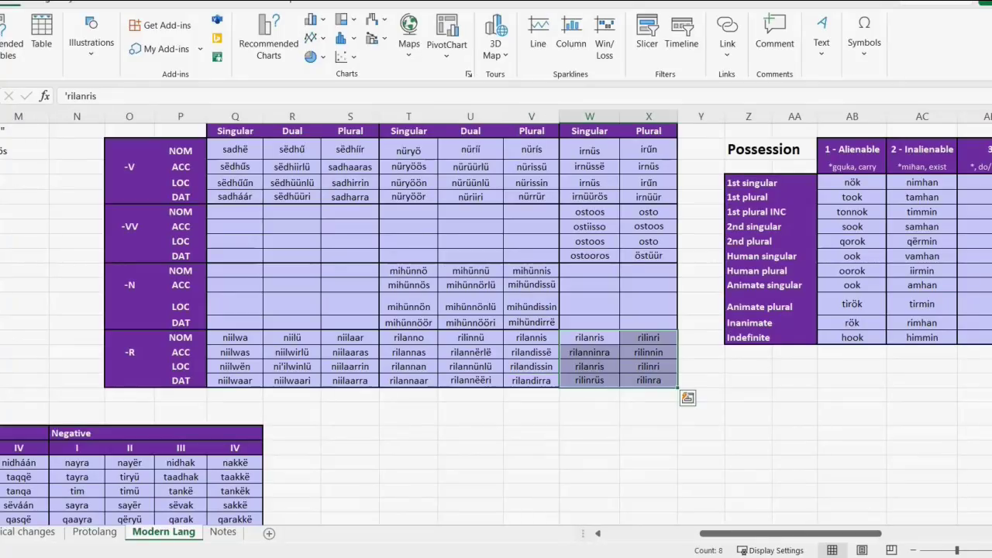
key(ctrl+z)
click(589, 271)
key(ctrl+v)
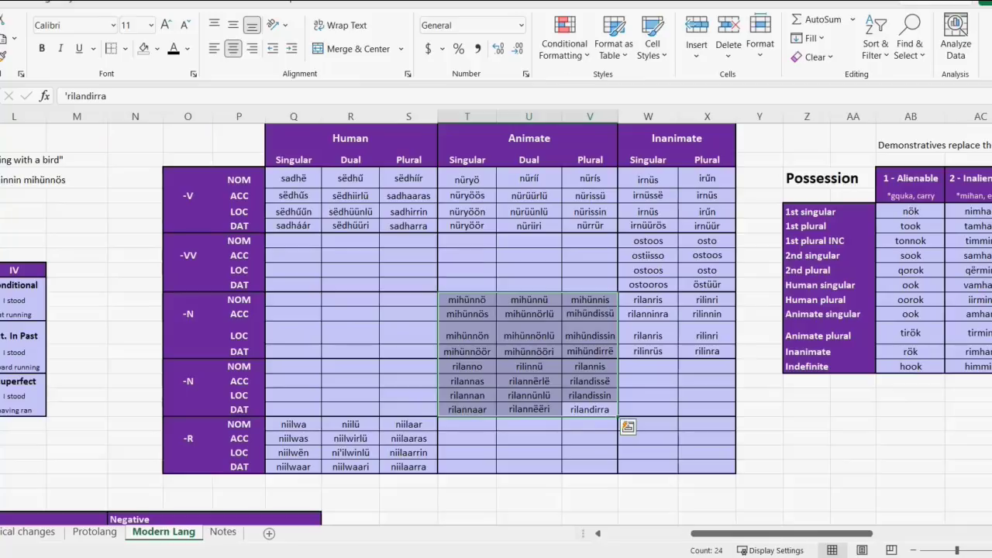
click(707, 381)
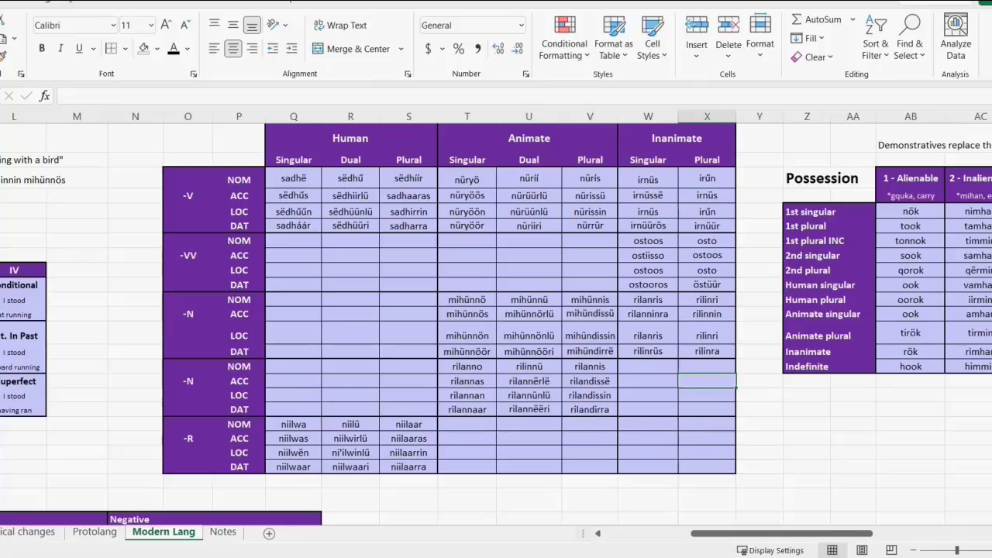